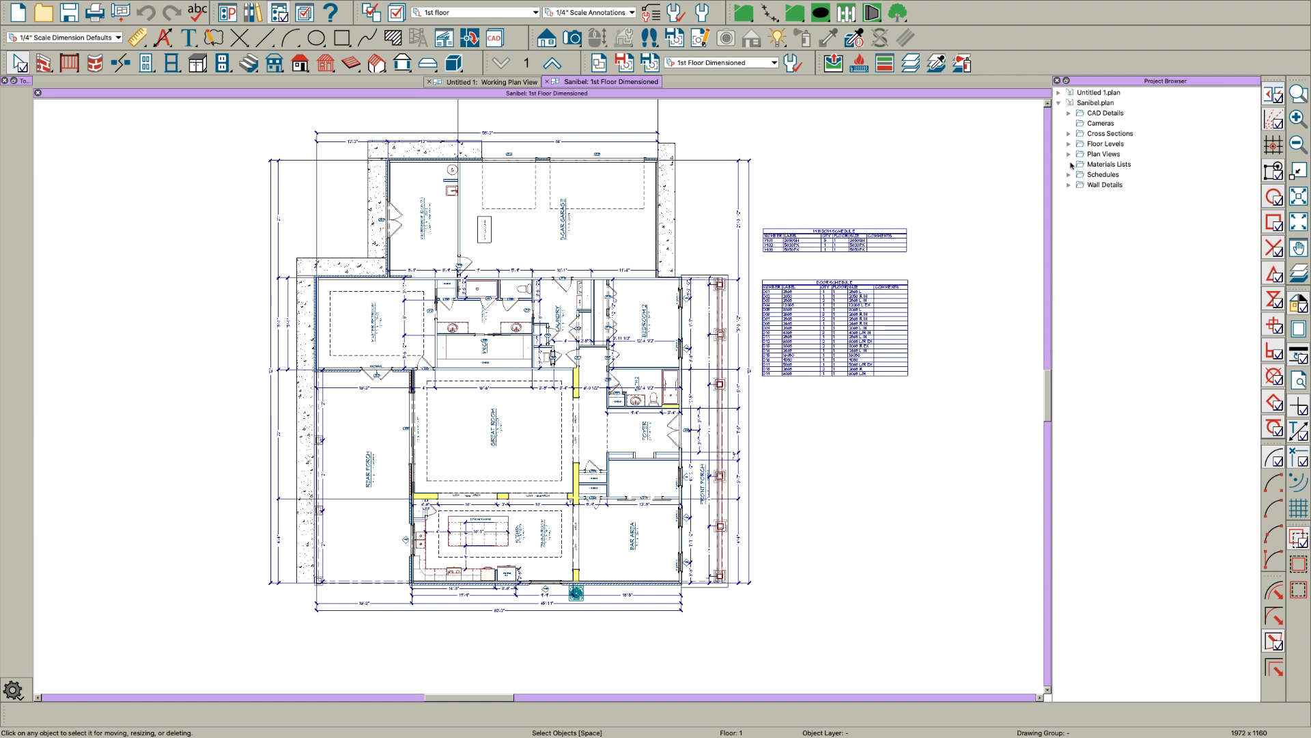
Step: Duplicate the 1st Floor Dimensioned plan view of the Sanibel plan under the name Roof Plan View
click(1069, 154)
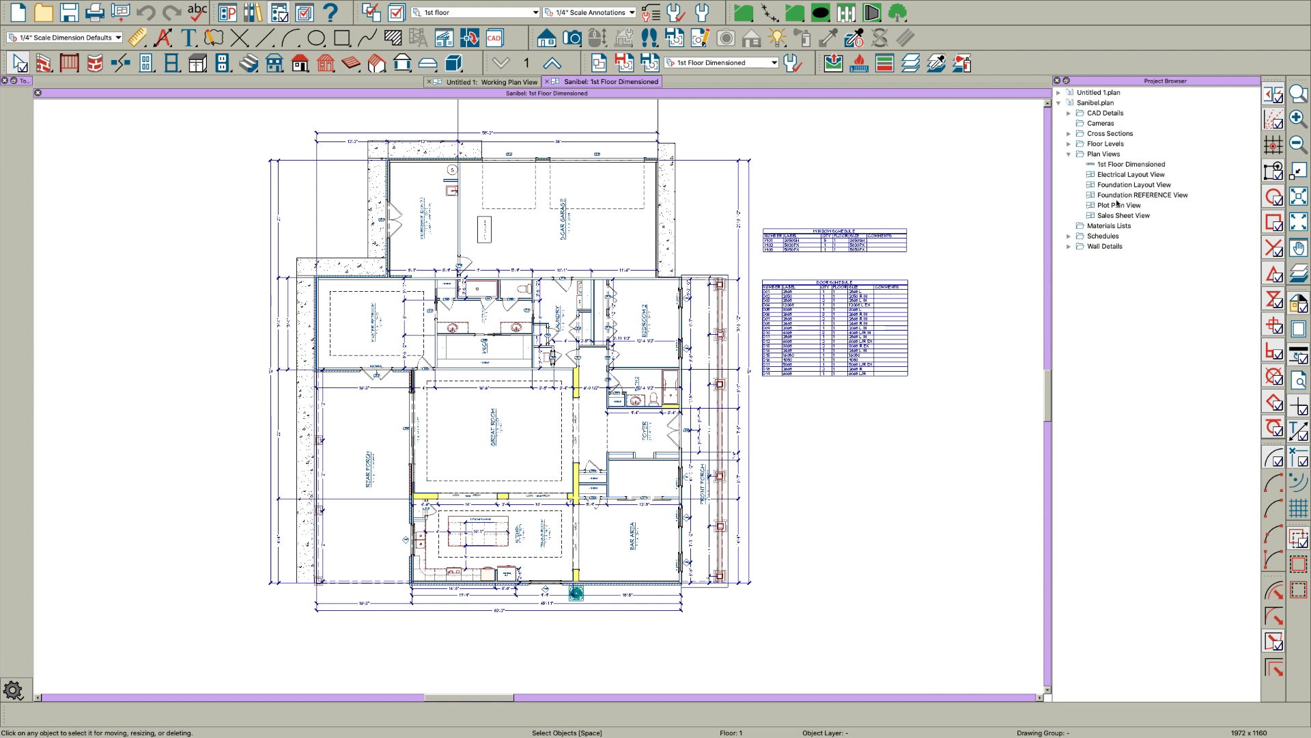
right_click(1122, 165)
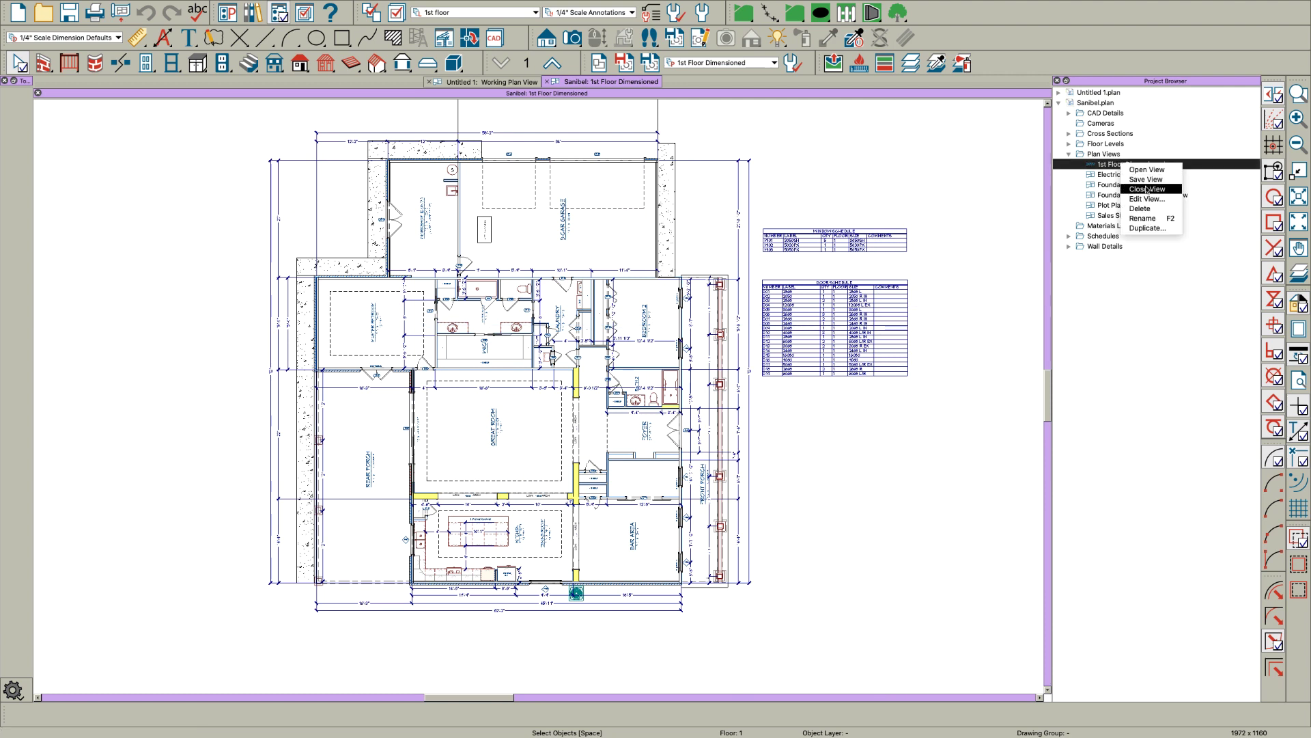
click(1148, 228)
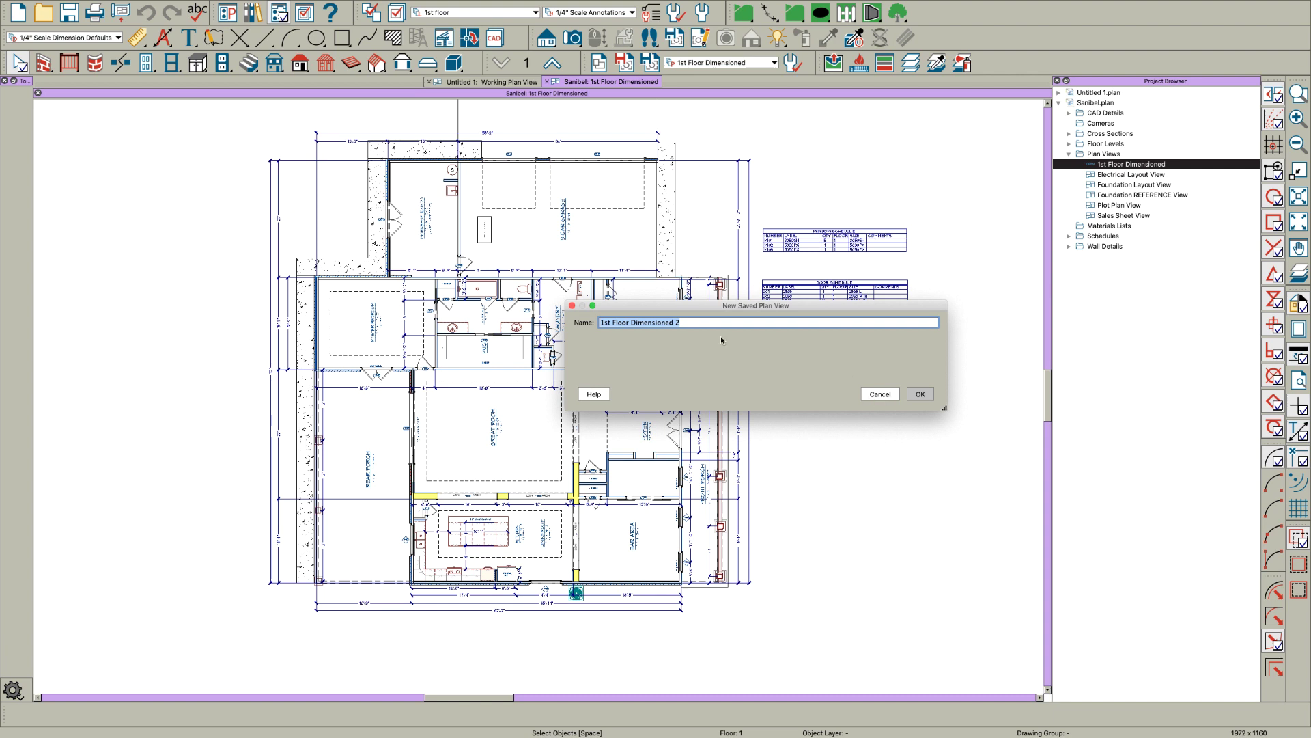
text(Roof Plan View)
click(920, 394)
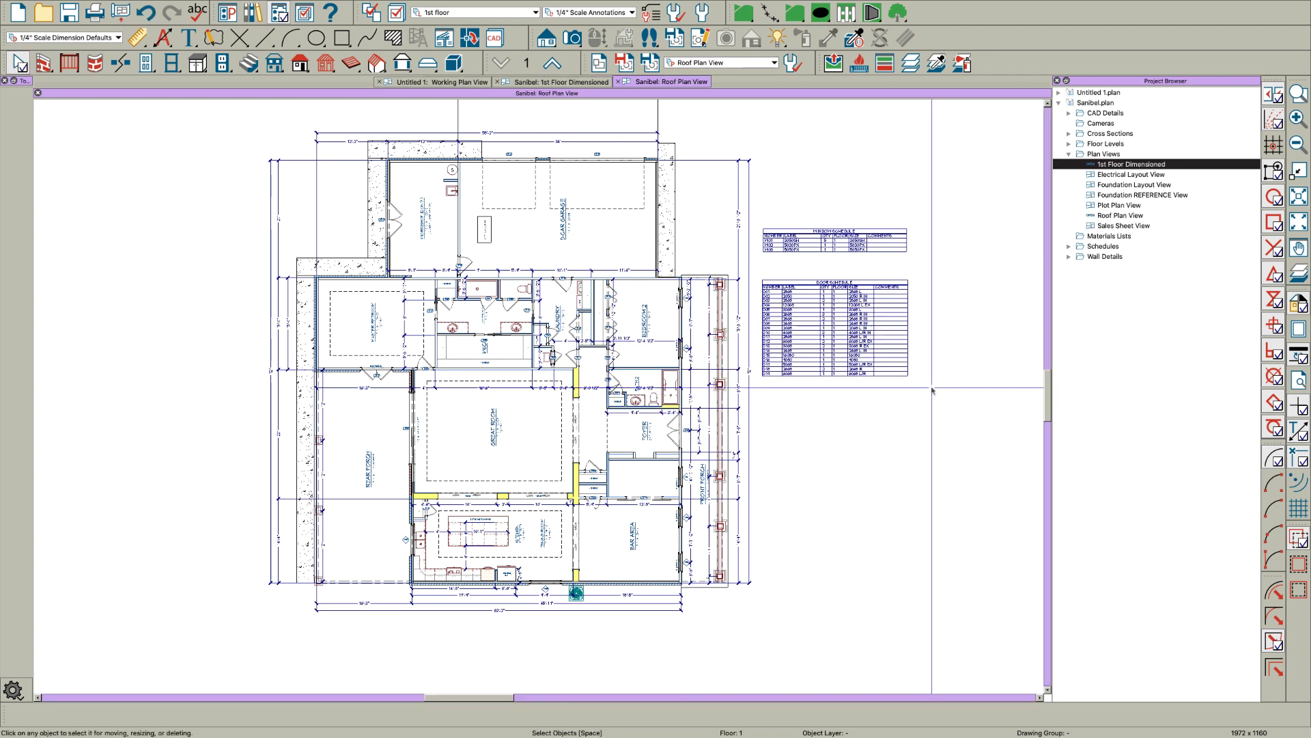
Step: Edit the Roof Plan View specification so its default set uses Roof Annotations
right_click(1121, 216)
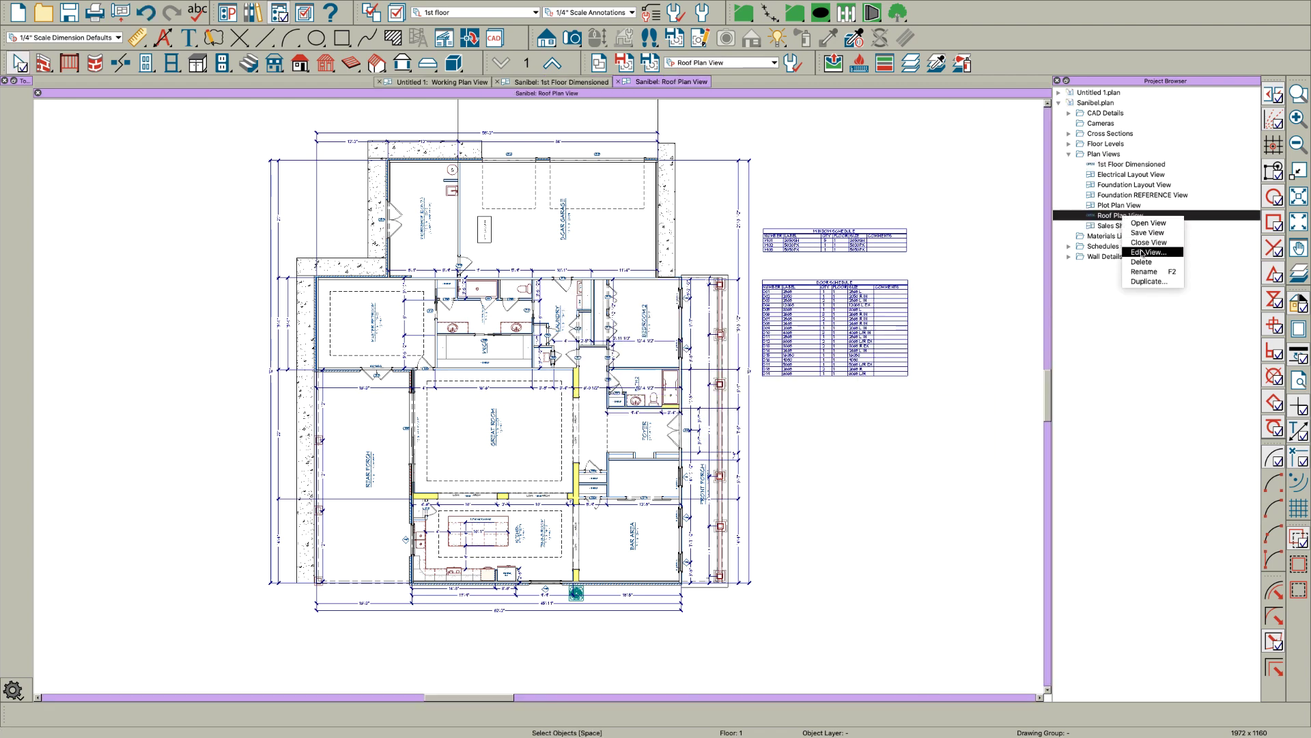
click(1142, 253)
click(400, 218)
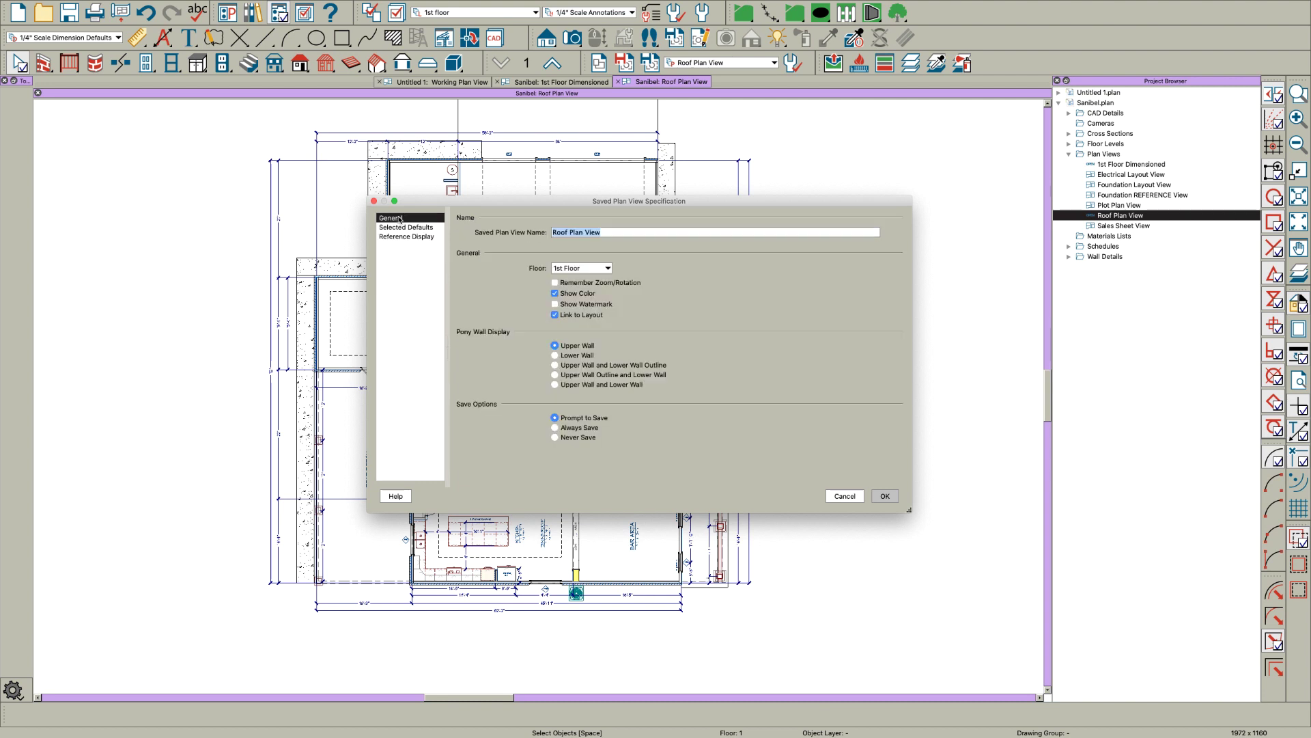
click(406, 227)
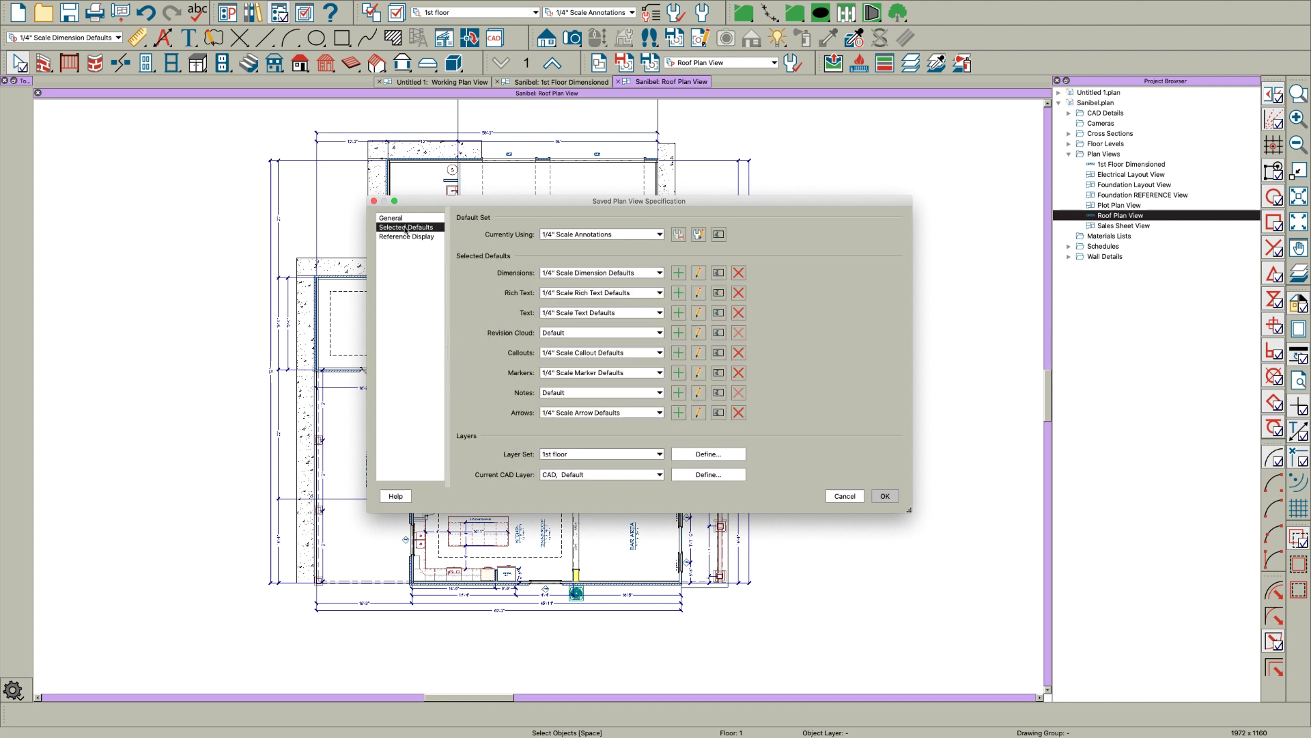
click(557, 236)
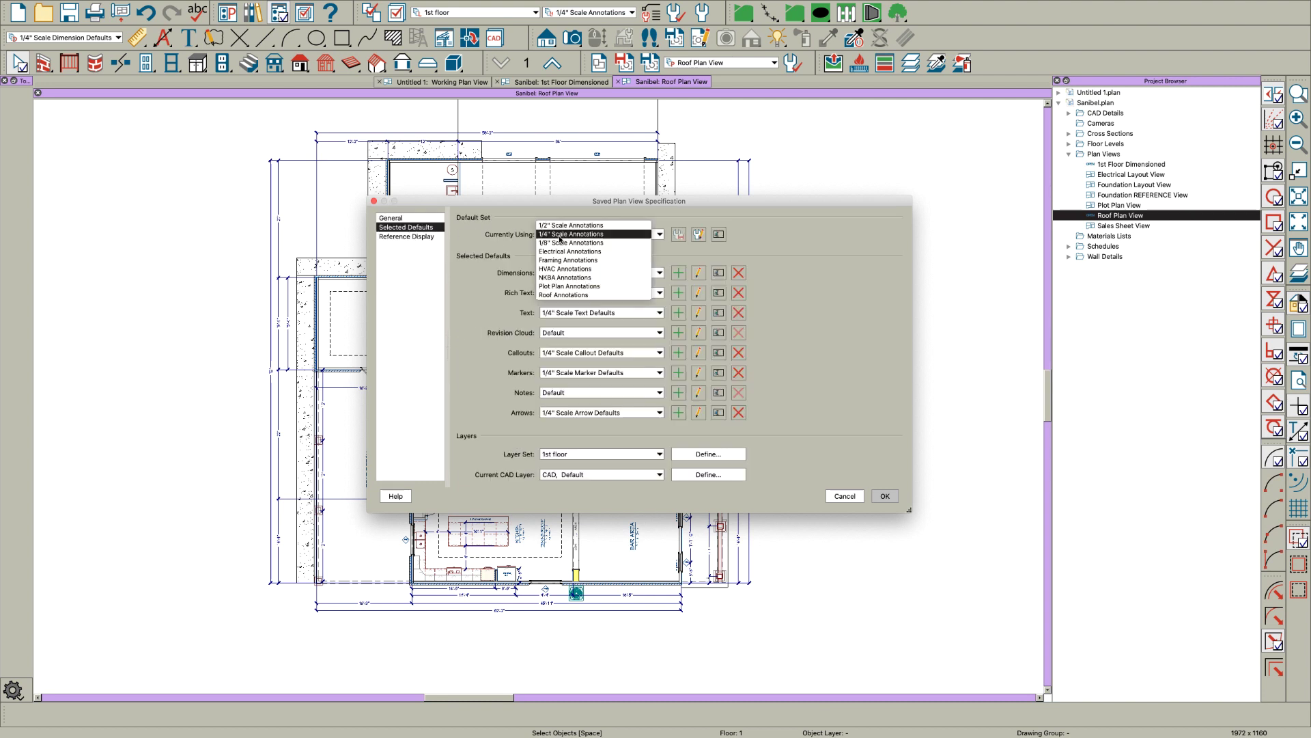
click(575, 299)
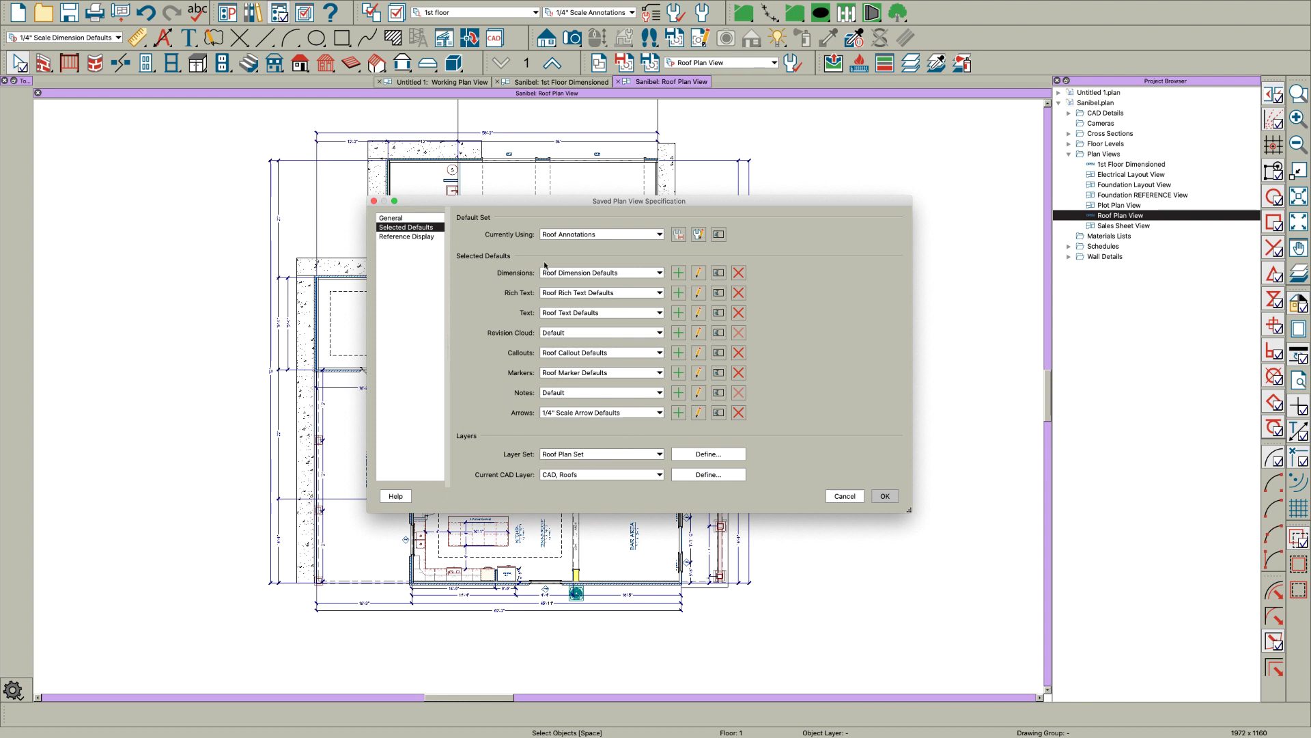
Step: Copy the view's Reference Display Set into a new layer set named Reference Display - Roof Plan View
click(402, 236)
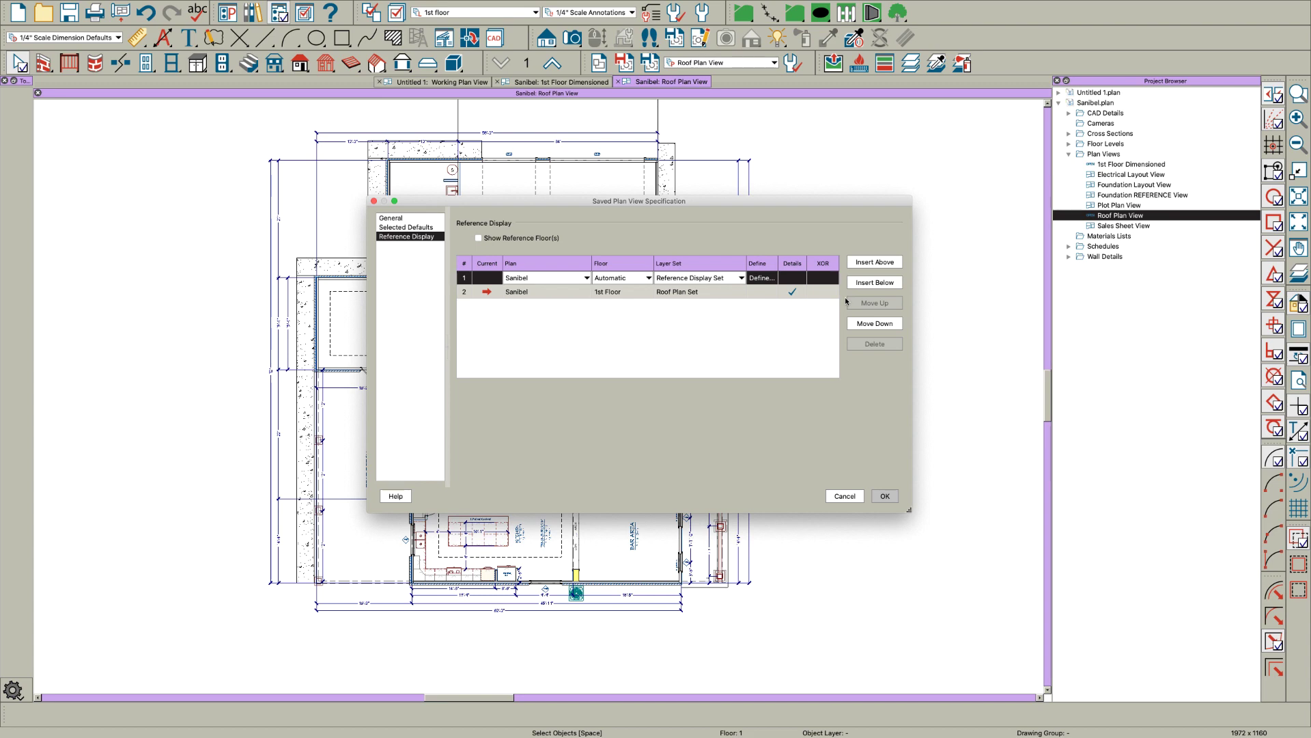
click(762, 278)
click(533, 153)
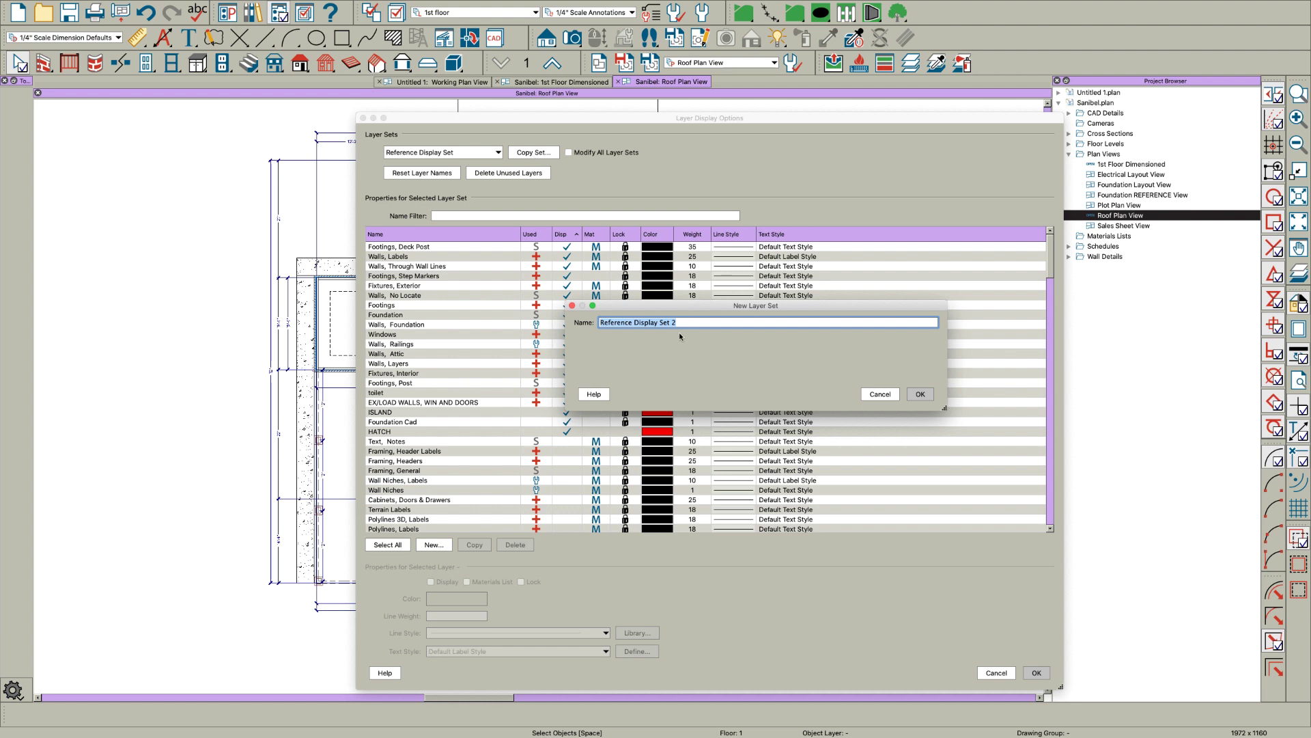
key(Right)
key(BackSpace)
click(920, 394)
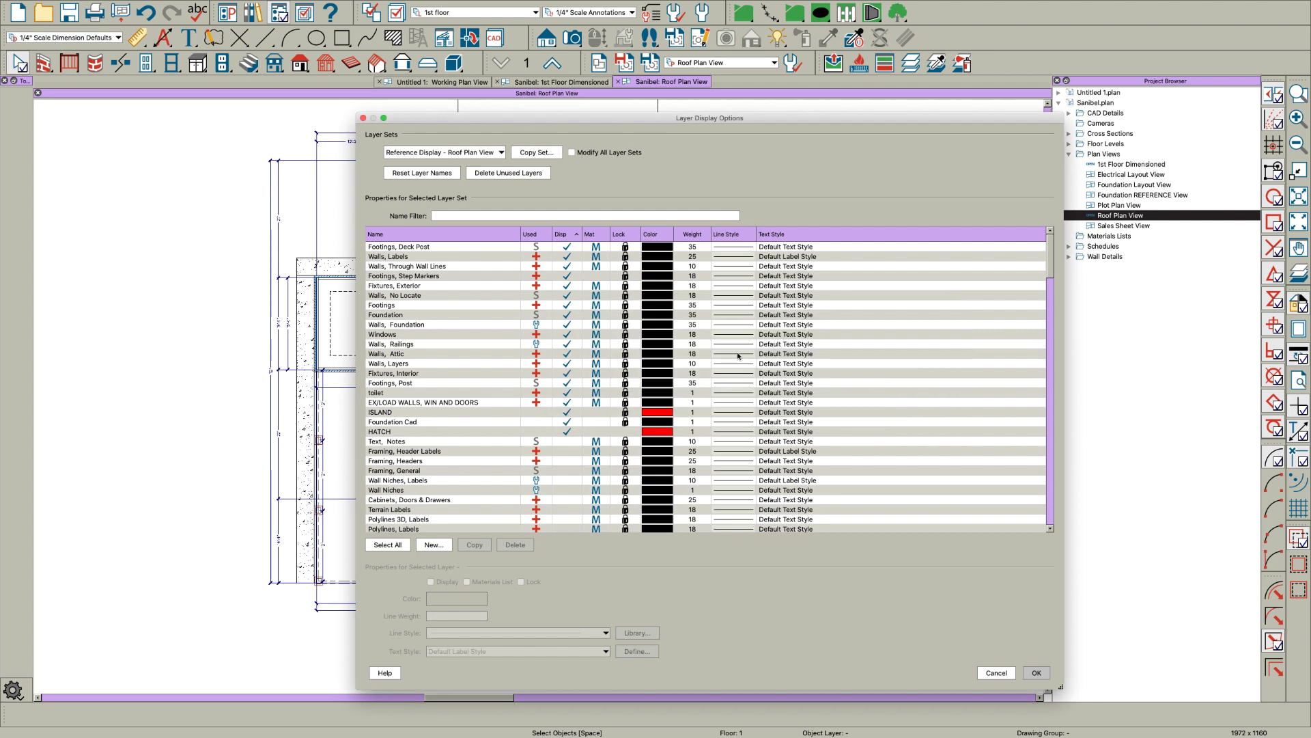
Step: Set the color of all layers in the new reference layer set to red
click(388, 544)
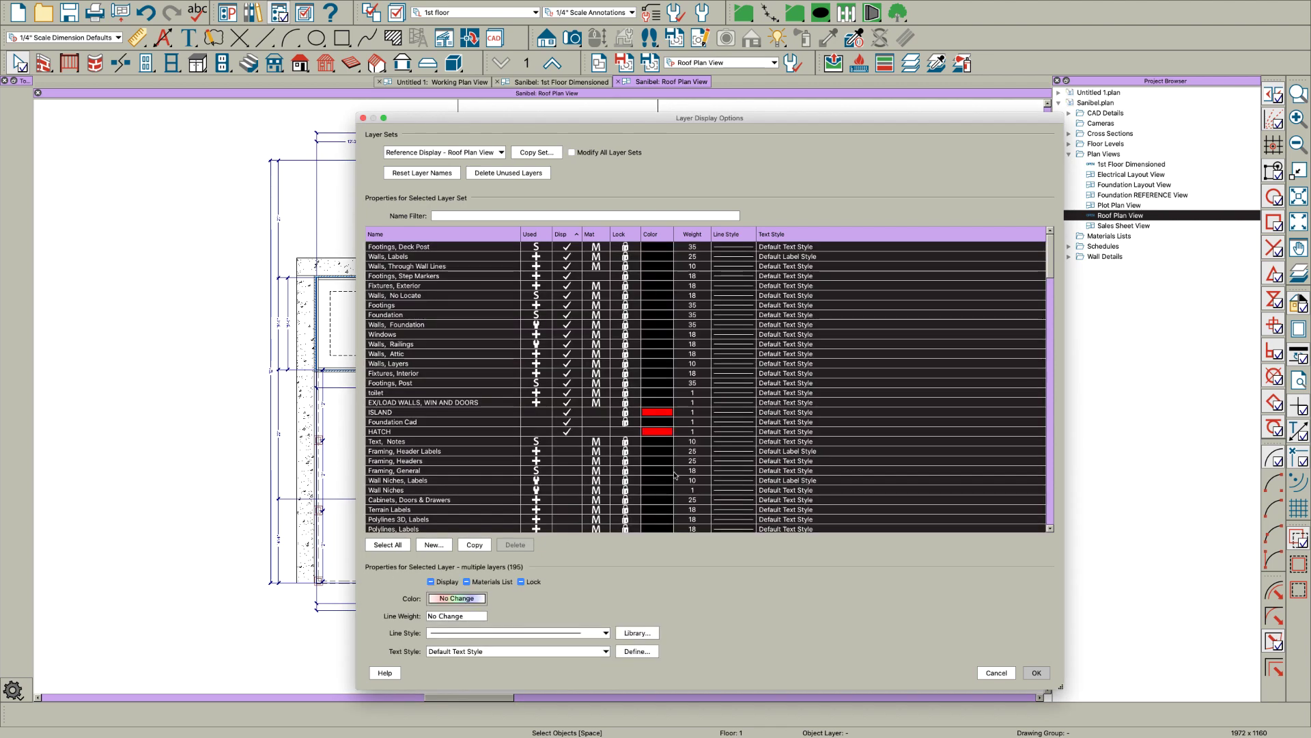
click(444, 596)
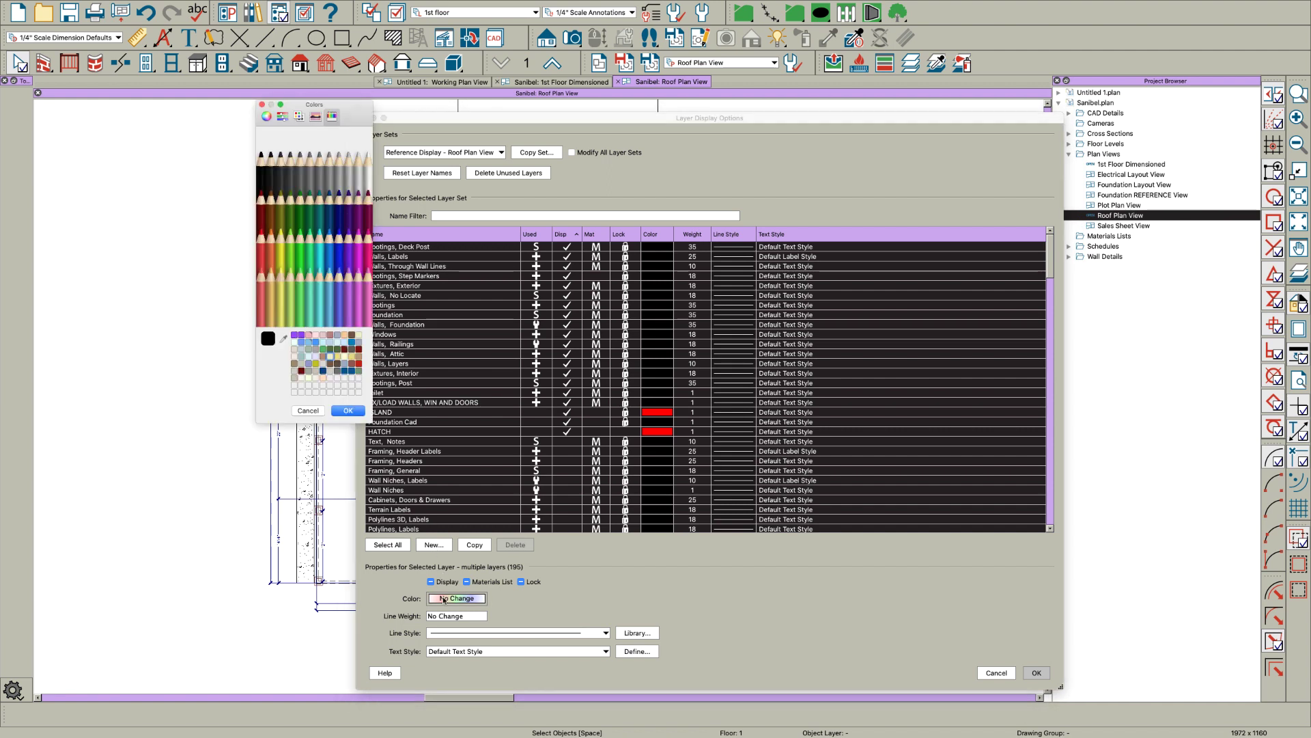
click(262, 265)
click(349, 411)
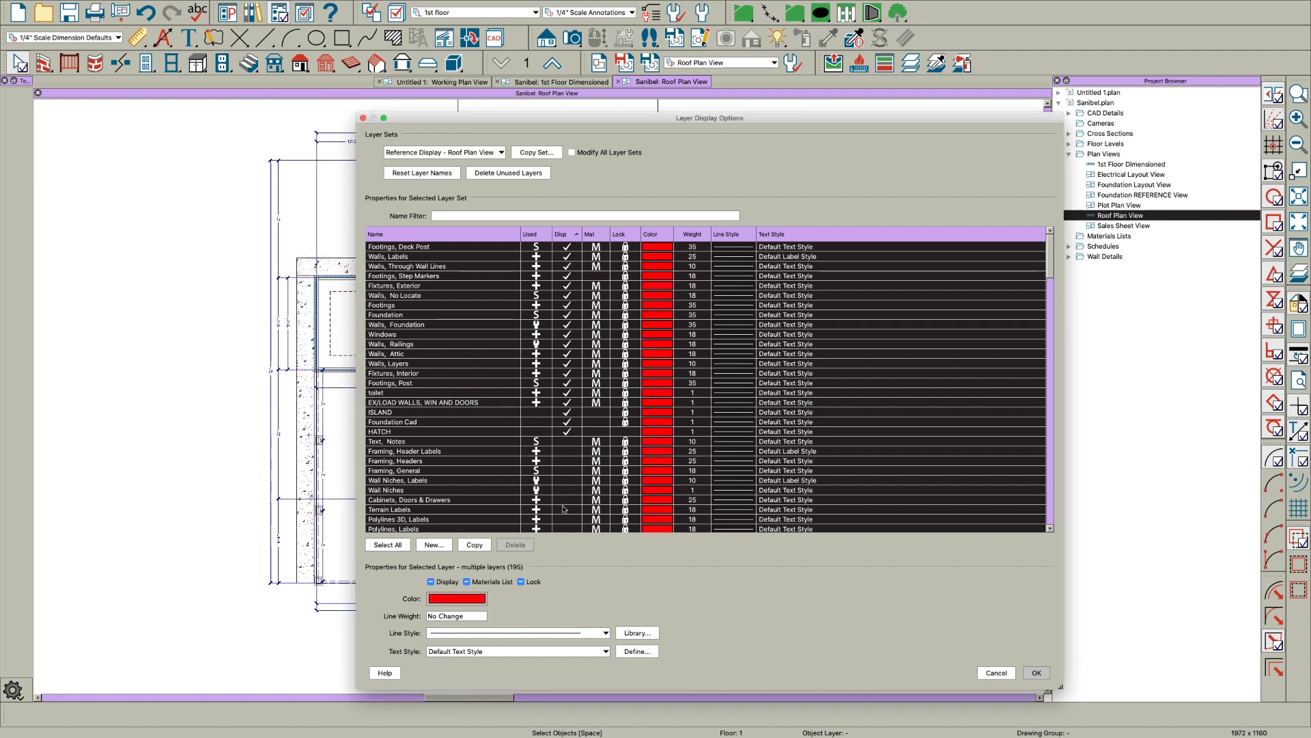
click(470, 452)
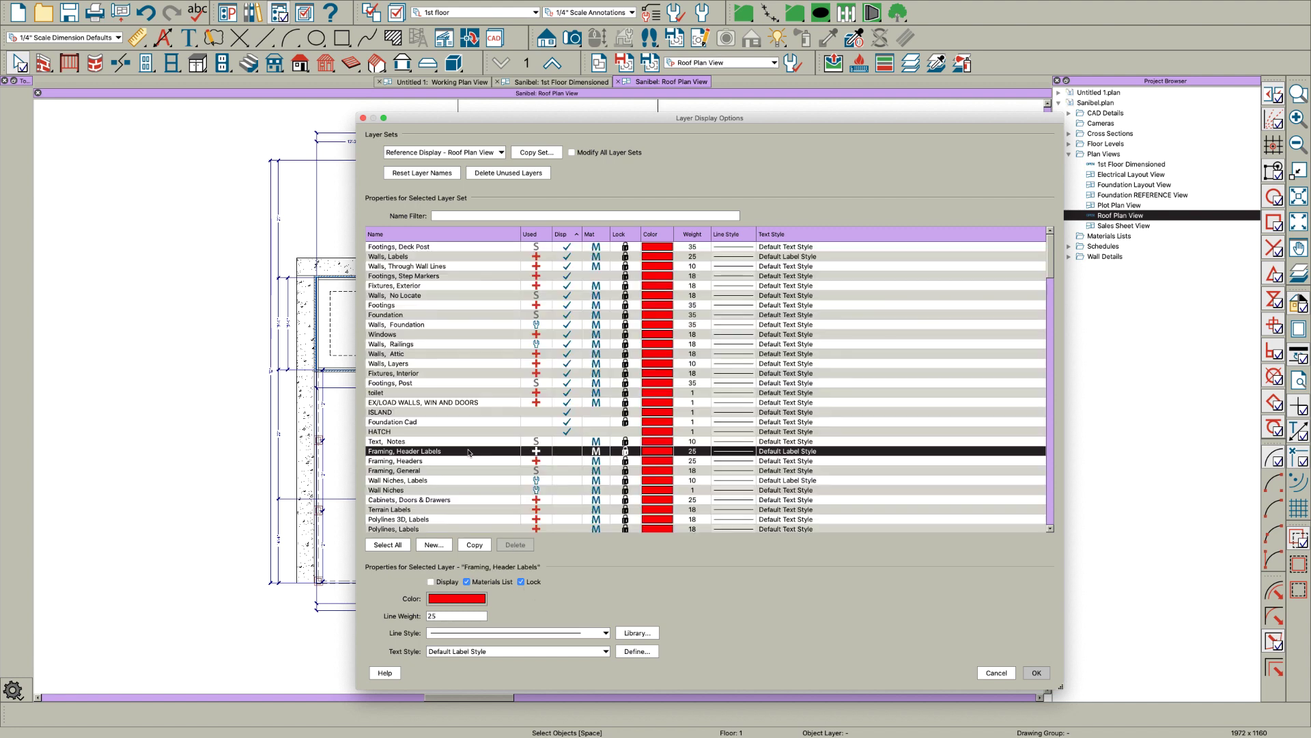
click(451, 432)
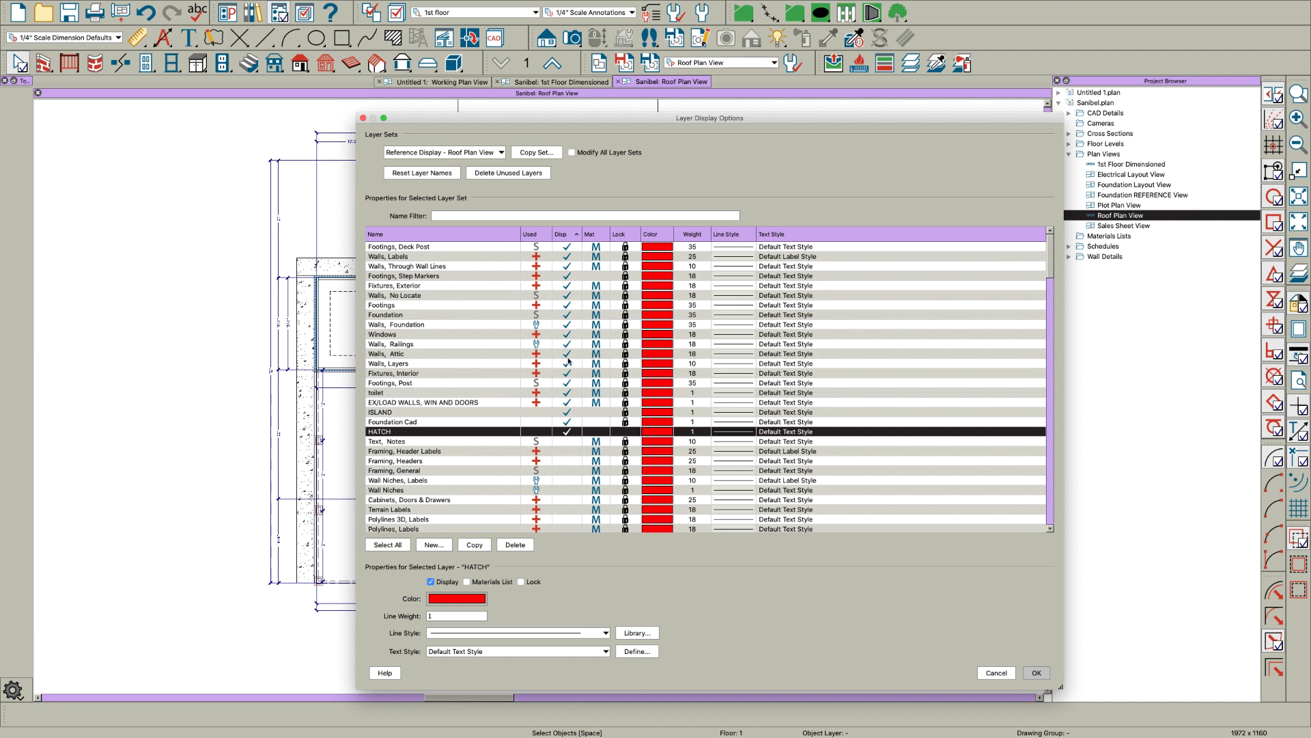
Step: Turn off display of Fixtures, Exterior and Fixtures, Interior in the reference layer set and accept the view settings
click(448, 216)
text(fixtu)
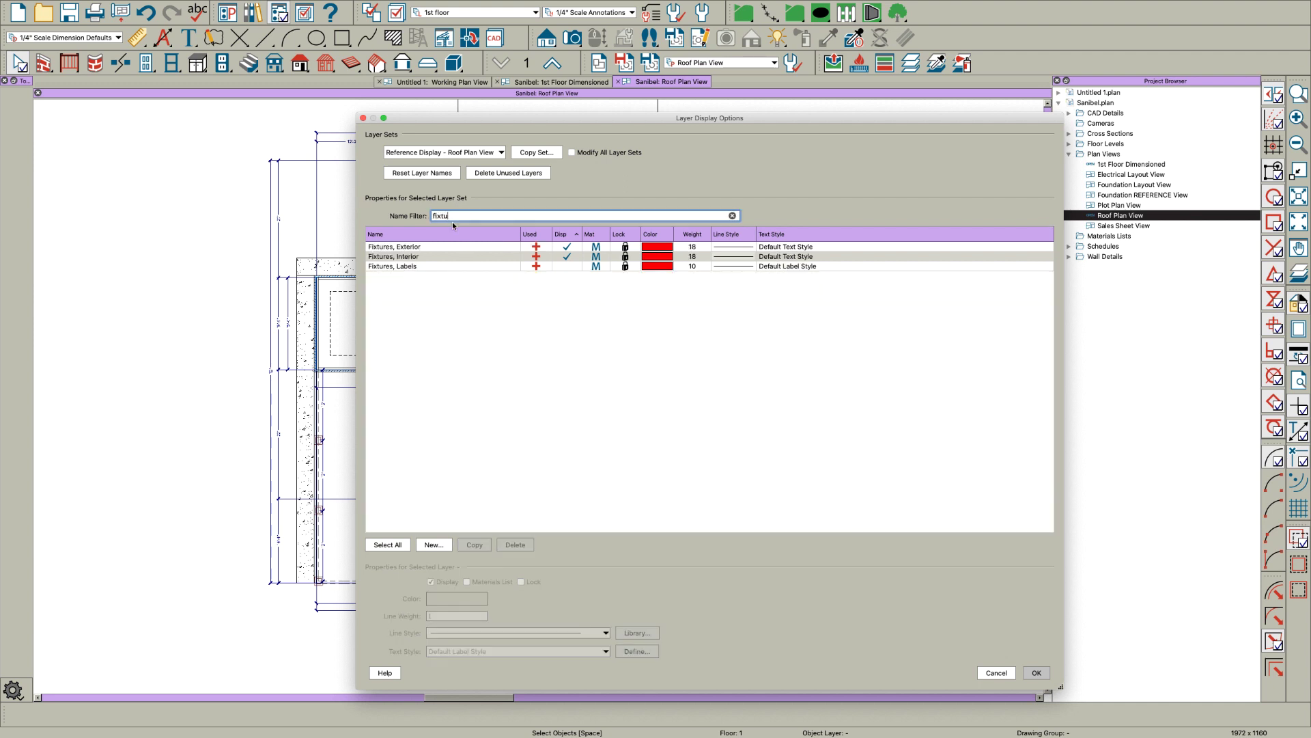
click(565, 247)
click(571, 256)
click(572, 258)
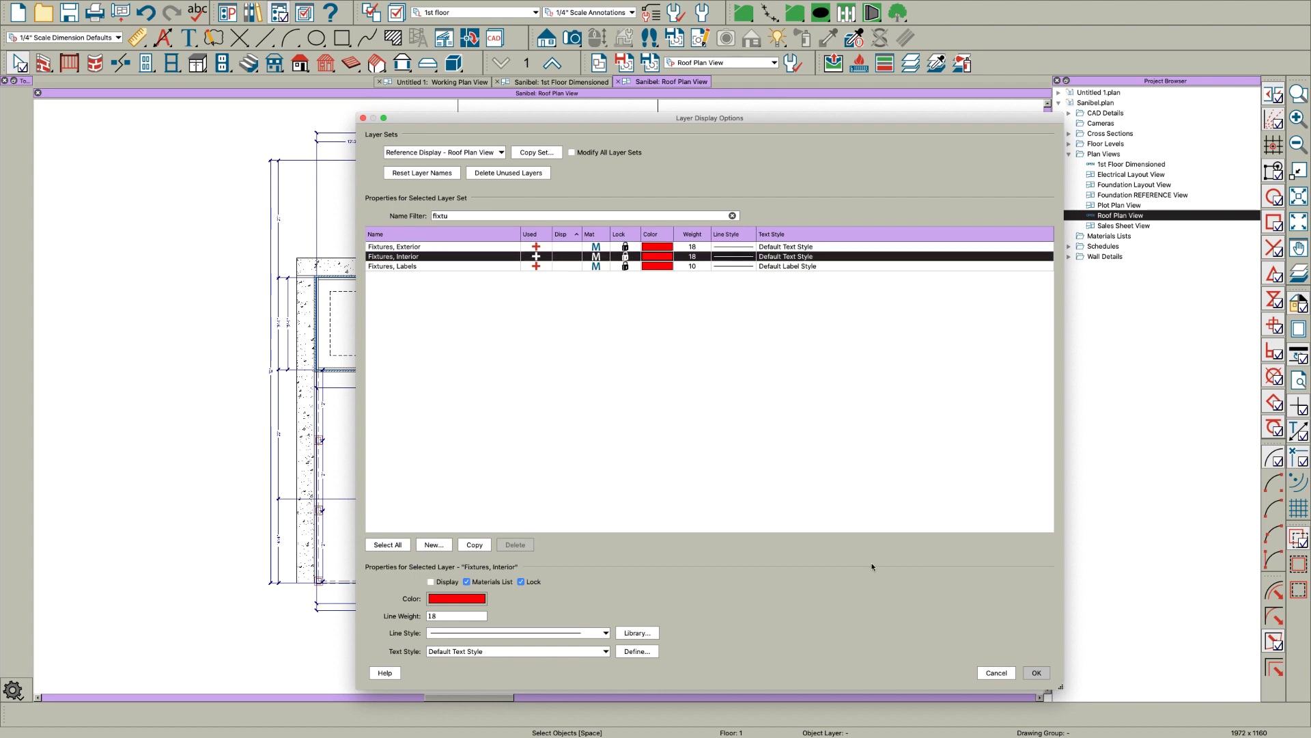
click(1035, 672)
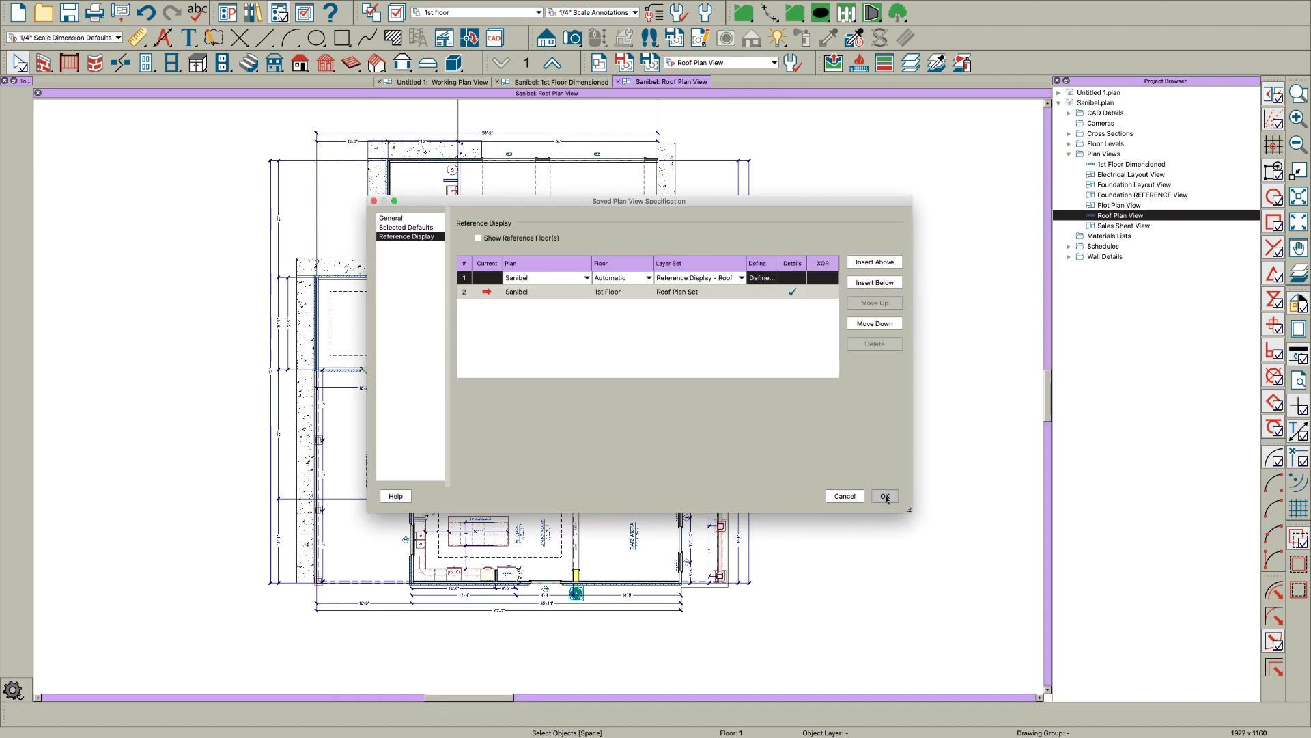
click(885, 497)
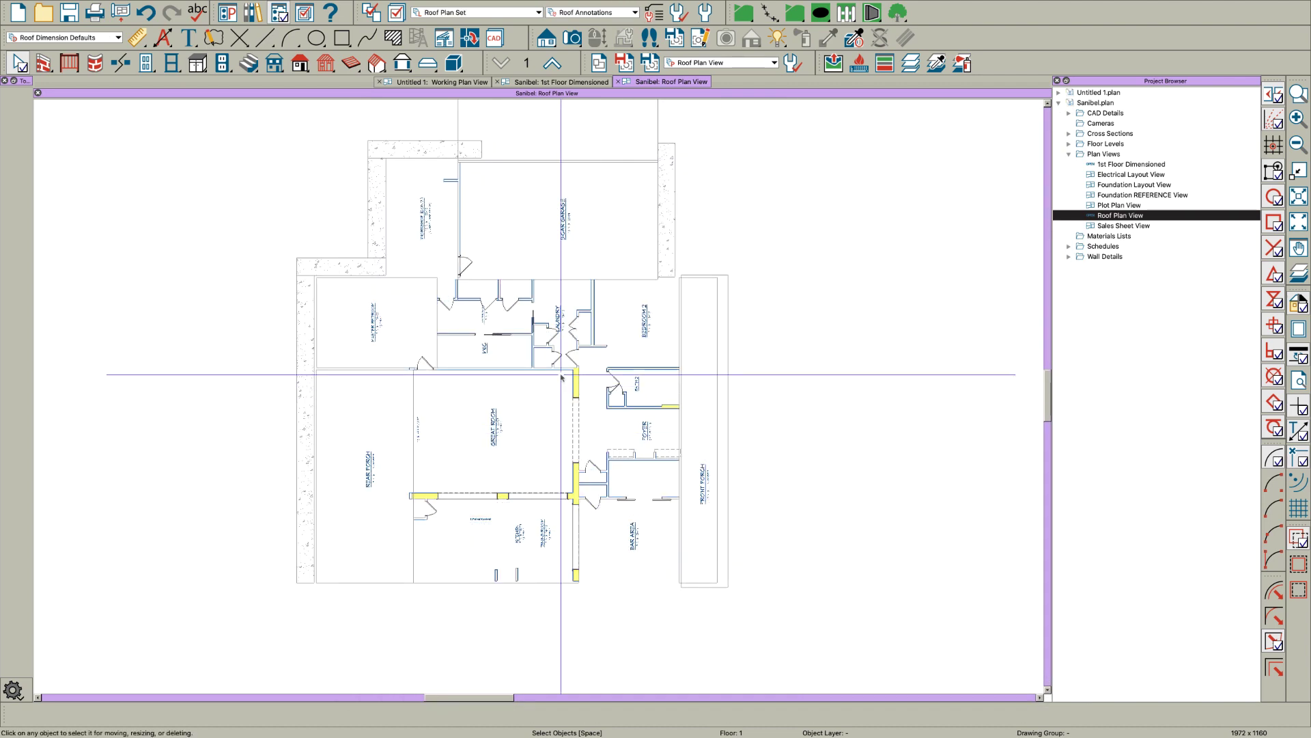
Step: Reopen the Roof Plan View specification and turn off display of Roofs, Ridge Caps in the Roof Plan Set
middle_drag(532, 265, 582, 289)
right_click(1120, 216)
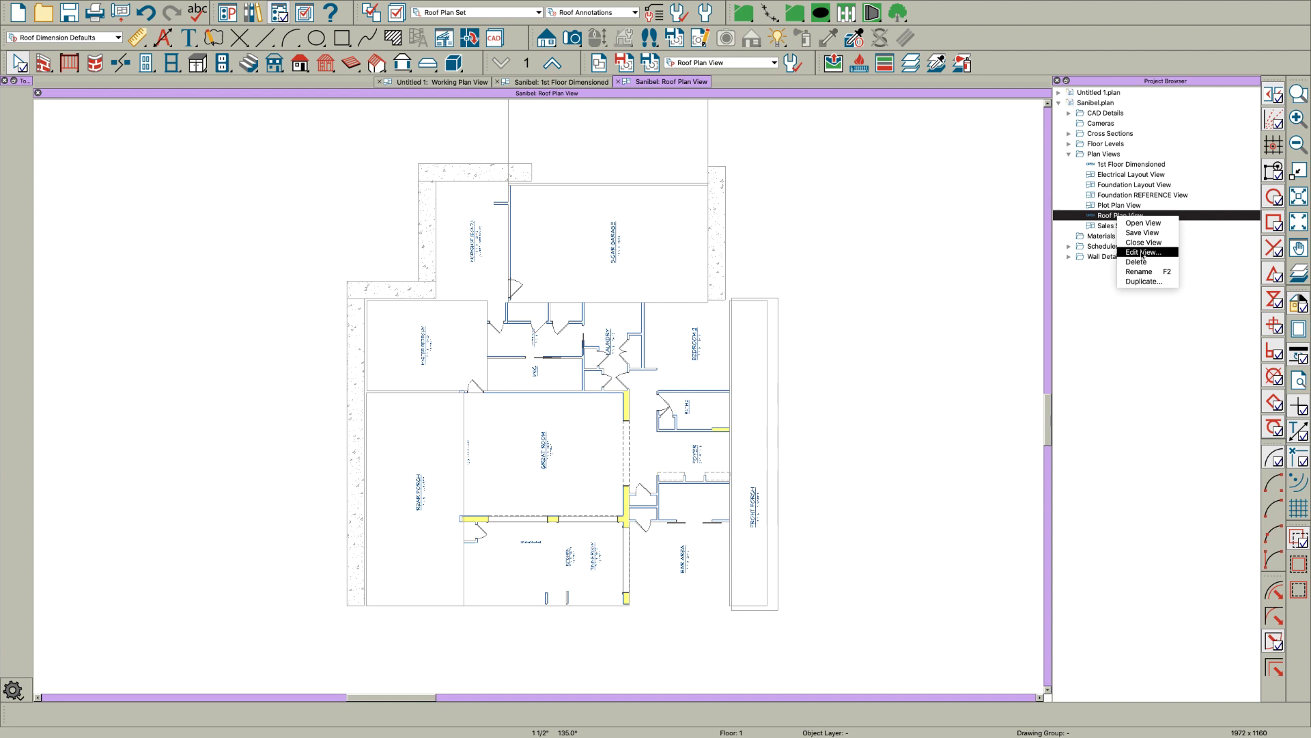
click(1143, 252)
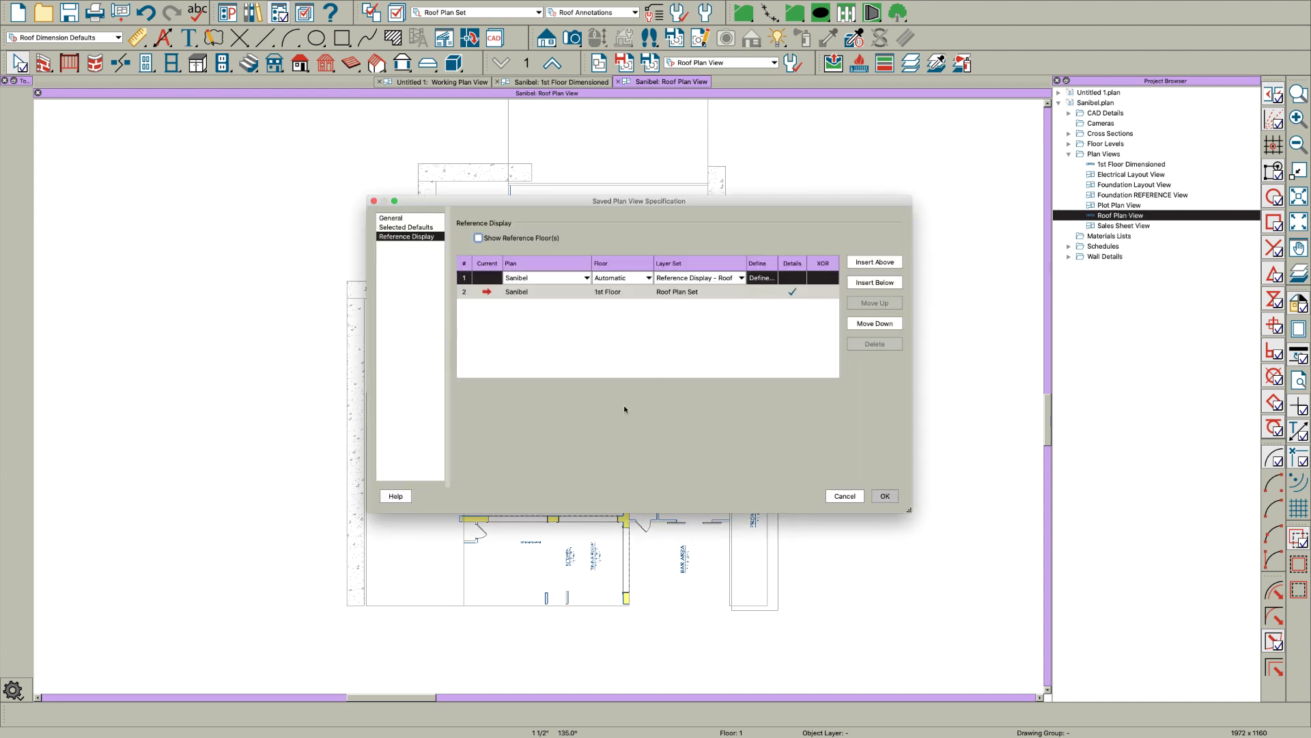
click(406, 227)
click(708, 454)
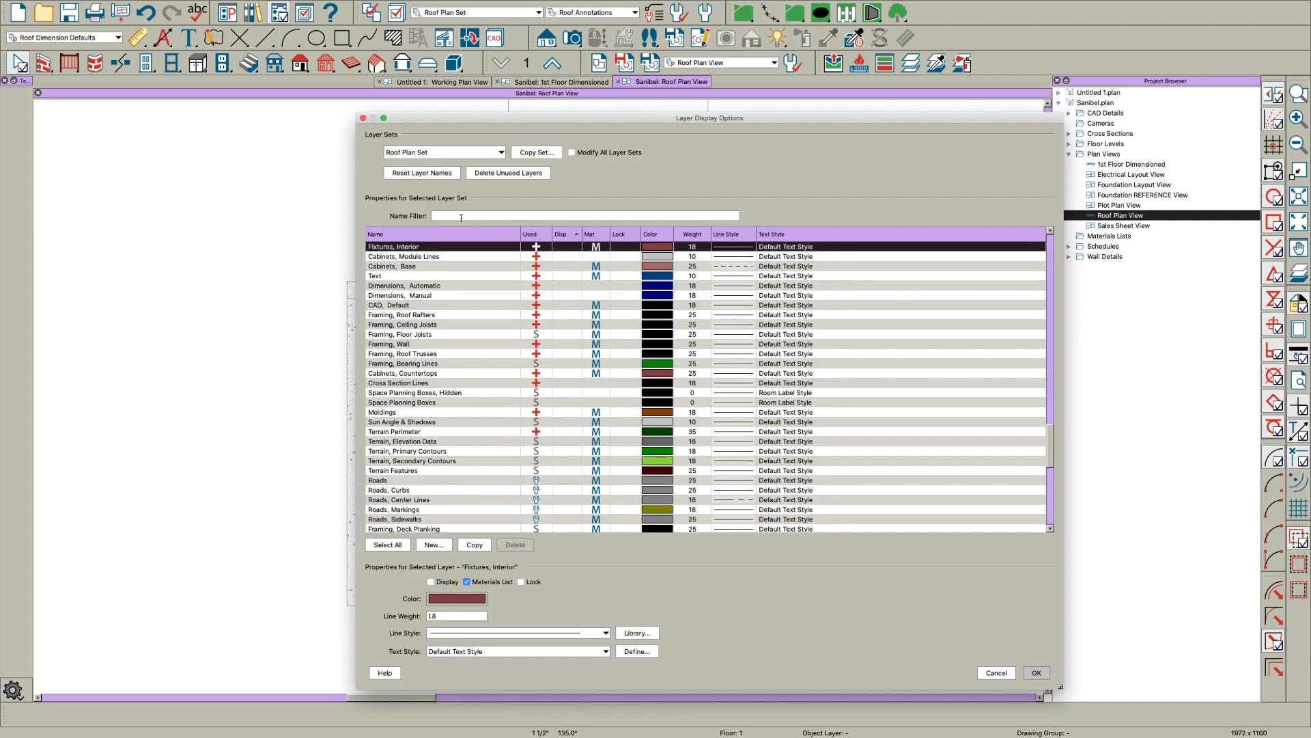
click(456, 216)
text(ridge)
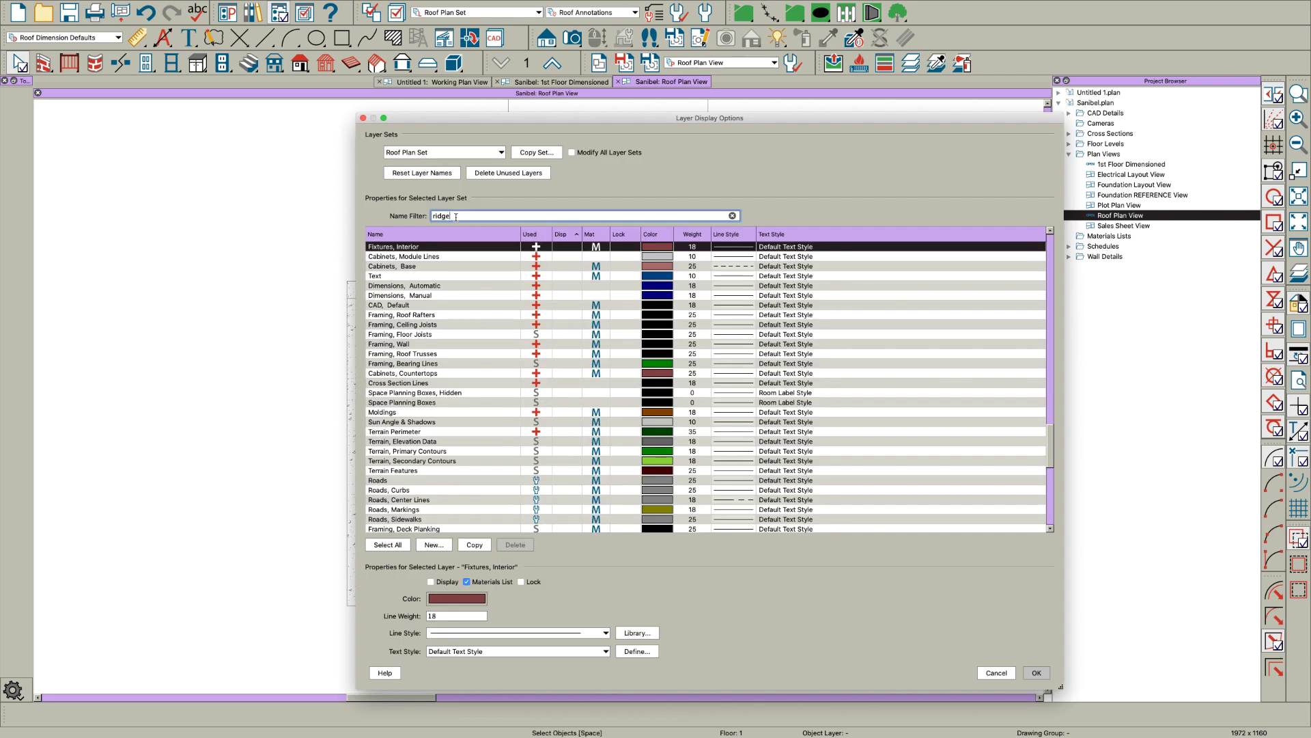
click(564, 246)
Step: Filter the layers by "gu" and turn off the gutter layer's display, and turn off Roofs, Overhang Area
key(shift+Tab)
text(gu)
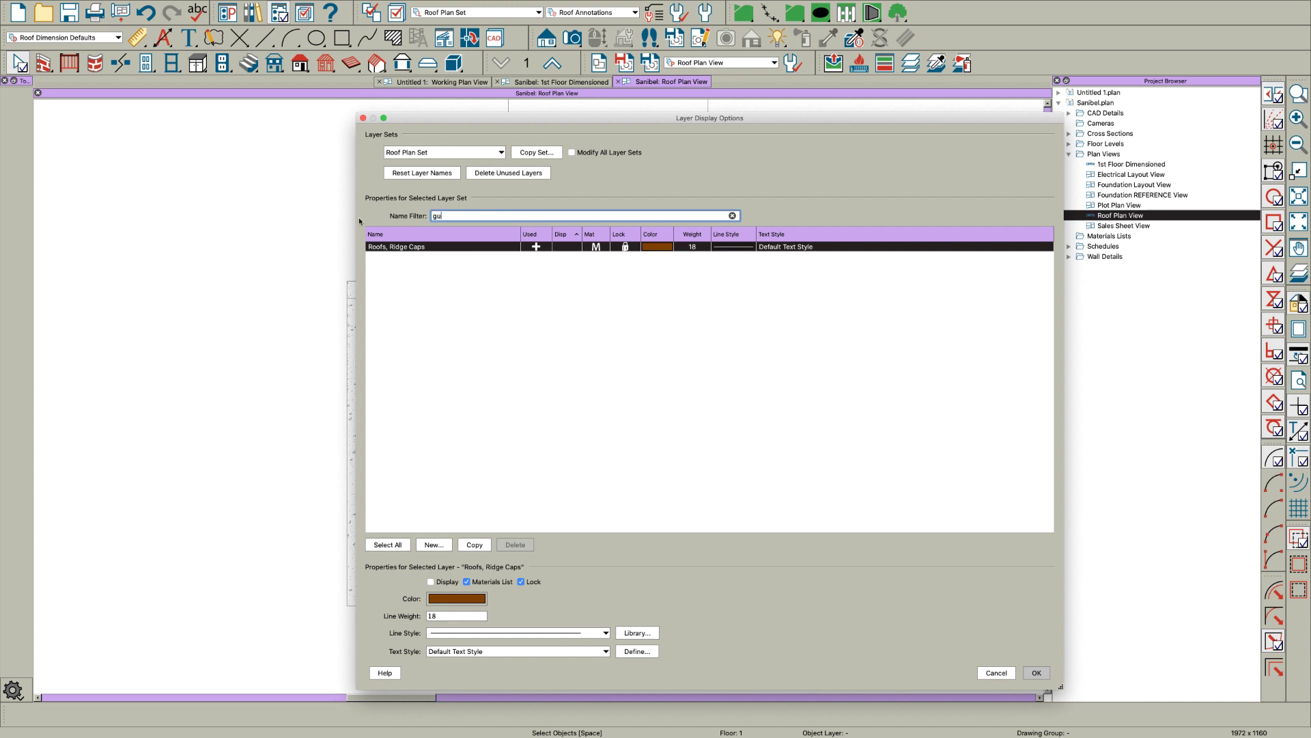
click(566, 250)
double_click(445, 219)
text(overh)
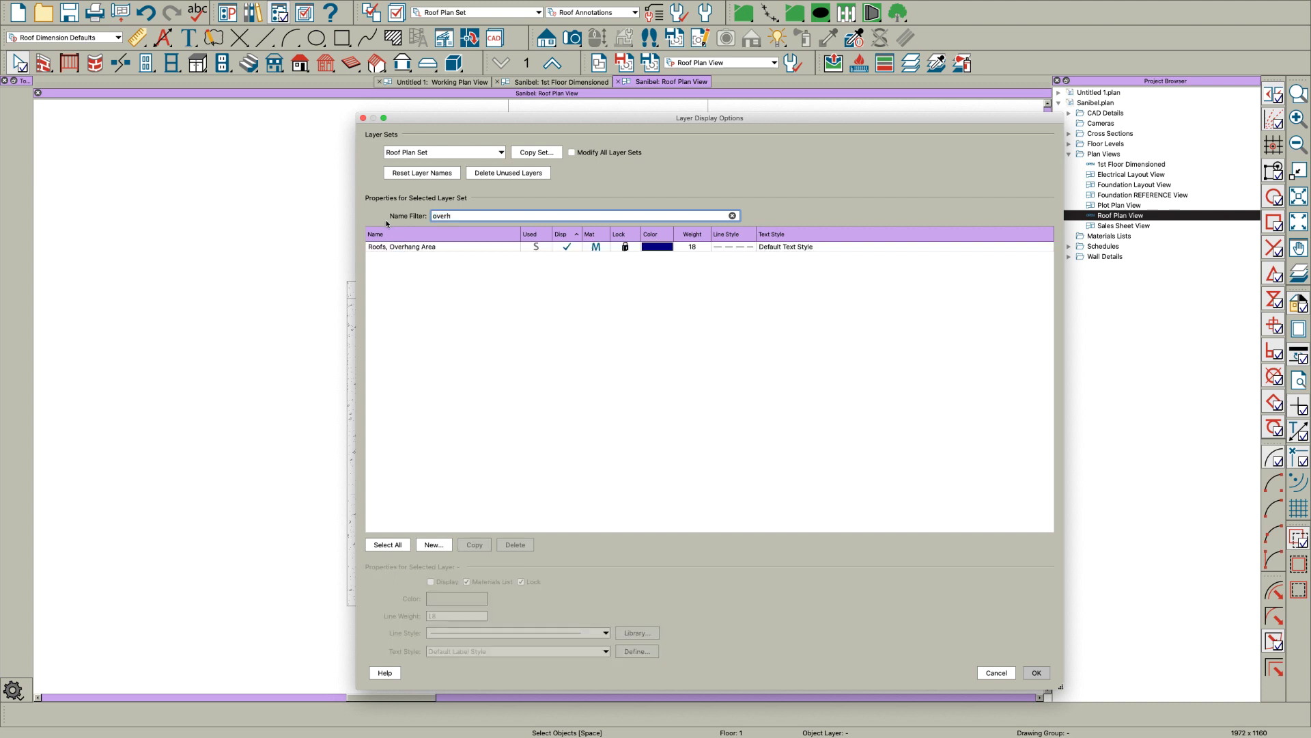
click(566, 247)
Step: Filter the layers by "plane" and give the Roof Planes layer a blue color and a solid line style
drag(469, 216, 396, 215)
text(plane)
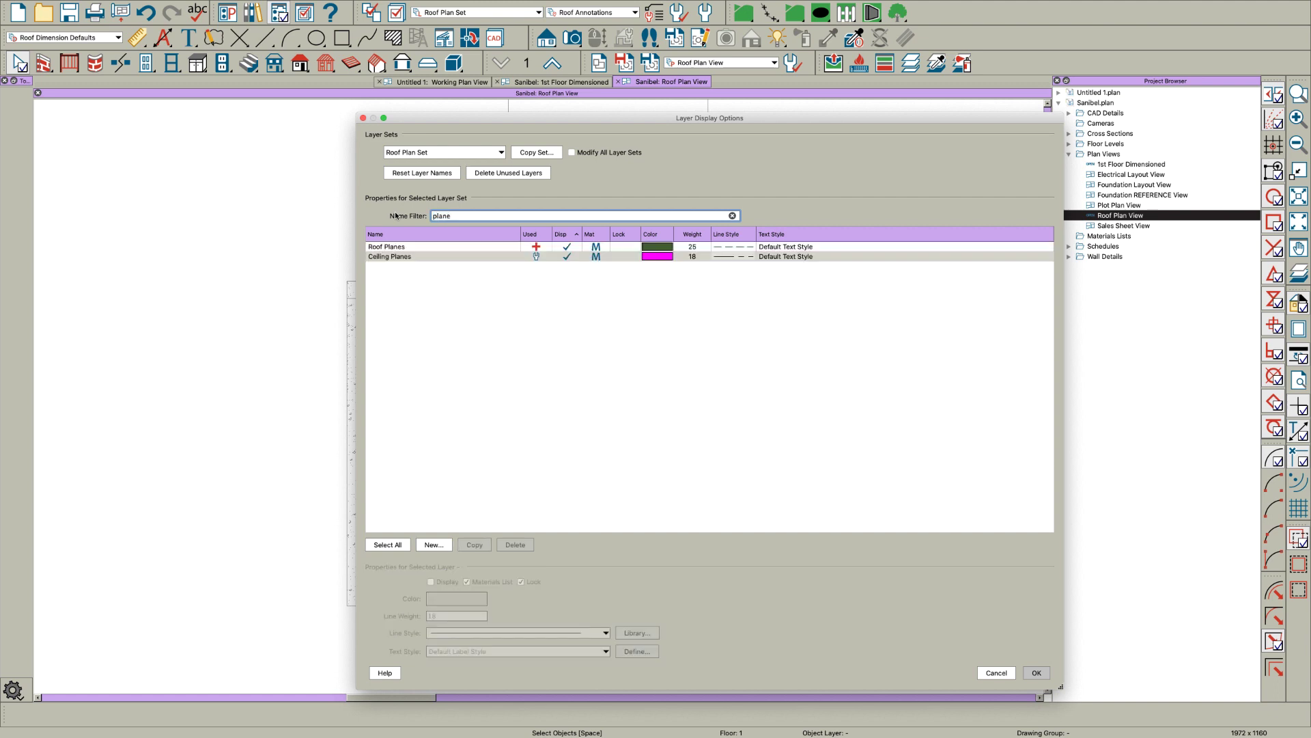
click(405, 247)
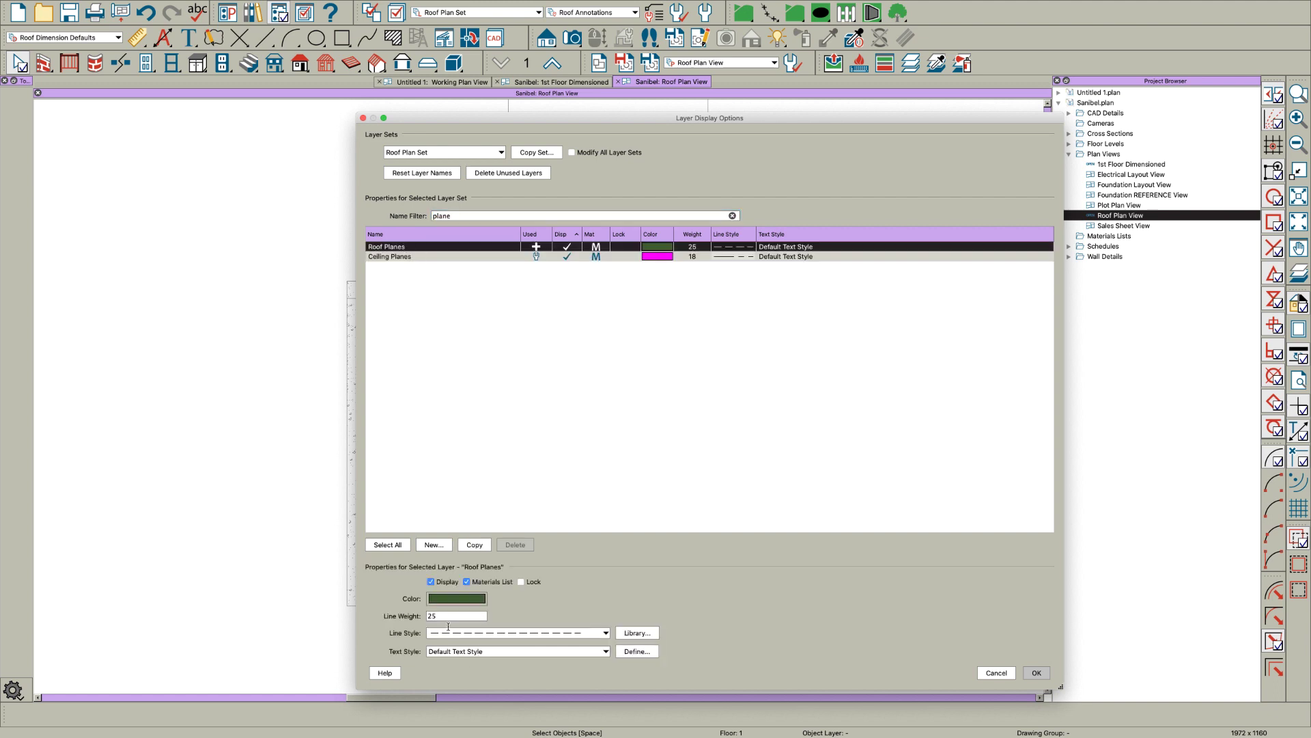
click(447, 599)
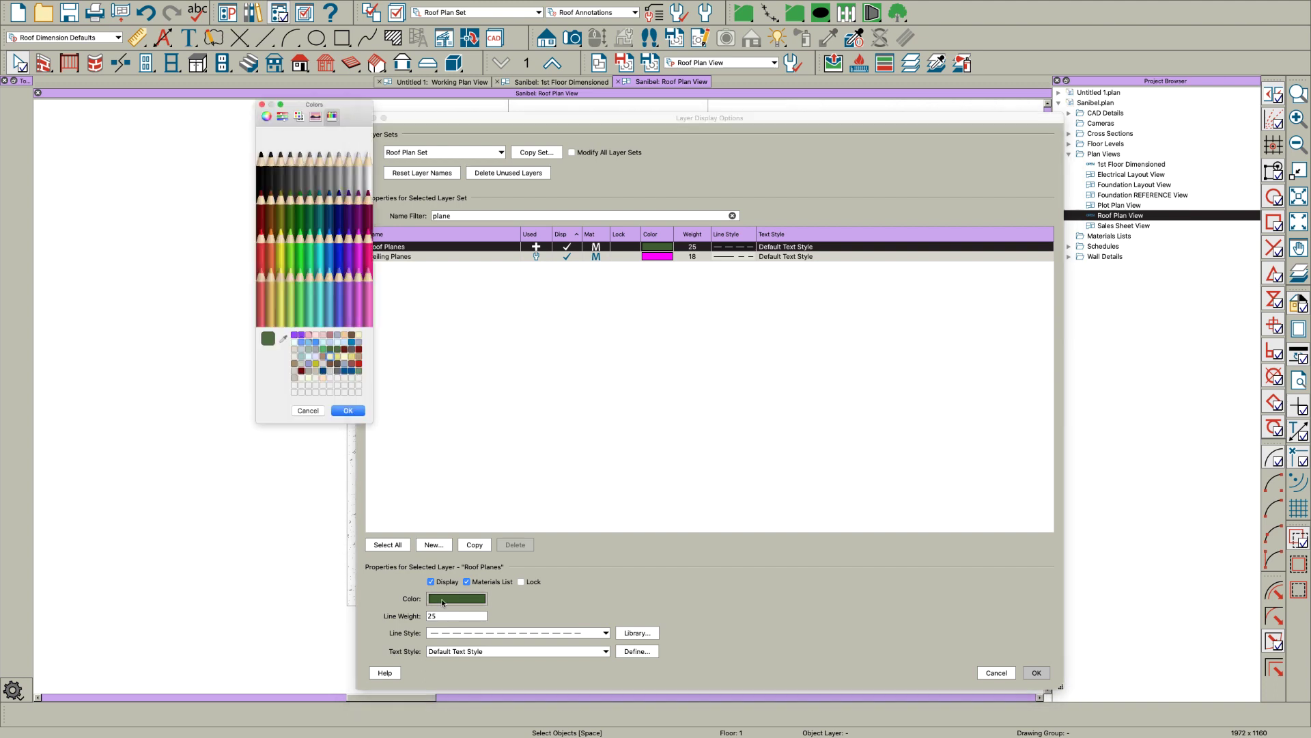
click(339, 238)
click(349, 411)
click(448, 633)
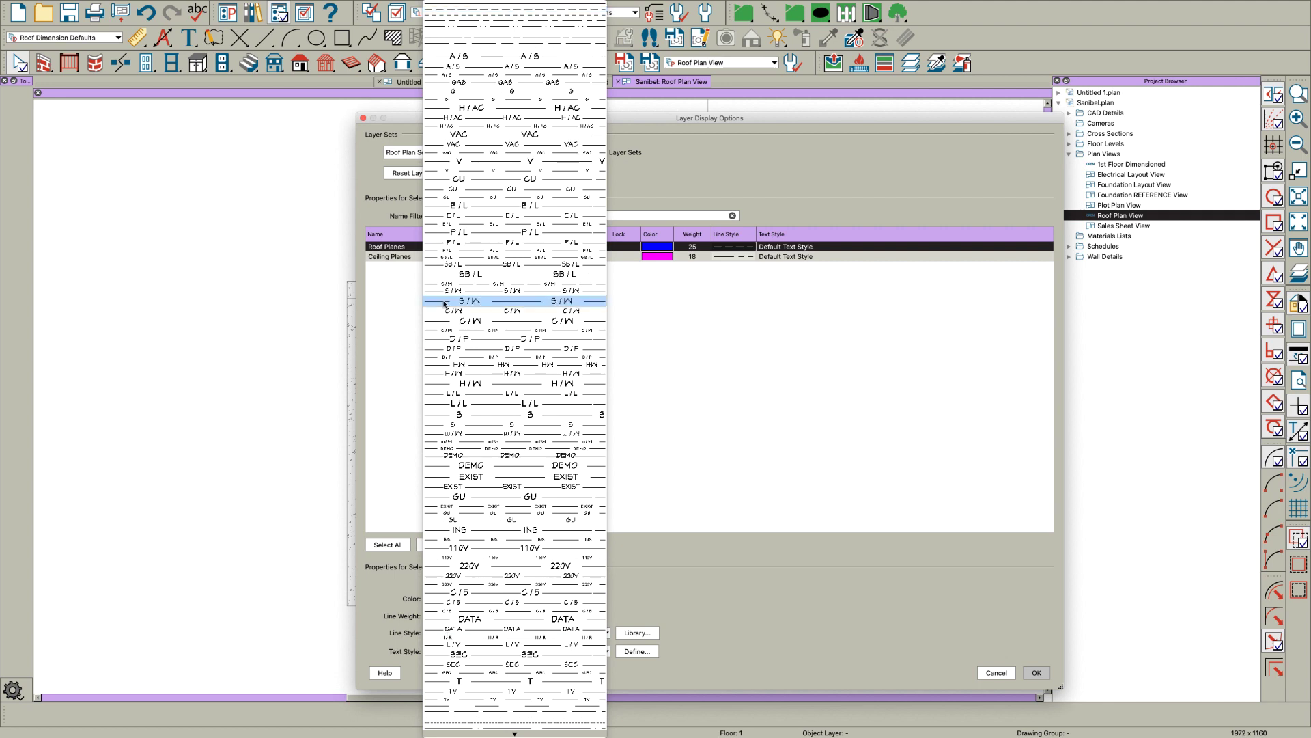
click(453, 7)
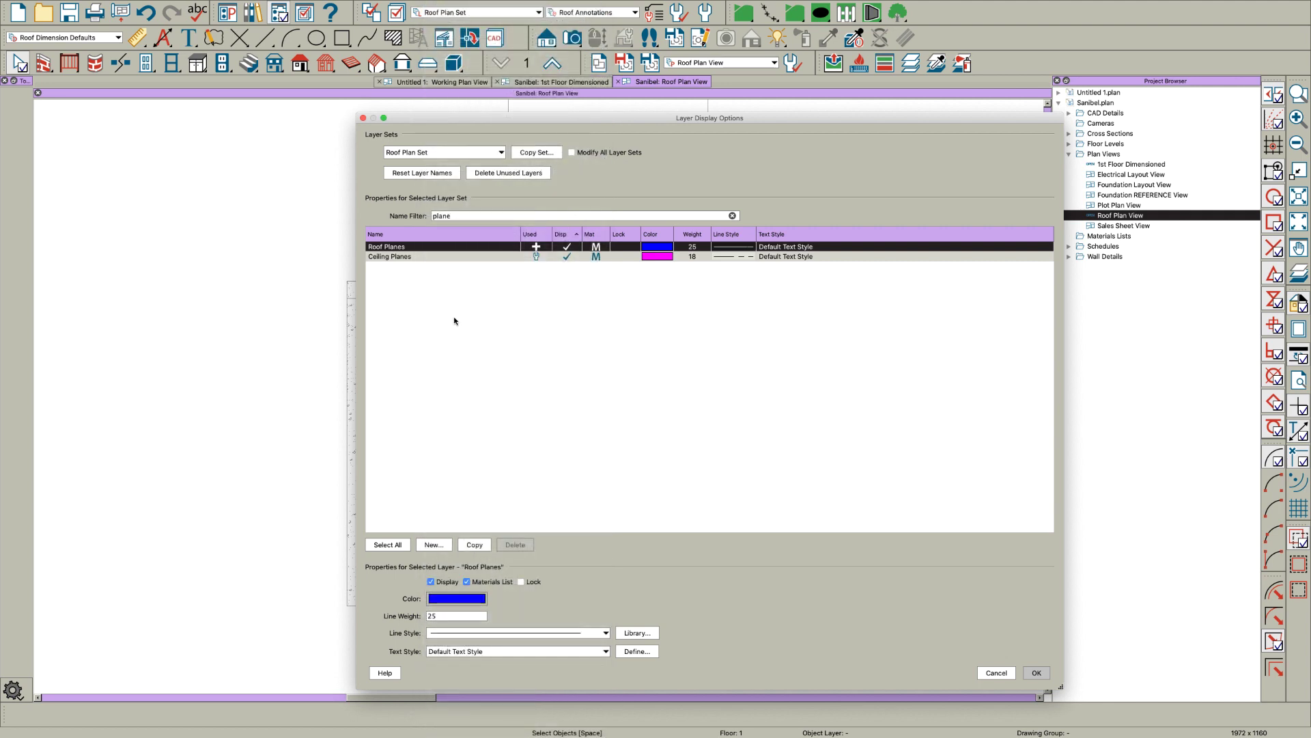
Step: Set the Roof Planes line weight to 5 and accept the layer and plan view settings
drag(444, 616, 388, 615)
text(5)
key(Tab)
click(1035, 672)
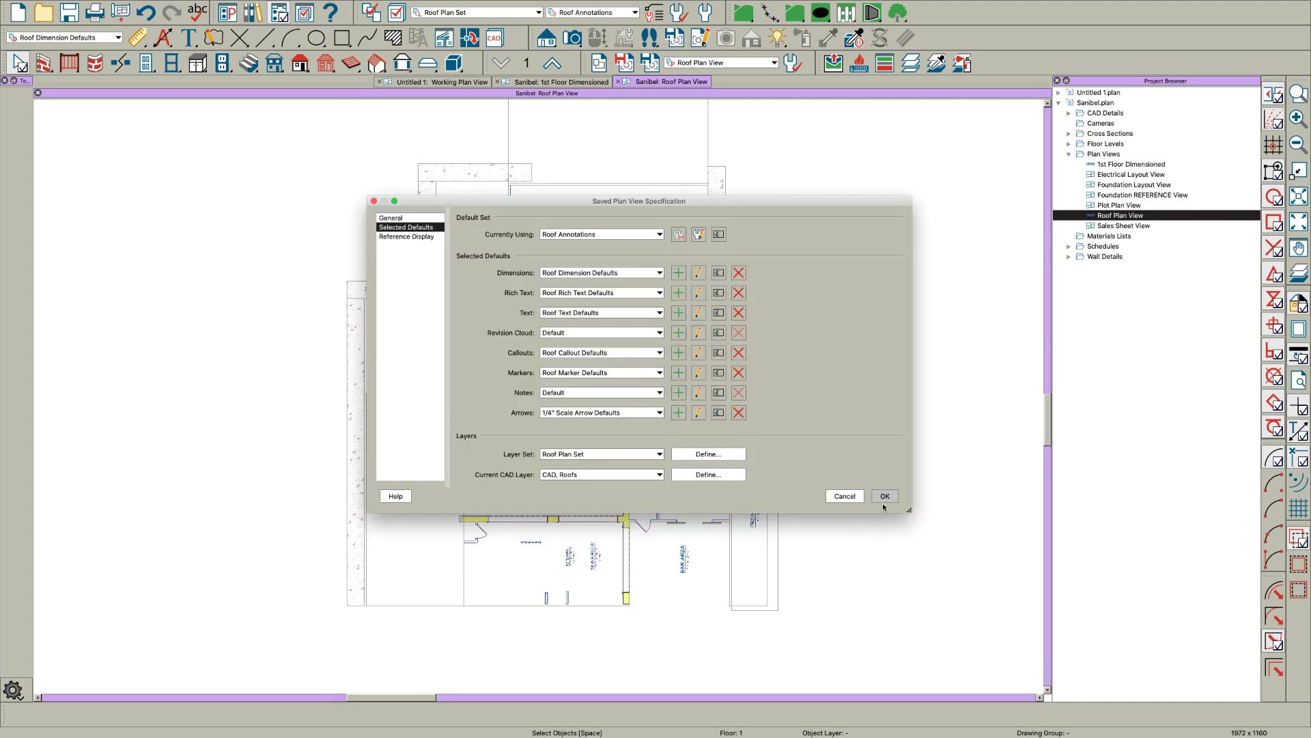
click(883, 498)
Step: Switch the Roof Plan View up to the attic floor level to show the roof planes
click(552, 62)
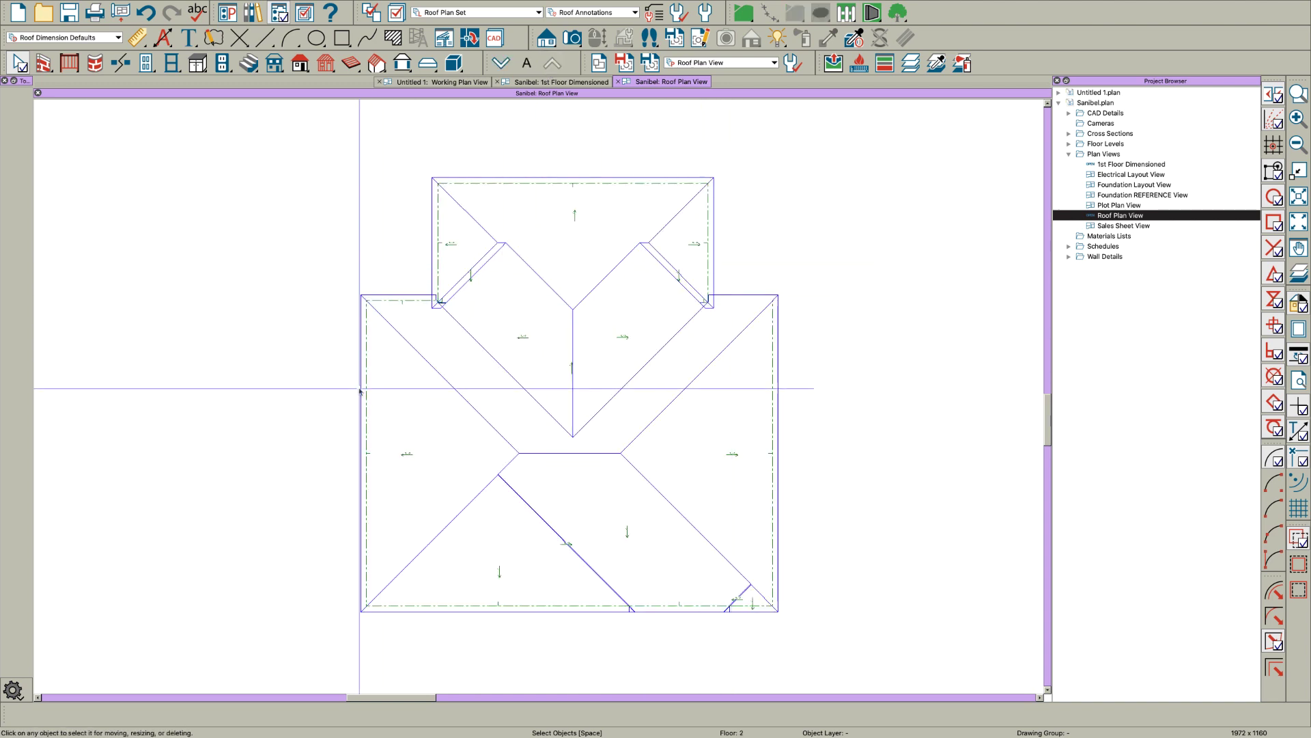
scroll(607, 471, down, 1)
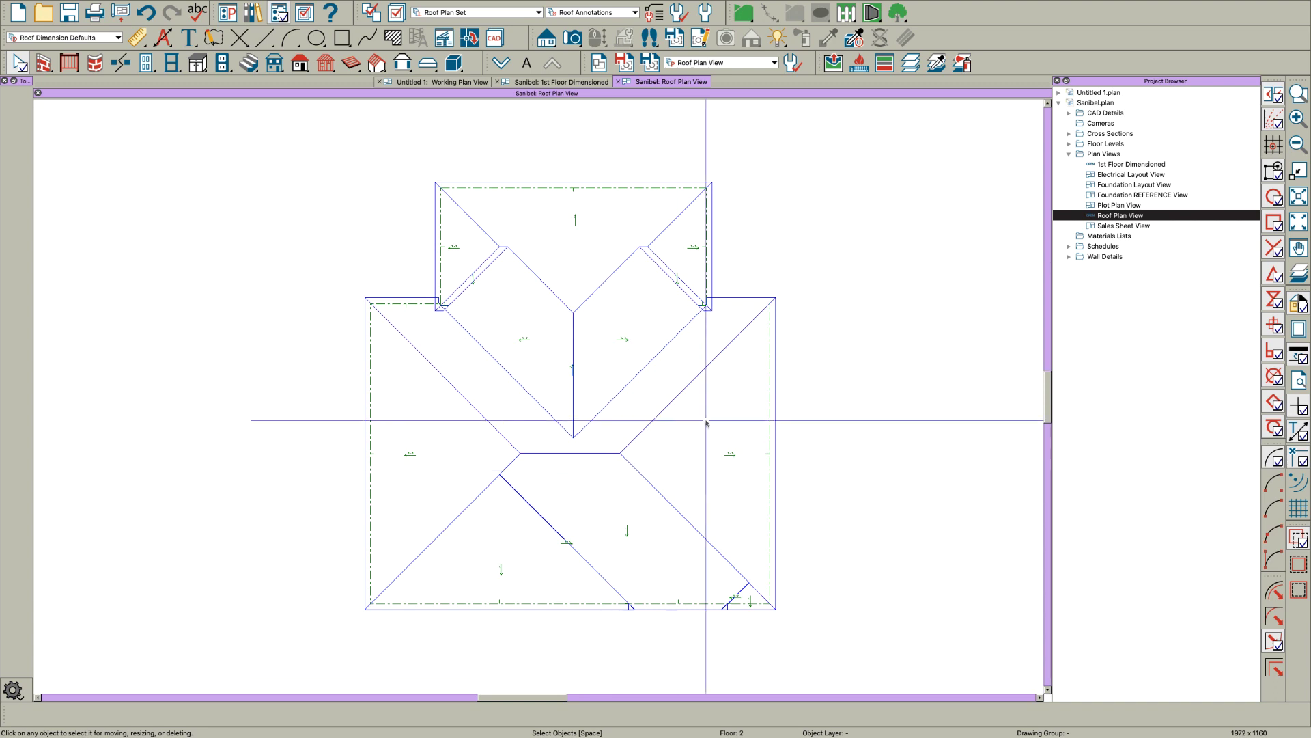
Step: Edit the saved Roof Plan View so its floor is Attic and accept the specification
right_click(1117, 217)
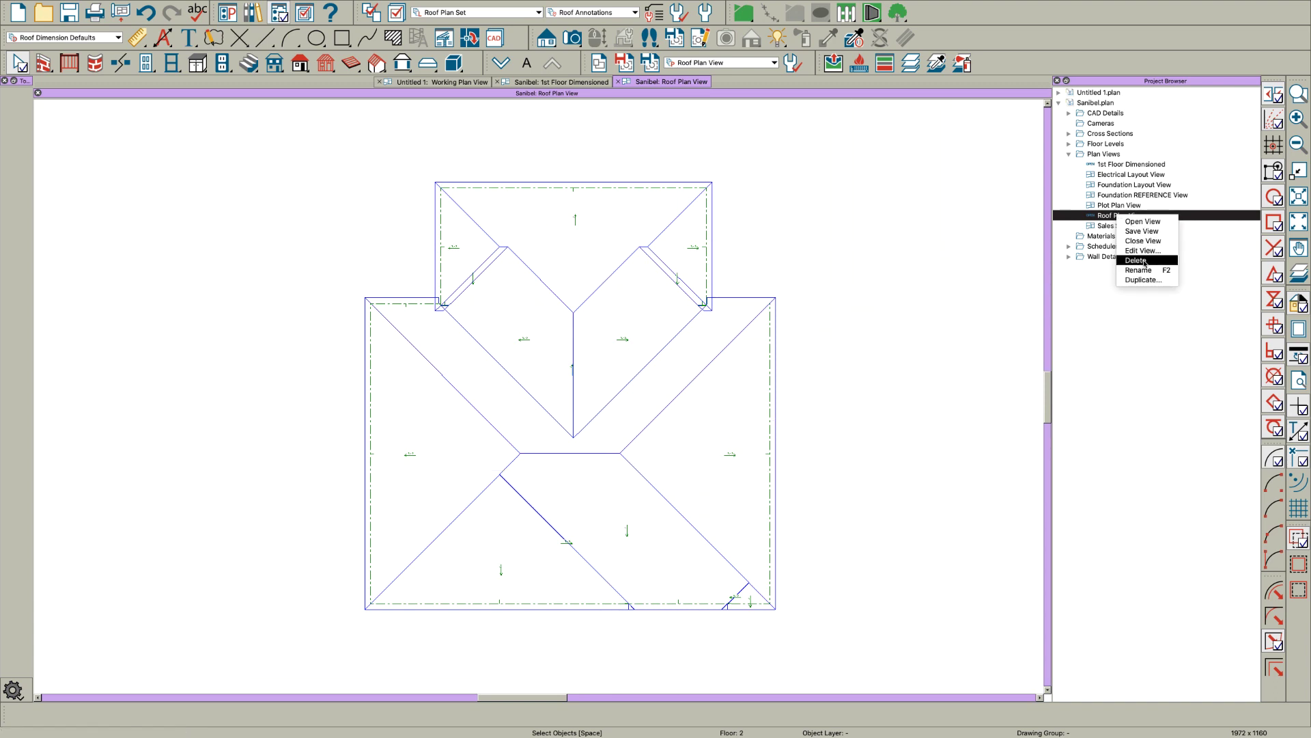
click(1103, 259)
click(725, 377)
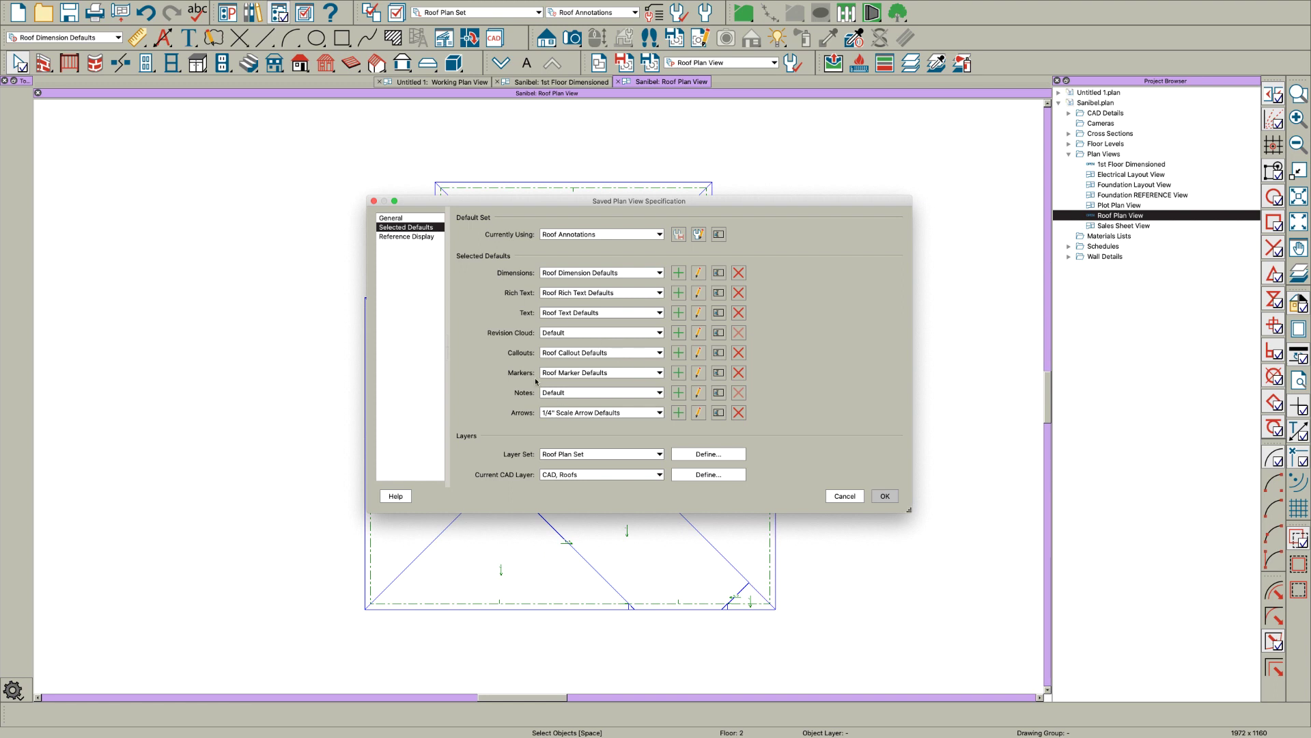
click(391, 218)
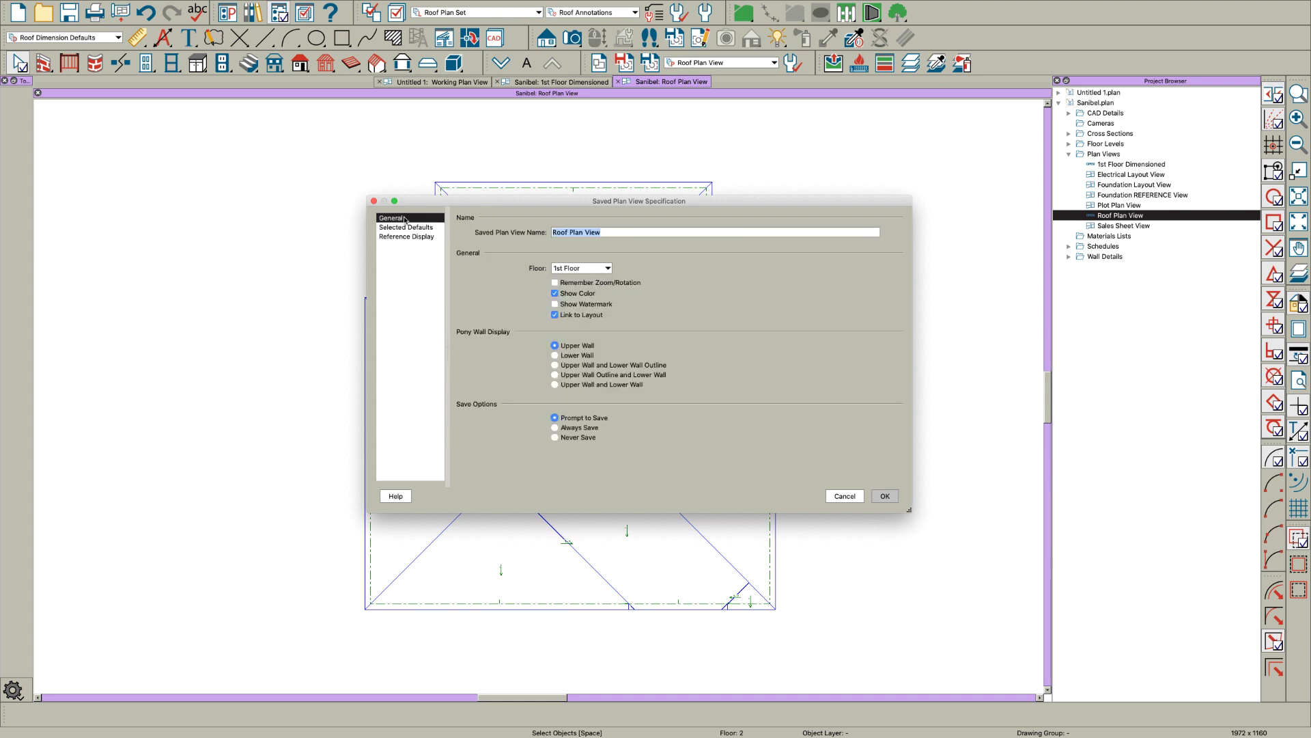
click(573, 268)
click(567, 277)
click(882, 497)
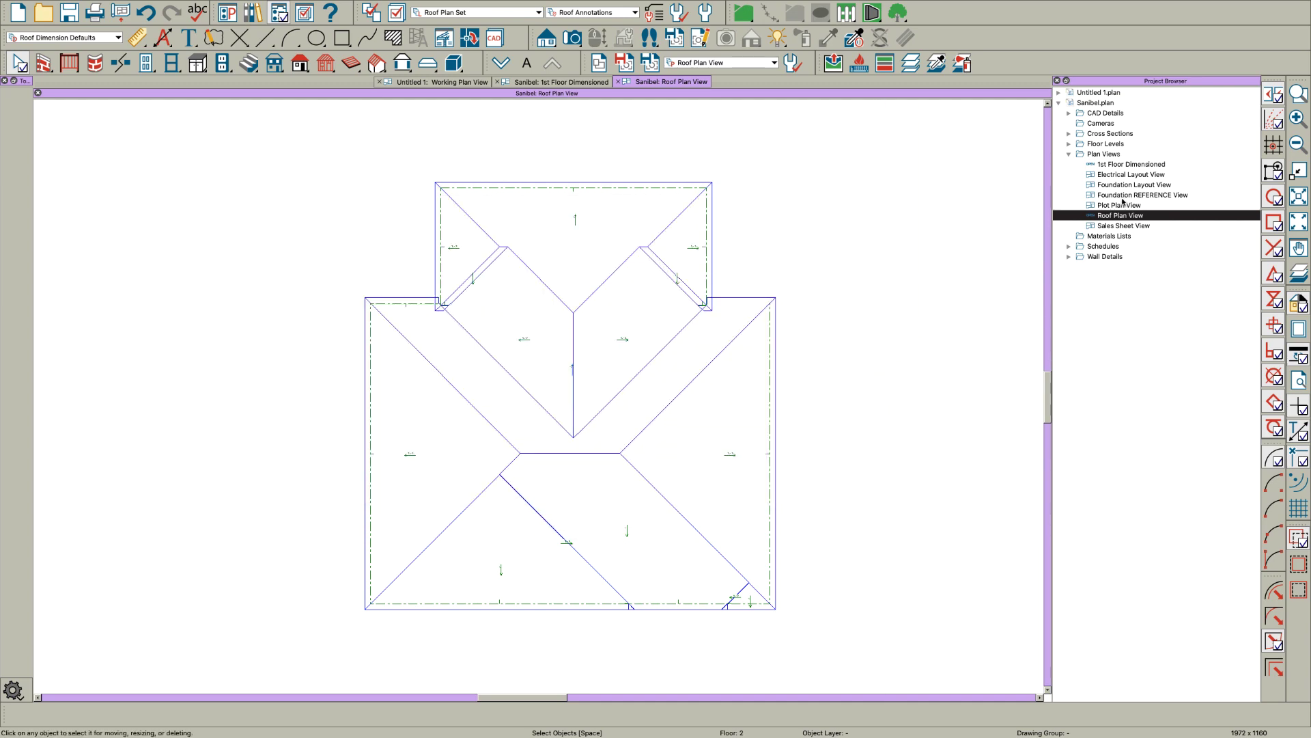
Step: Close the Roof Plan View and reopen it from the Sanibel plan views to check its saved settings
right_click(1101, 215)
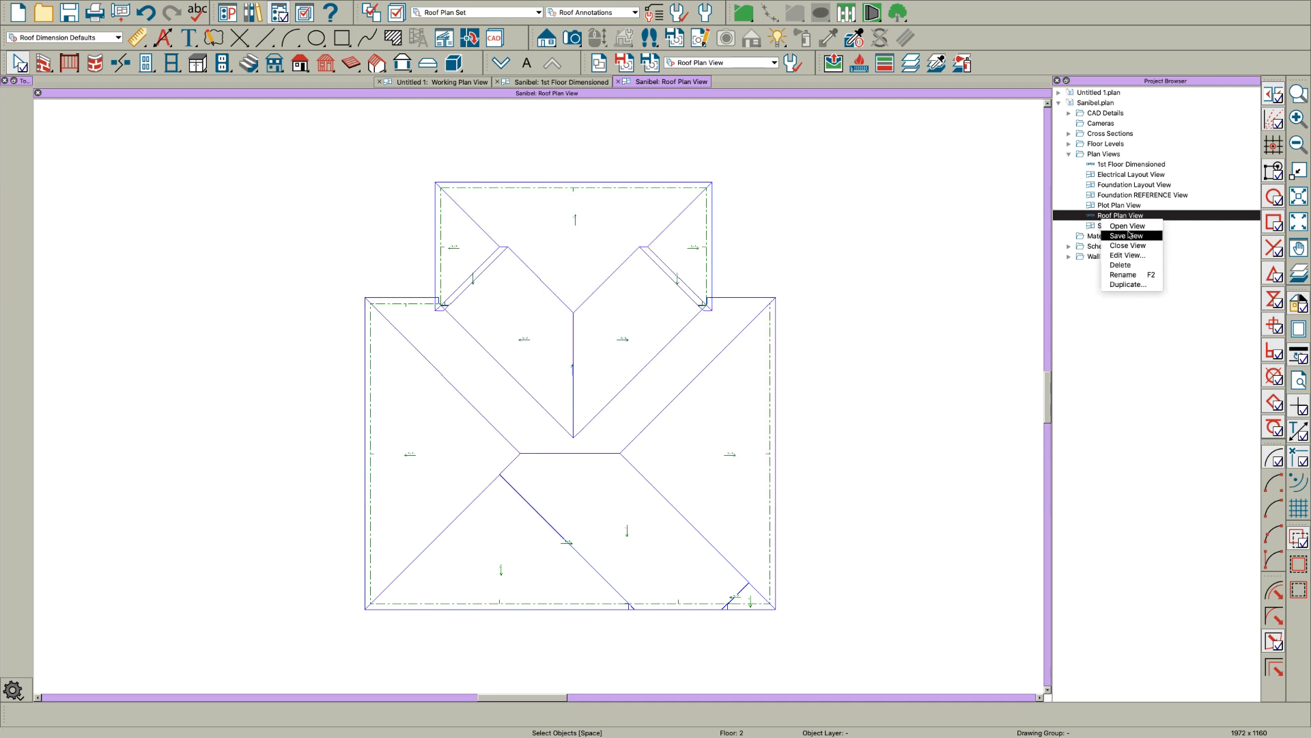
click(1120, 254)
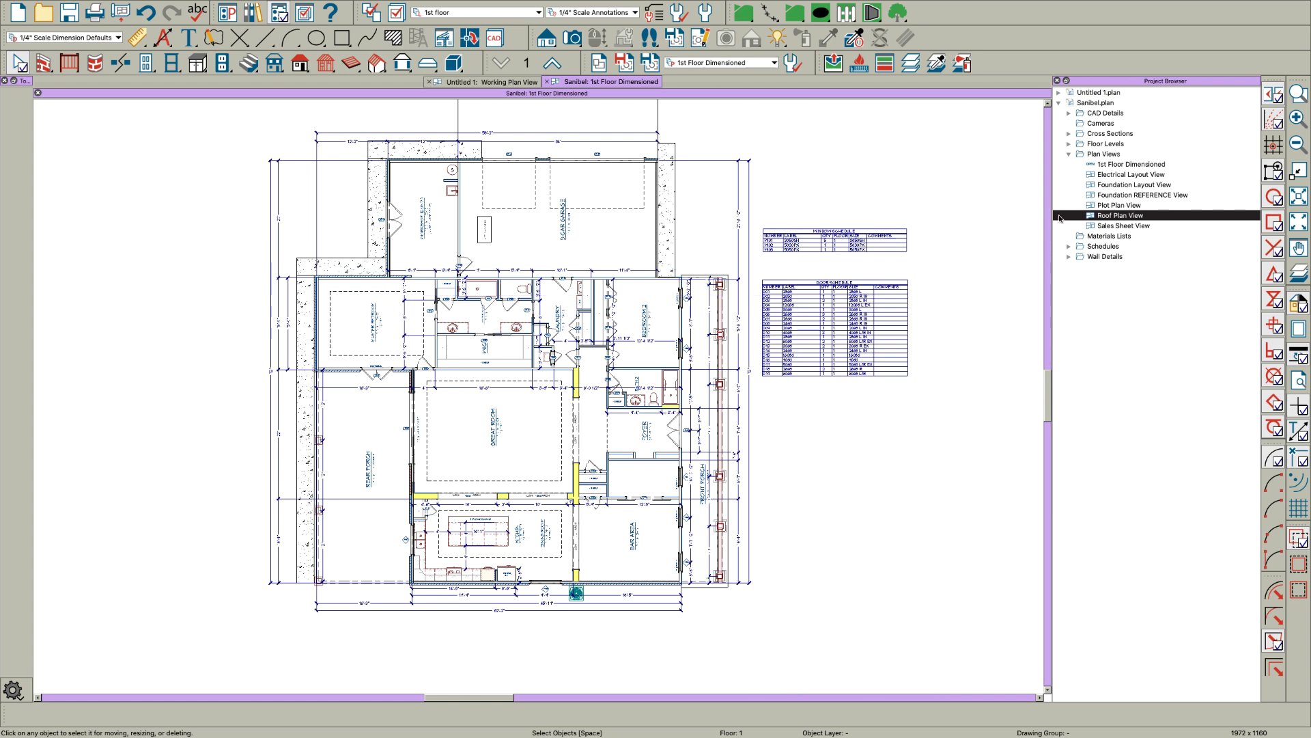
double_click(1097, 216)
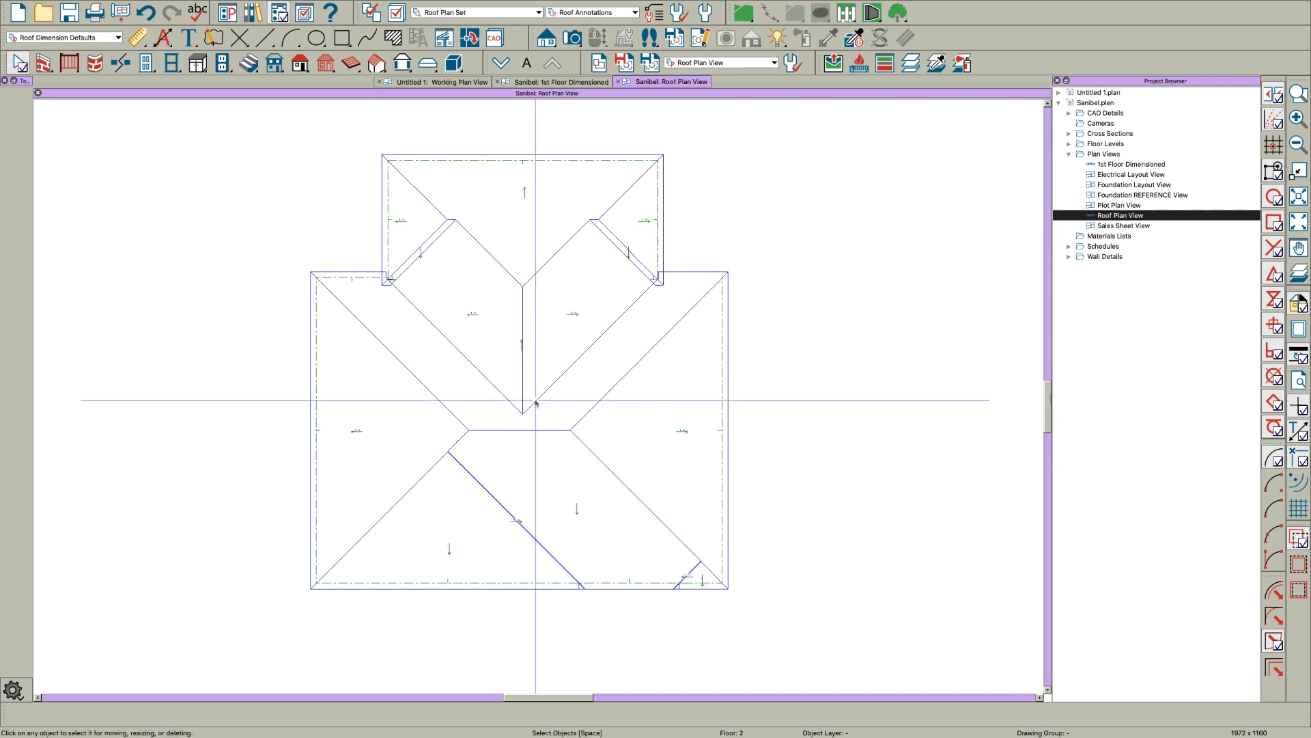
Step: Look at the 1st Floor Dimensioned view, return to the Roof Plan View and turn on its reference display
click(547, 82)
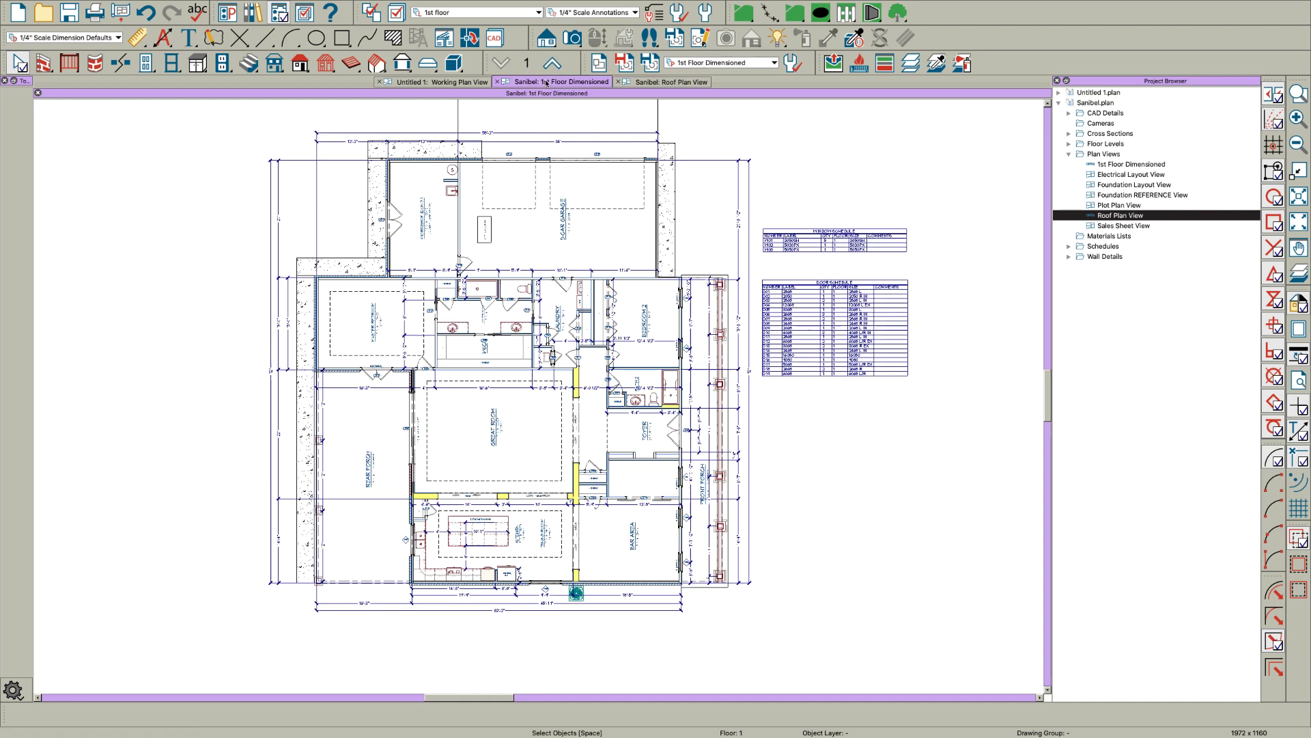
click(654, 82)
scroll(557, 473, up, 1)
key(F9)
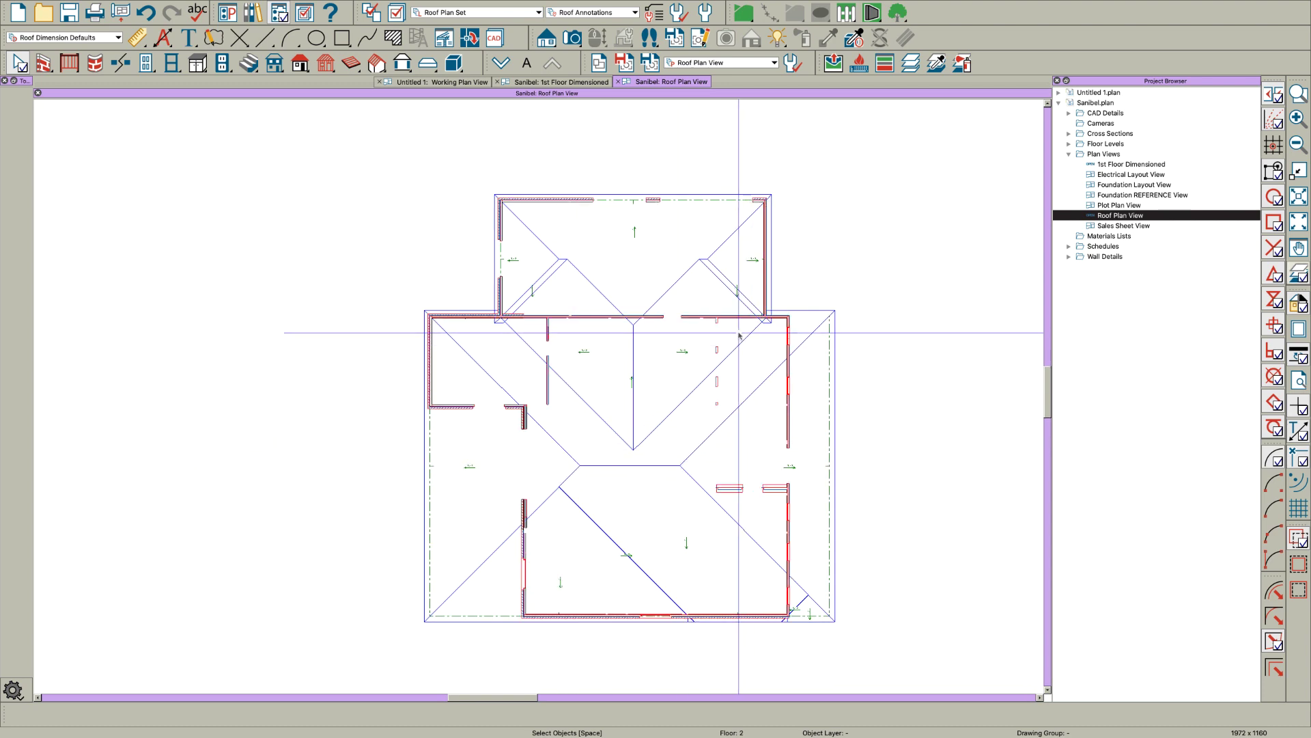
scroll(778, 470, up, 1)
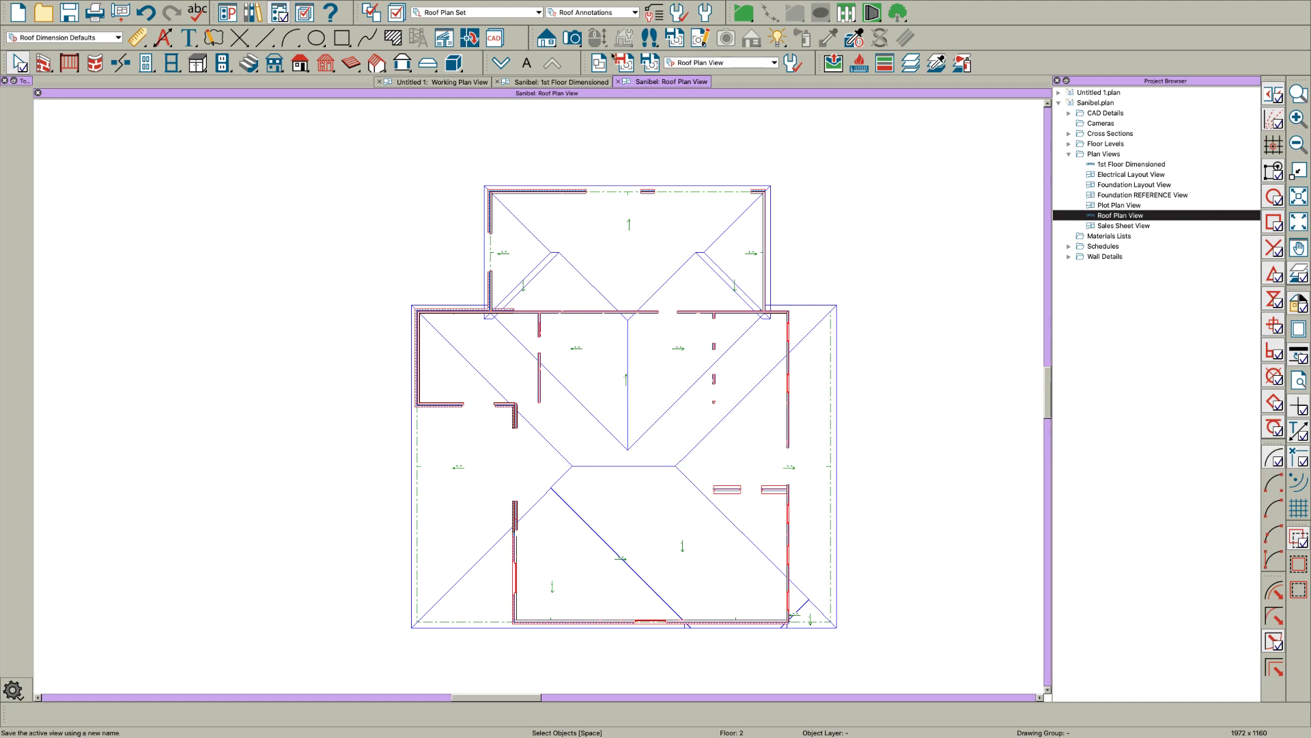
Step: Filter the roof reference display layer set by "walls" and turn on display of Walls, Main Layer Only and Walls, Normal
click(526, 63)
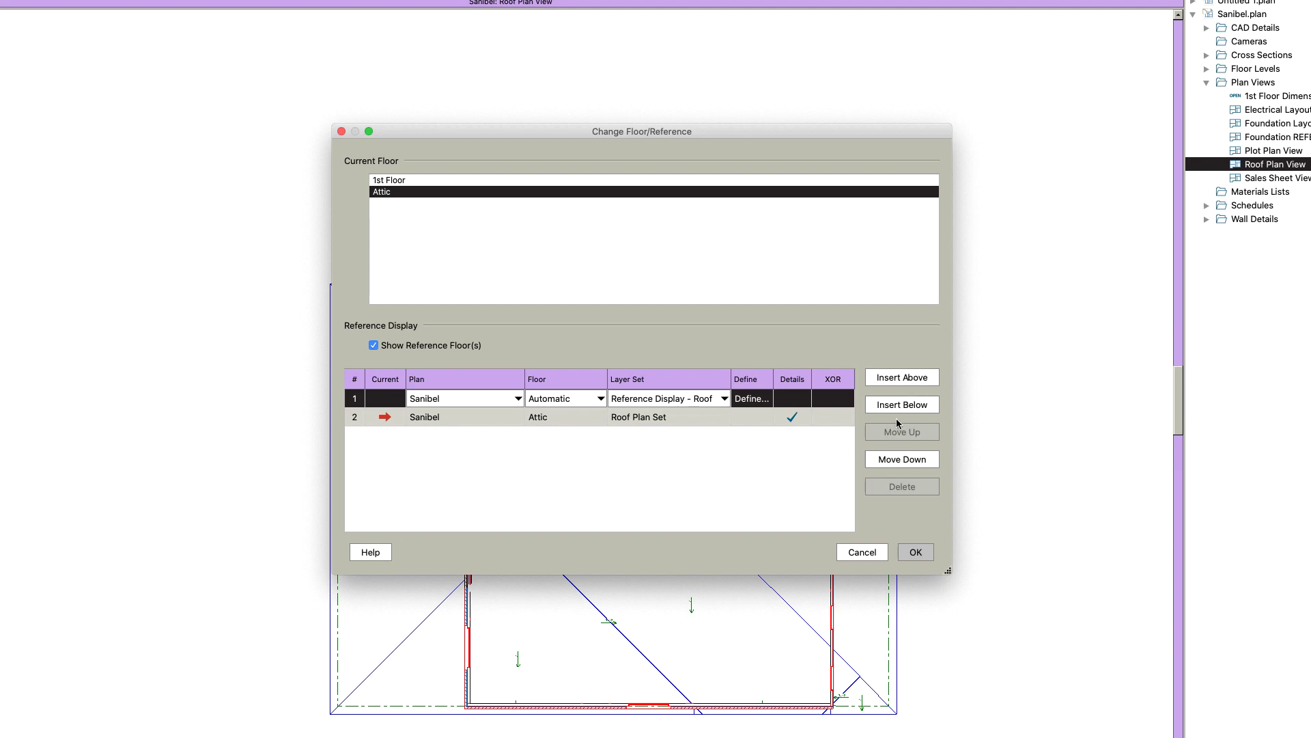
click(751, 398)
click(435, 164)
text(walls)
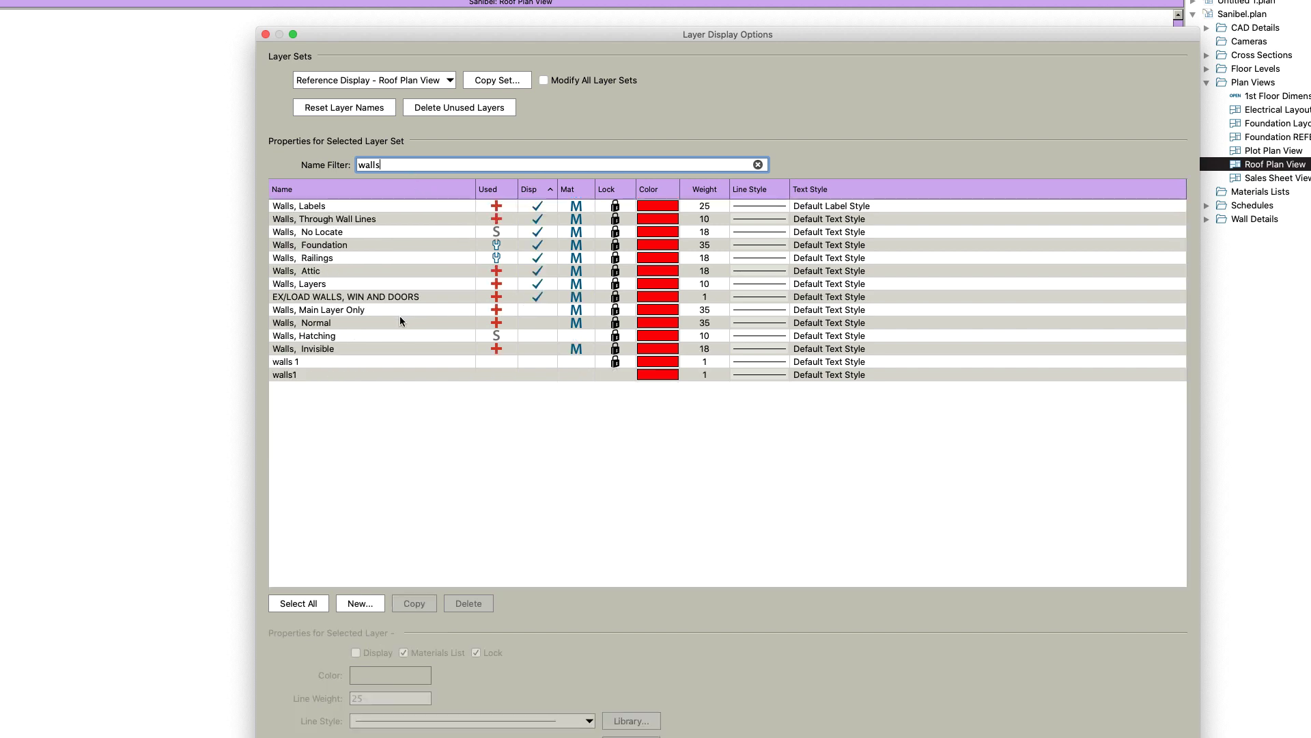
click(536, 310)
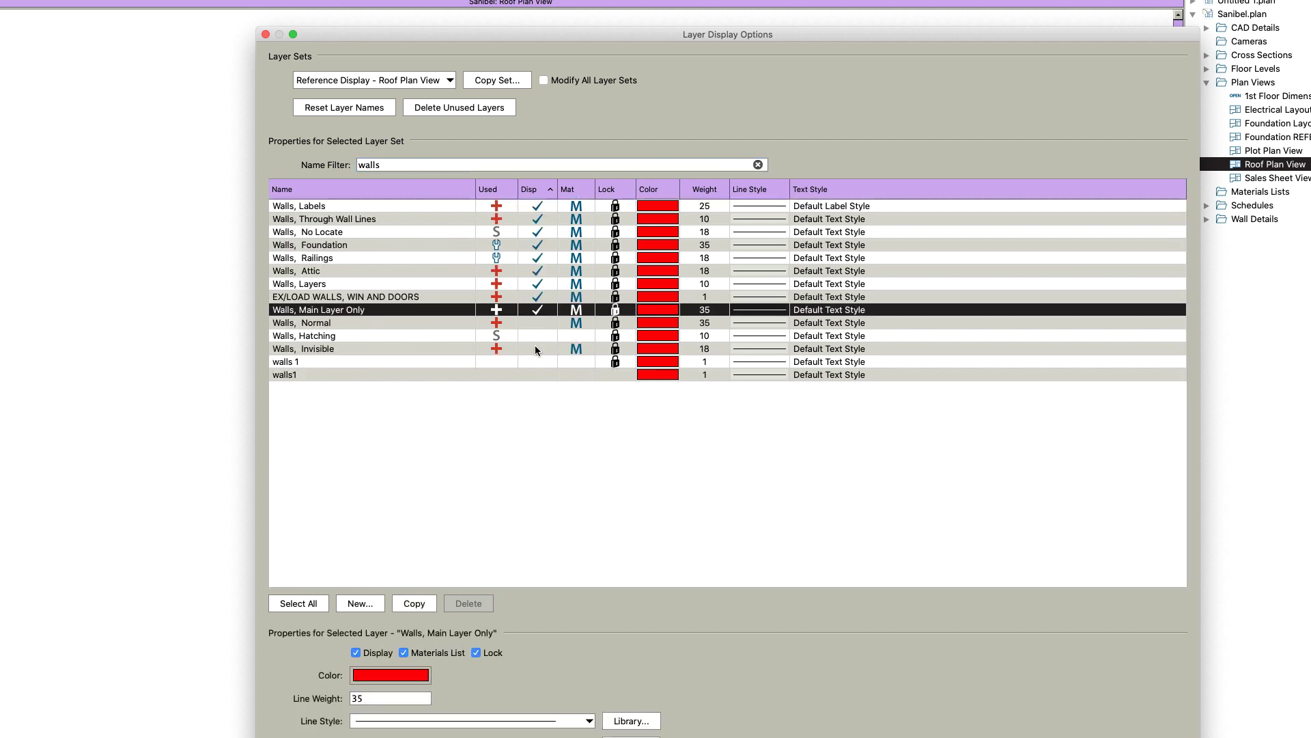
click(539, 323)
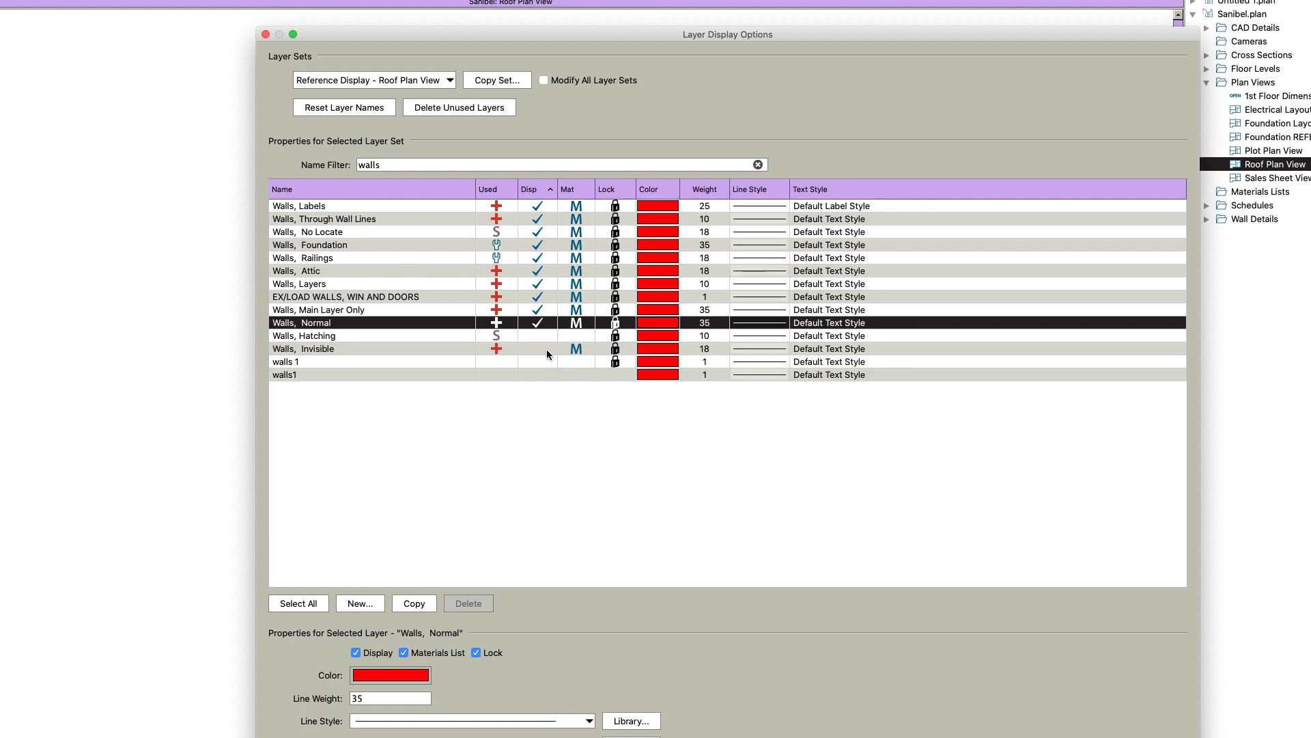
Step: Display the Walls, Invisible layer with a dashed line style and accept the layer and reference settings
click(545, 349)
click(471, 720)
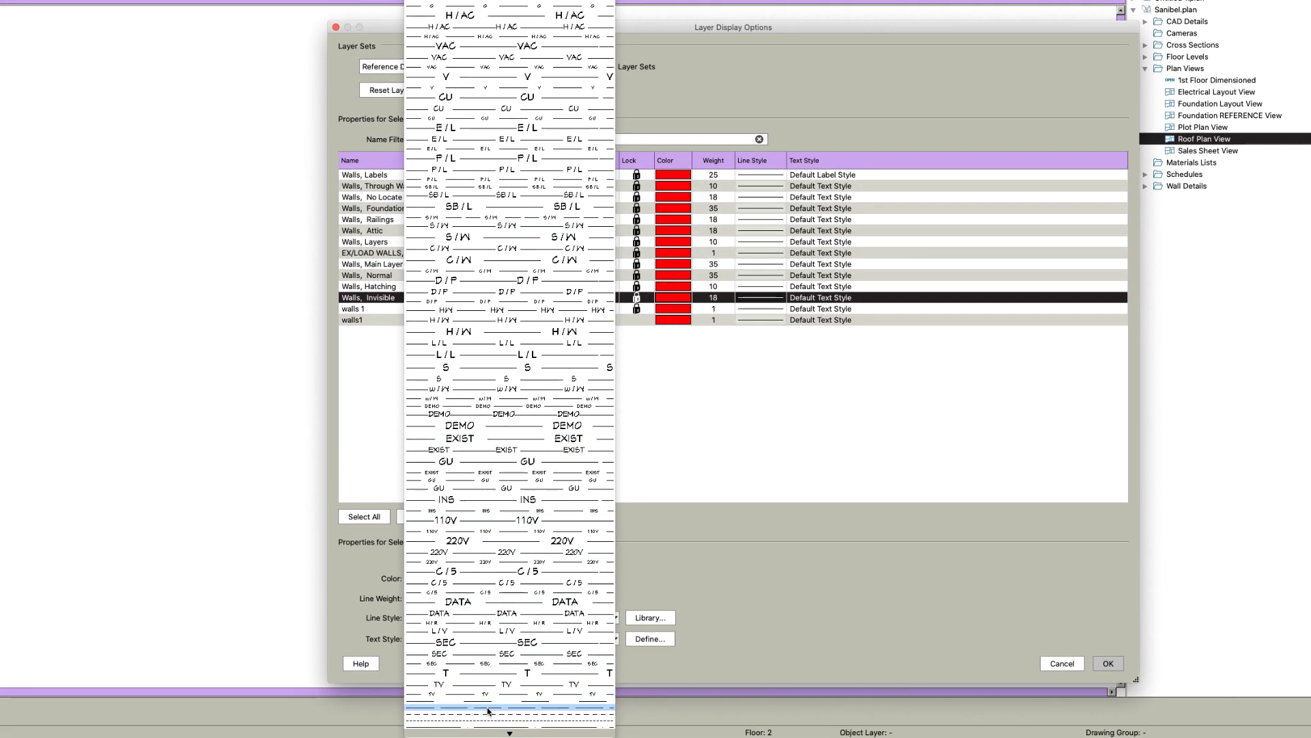
click(491, 716)
click(1107, 663)
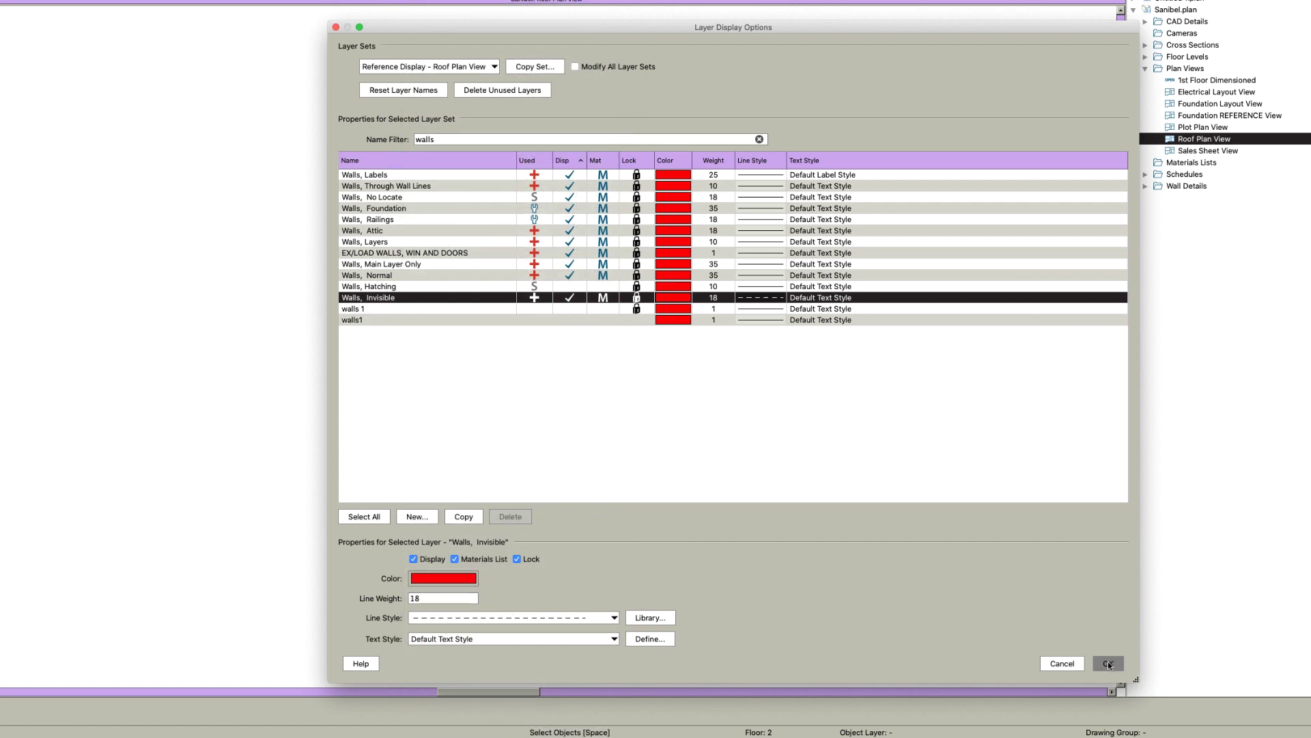
click(888, 469)
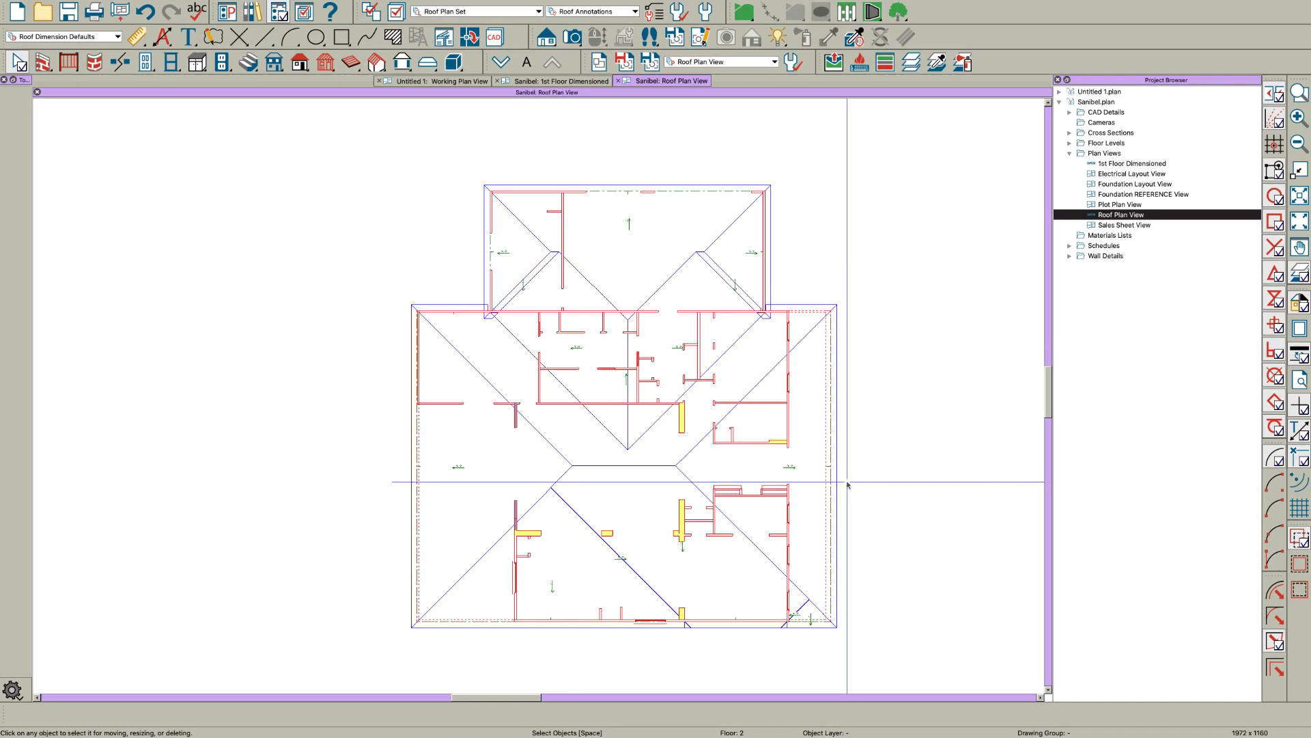
Step: Filter the roof reference display layer set by "layers", turn off display of Walls, Layers, and accept the changes
scroll(671, 410, up, 1)
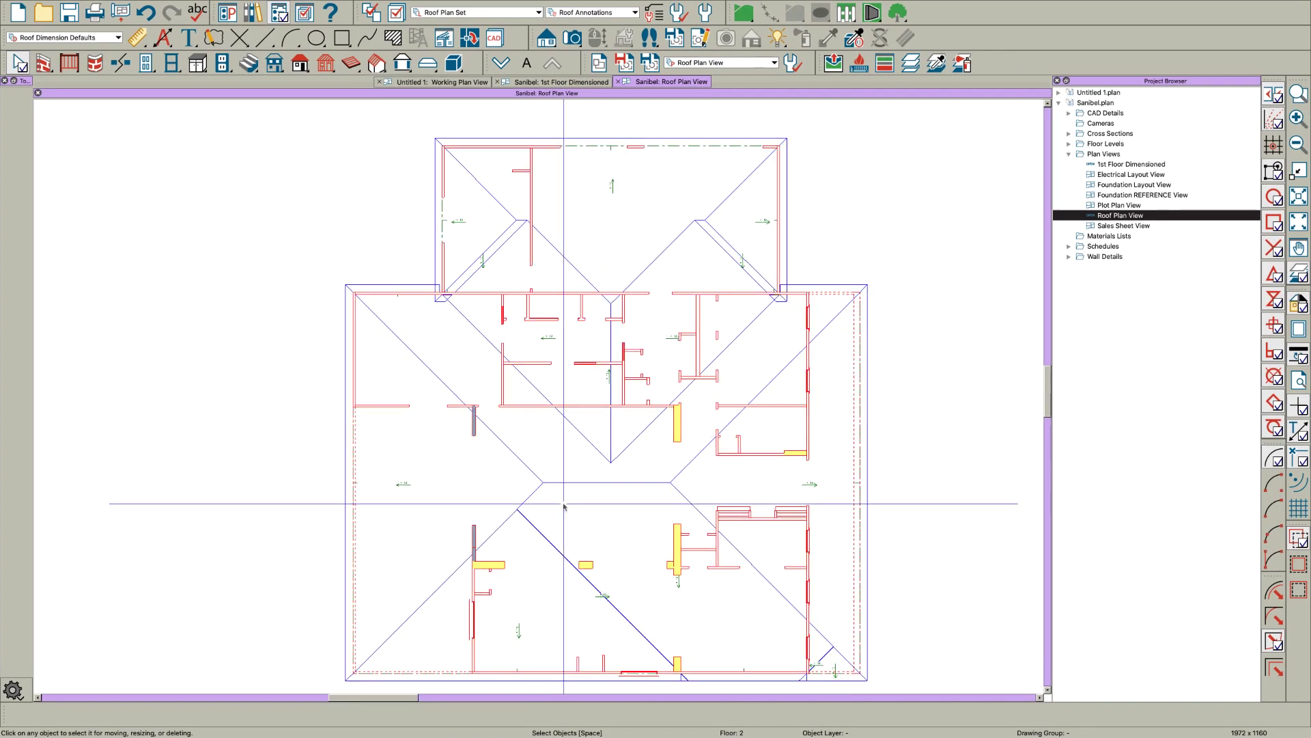
click(527, 63)
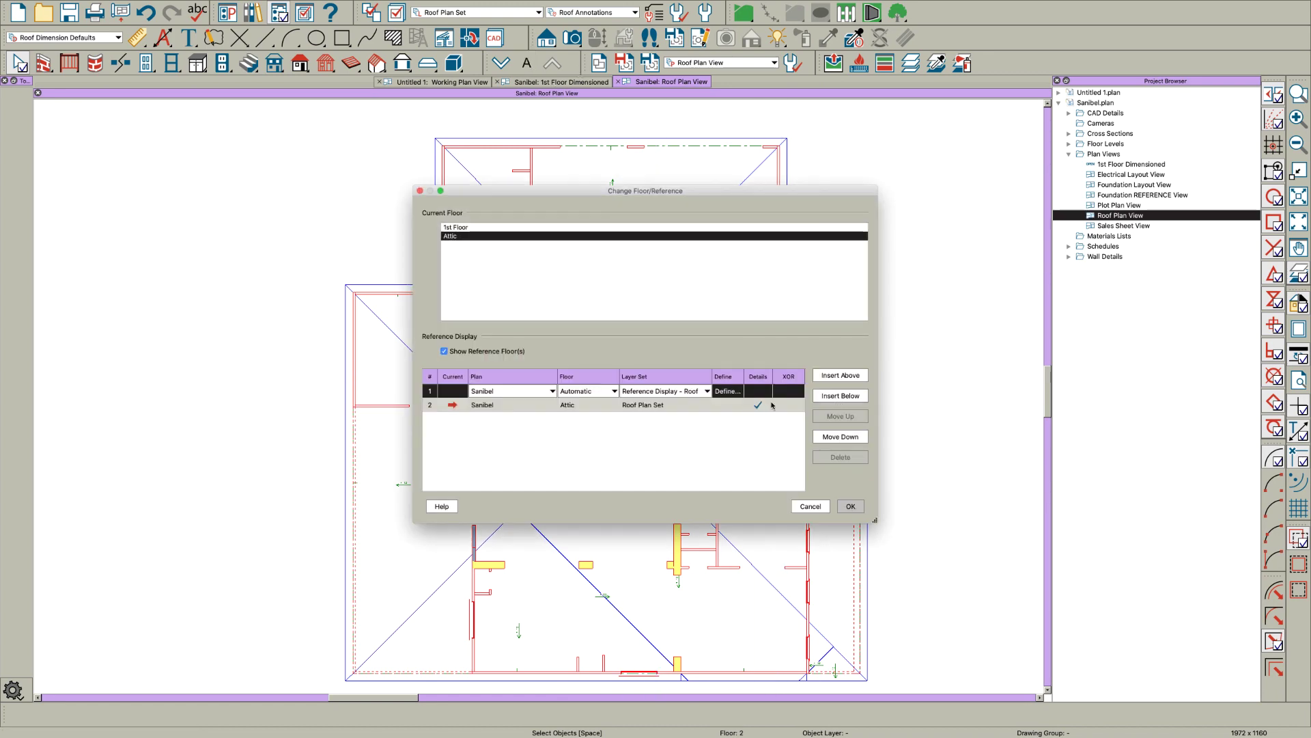
click(739, 393)
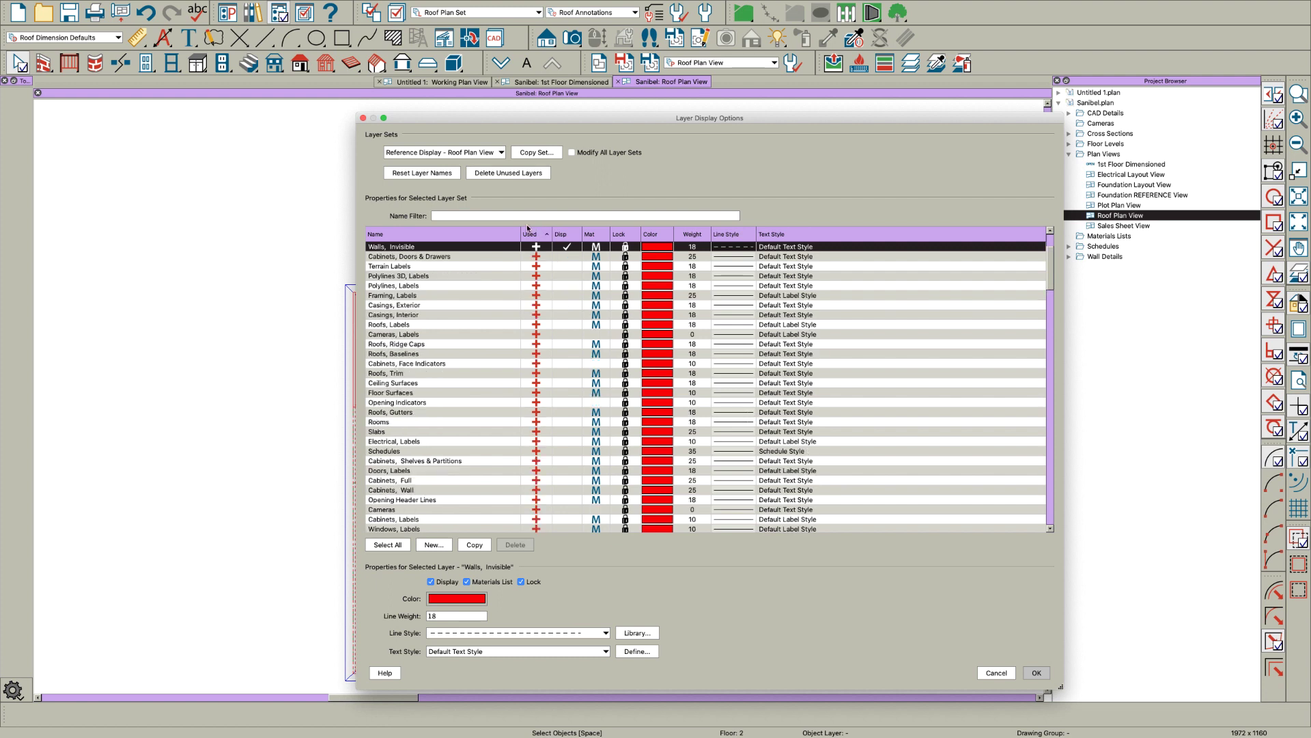
click(501, 214)
text(layers)
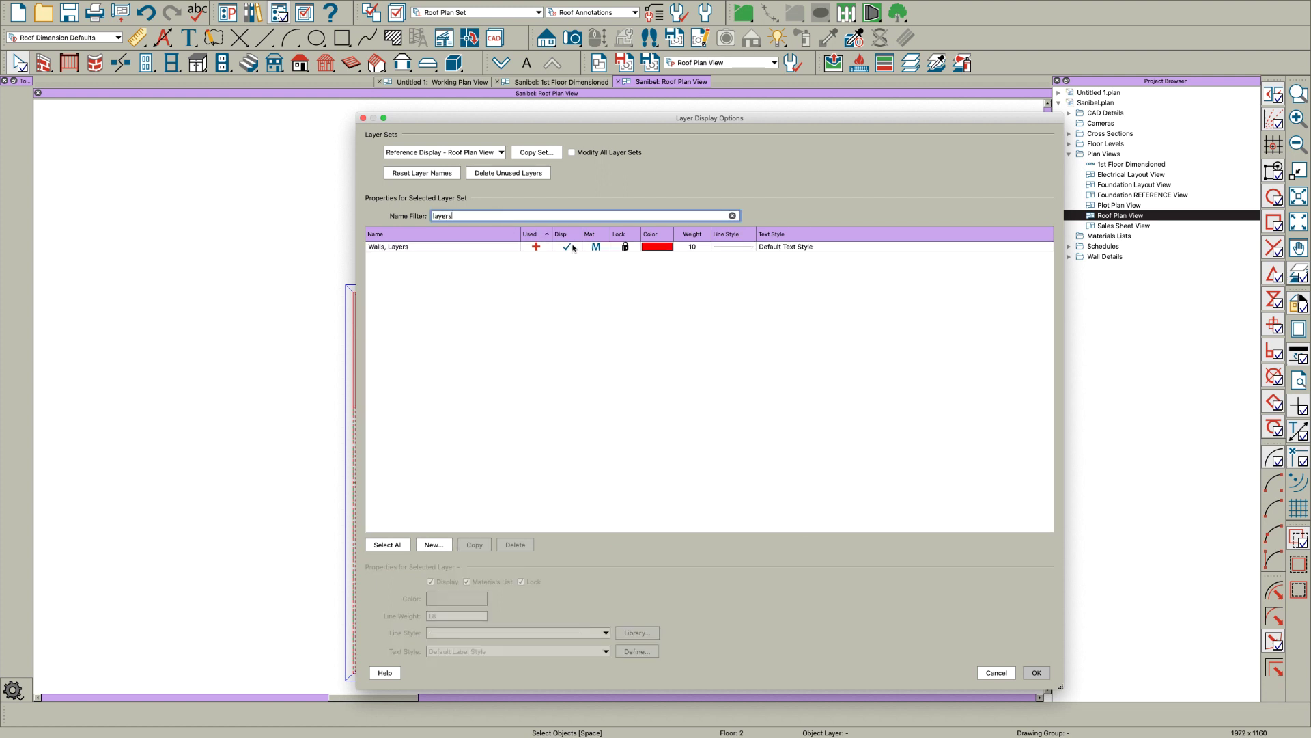
click(568, 246)
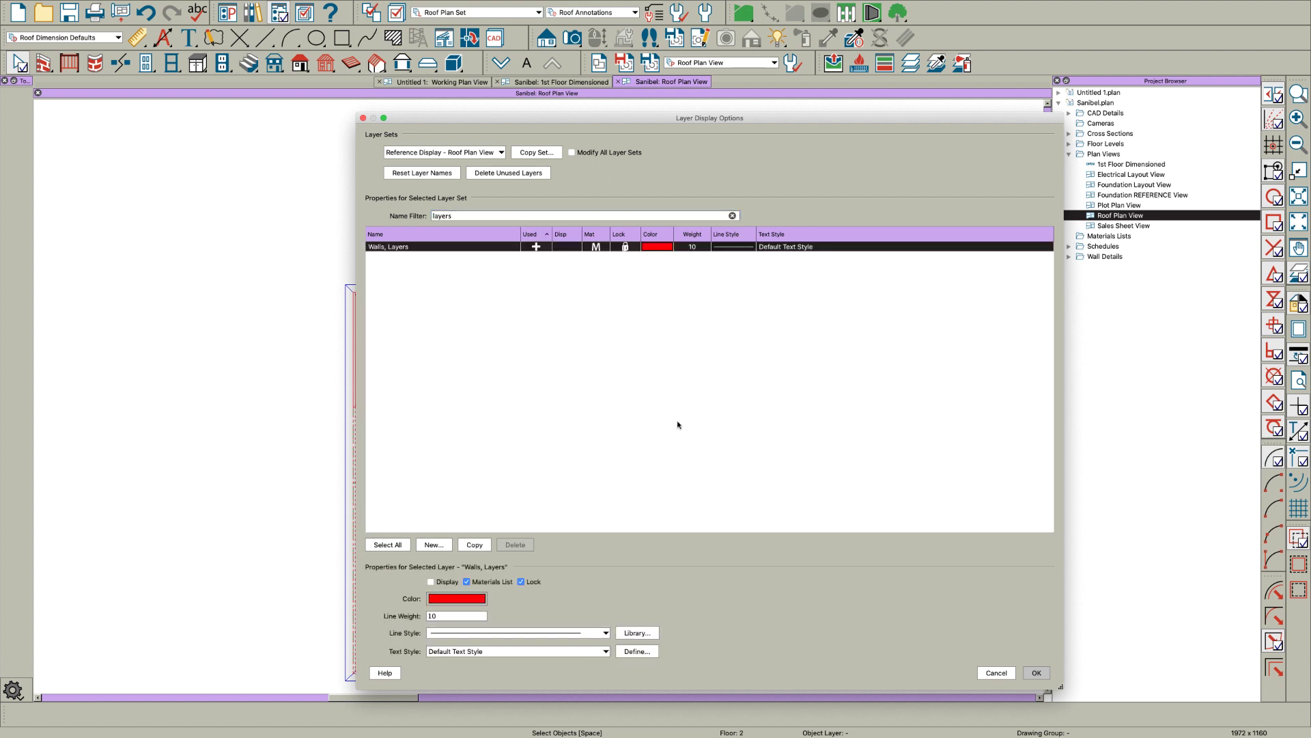
click(1039, 674)
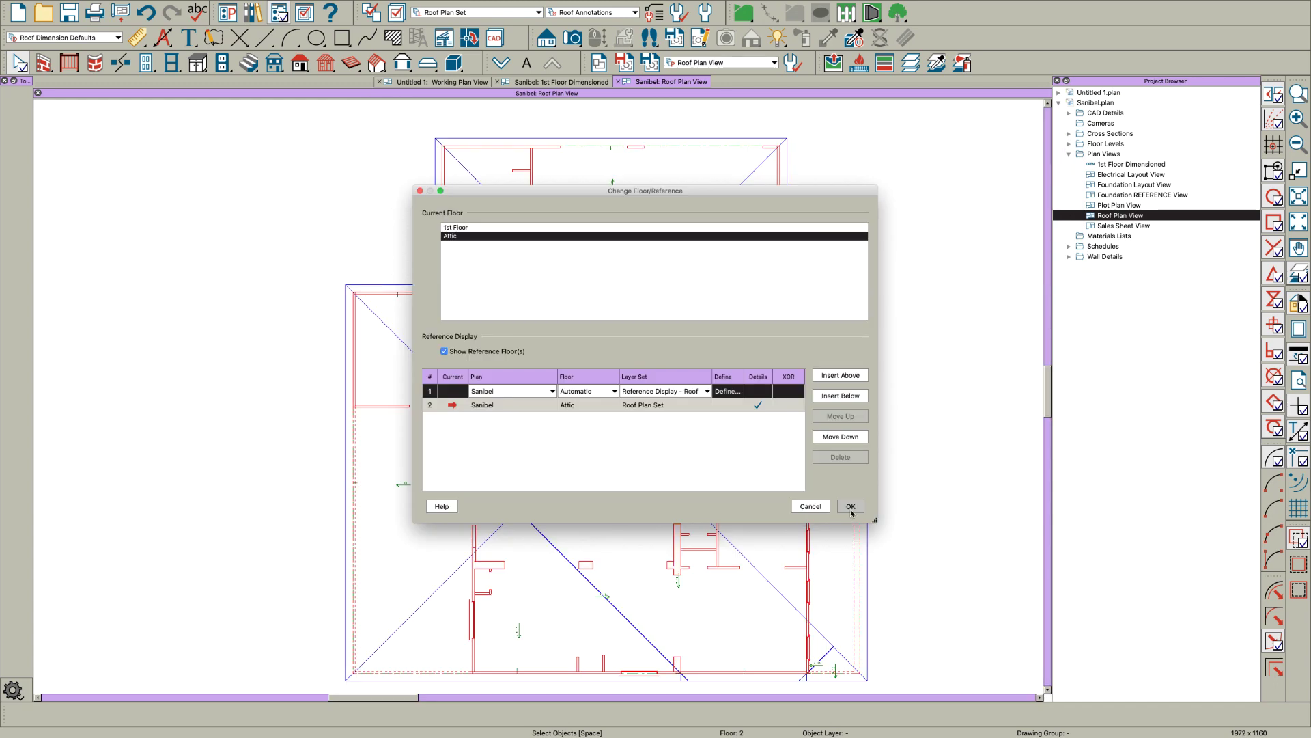
click(850, 507)
Step: Give all layers in the Reference Display - Roof Plan View layer set one uniform, thinner line weight and accept the settings
scroll(749, 403, up, 3)
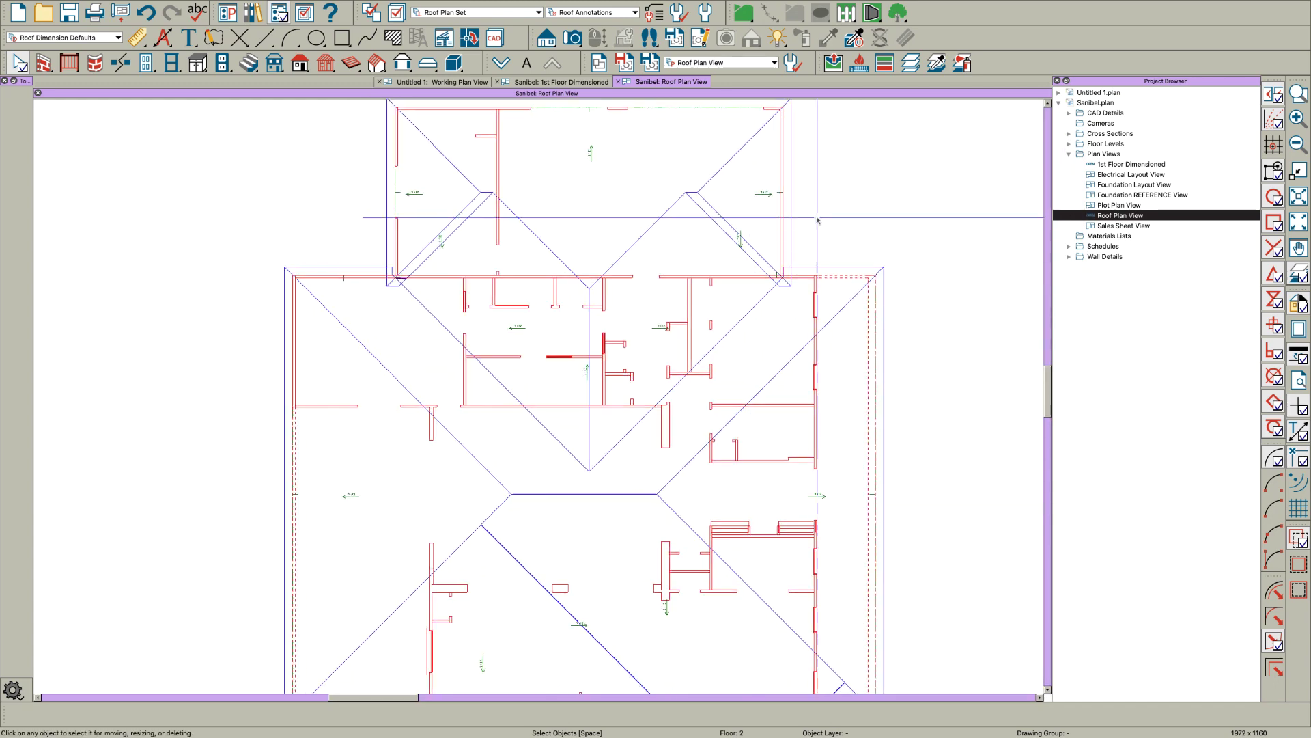
scroll(569, 466, down, 2)
scroll(601, 409, down, 1)
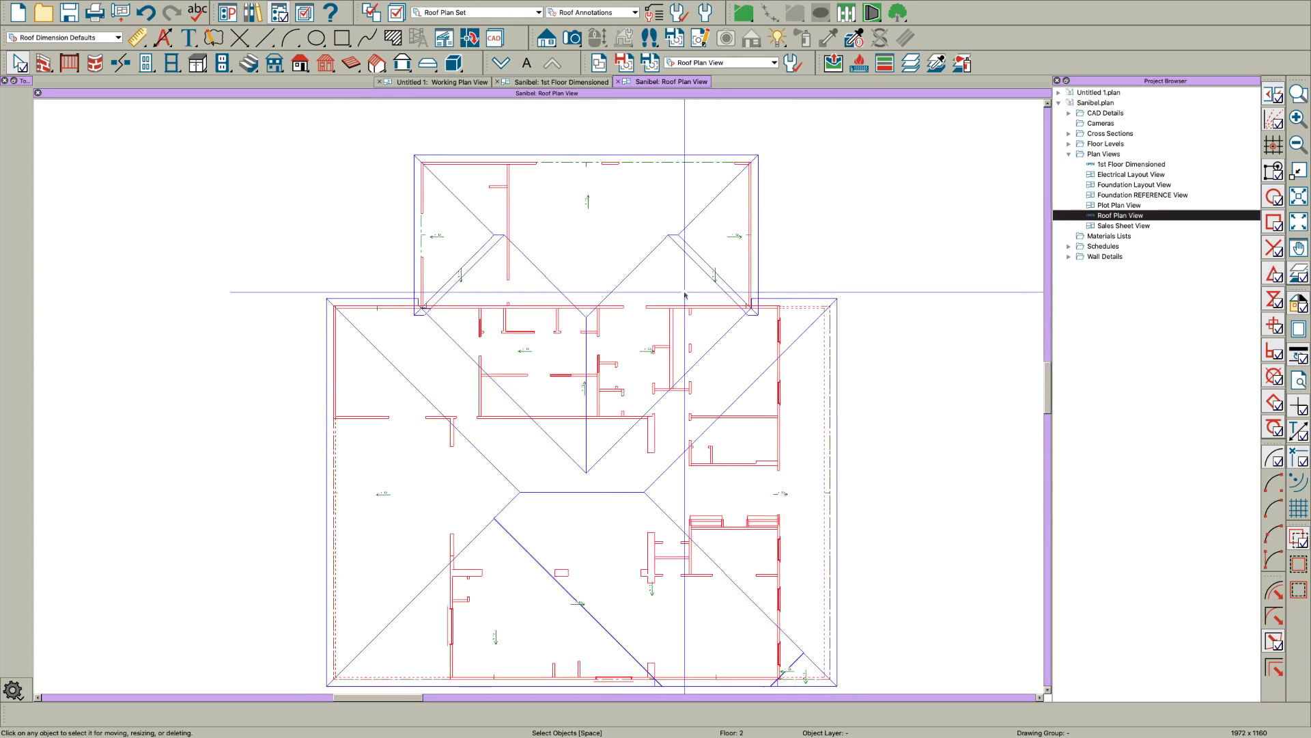
scroll(842, 318, up, 5)
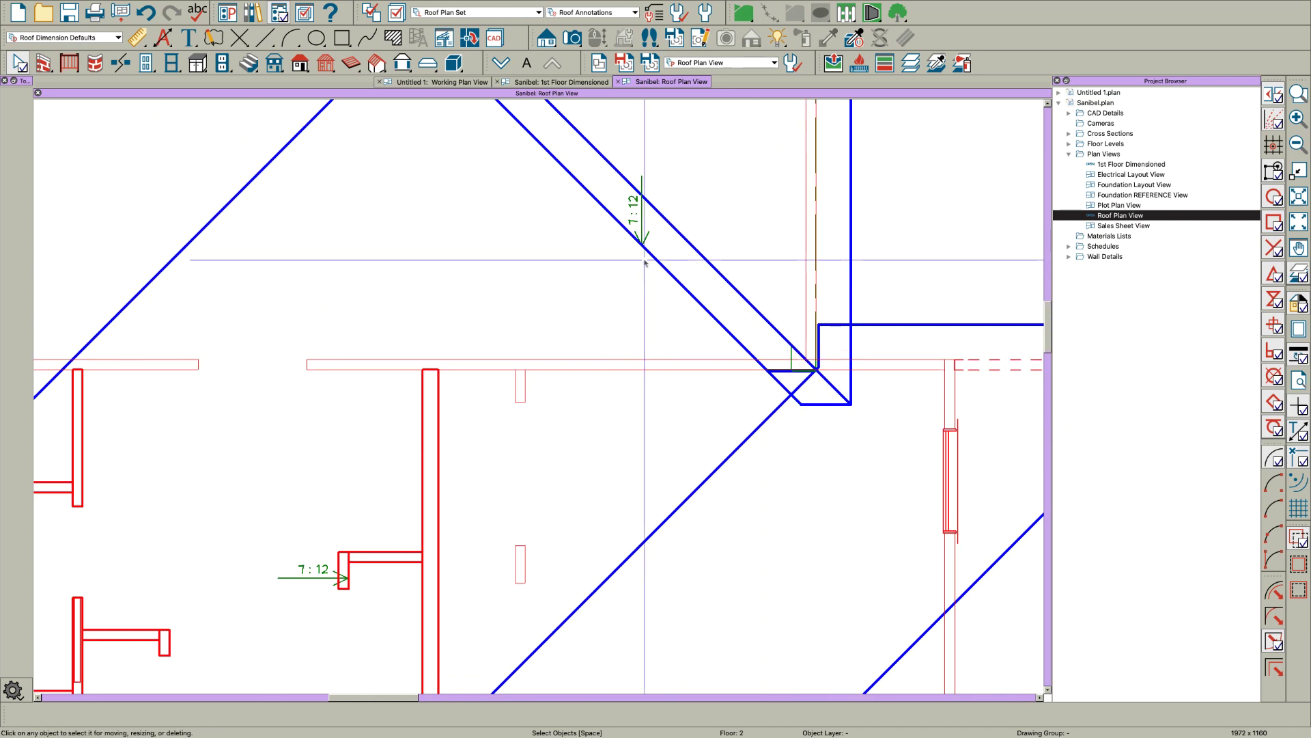
scroll(634, 349, down, 3)
scroll(634, 348, down, 4)
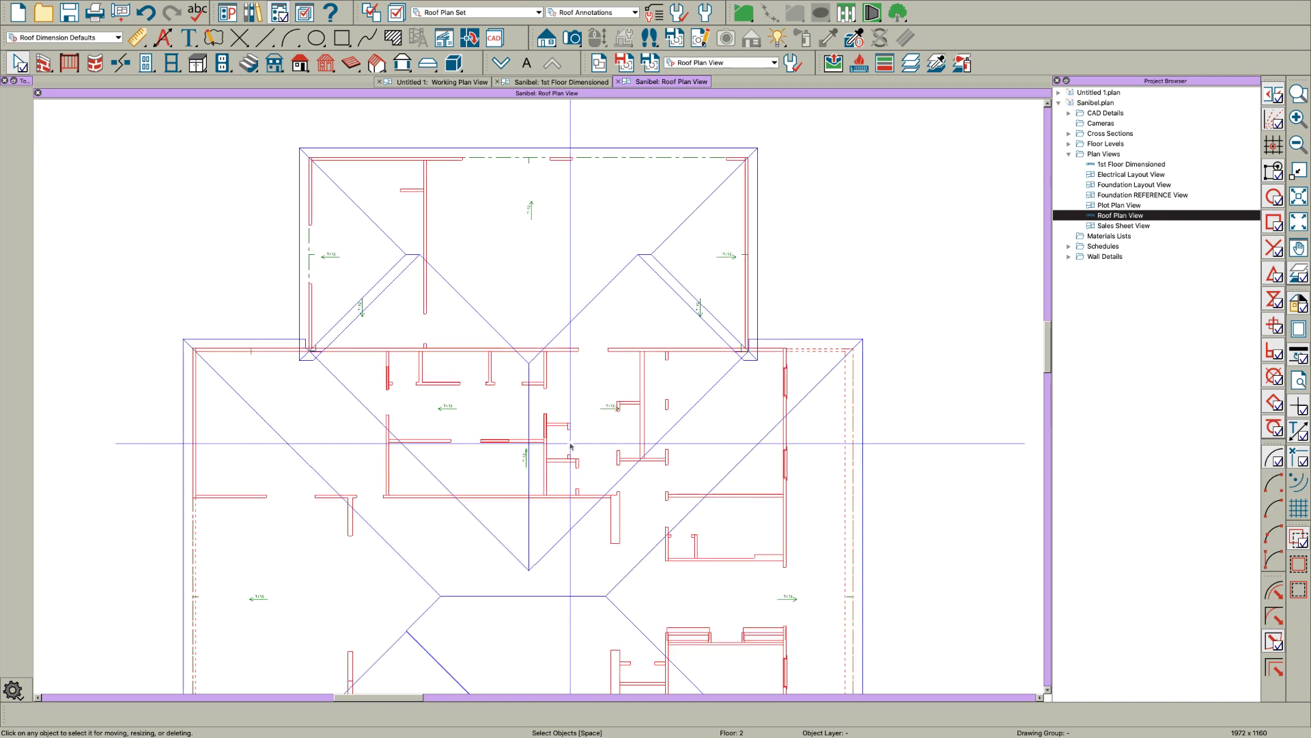
scroll(558, 452, up, 4)
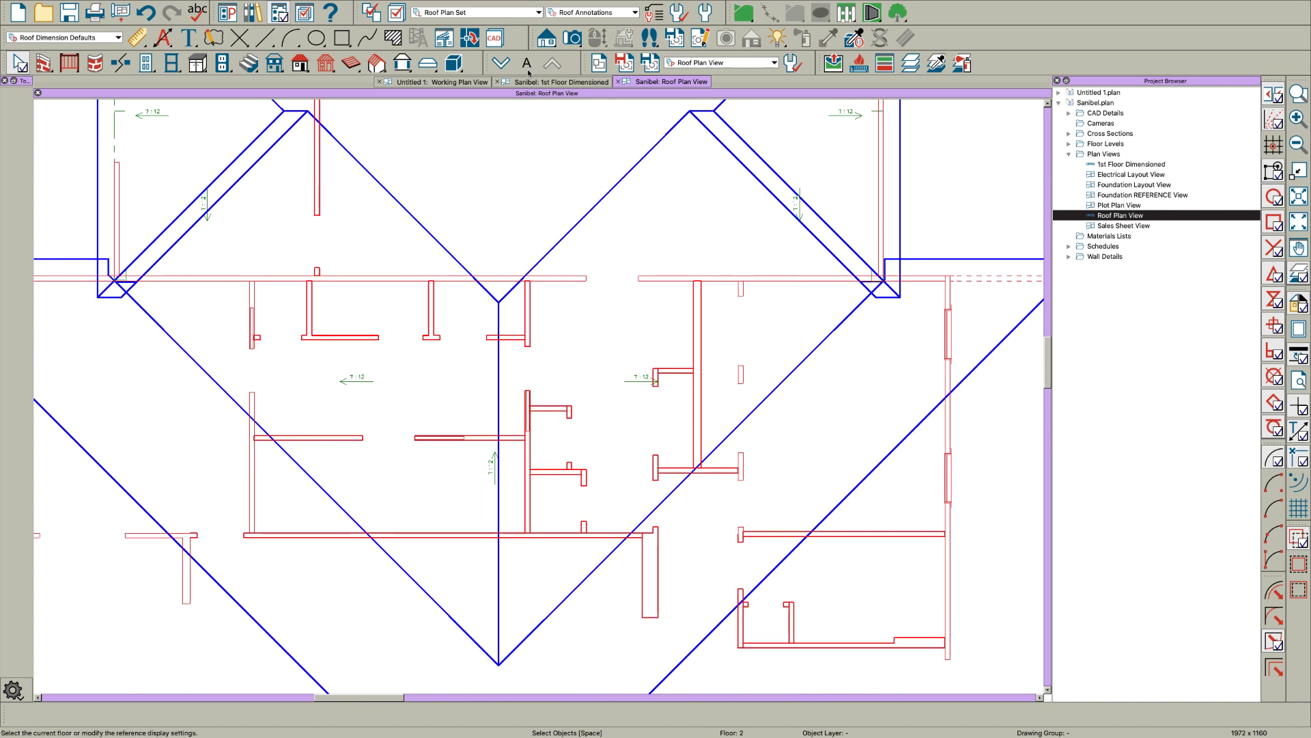
click(526, 67)
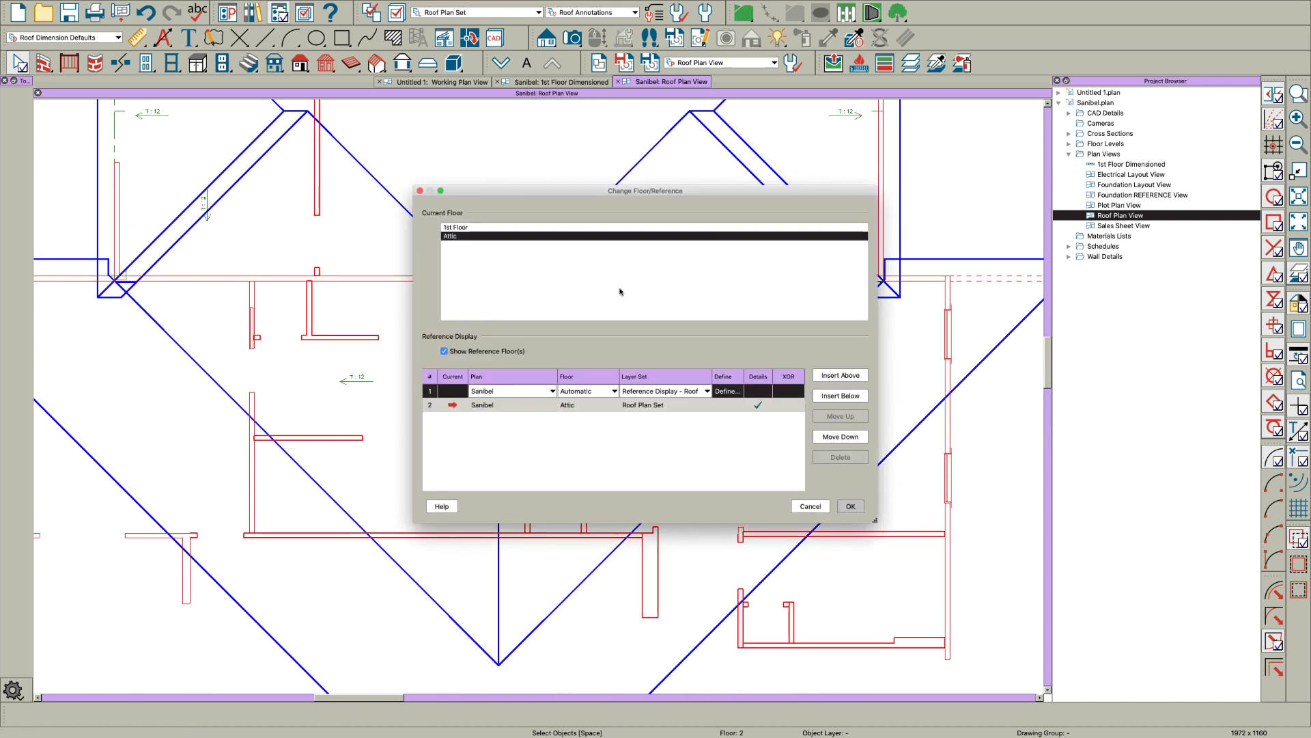
click(725, 391)
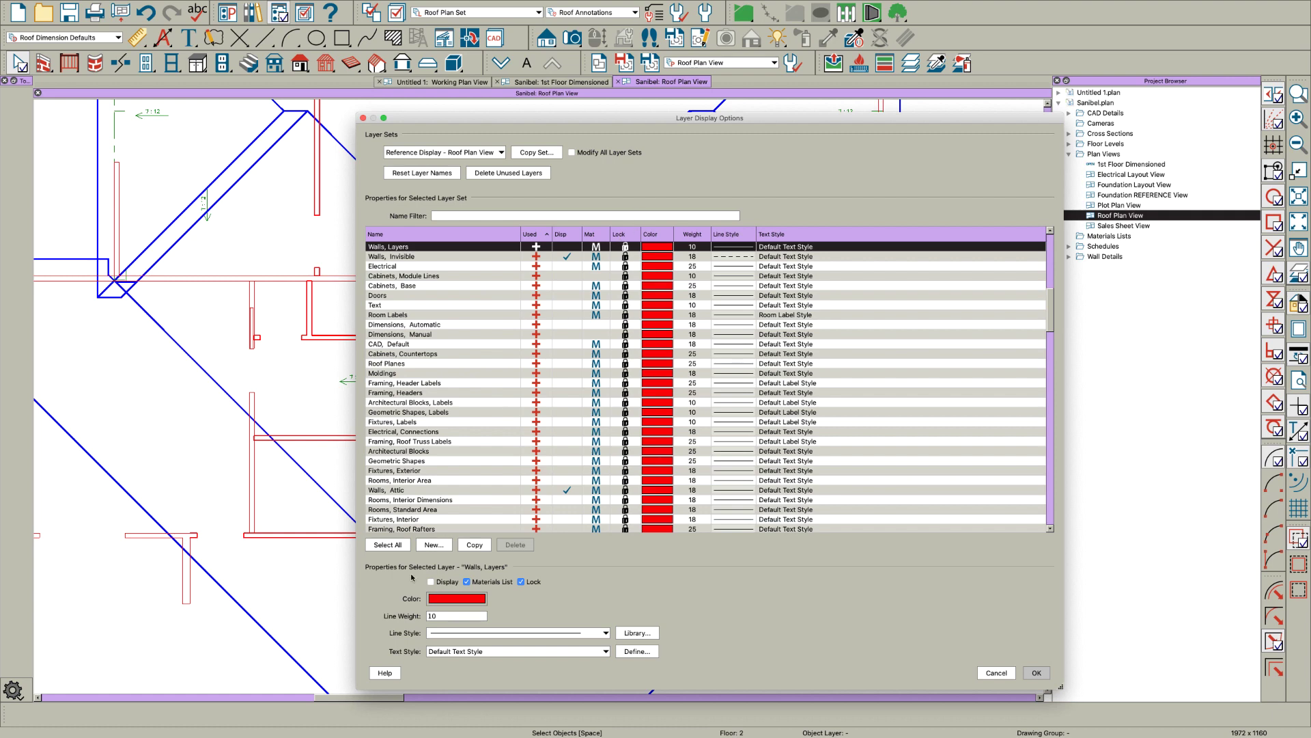
click(389, 545)
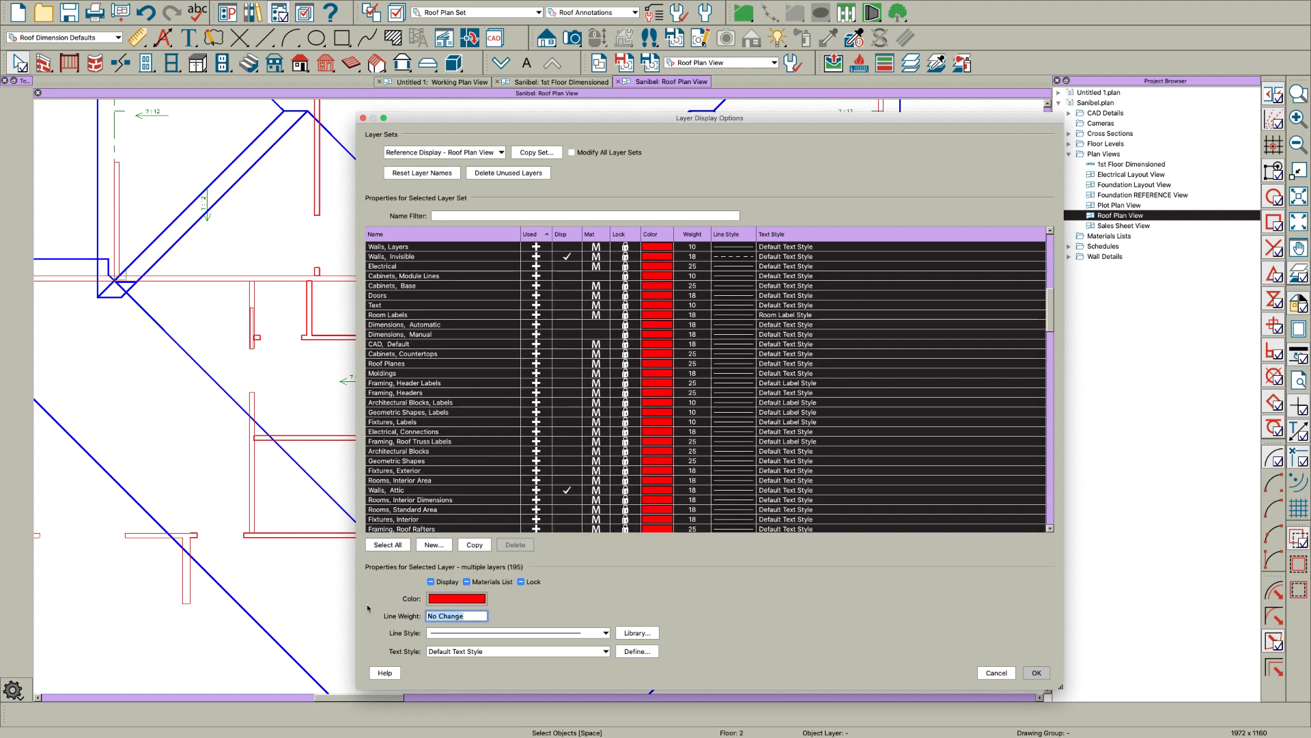
click(1037, 673)
click(851, 506)
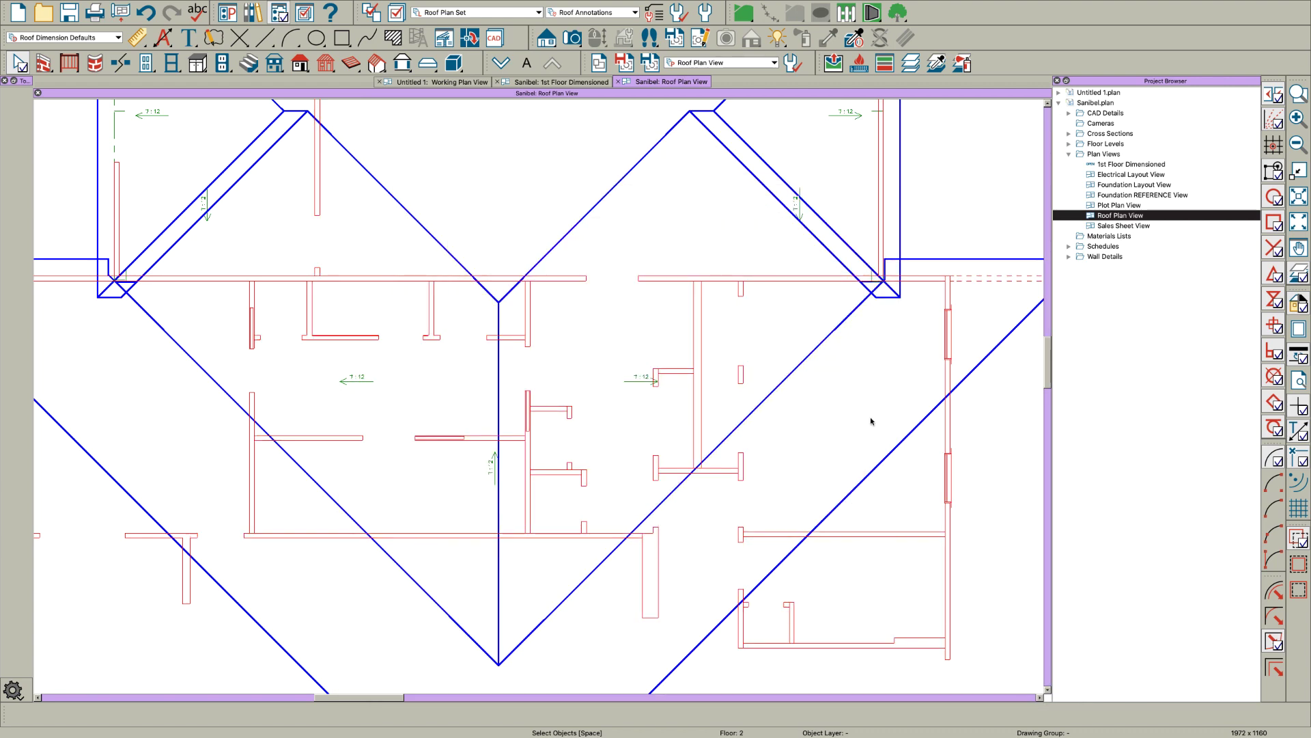
scroll(870, 419, down, 3)
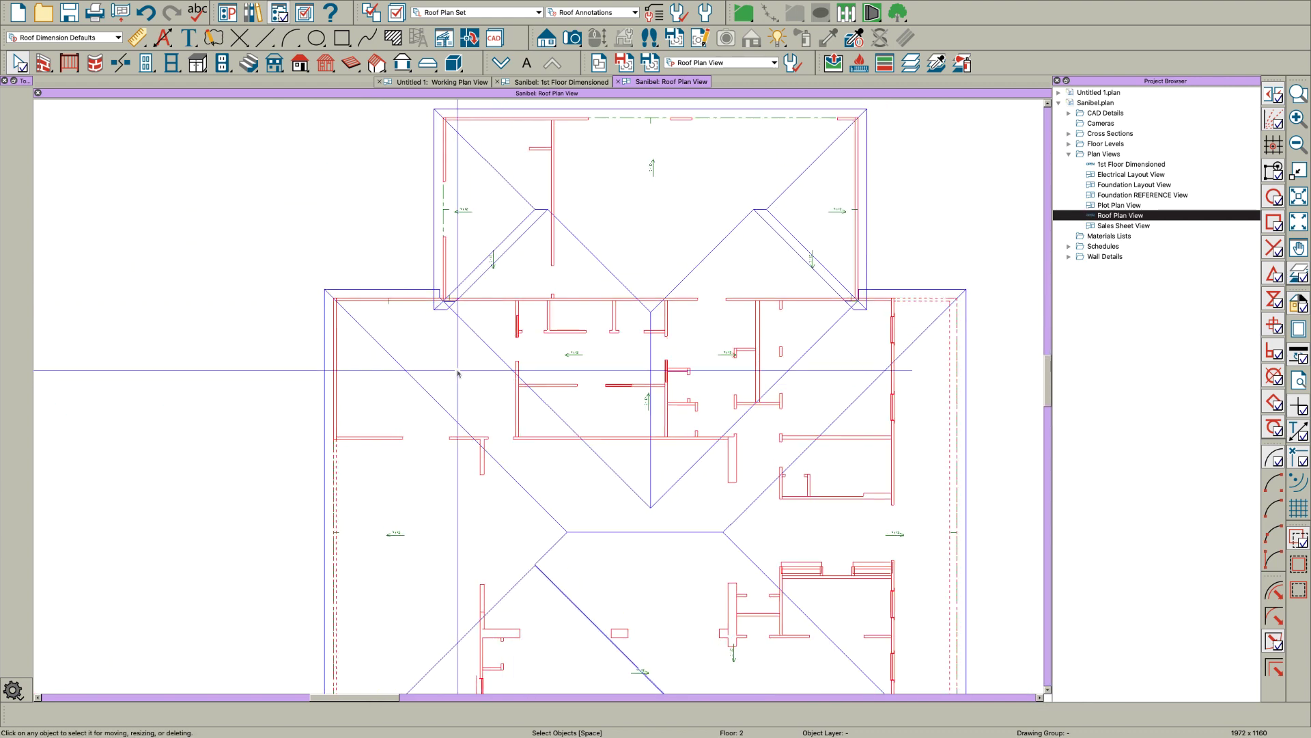
scroll(545, 304, down, 1)
scroll(650, 345, up, 2)
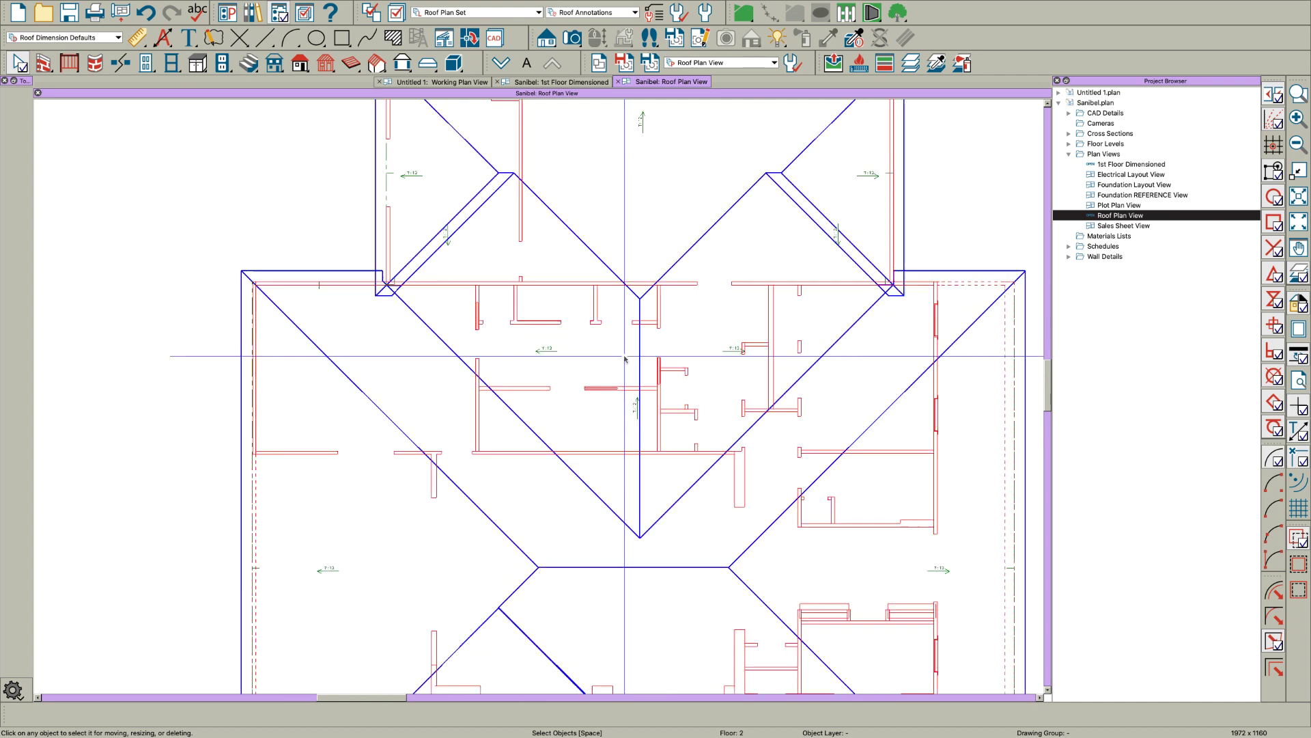
scroll(635, 348, down, 1)
scroll(617, 352, up, 1)
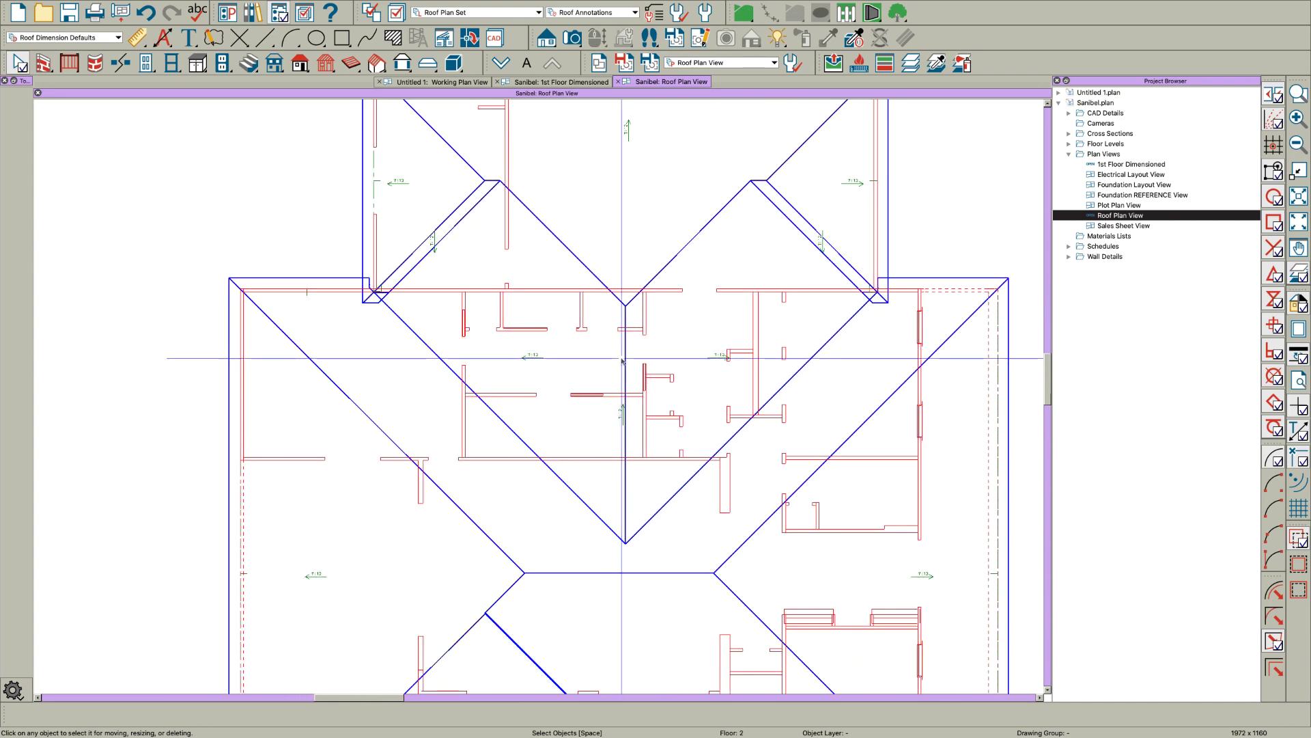
Step: Delete the two roof planes meeting at the central ridge and the two narrow strip planes beside the garage hips
click(621, 359)
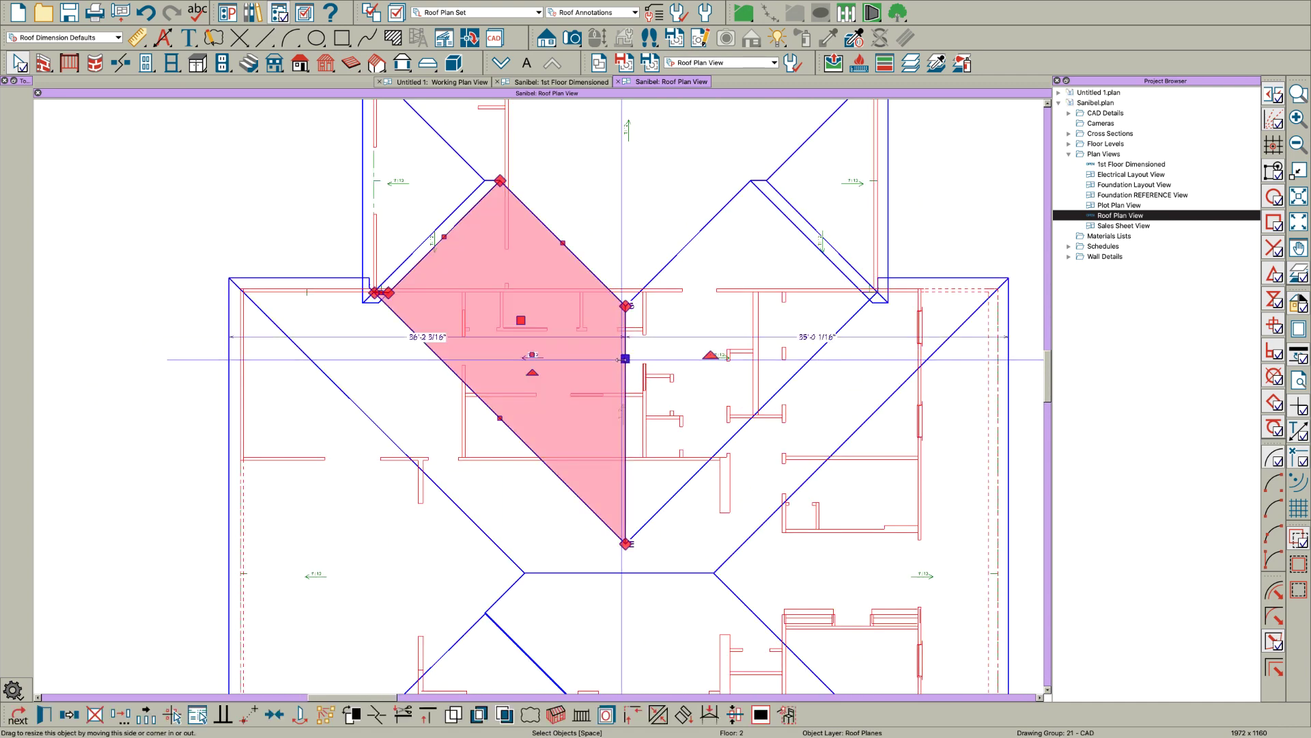
key(Delete)
click(623, 359)
key(Delete)
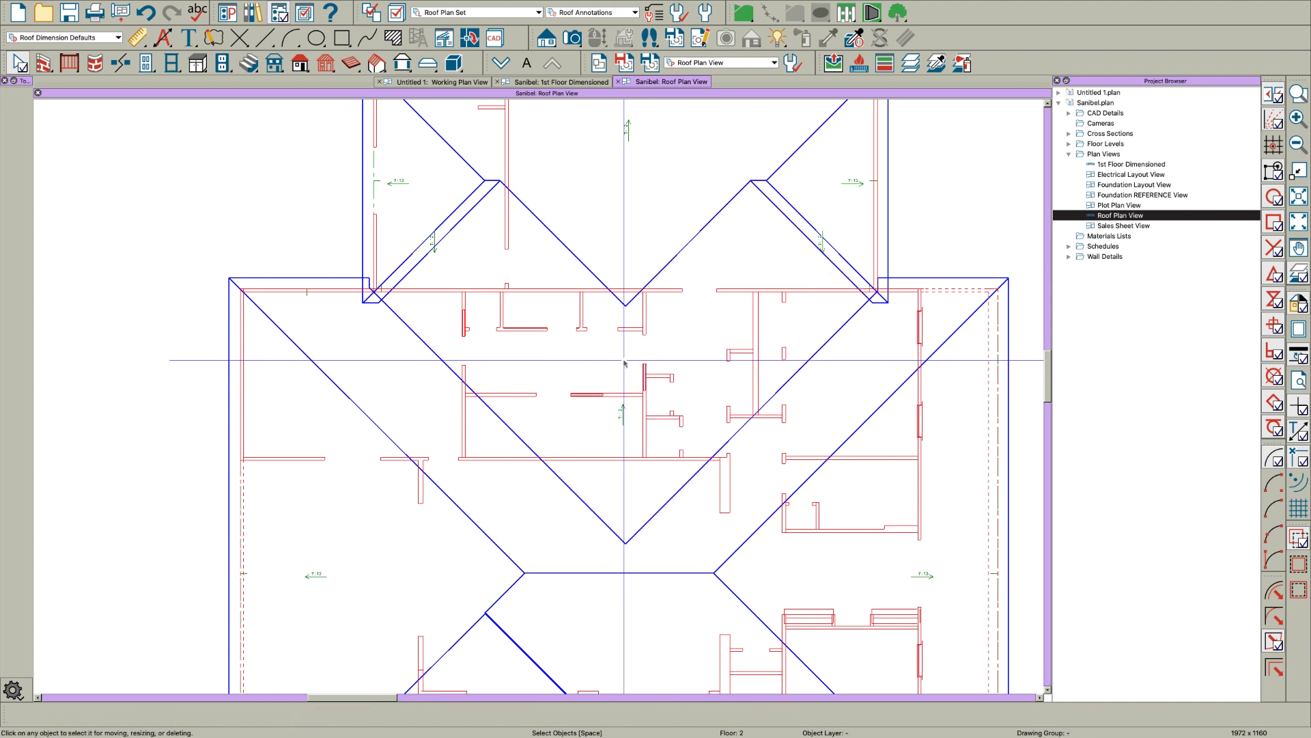
click(438, 235)
key(Delete)
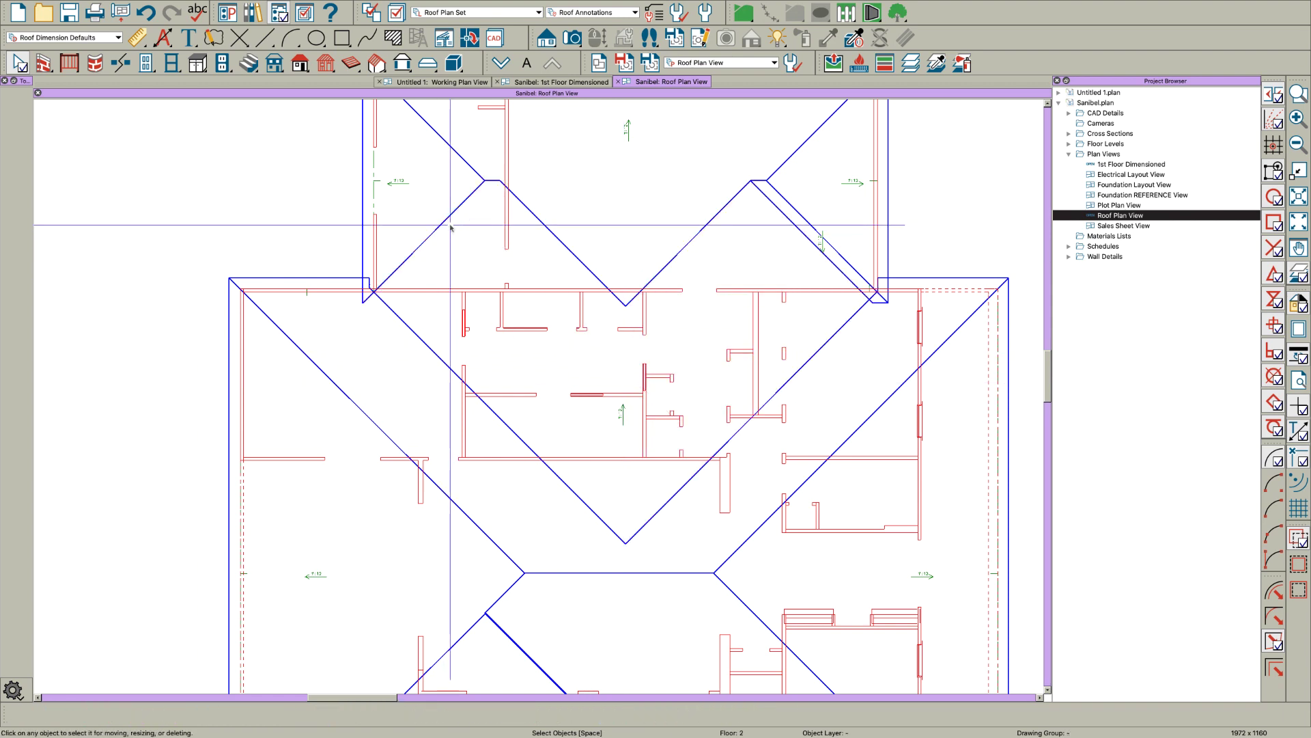
click(779, 214)
key(Delete)
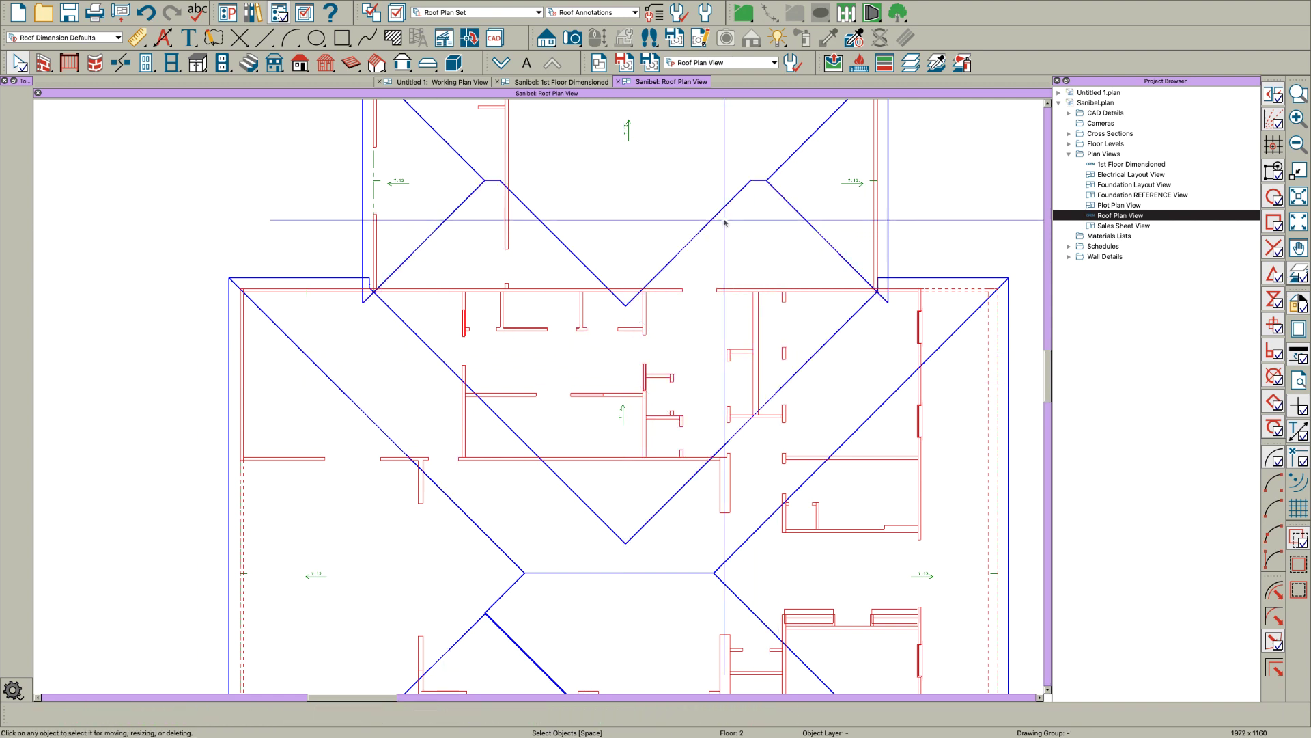
Step: Break the inner edge of the left garage hip plane and reshape the plane toward the central ridge and main roof valley
click(455, 208)
scroll(583, 369, down, 3)
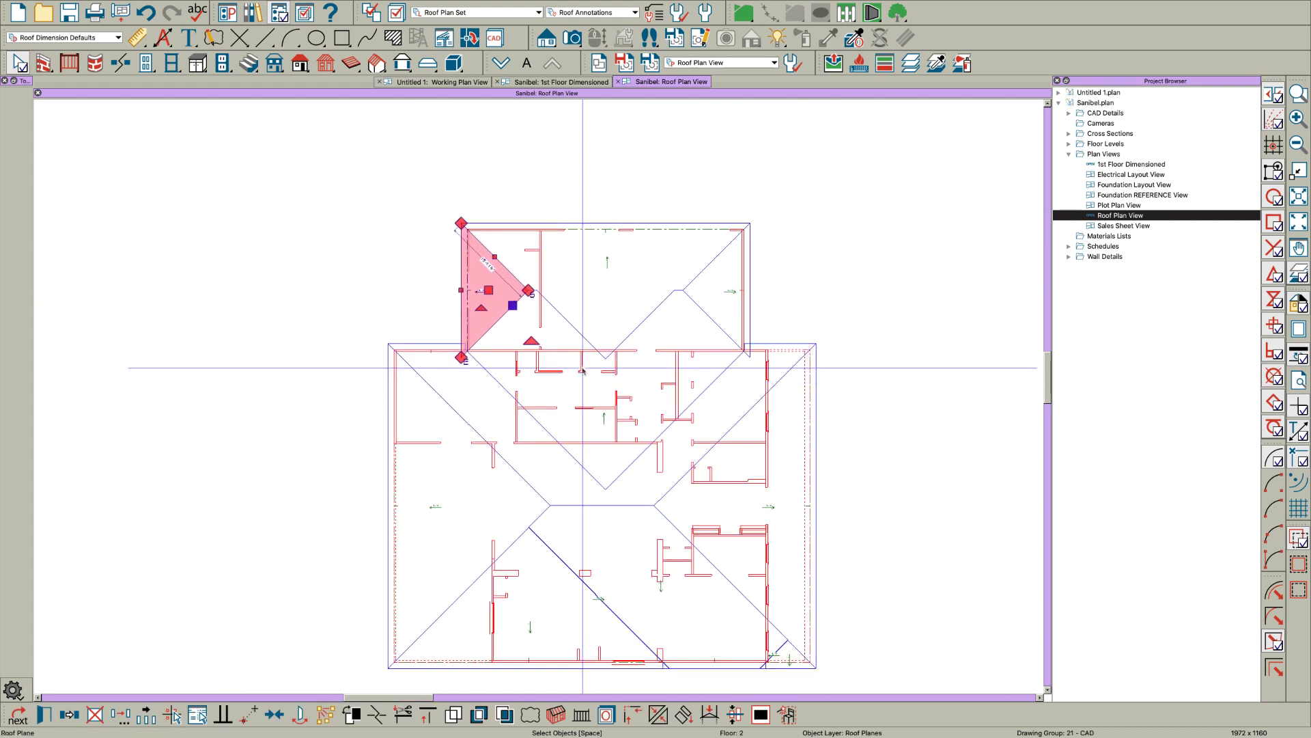
scroll(521, 331, up, 2)
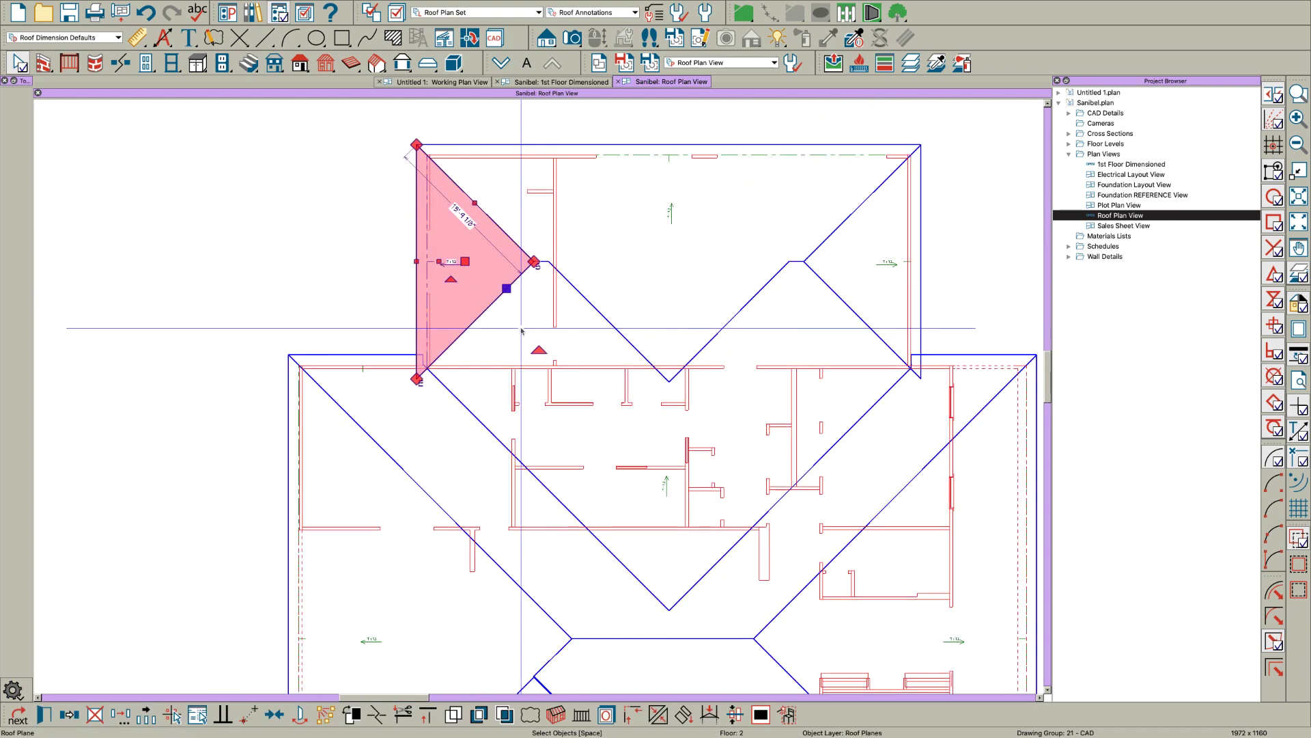
key(shift)
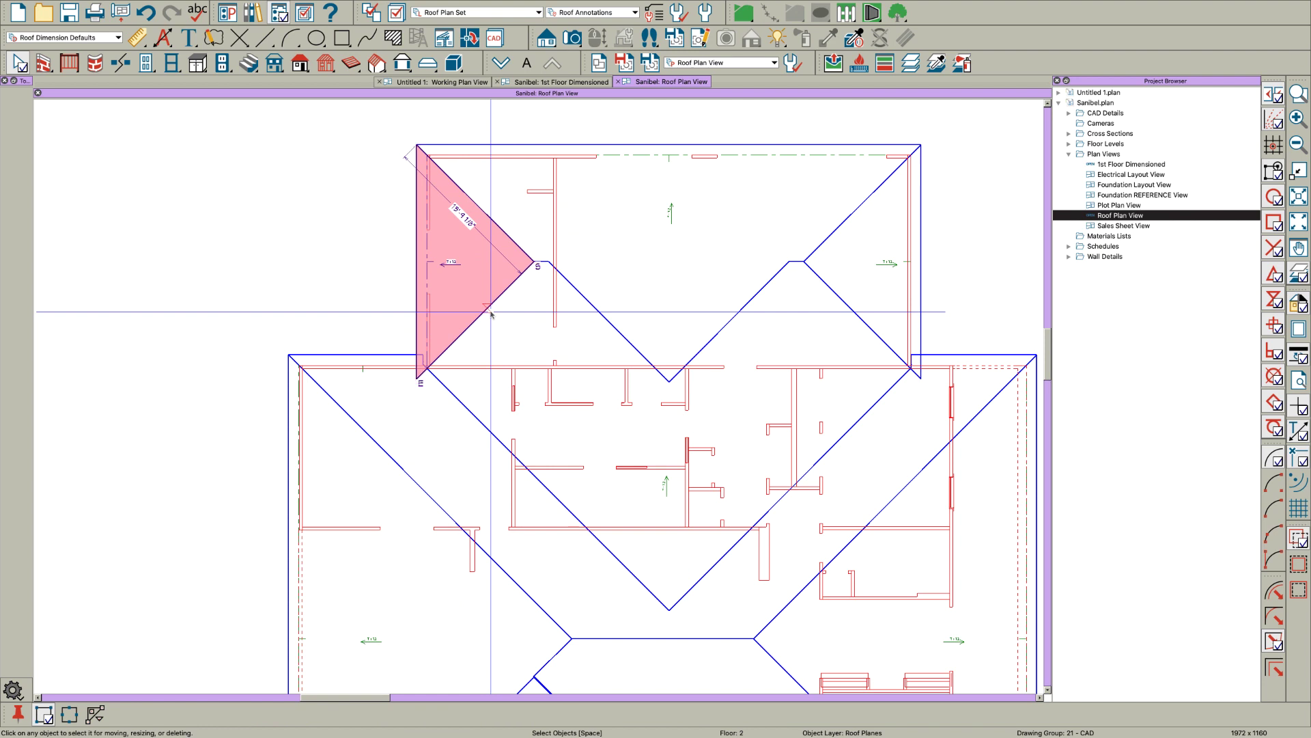
click(491, 313)
drag(491, 314, 534, 496)
drag(536, 409, 653, 418)
Step: Break the inner edge of the right garage hip plane and extend the plane to the central ridge line
click(831, 288)
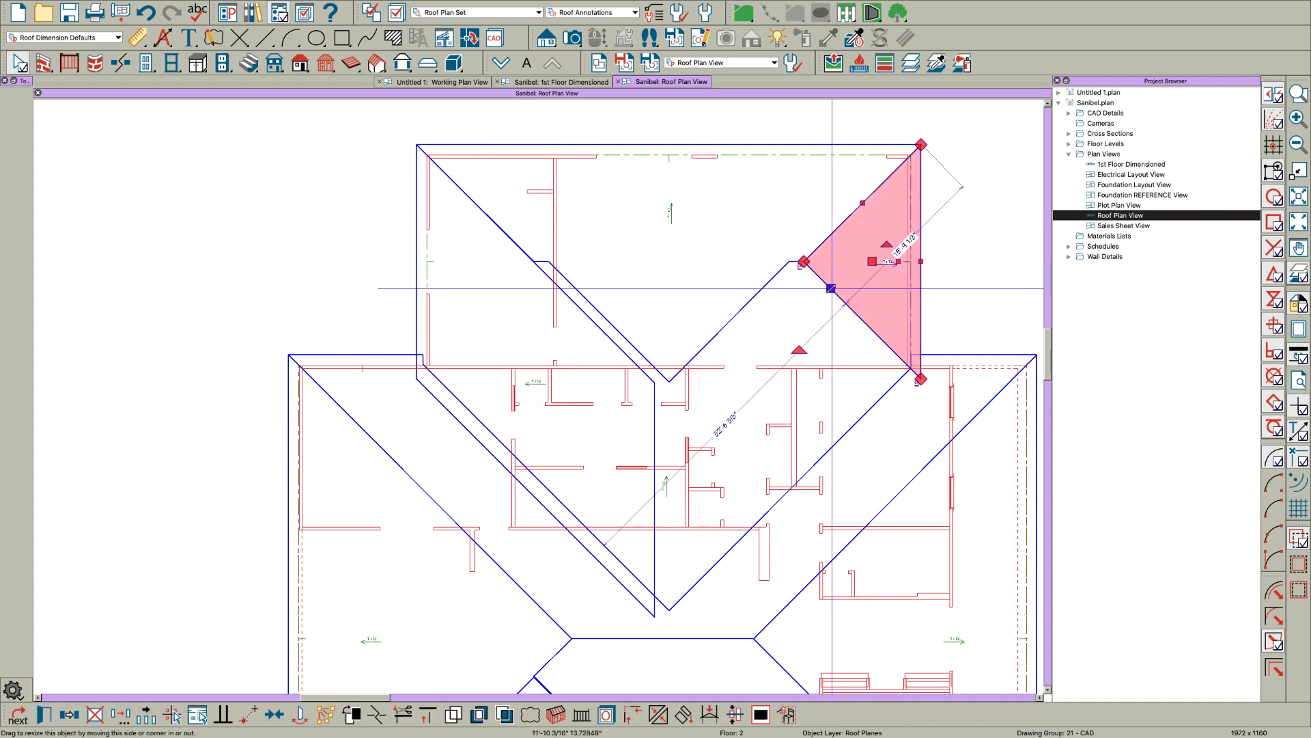
key(3)
click(841, 299)
drag(840, 299, 805, 517)
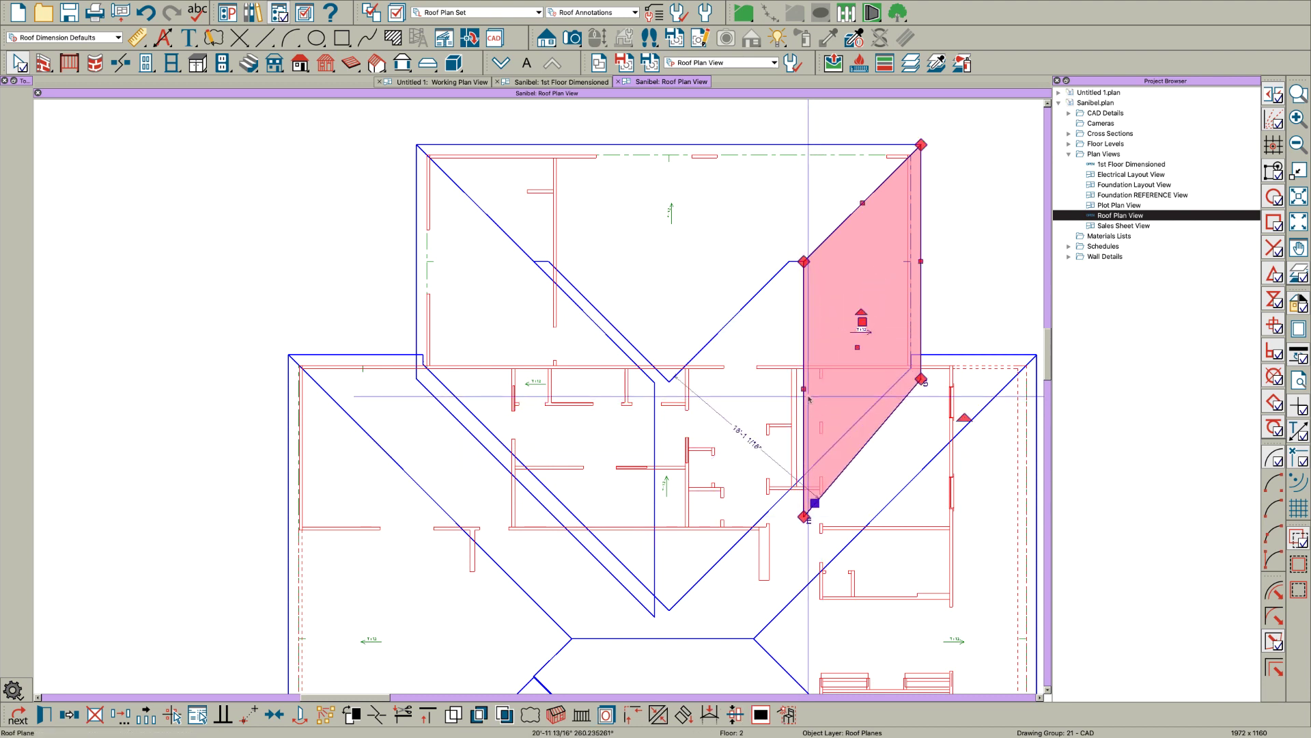
drag(804, 396, 669, 433)
key(Escape)
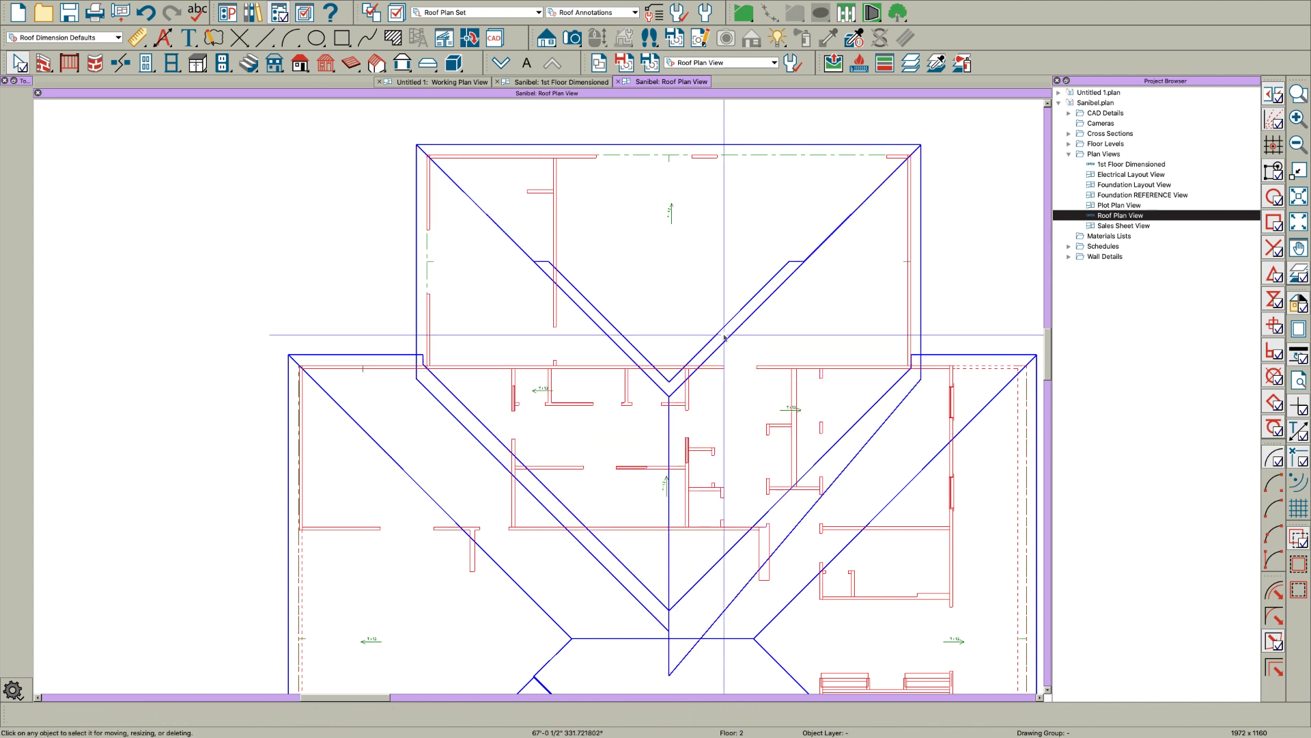
Step: Simplify the garage end roof plane by joining its edges on both sides and deleting the intervening jog lines
click(721, 331)
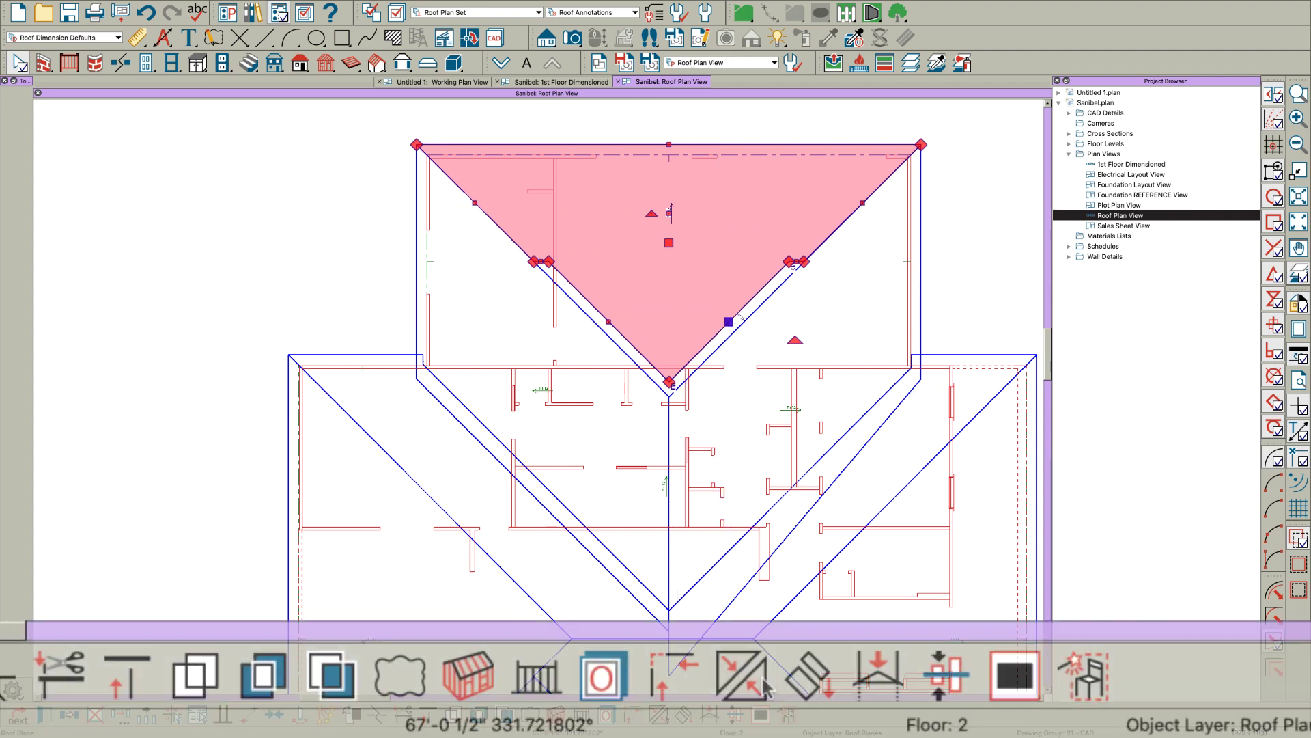
click(670, 659)
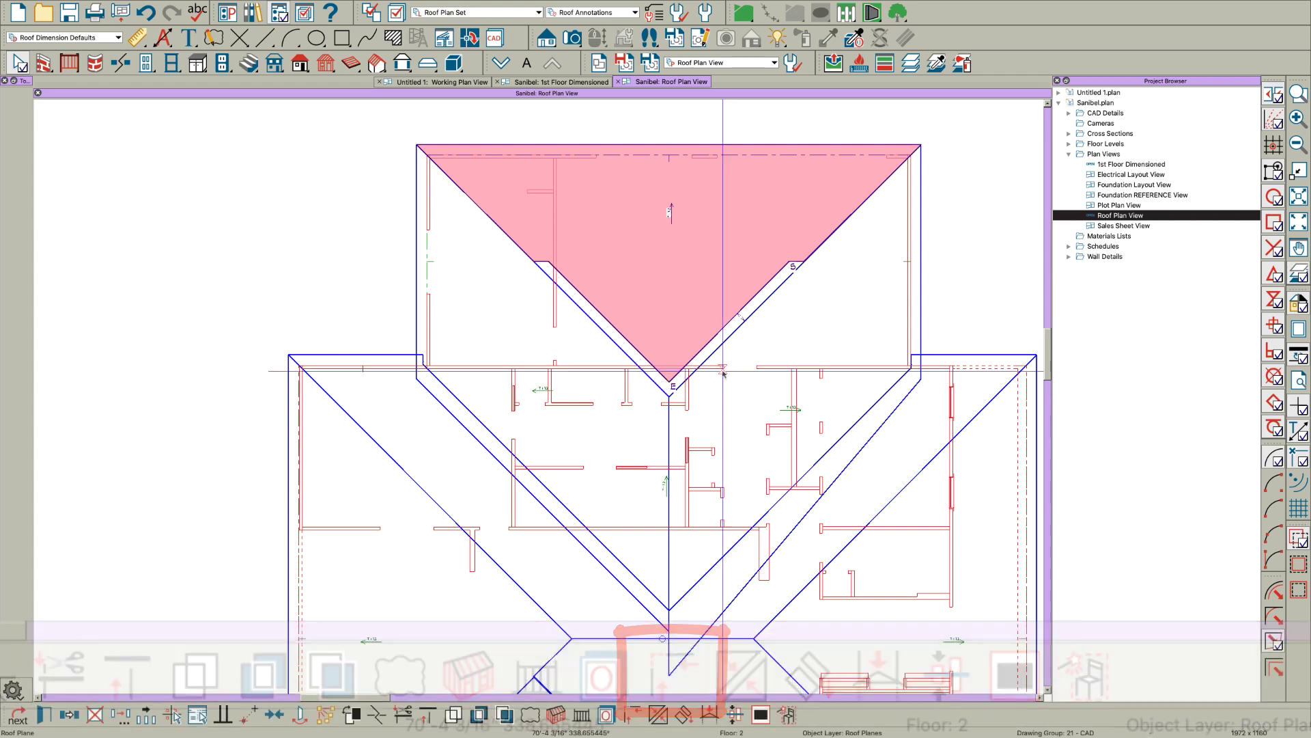
click(790, 145)
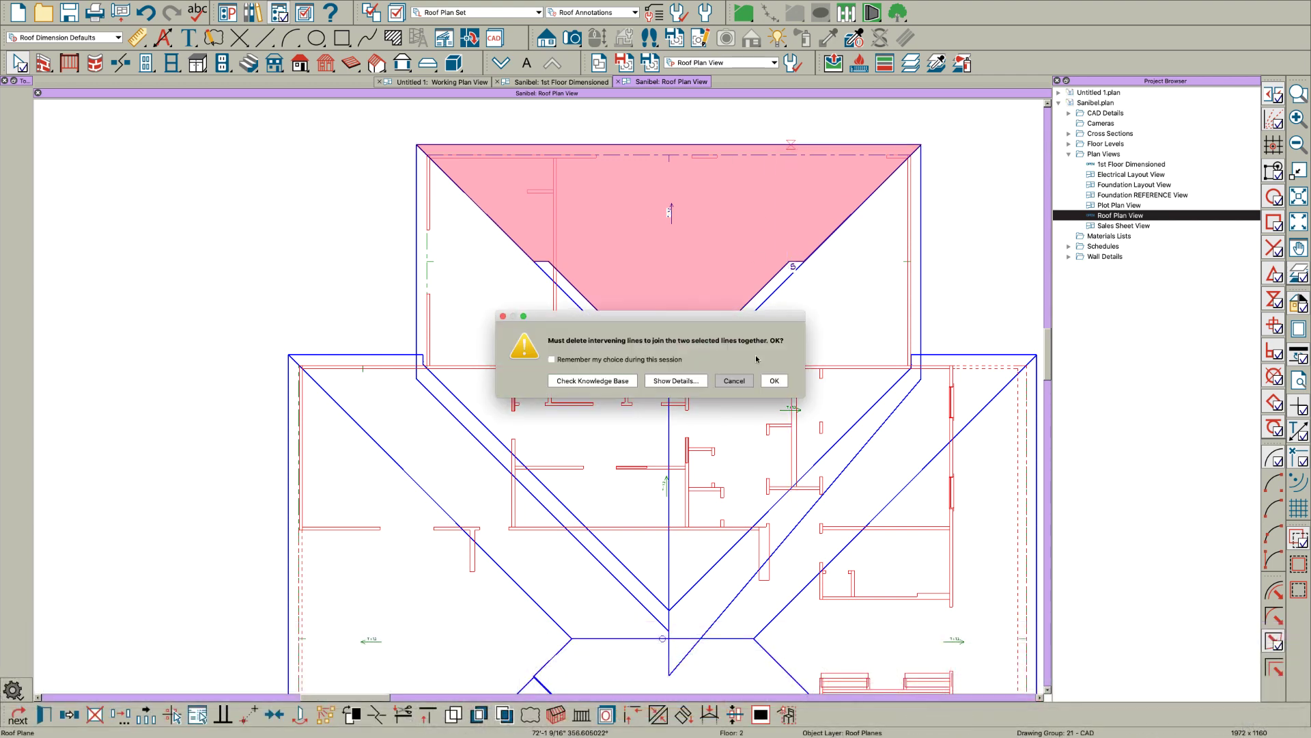
click(774, 381)
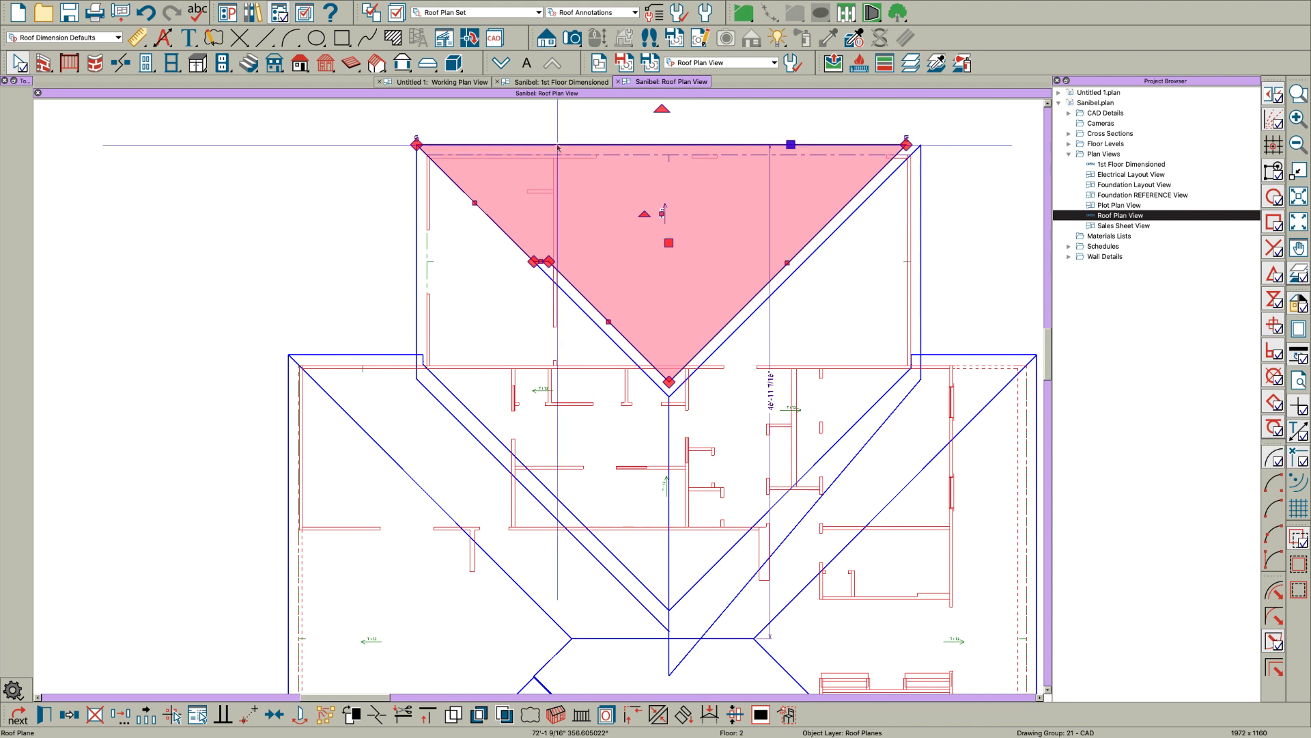
click(588, 290)
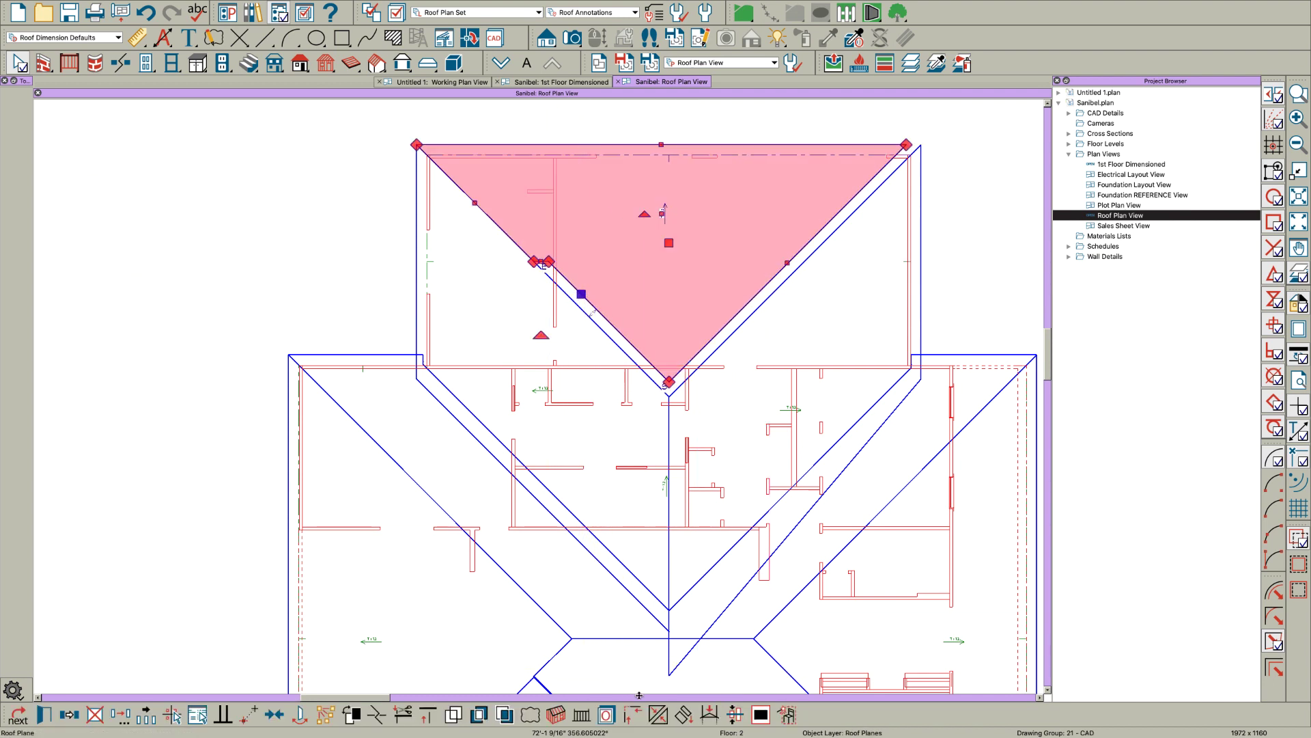
click(601, 147)
click(774, 380)
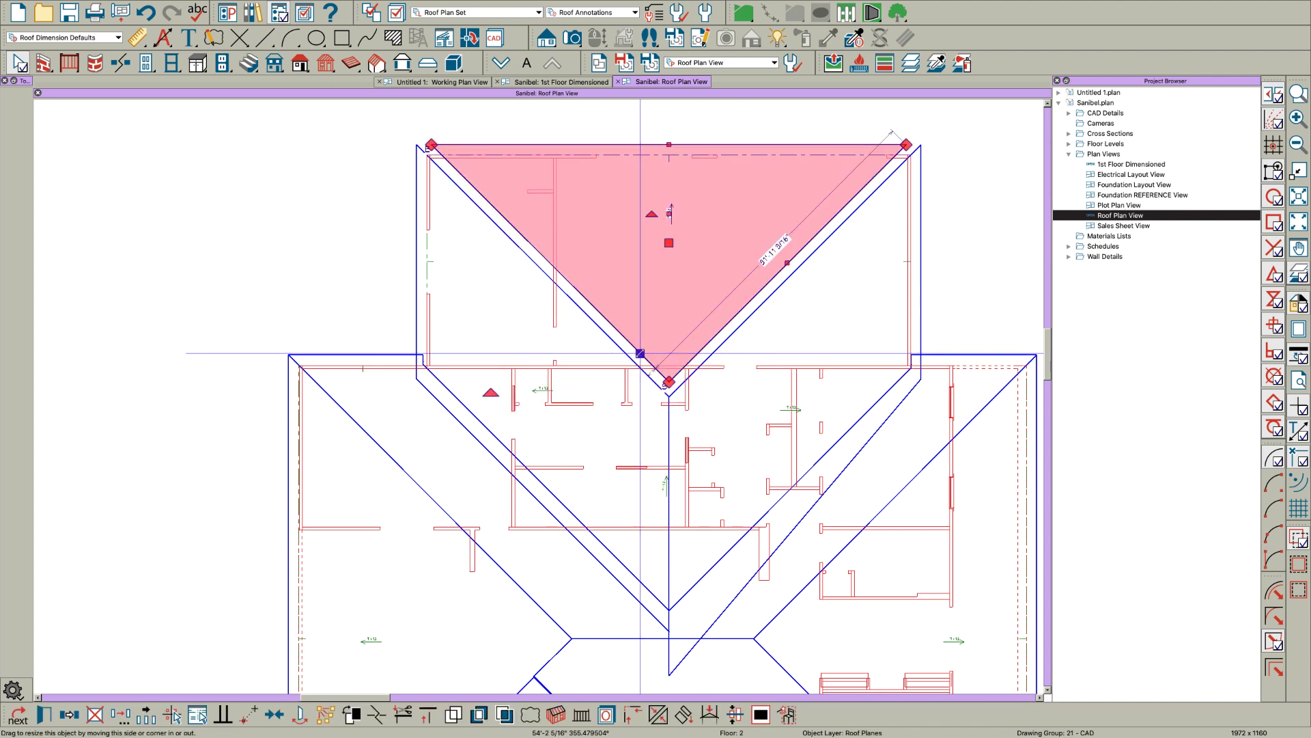
Step: Join the garage end roof plane to the left and right garage planes along their shared hips
drag(639, 353, 616, 350)
click(616, 351)
click(714, 340)
key(2)
click(719, 332)
Step: Join the V-shaped main roof plane to the left and right garage roof planes along their valleys
scroll(624, 334, down, 3)
scroll(619, 466, up, 2)
click(620, 467)
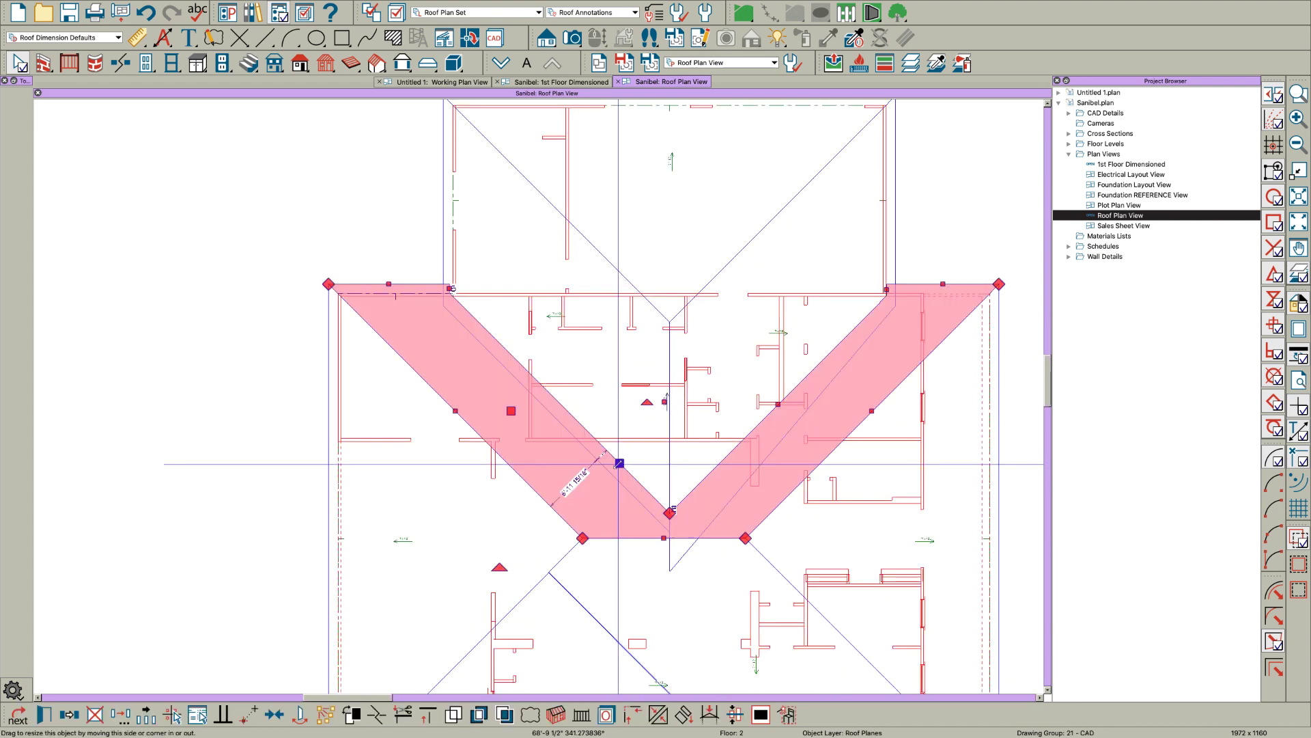
drag(619, 463, 740, 483)
click(696, 477)
scroll(695, 478, down, 4)
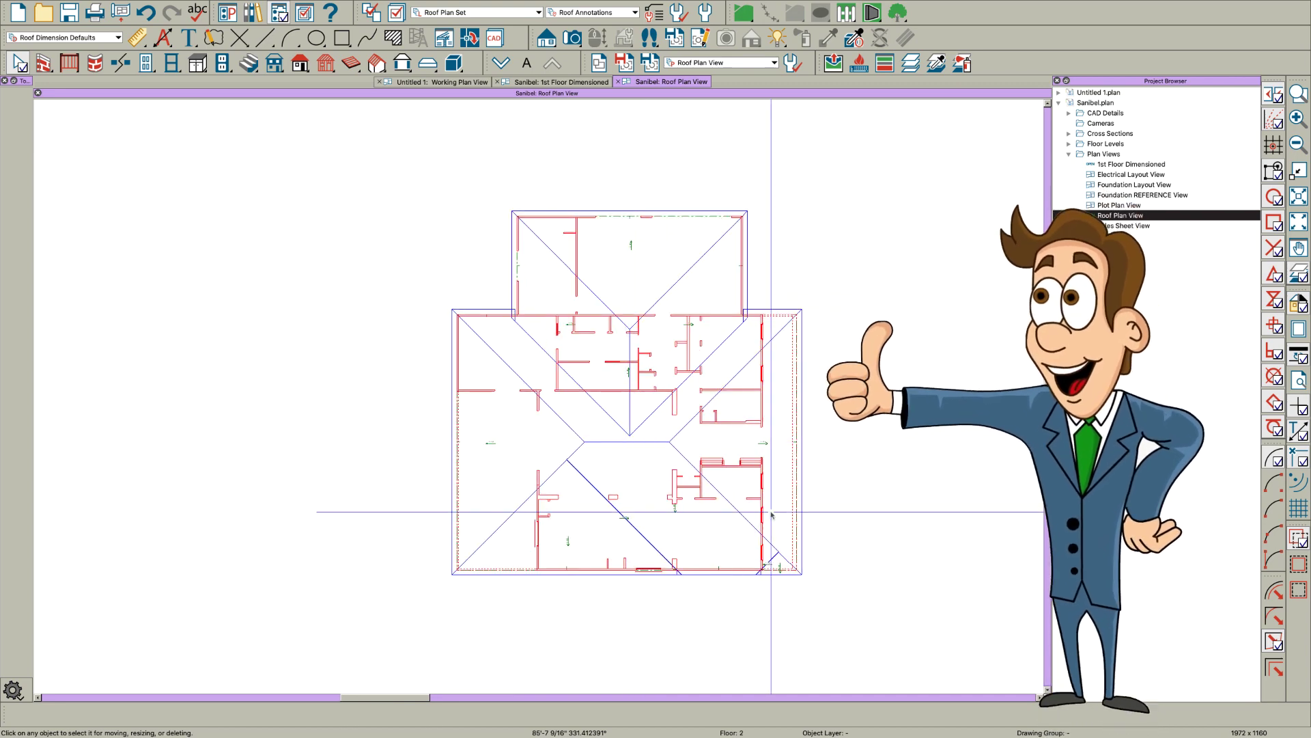
Step: Switch to the 1st Floor Dimensioned plan view and examine the foyer room's general and structure settings, including its ceiling height
scroll(735, 611, up, 2)
scroll(735, 611, up, 1)
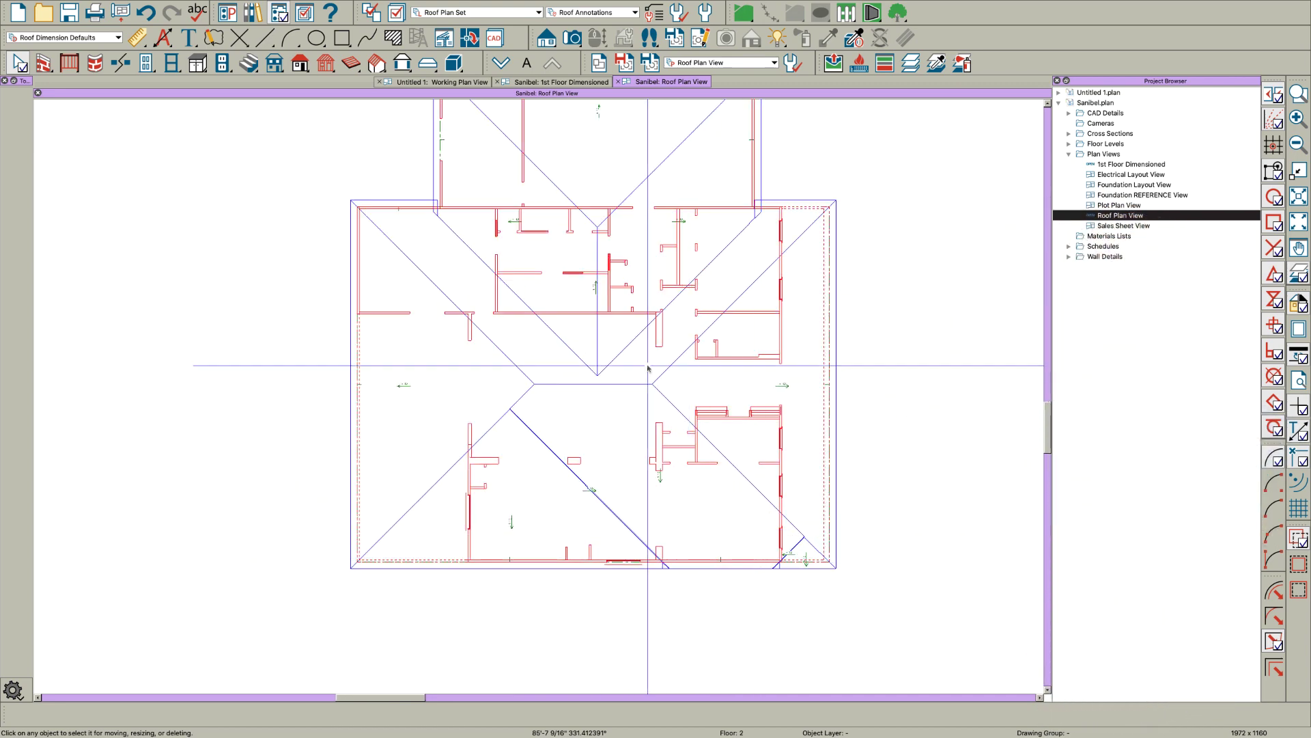
scroll(611, 566, up, 1)
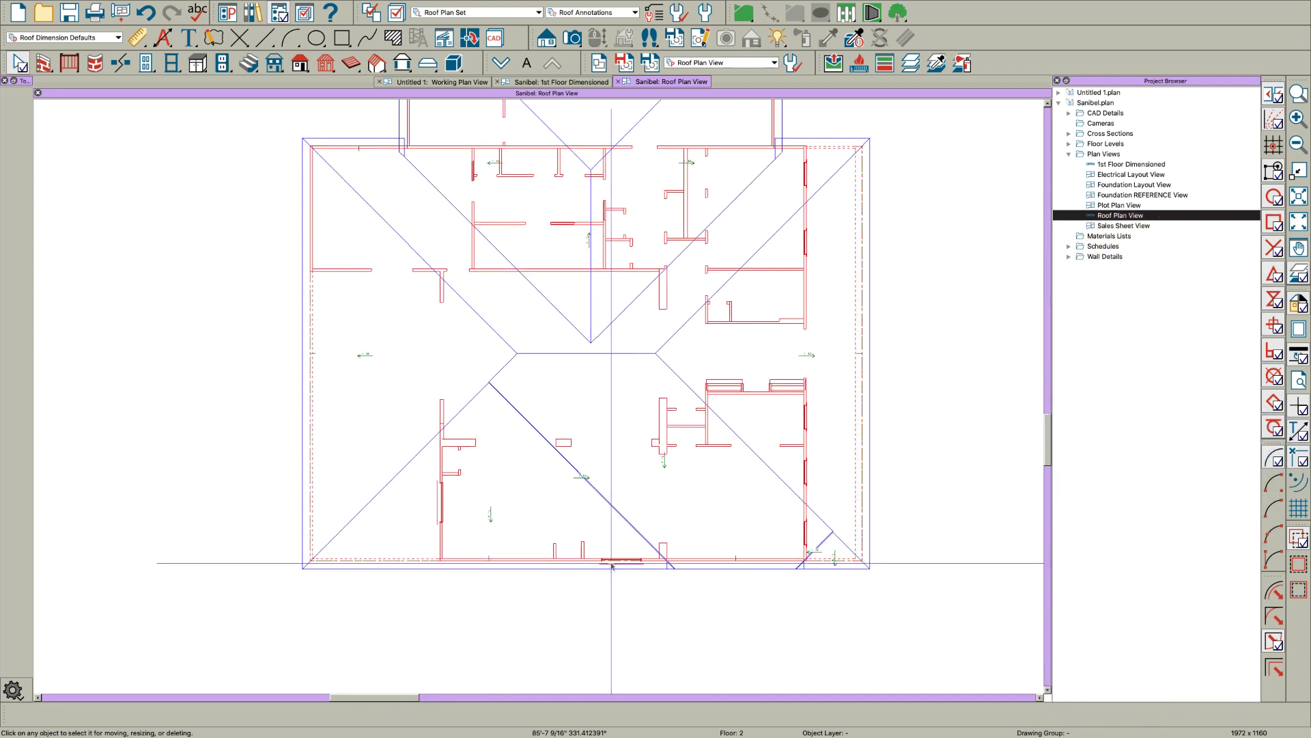
click(540, 83)
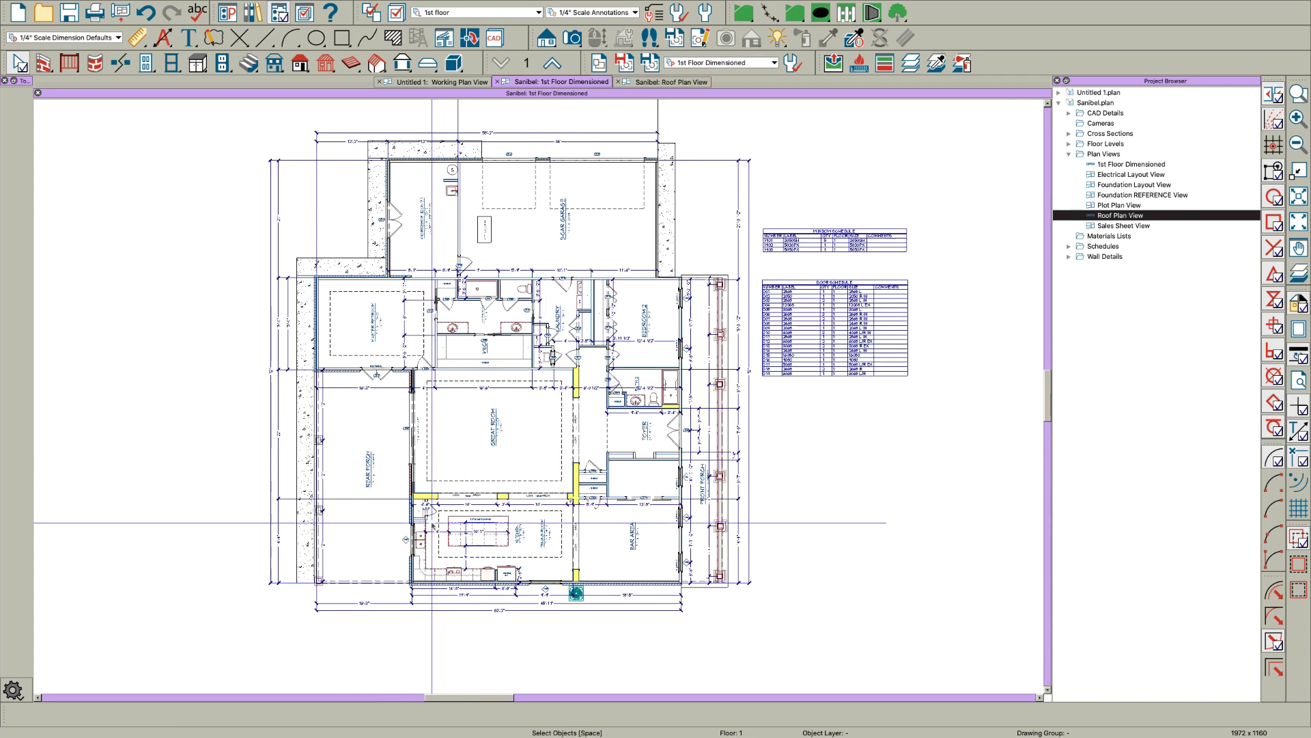
middle_drag(375, 531, 521, 480)
scroll(758, 483, up, 2)
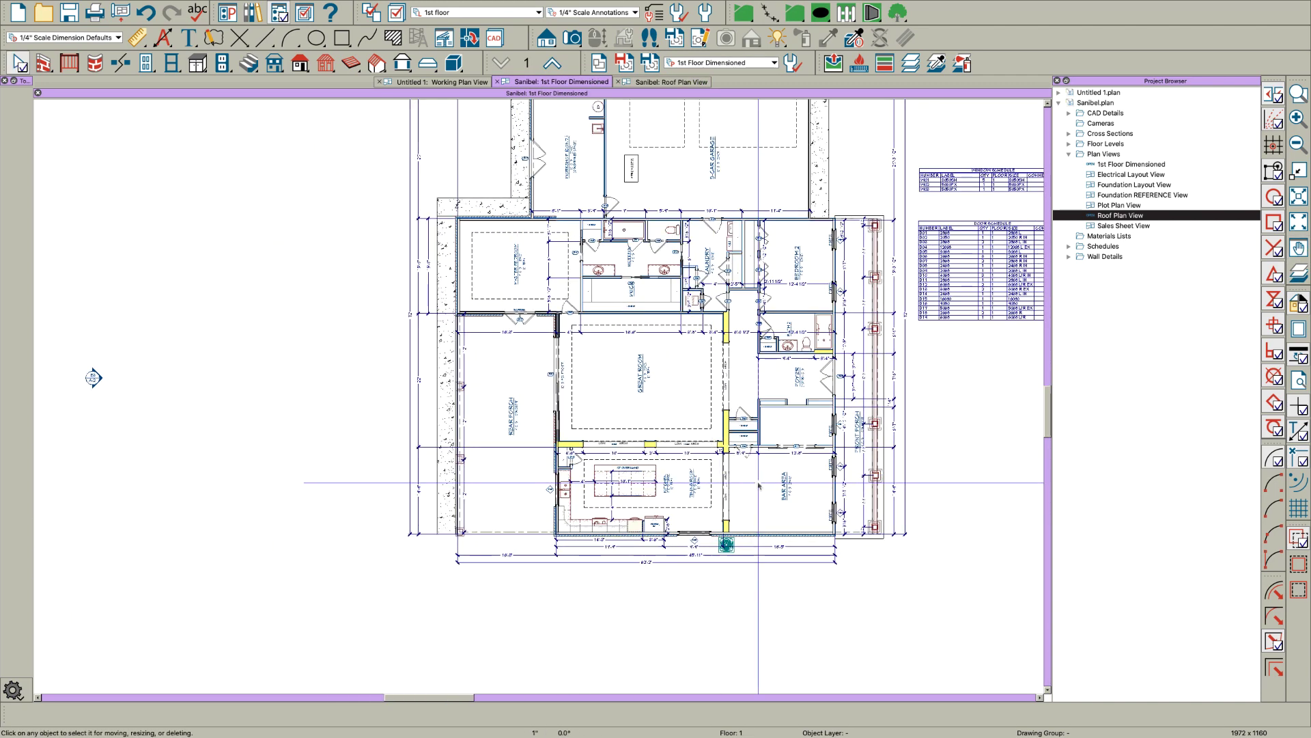
click(779, 372)
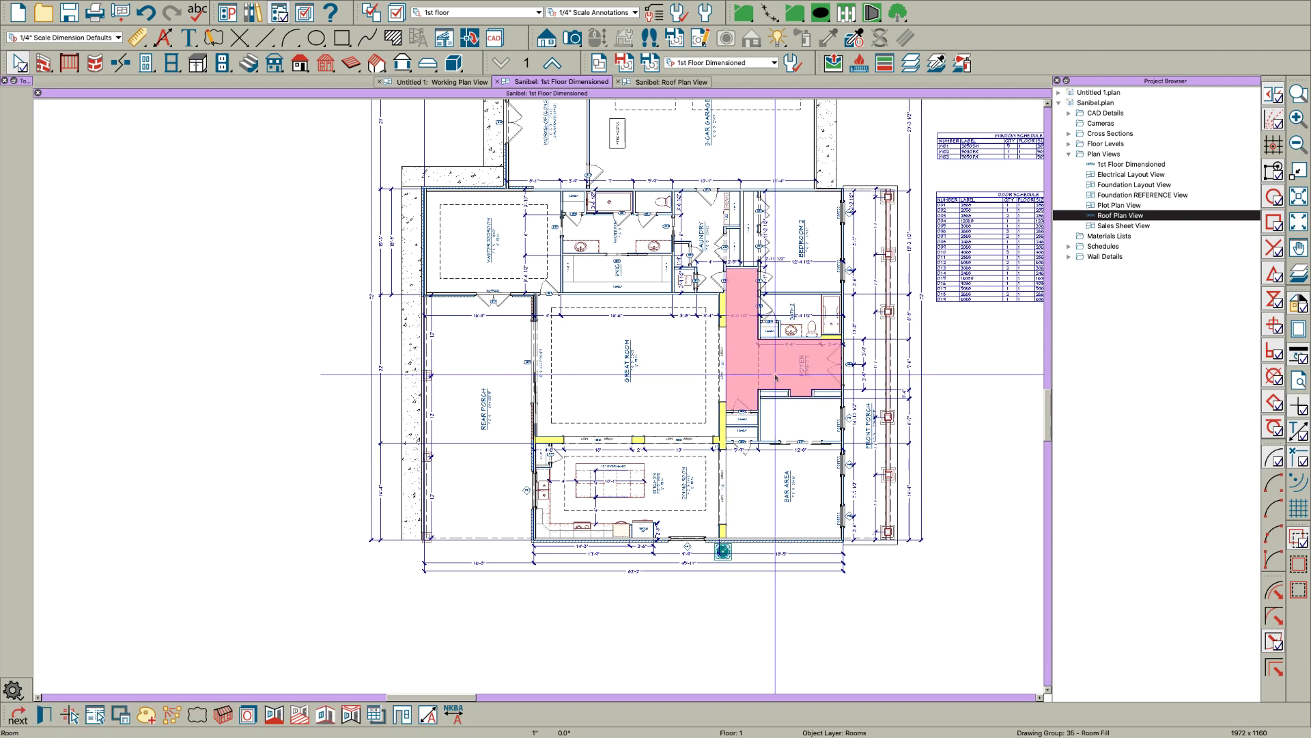
double_click(765, 369)
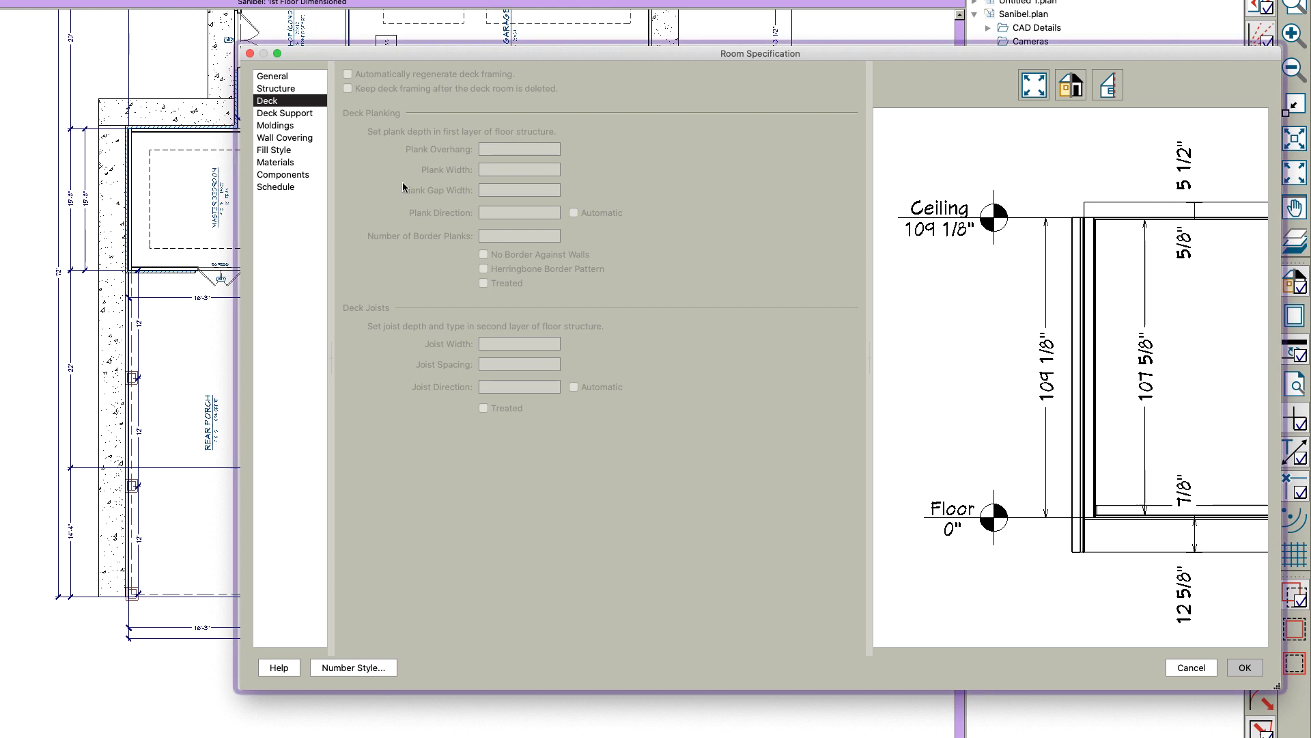
click(272, 76)
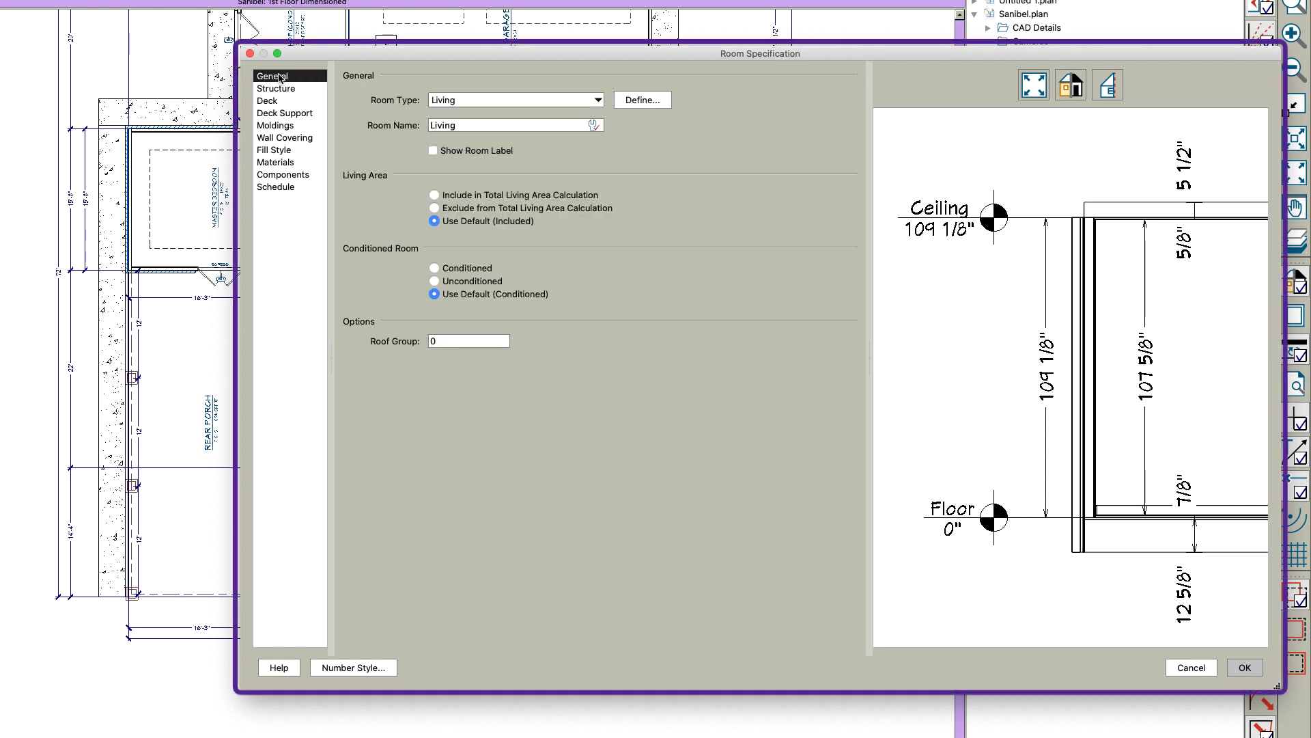
click(276, 89)
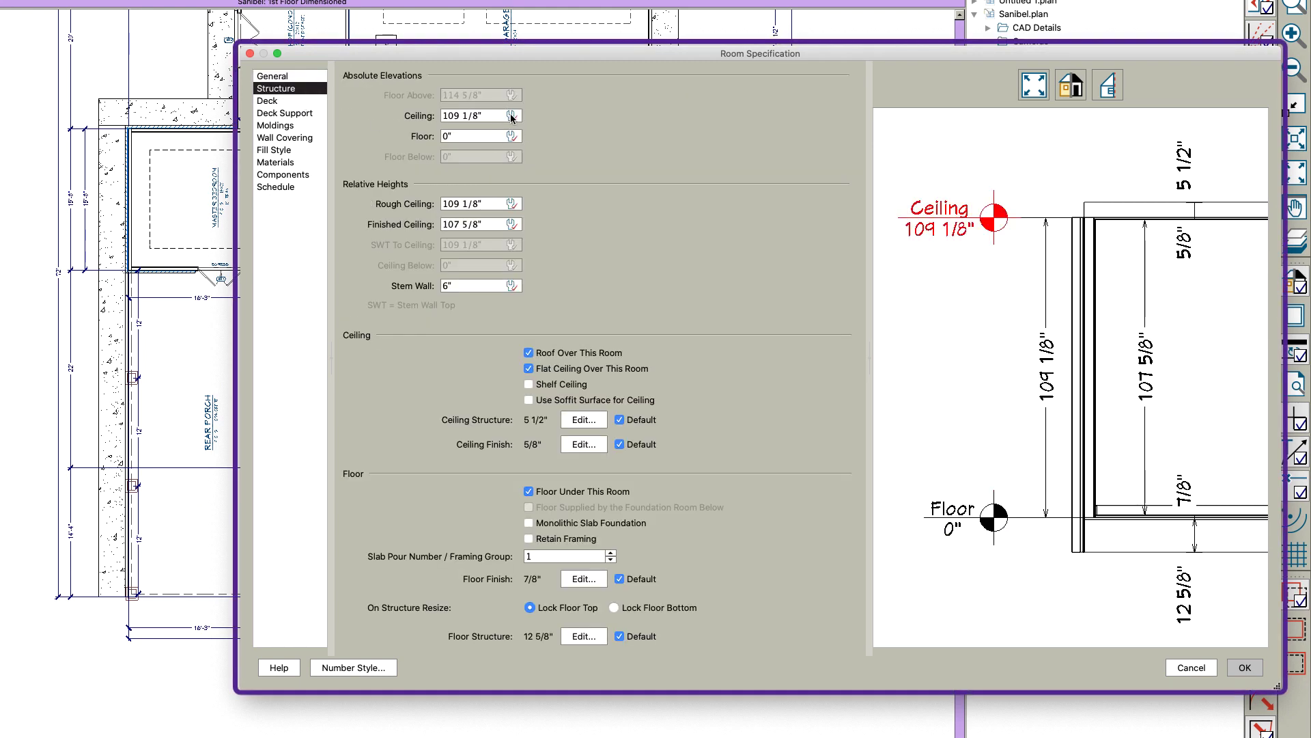
key(Escape)
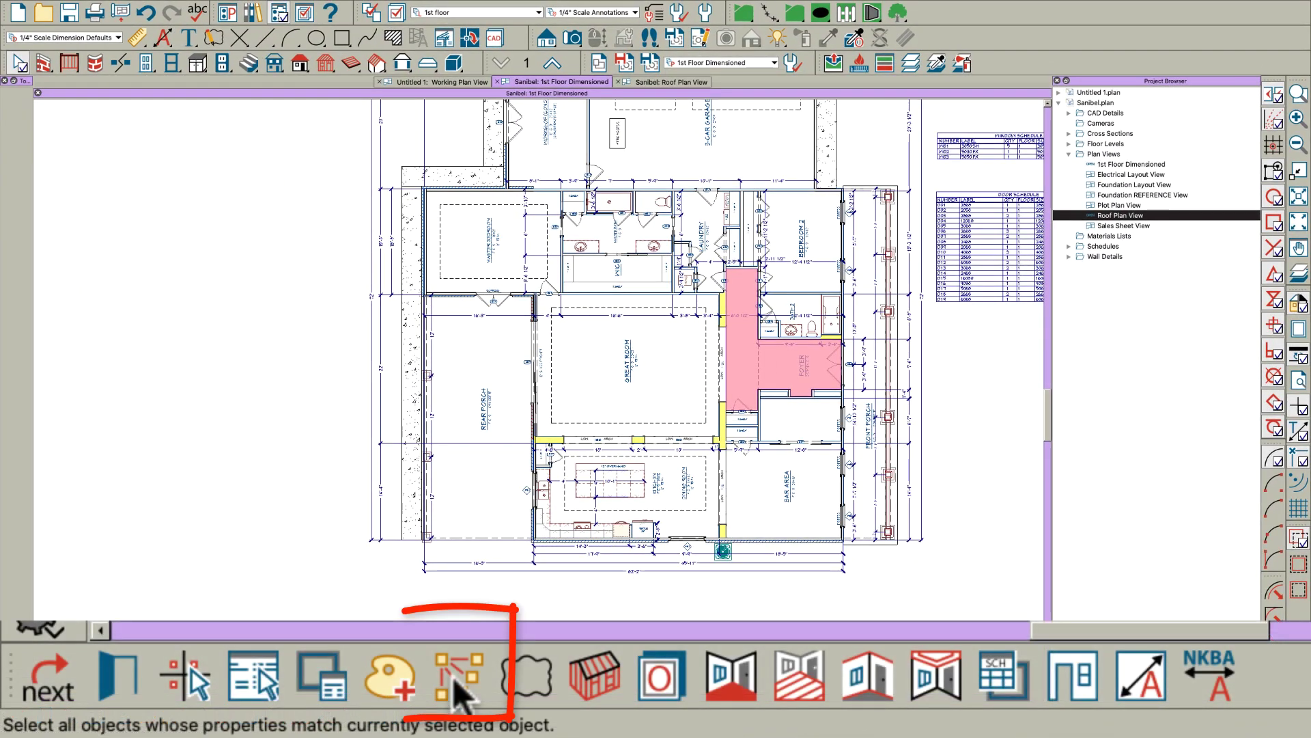
Step: Select all rooms whose ceiling elevation matches the foyer's, and check which rooms around the foyer and bar area are included
click(452, 676)
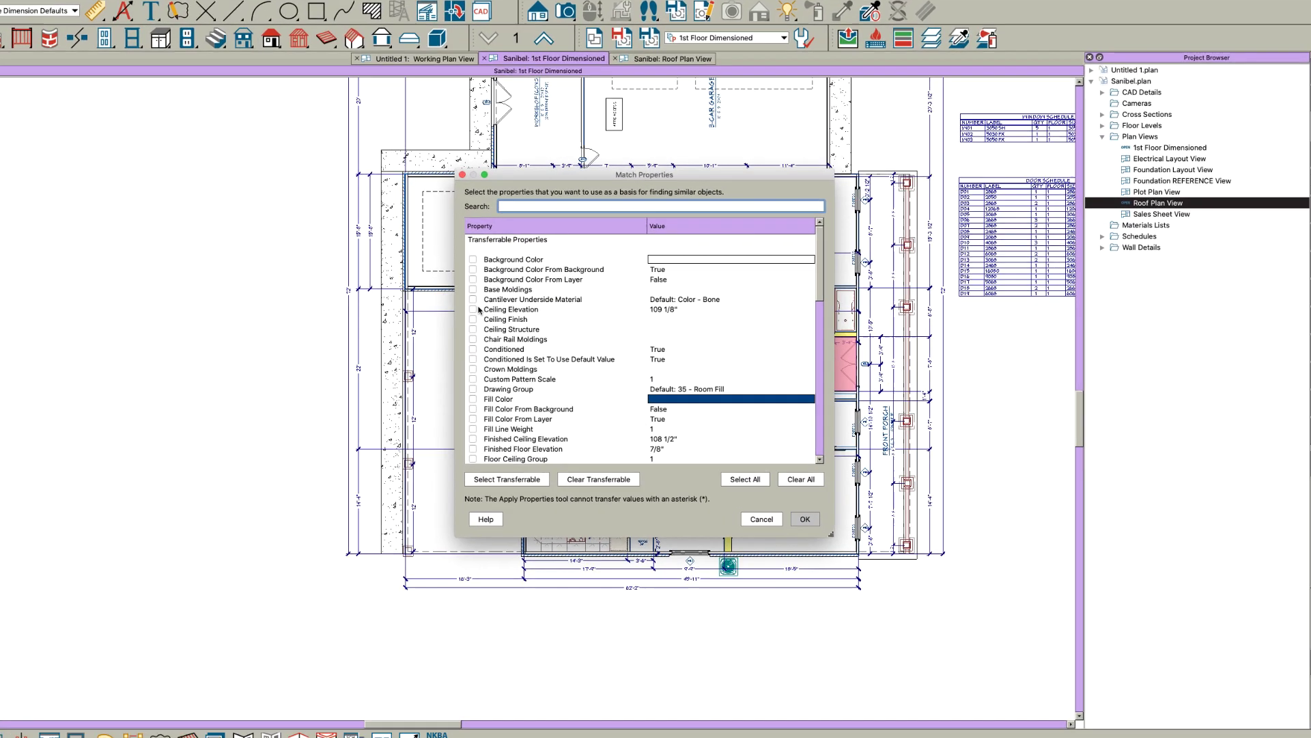
click(487, 314)
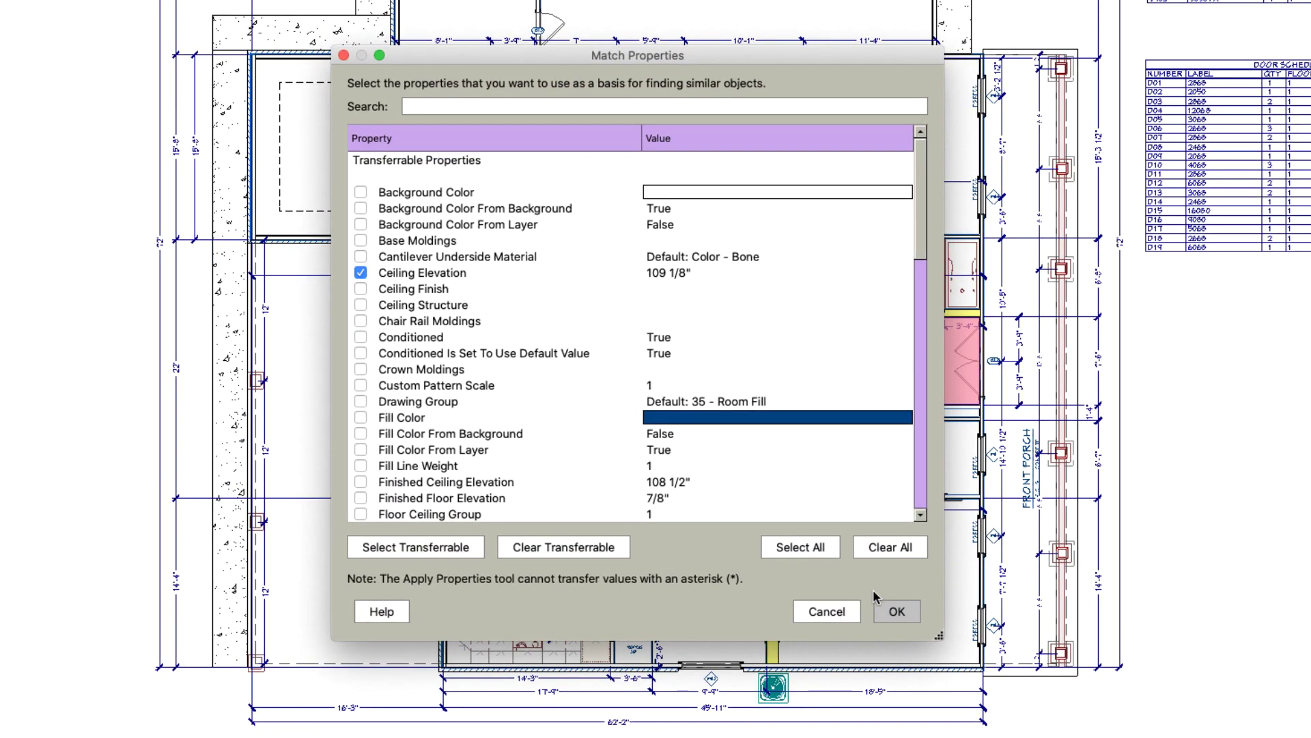
click(894, 612)
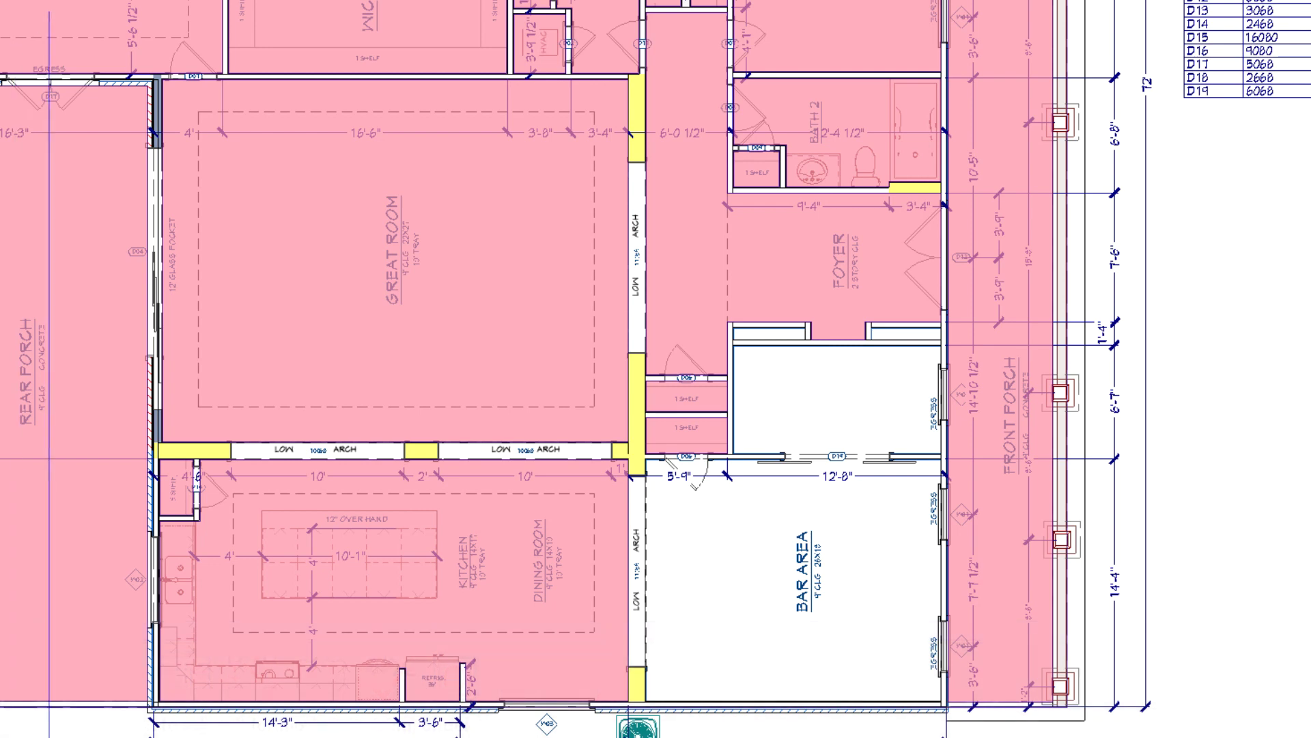
scroll(830, 372, up, 3)
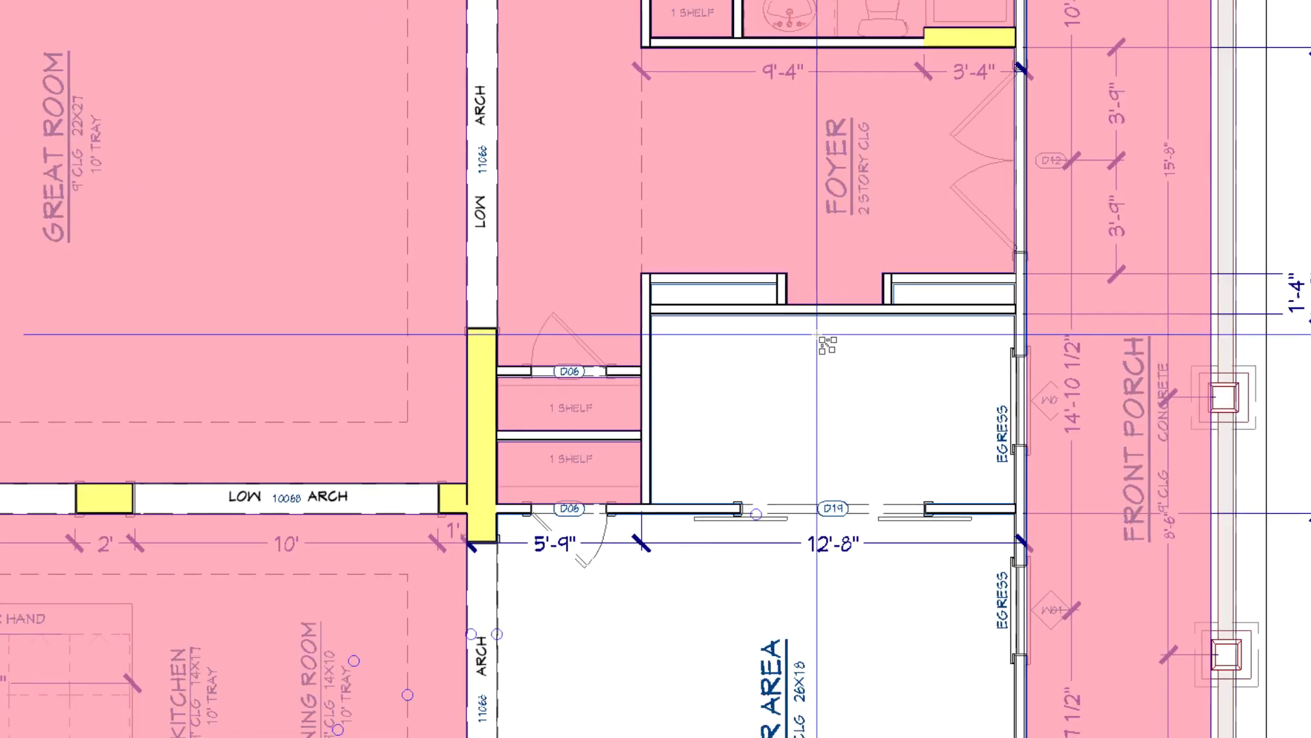
scroll(796, 322, up, 1)
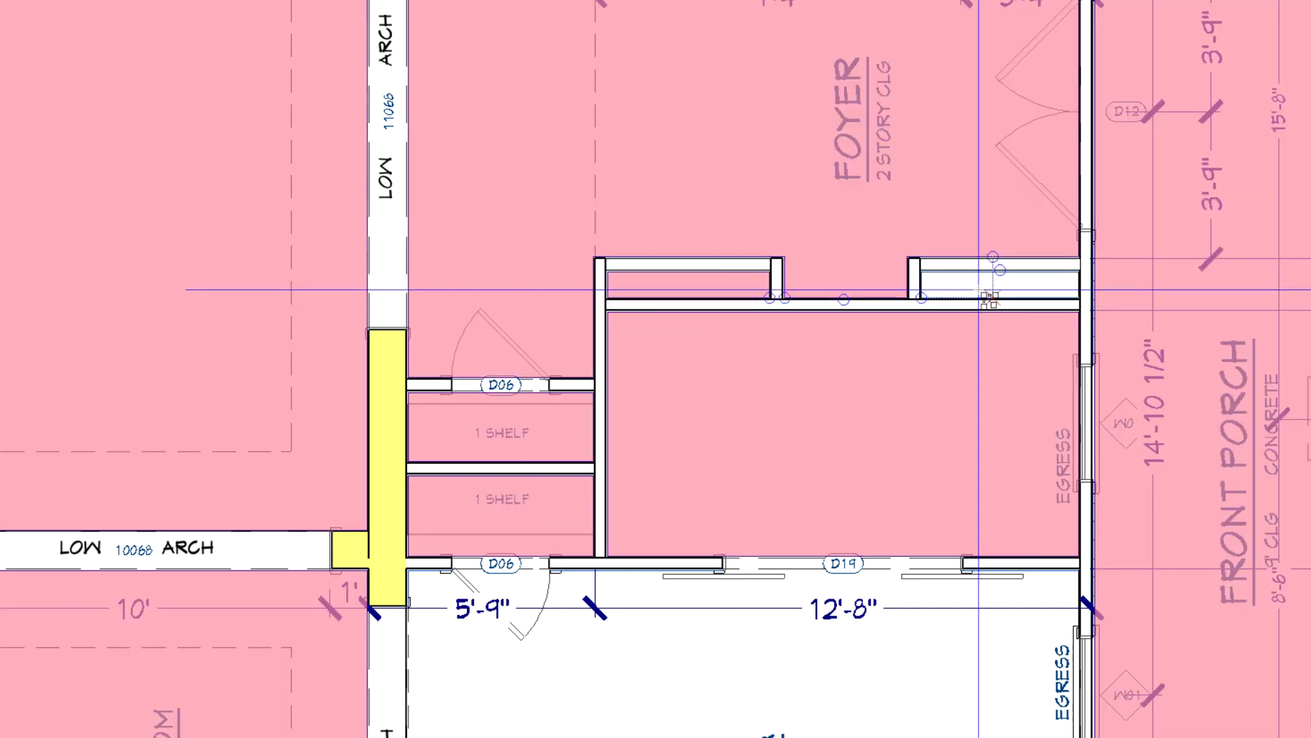
scroll(984, 269, up, 1)
scroll(984, 272, up, 2)
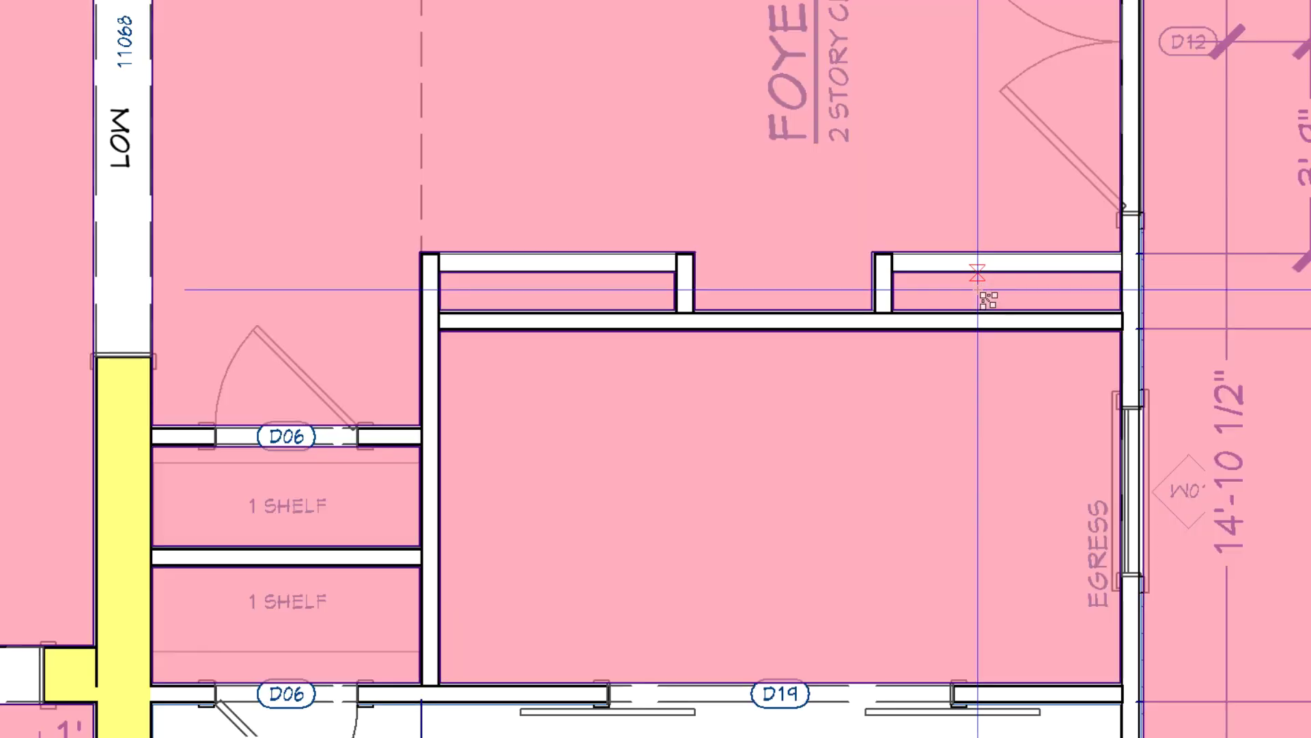
scroll(929, 265, down, 3)
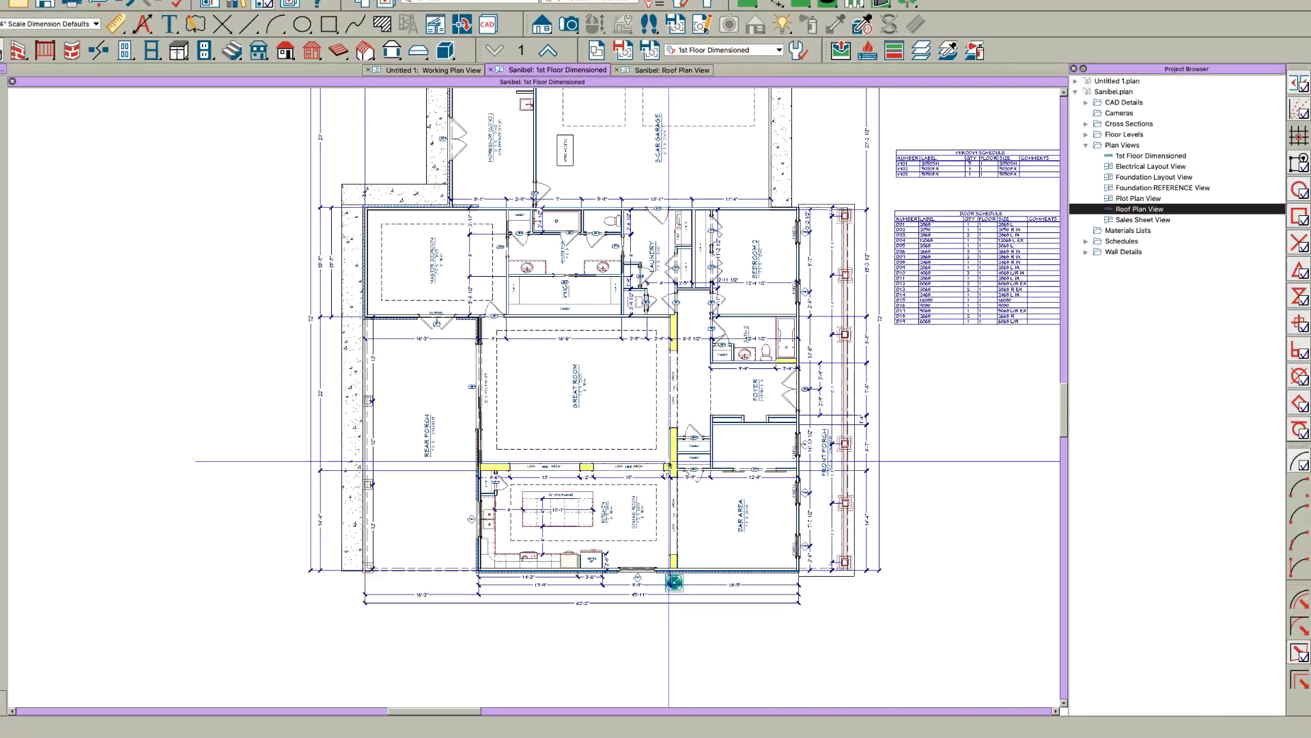
scroll(629, 266, up, 2)
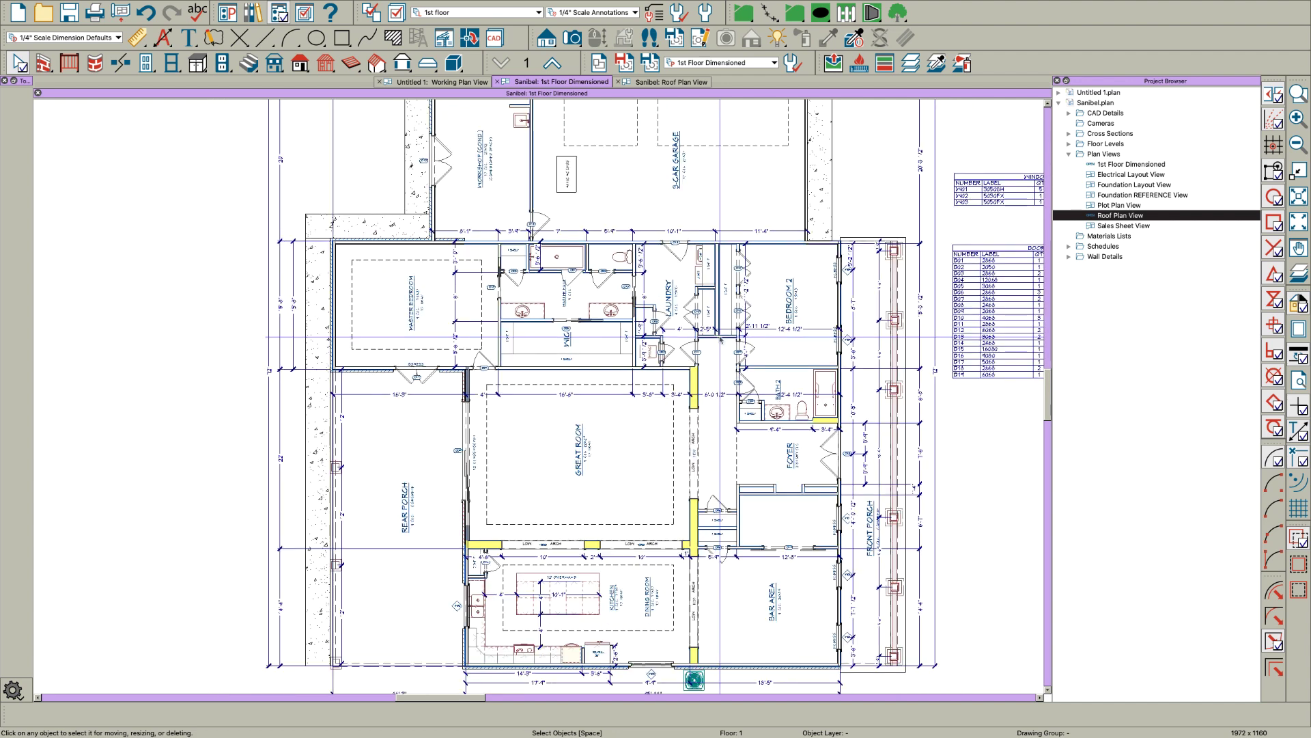
Step: Return to the Roof Plan View and inspect the extent of the irregular main roof plane over the kitchen and bar area
click(663, 82)
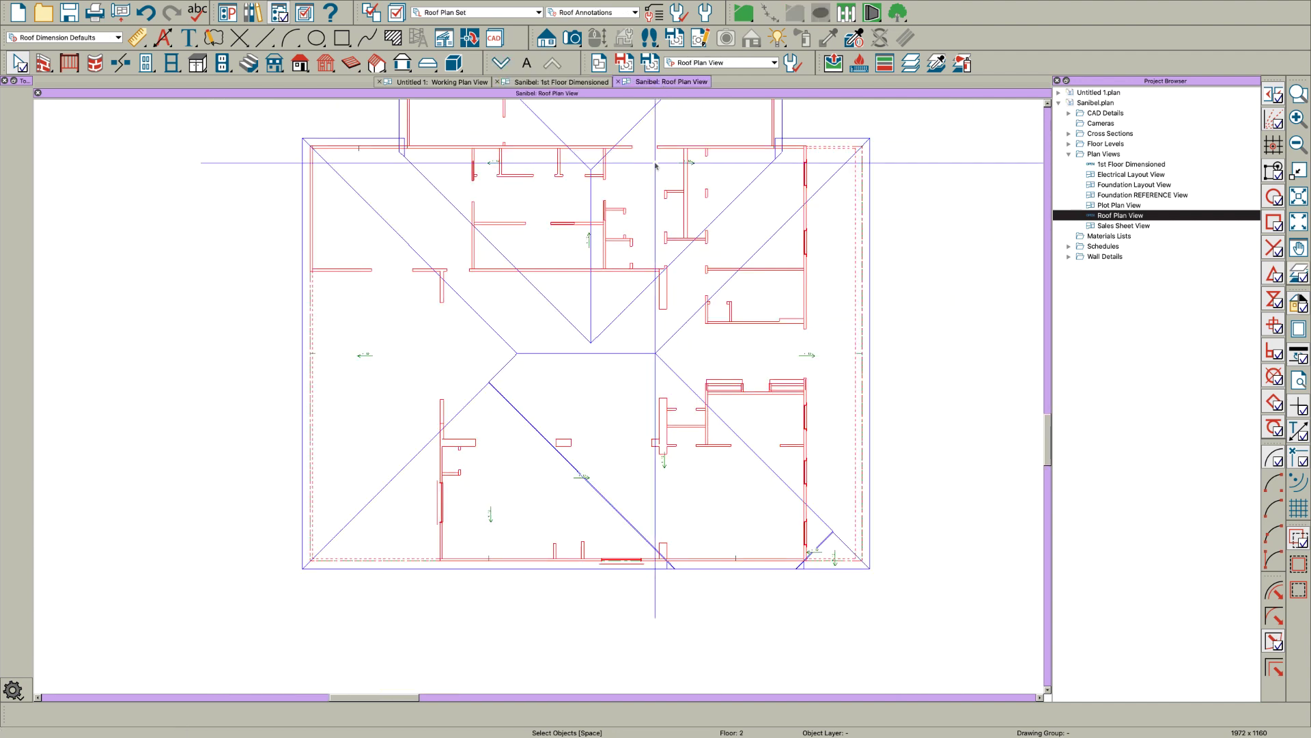
scroll(621, 451, down, 2)
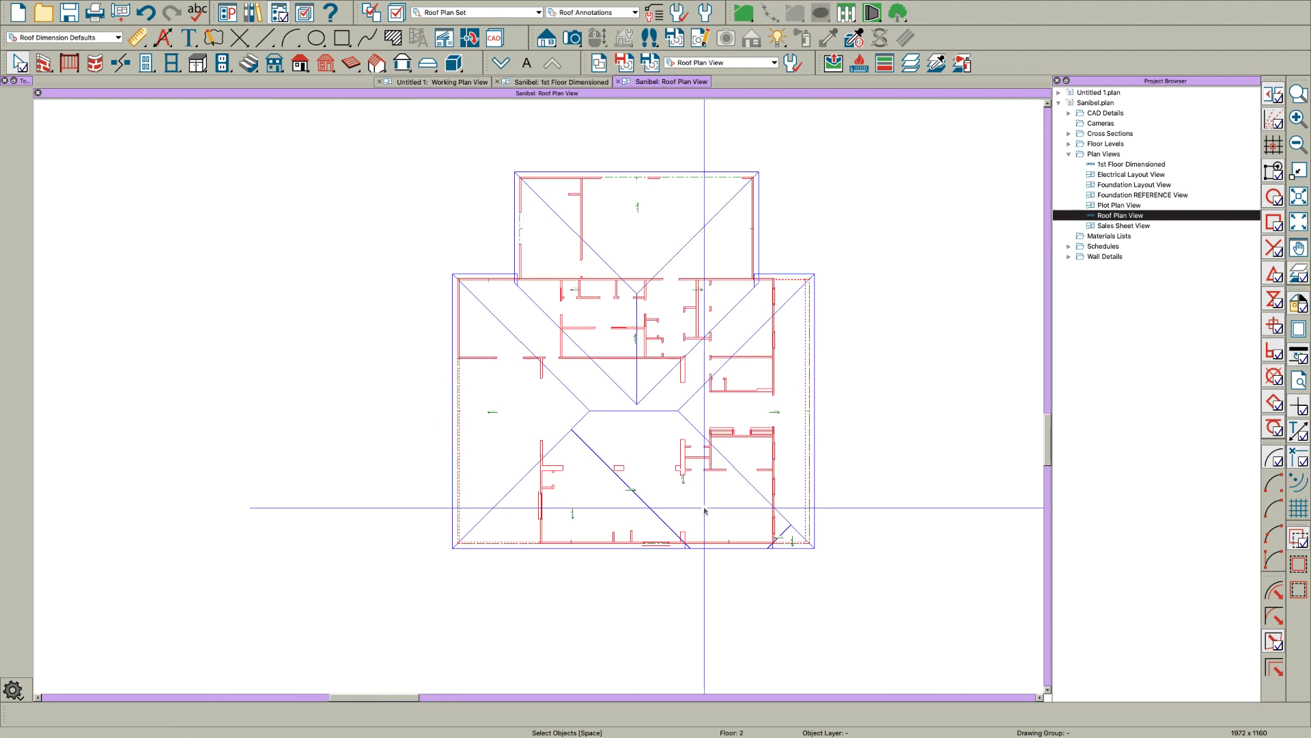
scroll(705, 510, up, 2)
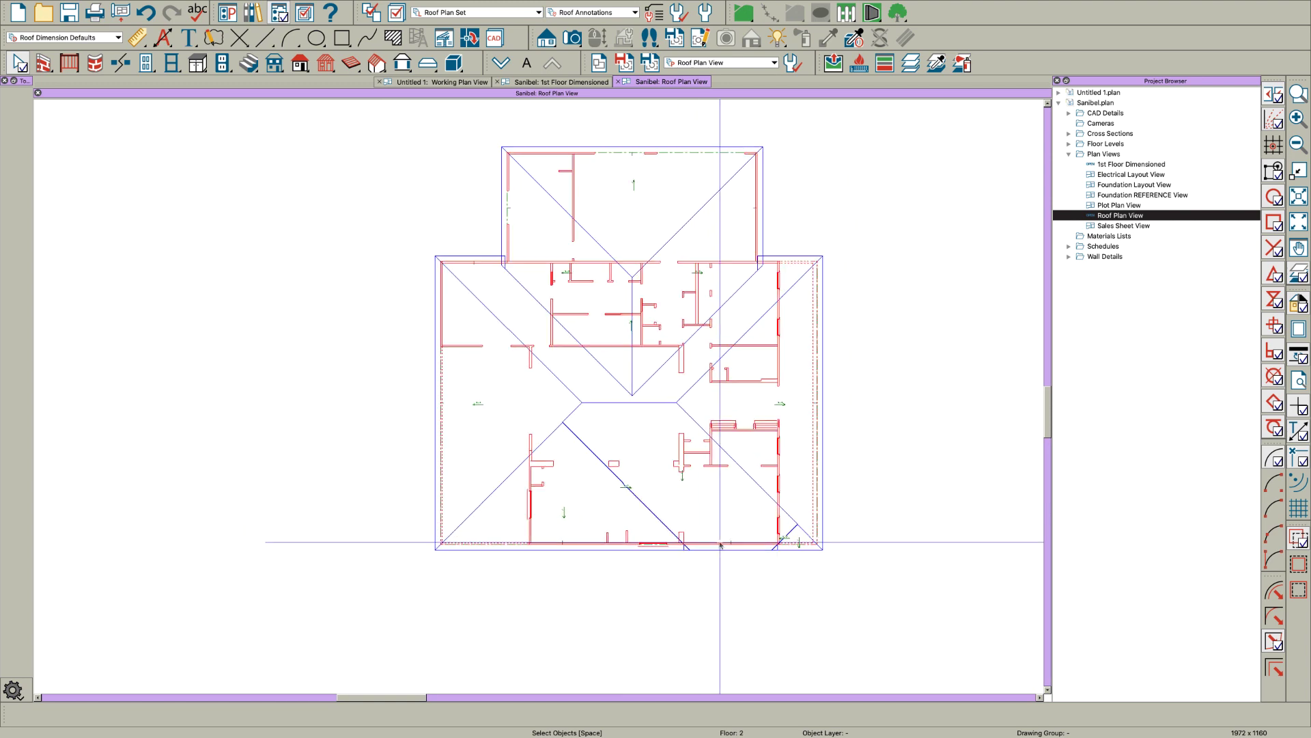
click(637, 495)
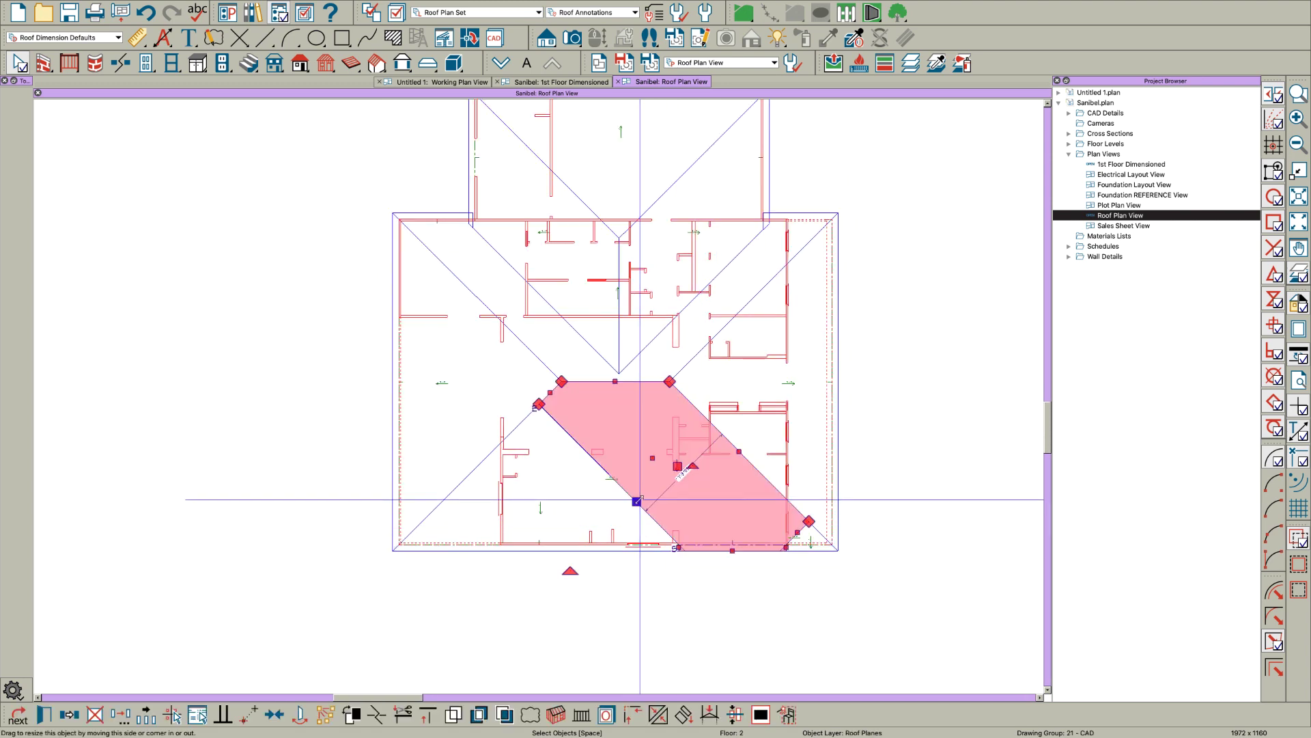
key(Escape)
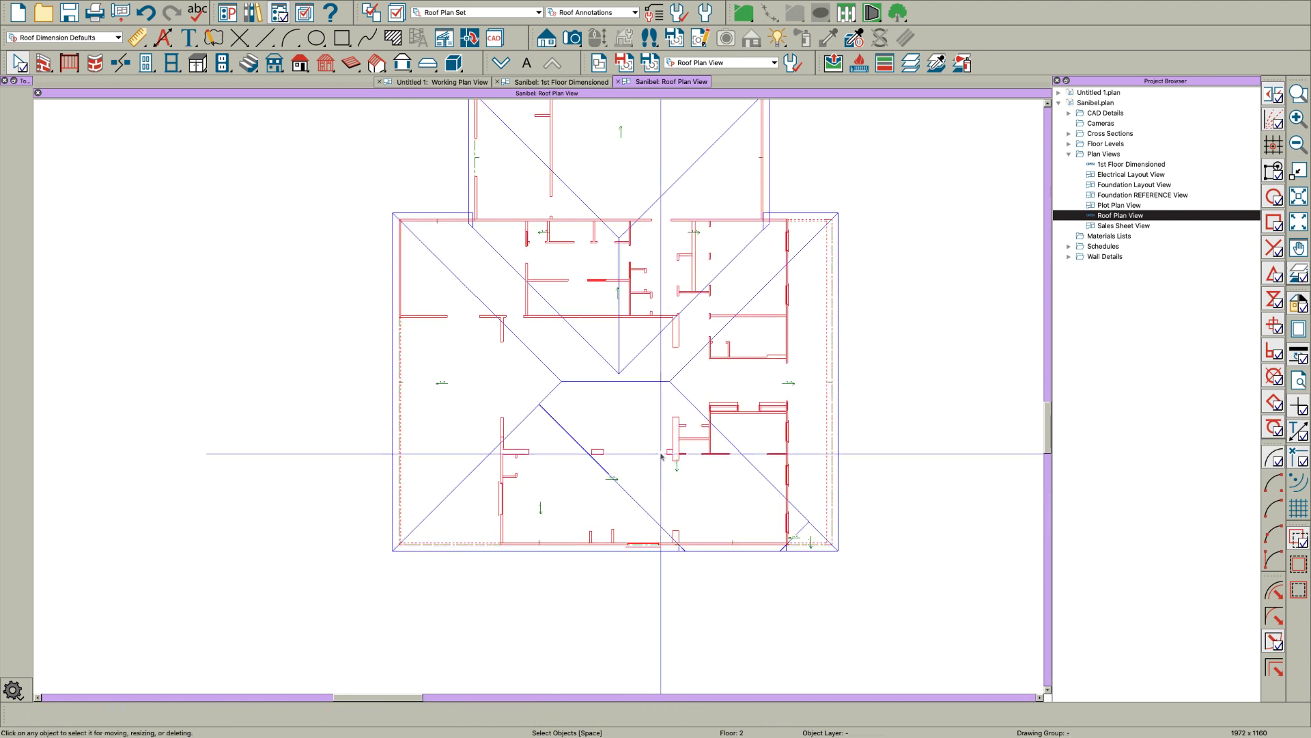
Step: Rebuild the roof planes with a 7 in 12 pitch and 12" overhangs, retaining manually drawn and edited automatic planes
key(r)
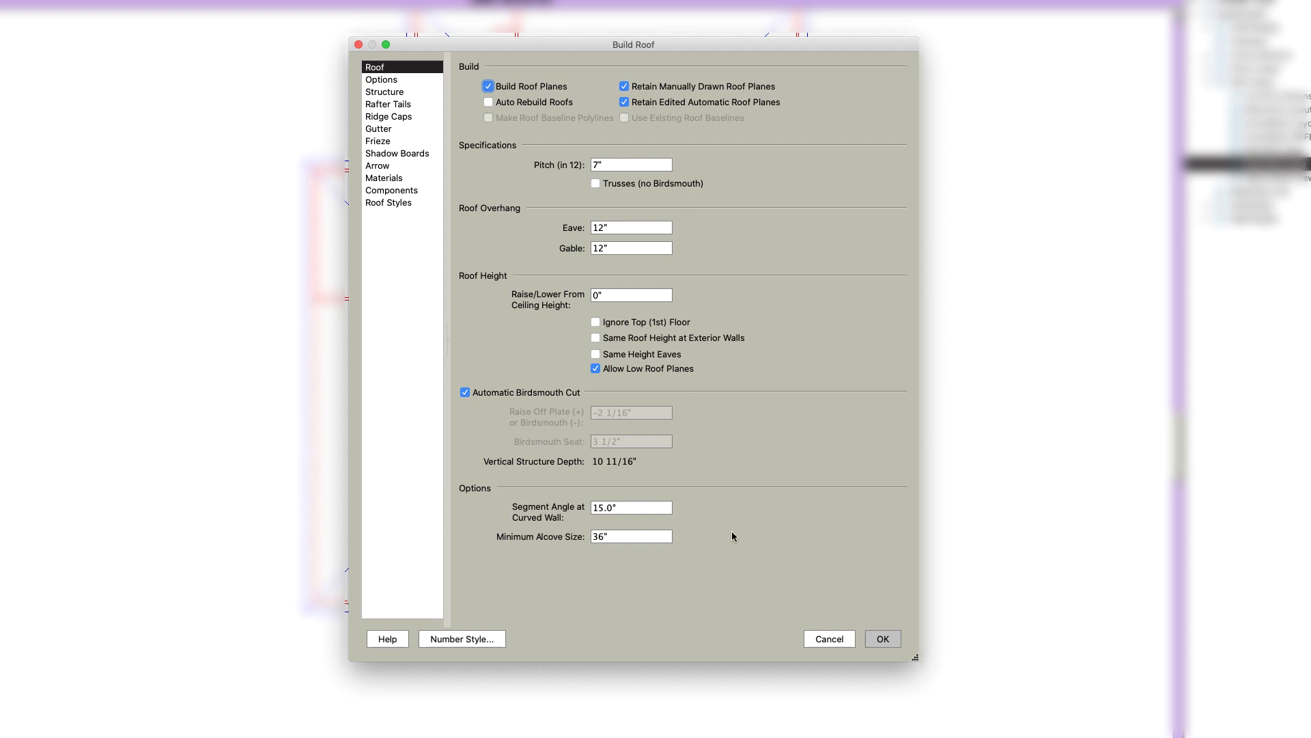
click(881, 639)
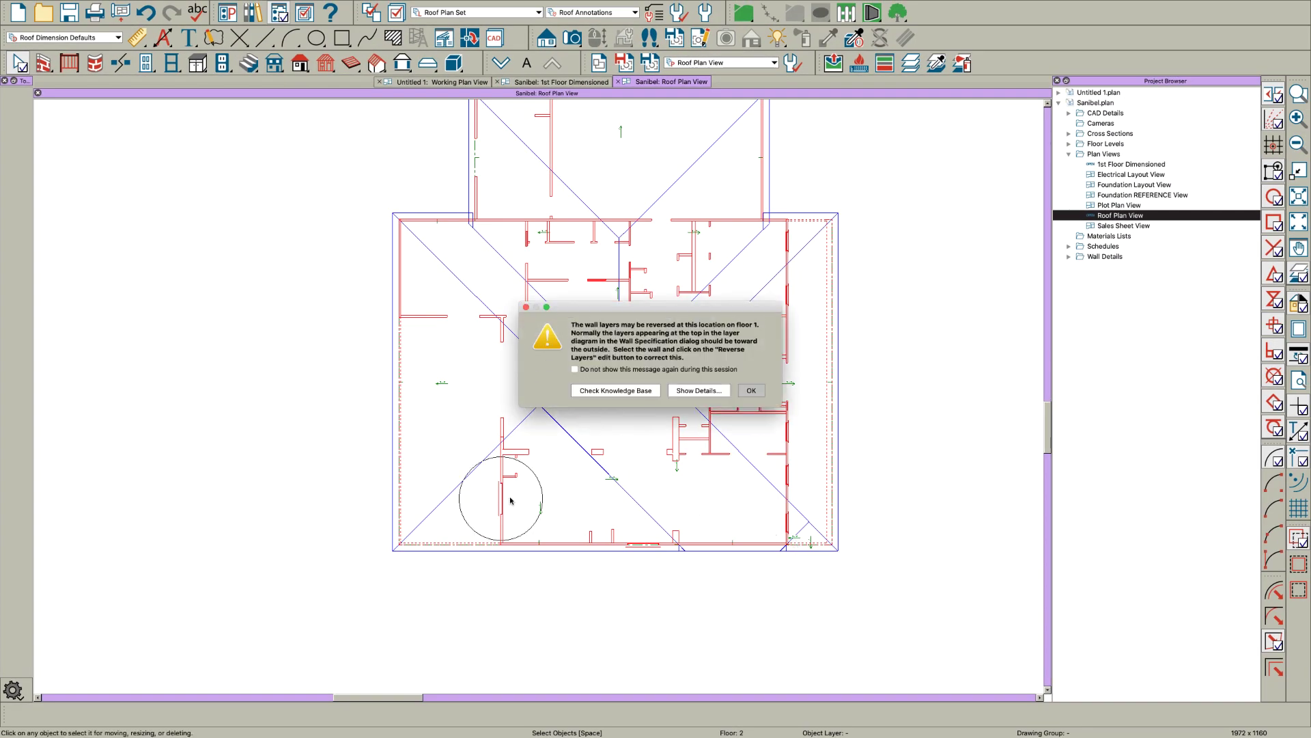
click(751, 393)
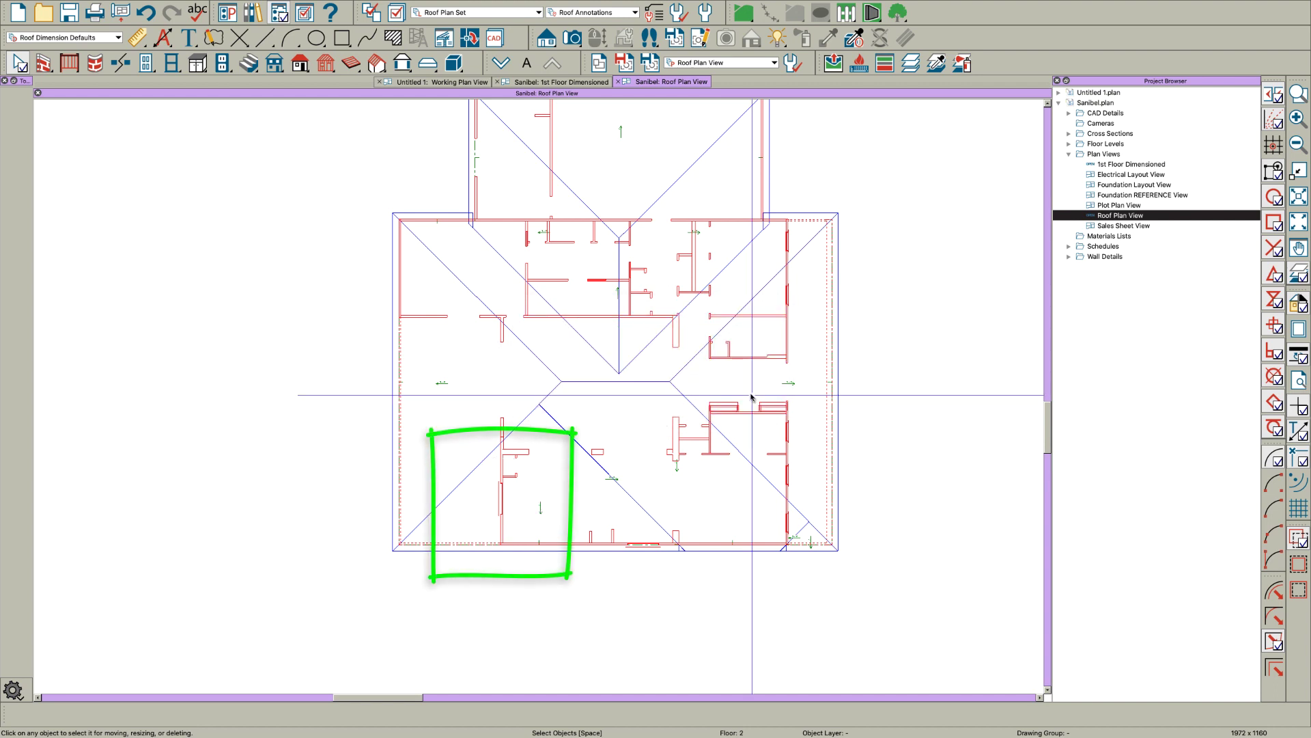
Step: Delete the overlapping roof planes that meet along the stray diagonal over the kitchen side of the house
scroll(681, 539, up, 2)
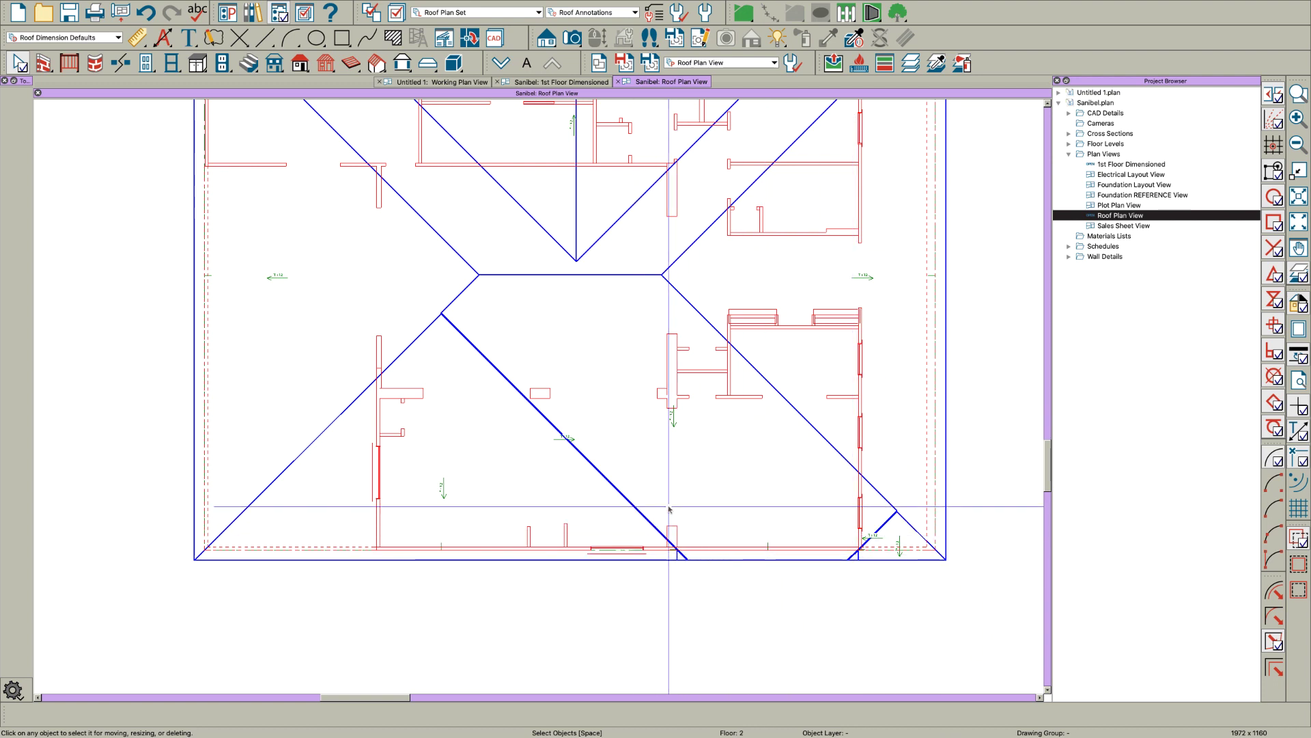
click(626, 505)
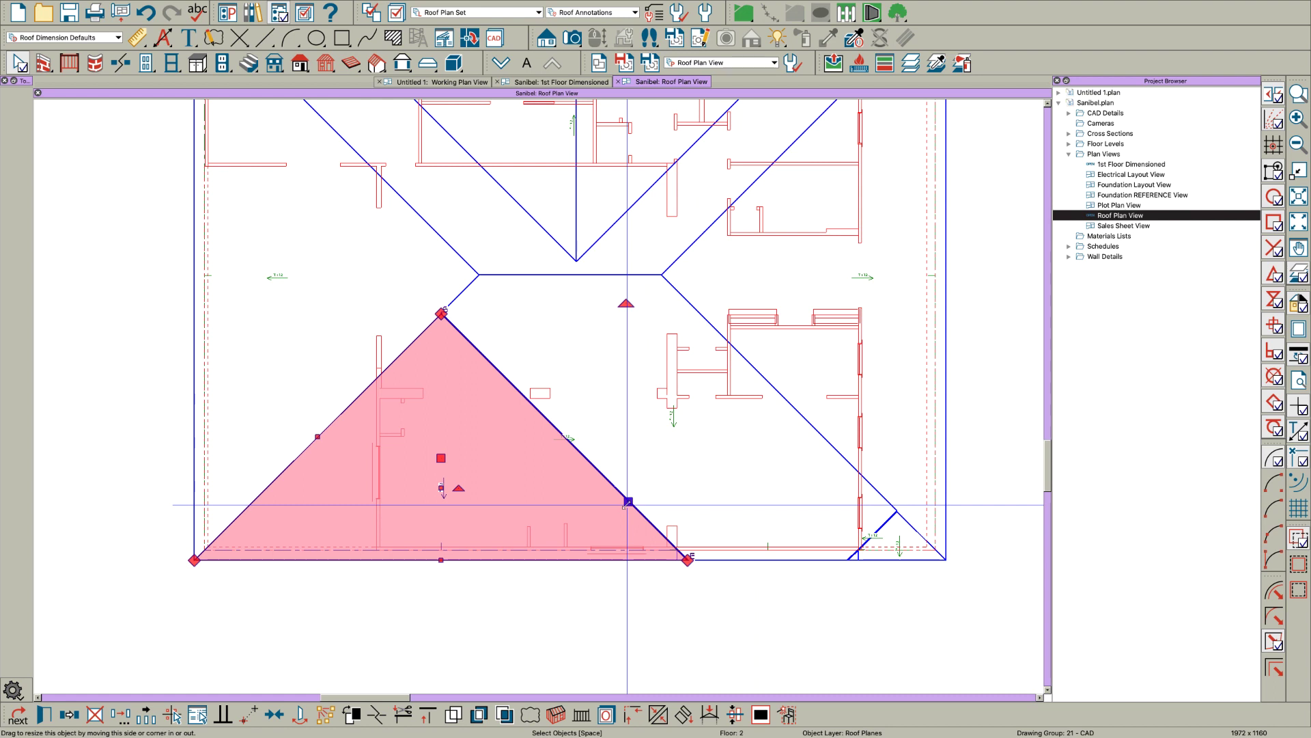
key(Delete)
click(627, 497)
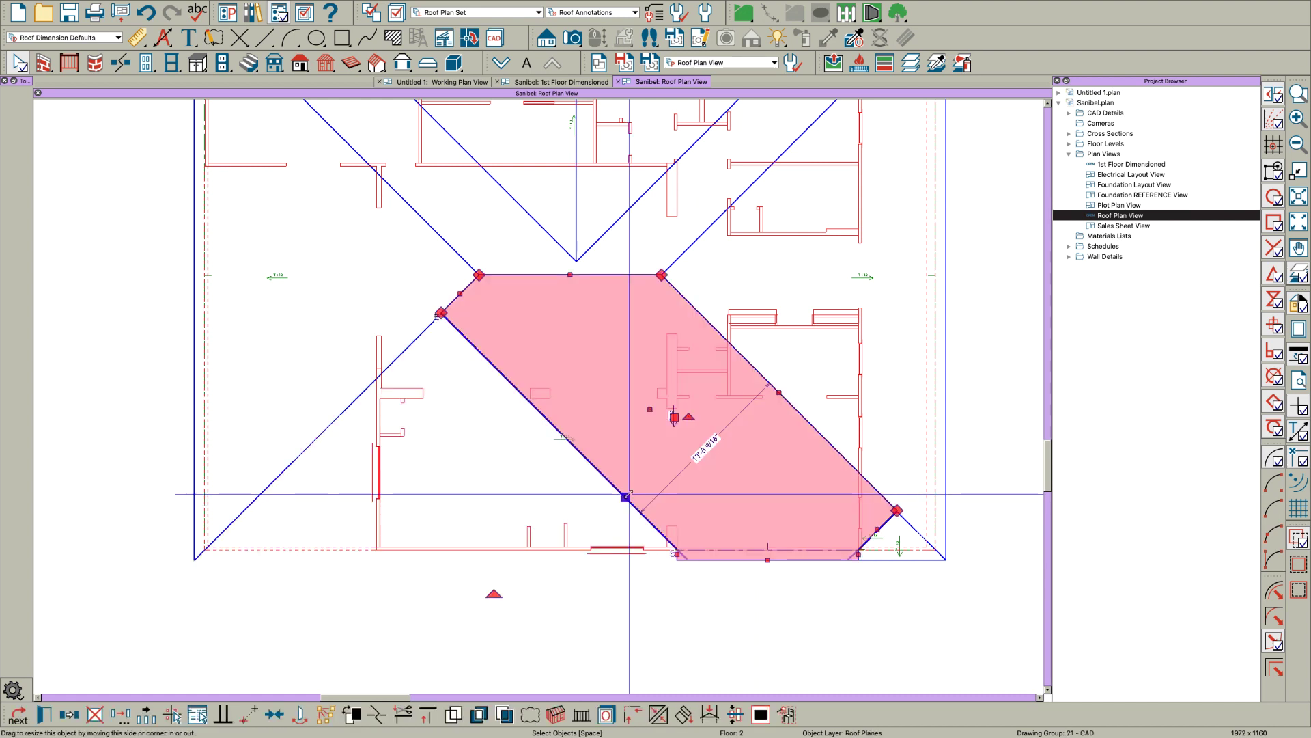
key(Delete)
click(628, 499)
key(Delete)
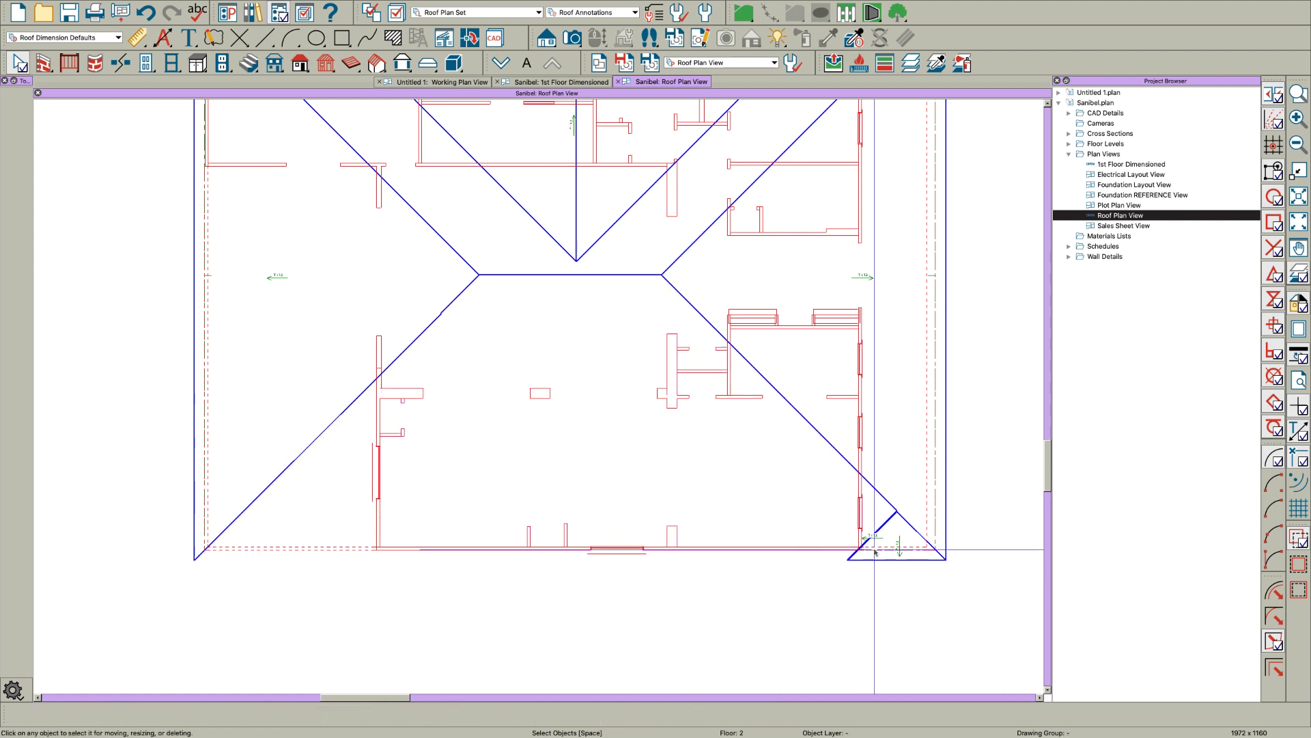
Step: Delete the small leftover roof planes at the front porch corner beside the bar area
click(885, 528)
key(Delete)
click(885, 527)
key(Delete)
Step: Draw a roof plane about 6' wide and 8' deep along the exterior kitchen wall
scroll(903, 527, up, 1)
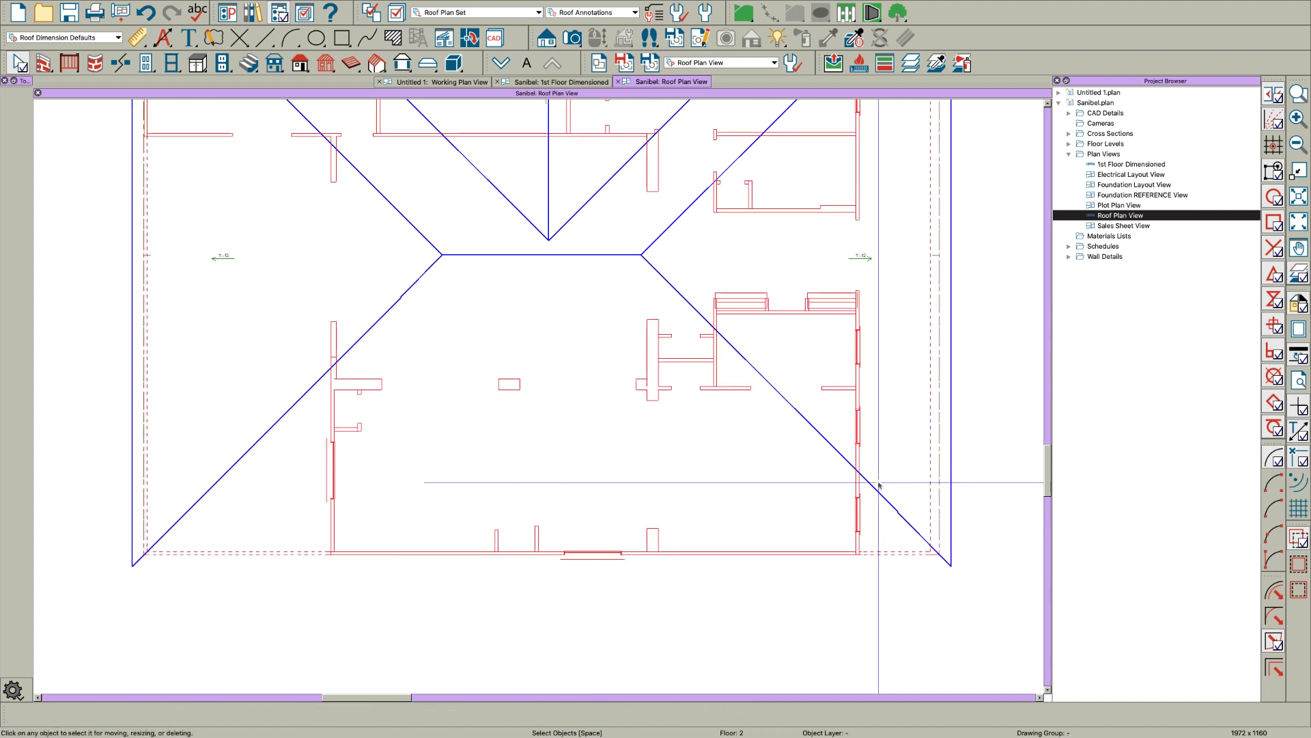
click(874, 489)
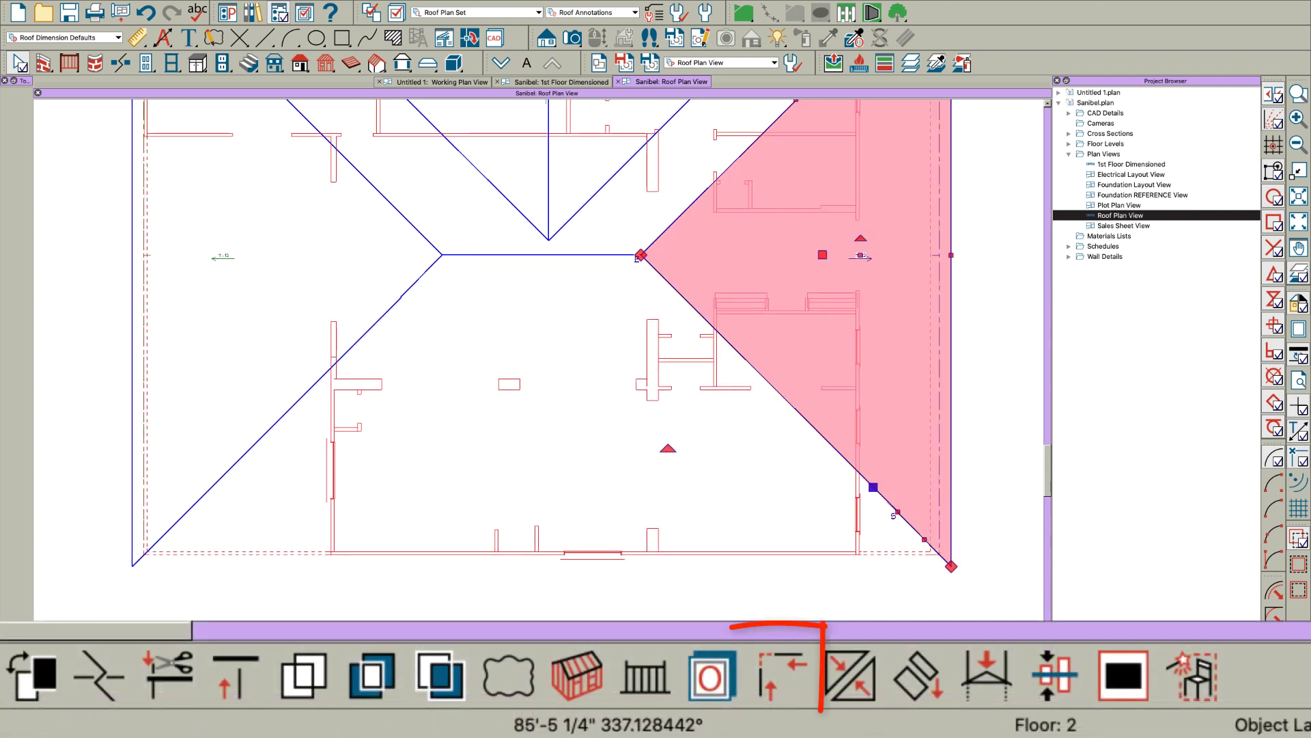
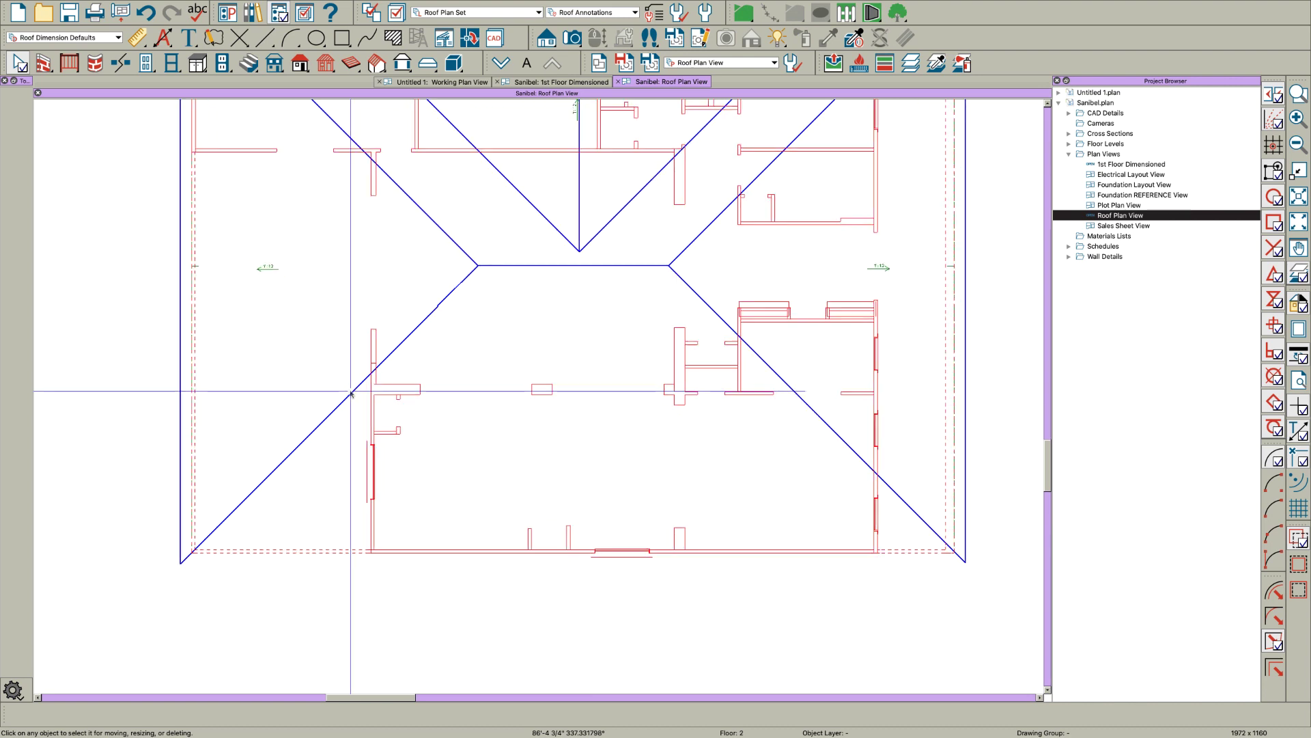
key(r)
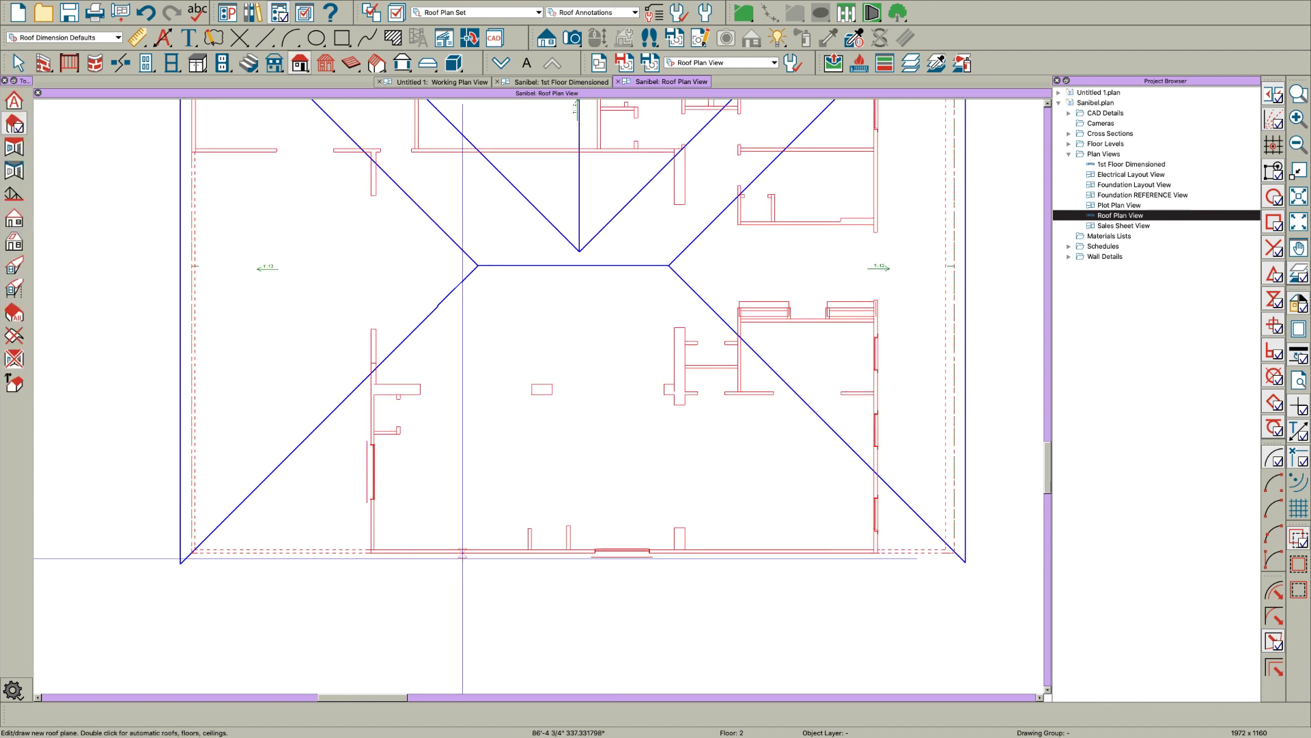
drag(466, 558, 527, 553)
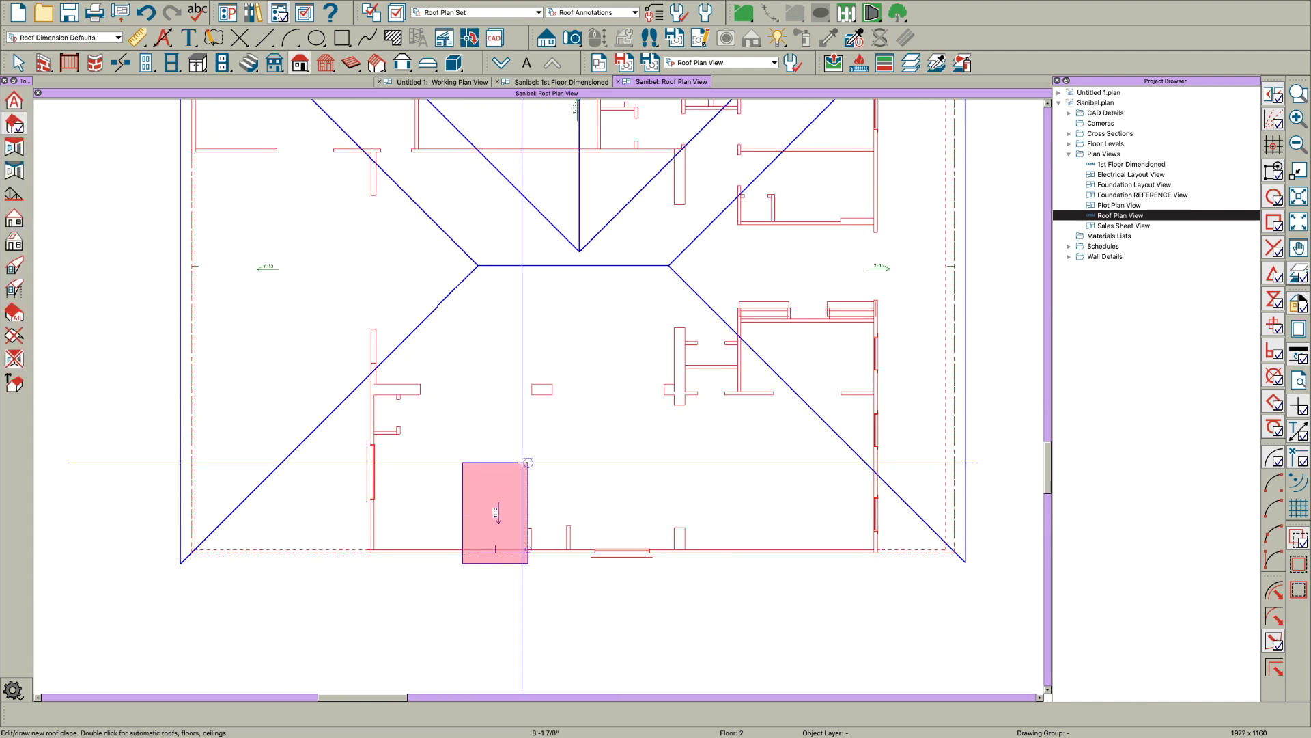
click(522, 463)
key(space)
Step: Try to join the new kitchen-side plane to the front porch roof plane, and undo that join
click(525, 480)
key(j)
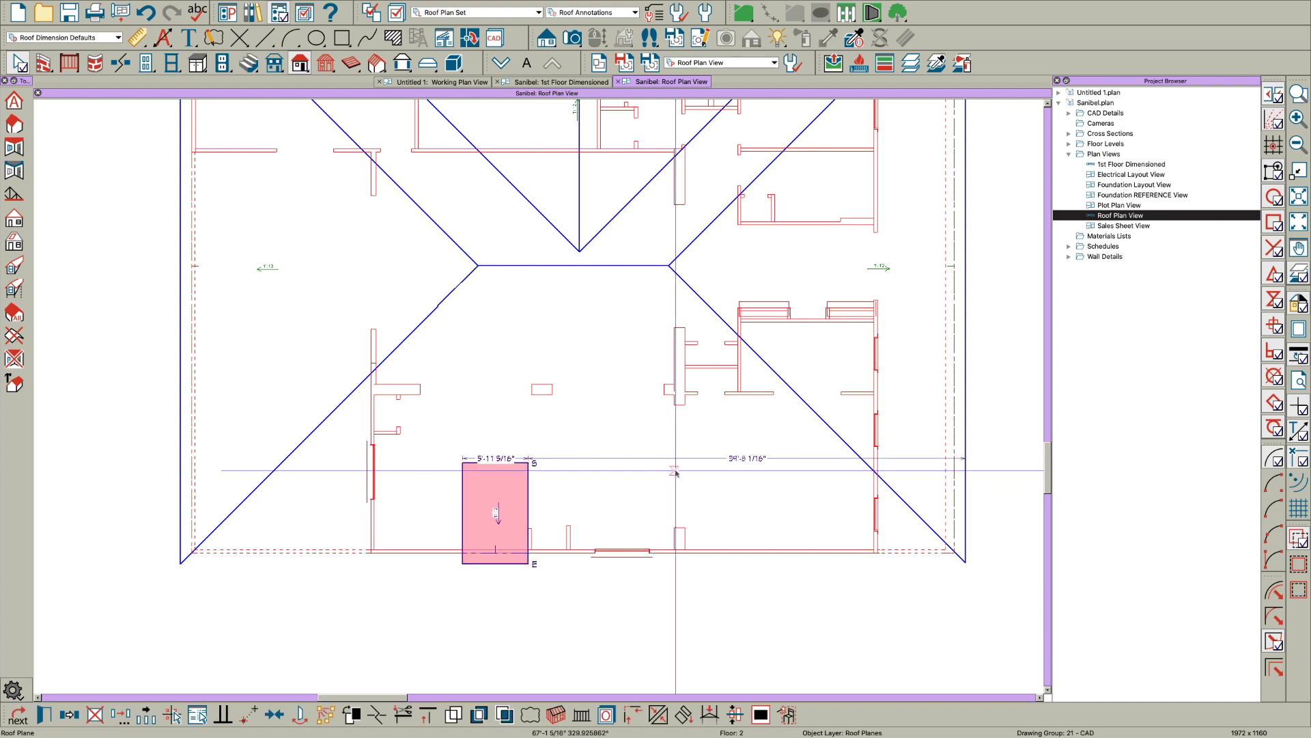
click(838, 436)
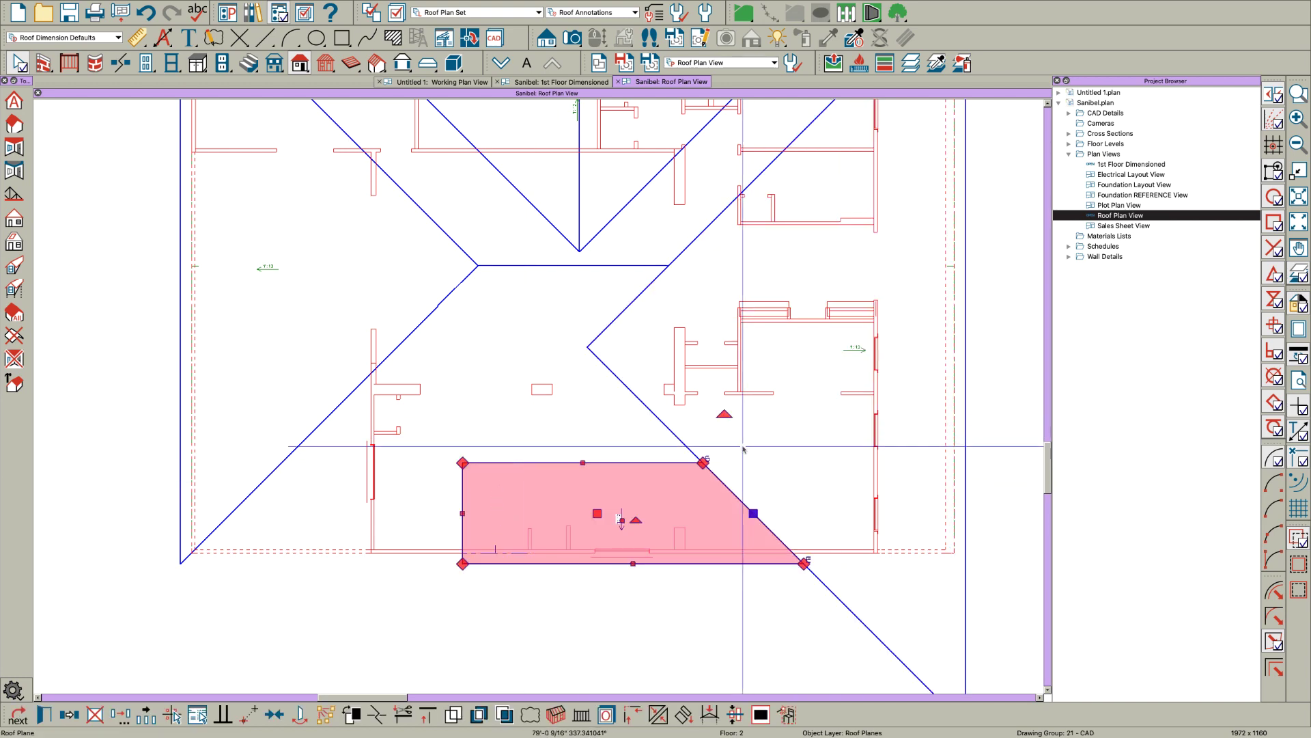
scroll(716, 433, down, 2)
scroll(758, 499, up, 1)
scroll(768, 508, up, 1)
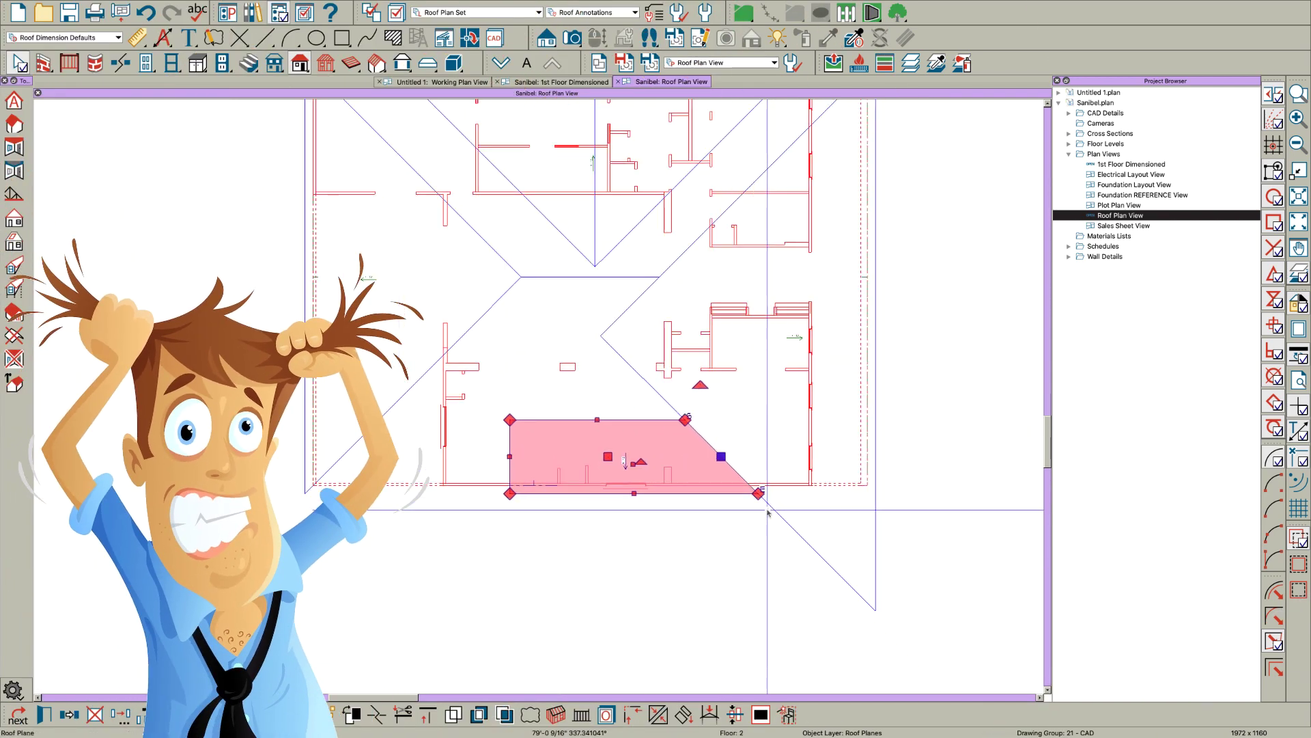
key(Escape)
key(super+z)
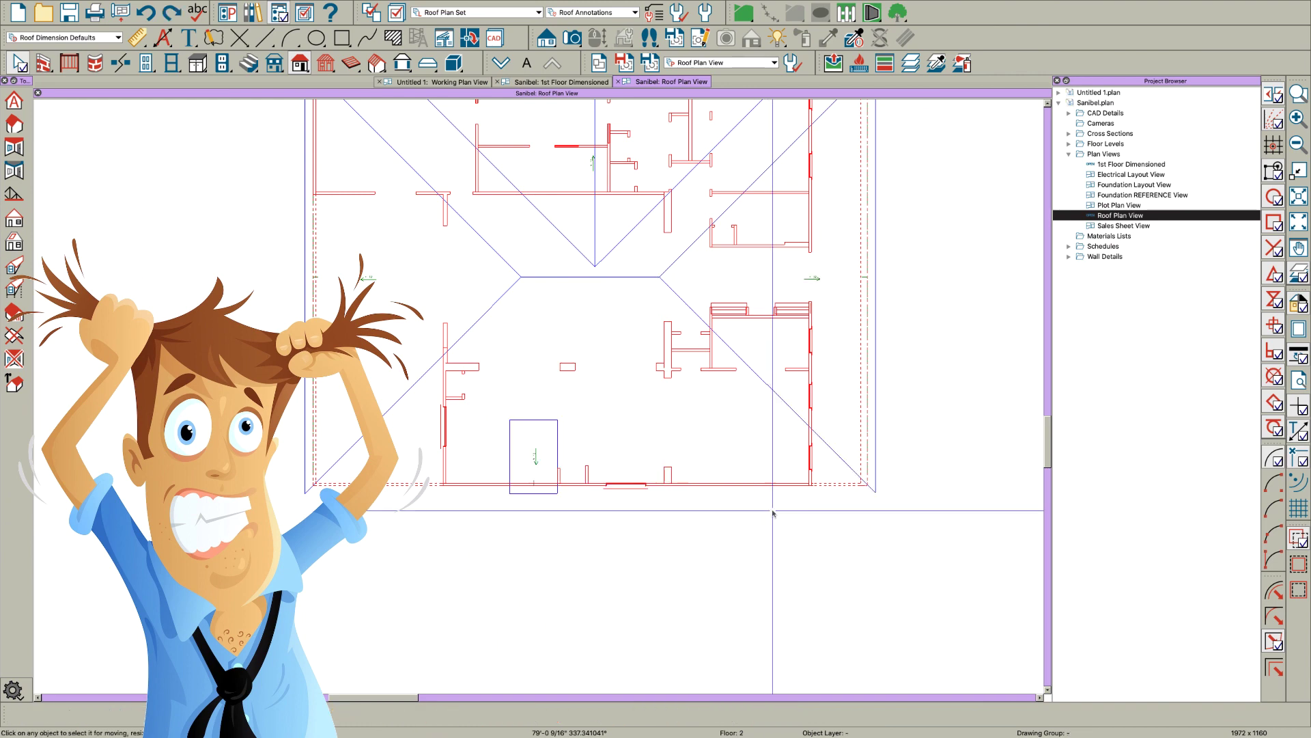
Step: Examine the height and pitch settings of the front porch roof plane
click(828, 454)
scroll(844, 477, up, 1)
scroll(843, 476, up, 2)
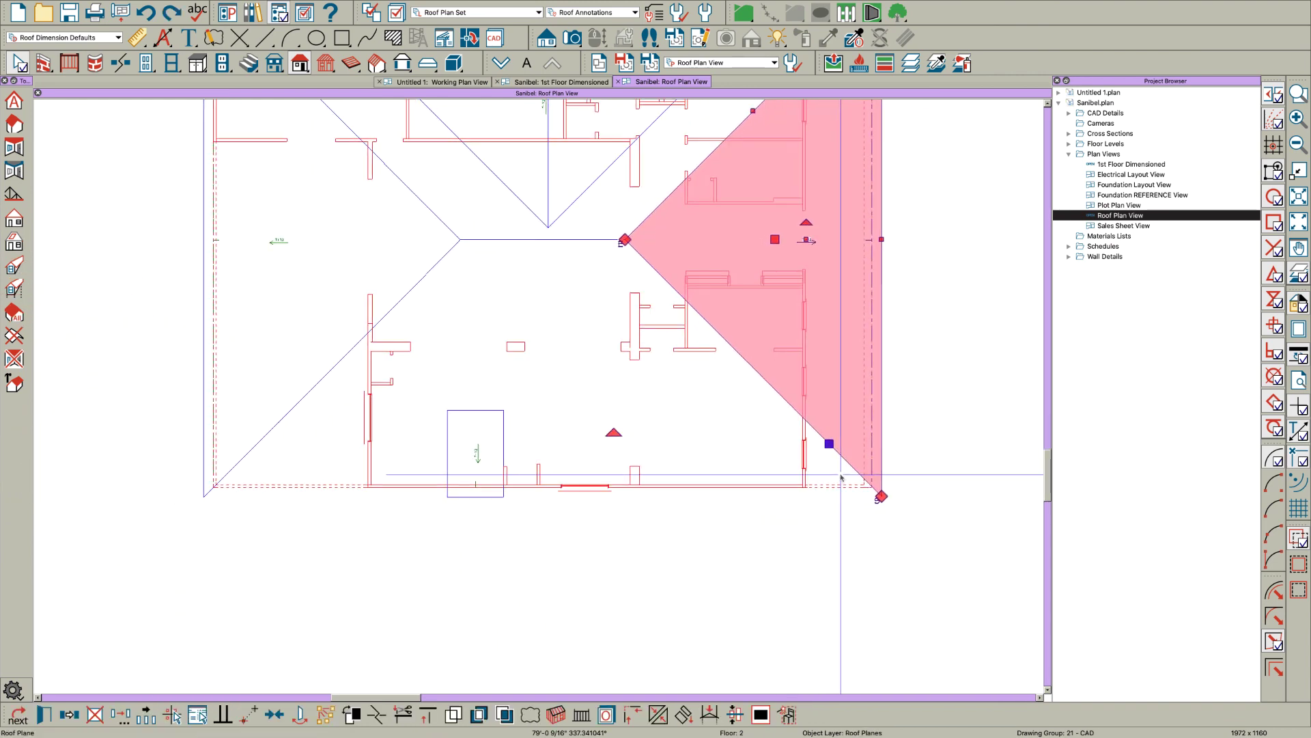
click(508, 458)
click(834, 447)
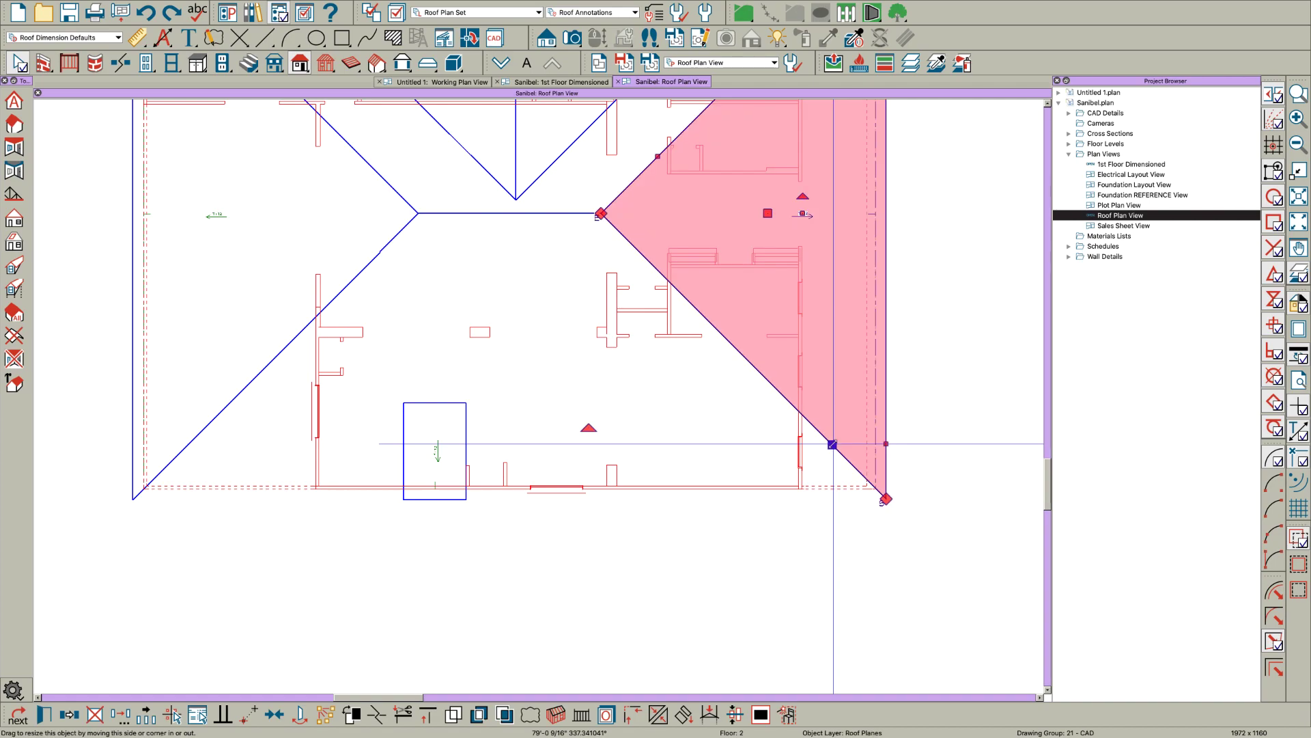
double_click(832, 445)
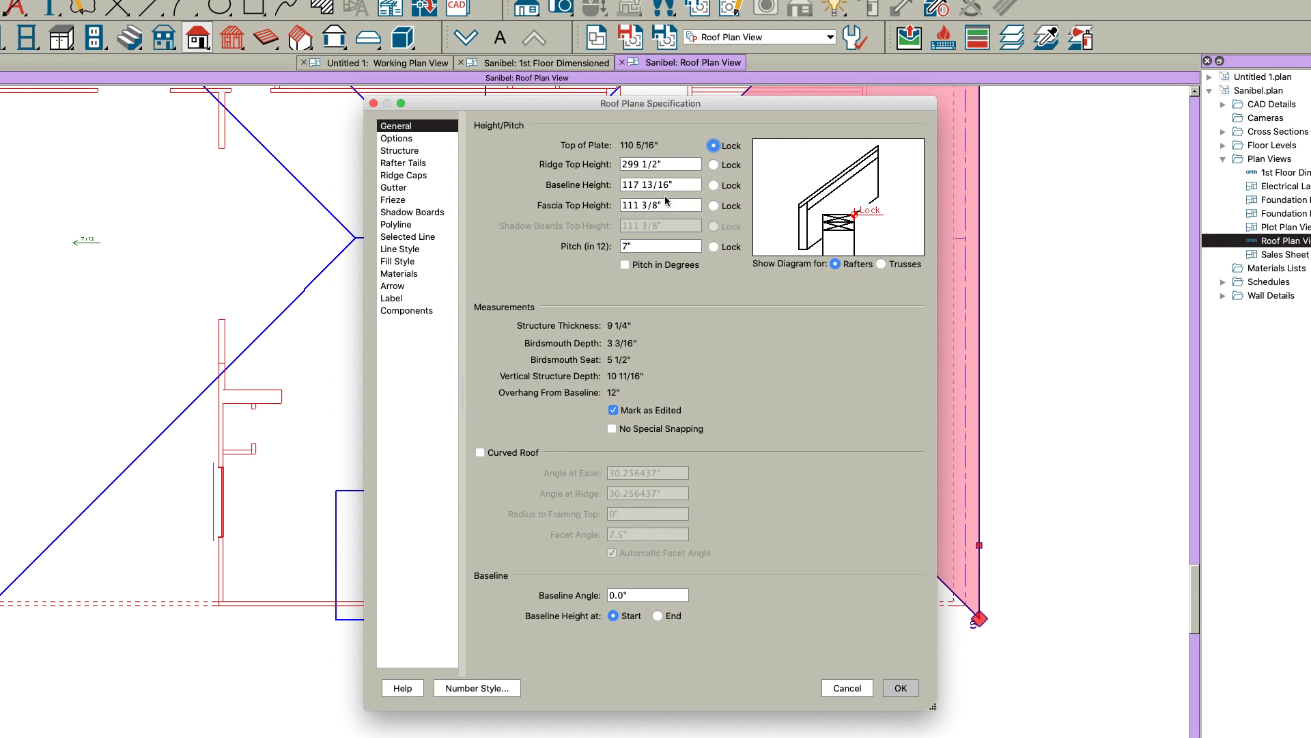
key(Escape)
Step: Check the height and pitch settings of the small manually drawn roof plane, and delete that plane
click(419, 531)
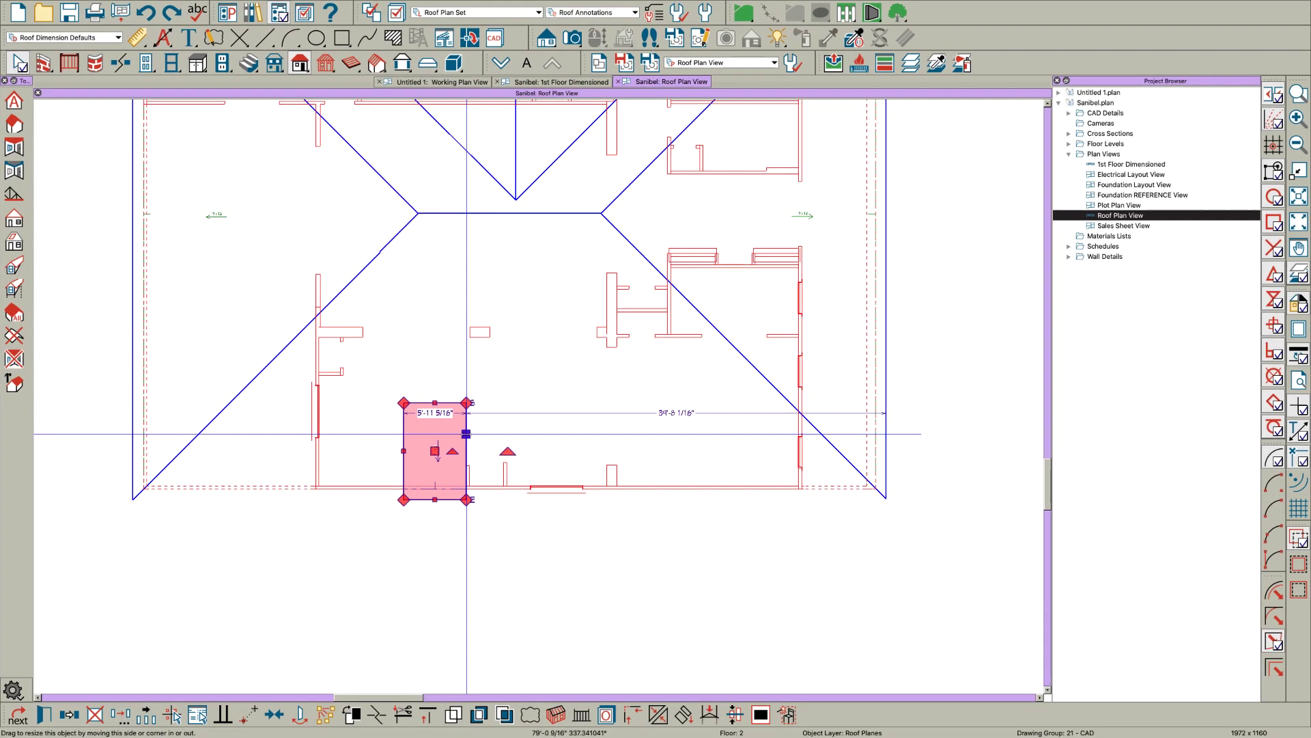
double_click(466, 434)
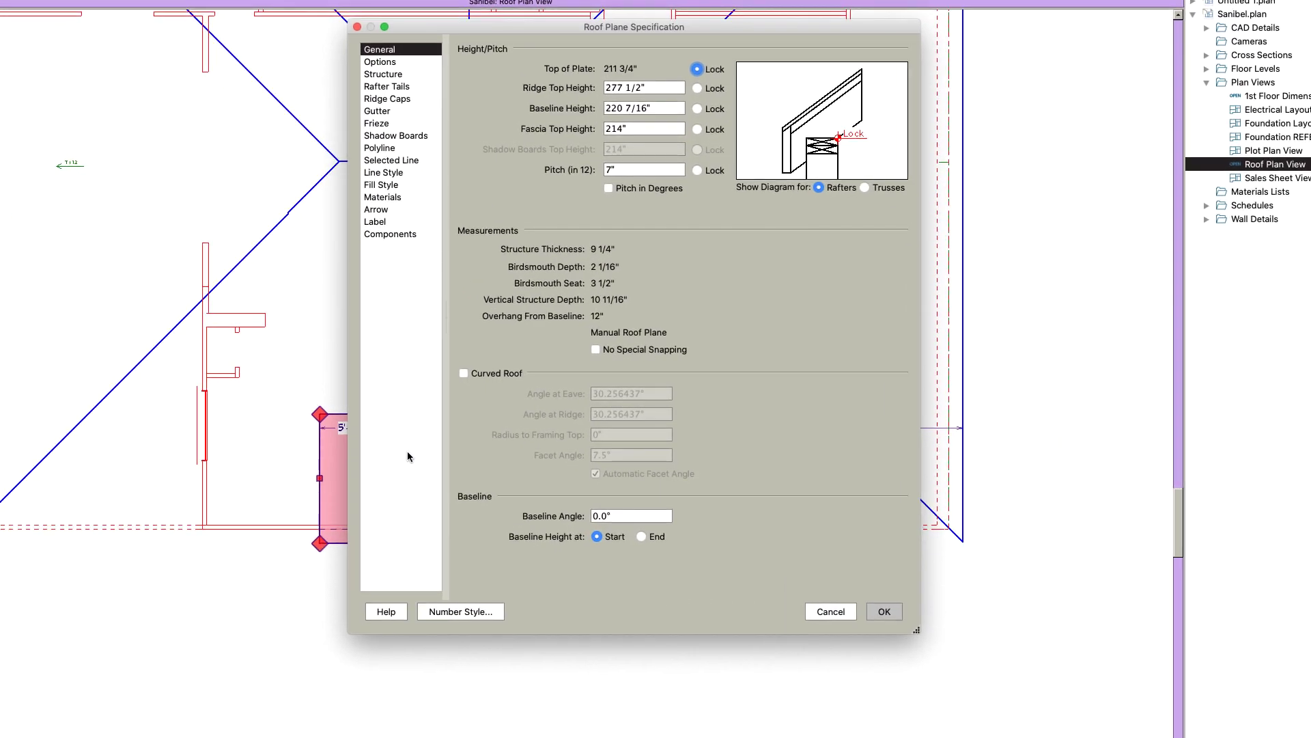
key(Escape)
drag(409, 457, 409, 460)
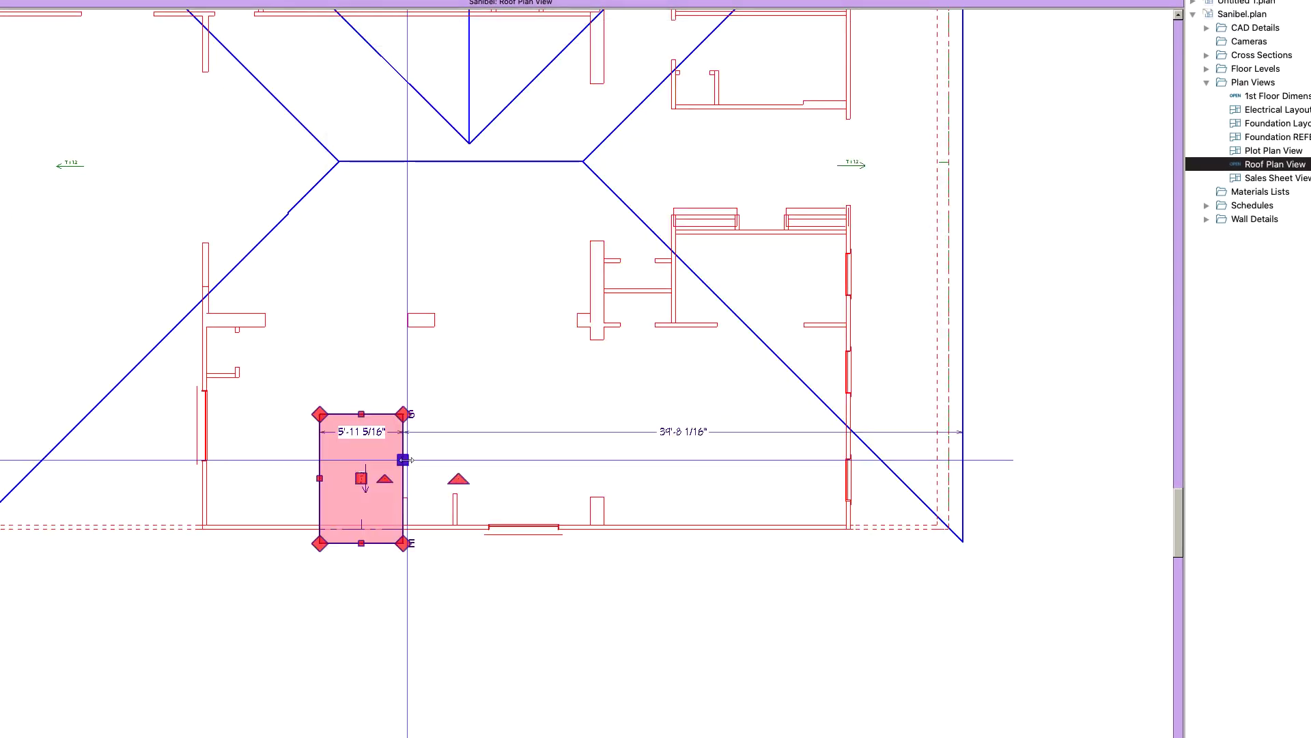
key(Delete)
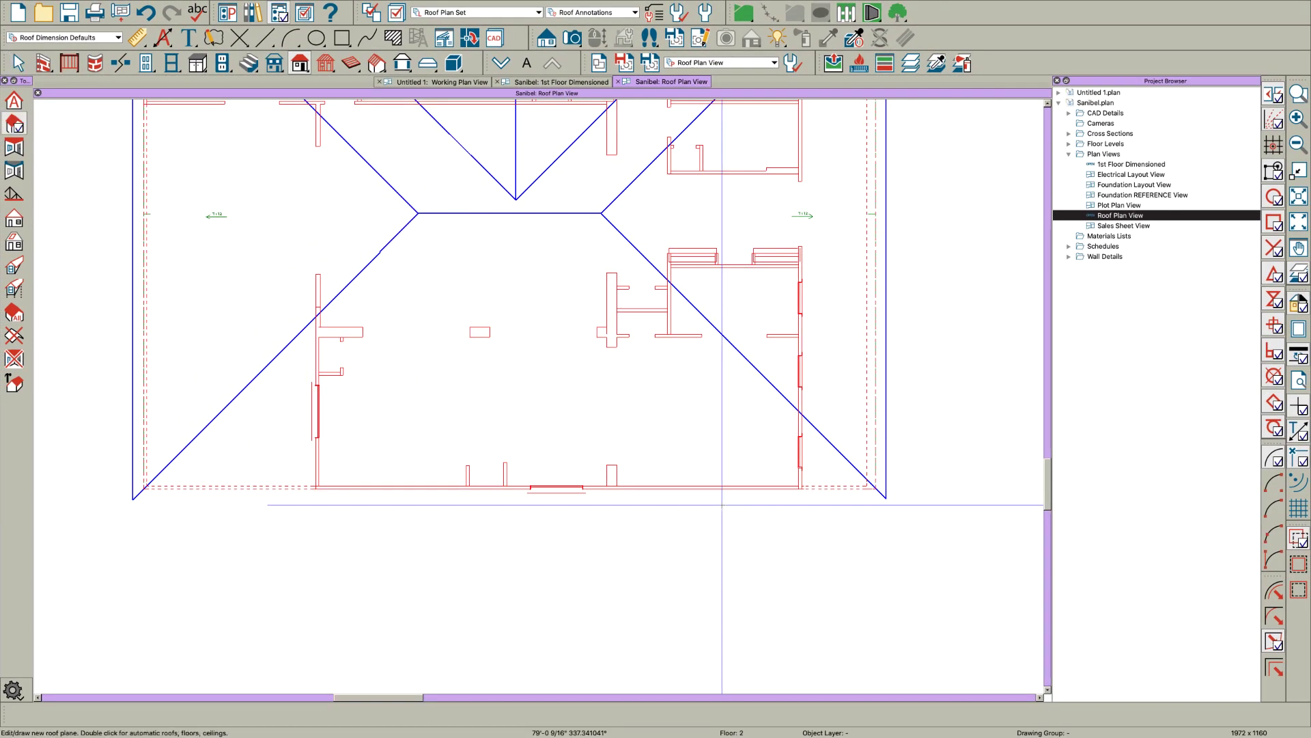
Step: Draw a roof plane about 8' deep along the kitchen-side wall, starting its baseline at the front porch plane's eave corner
scroll(863, 507, up, 2)
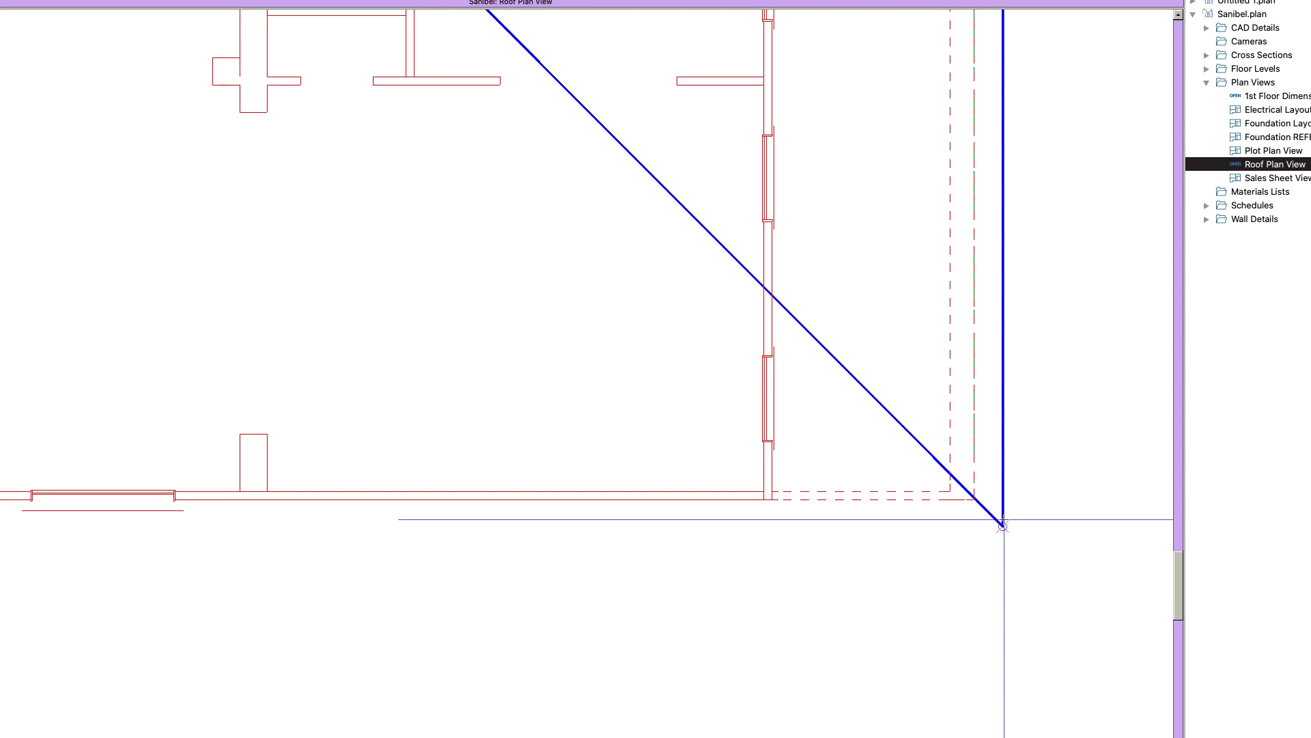
drag(1002, 525, 206, 525)
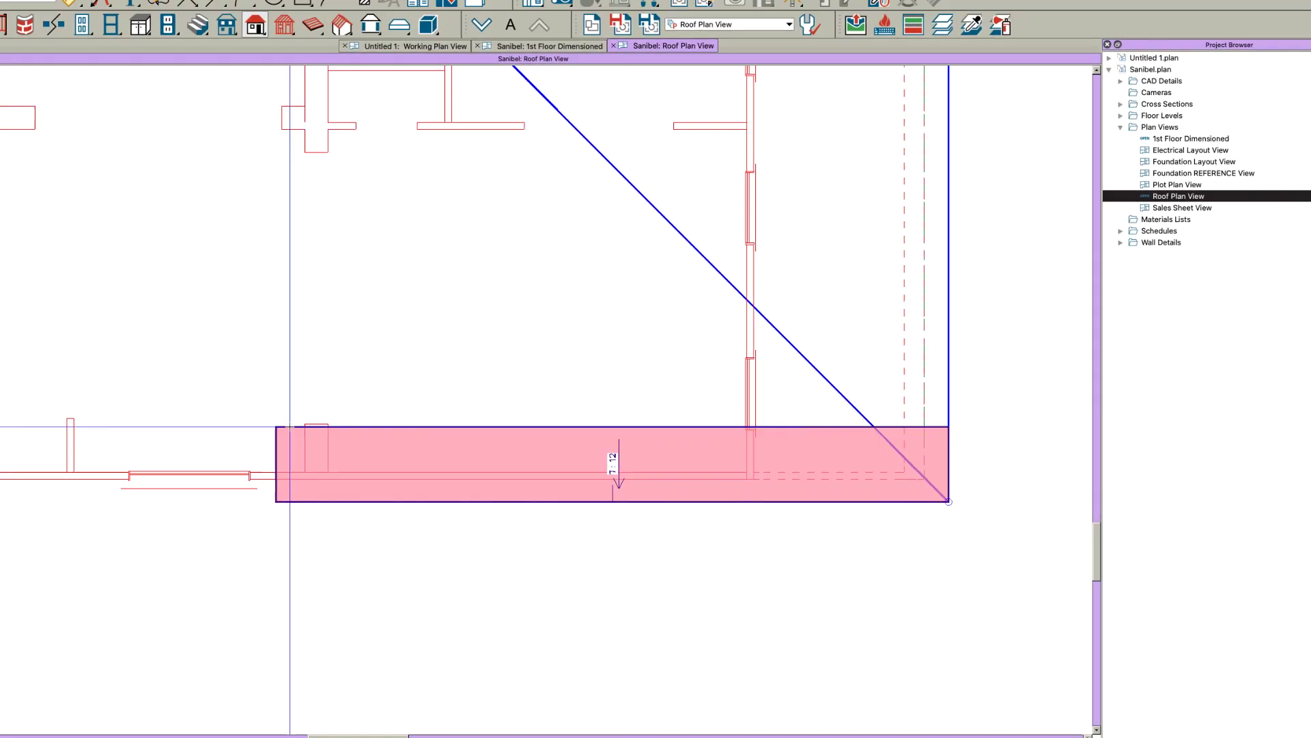
click(335, 303)
key(space)
scroll(510, 422, down, 1)
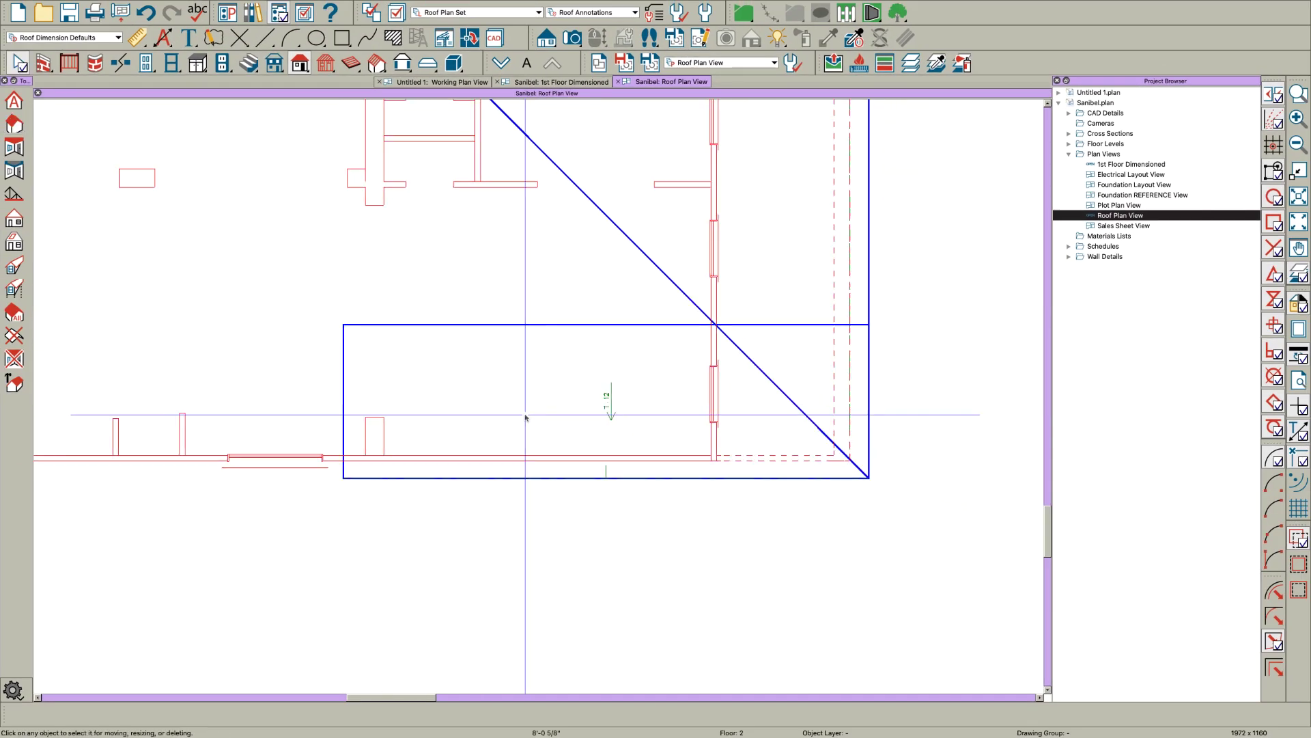
Step: Join the new kitchen-side roof plane to the front porch roof plane along their shared hip
click(611, 331)
drag(869, 324, 700, 315)
click(672, 343)
scroll(728, 404, down, 2)
scroll(570, 403, up, 2)
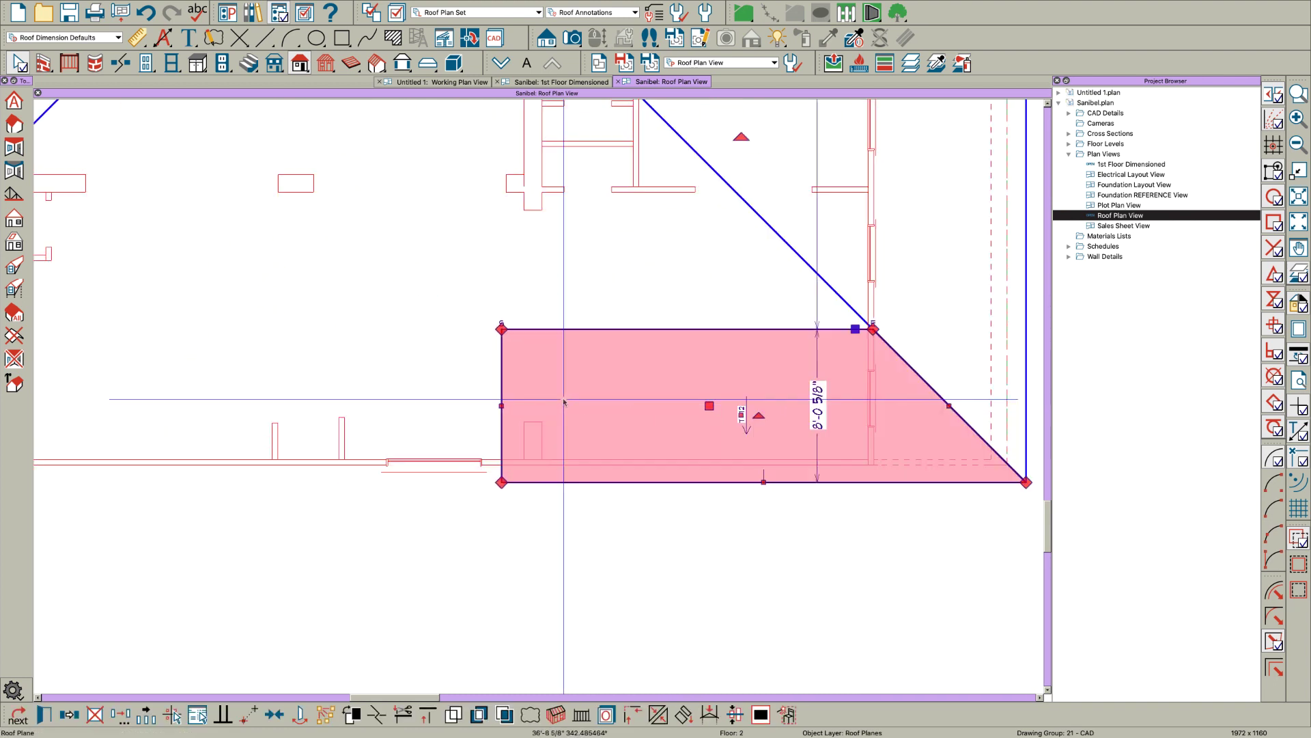
Step: Join the other side edge of the kitchen-side roof plane to the rear porch roof plane along their hip
click(503, 399)
scroll(616, 401, down, 2)
key(j)
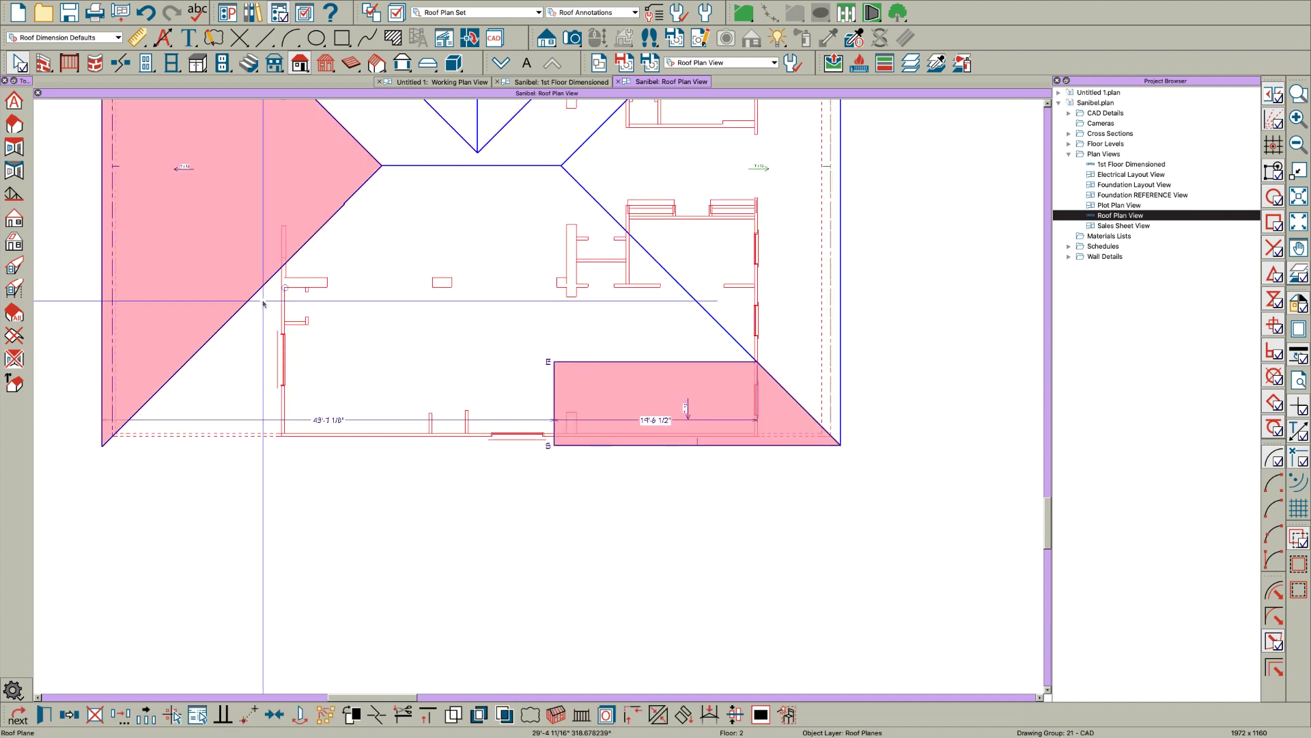
click(255, 297)
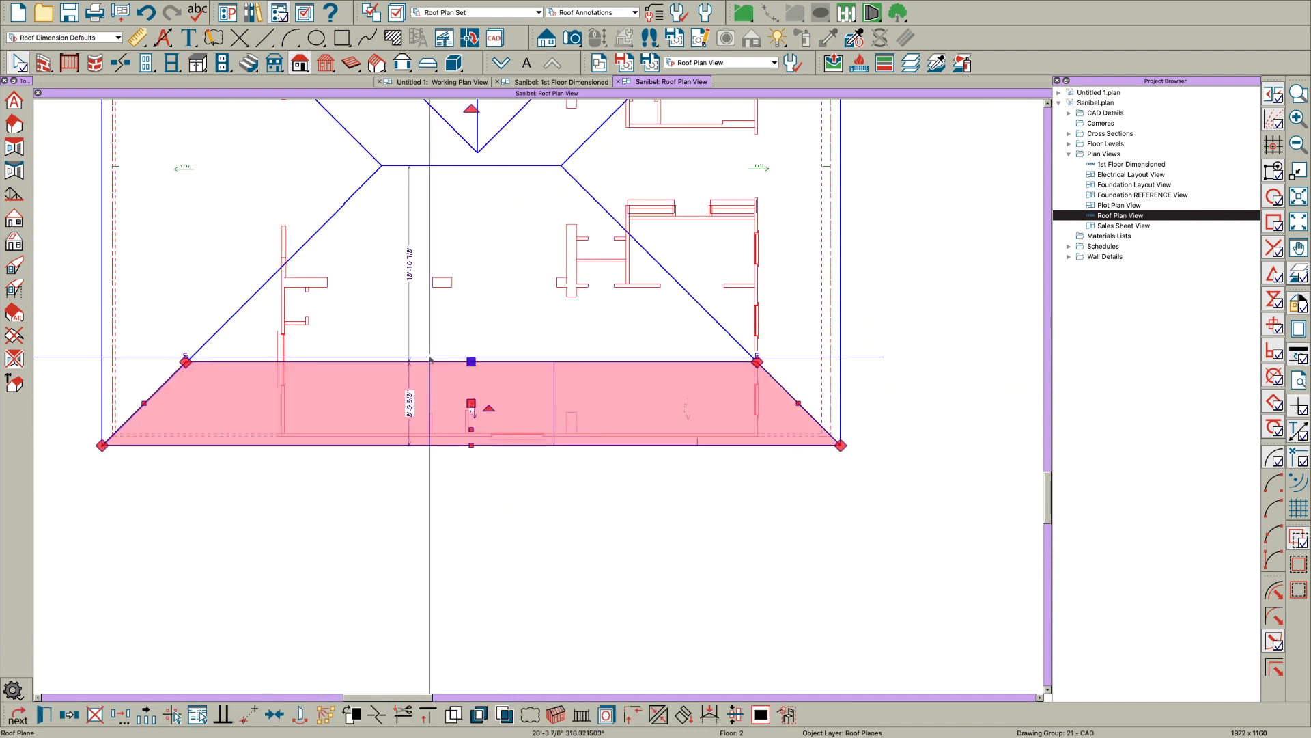
Step: Join the kitchen-side roof plane's upper edge to the opposite main roof plane at the ridge
click(454, 169)
click(454, 168)
key(Escape)
scroll(639, 322, down, 1)
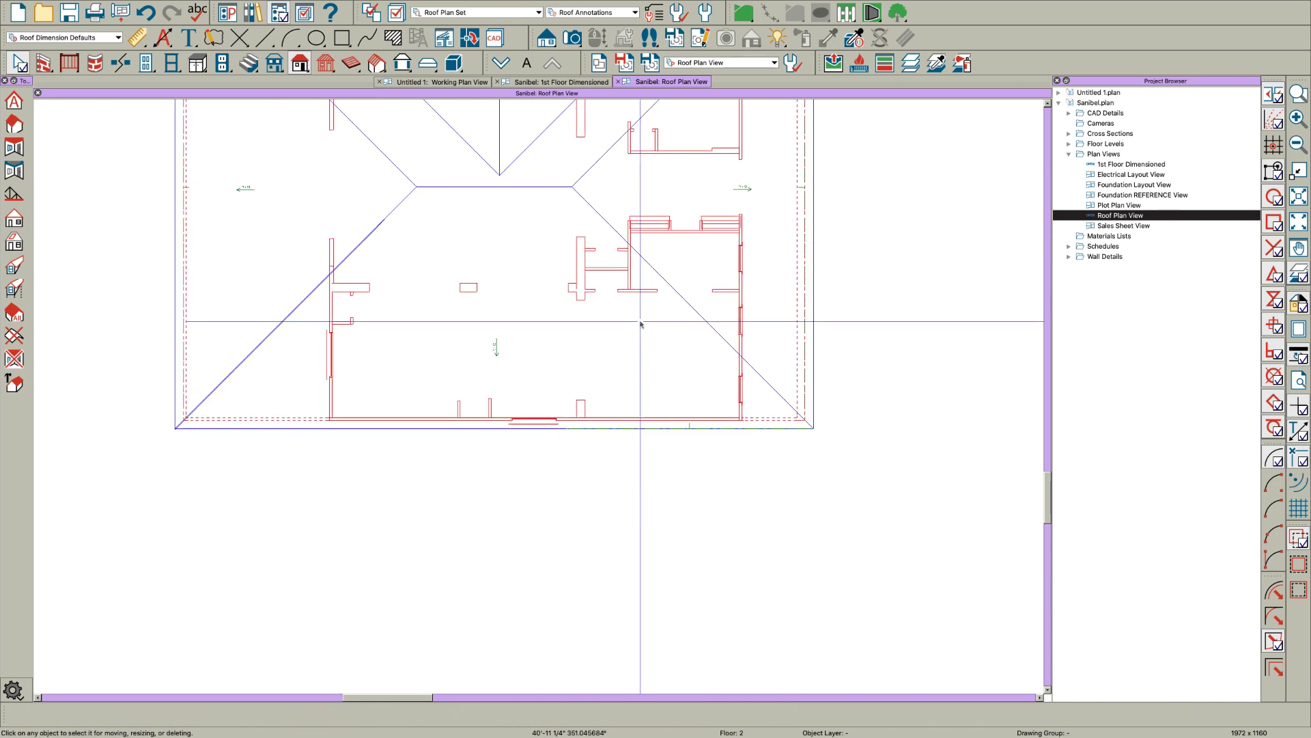
Step: Join the short broken hip edge of the left-hand roof plane to that plane's eave edge, accepting deletion of the intervening lines
scroll(377, 254, up, 4)
click(363, 210)
drag(363, 210, 365, 207)
key(Escape)
scroll(544, 269, down, 1)
scroll(377, 242, up, 1)
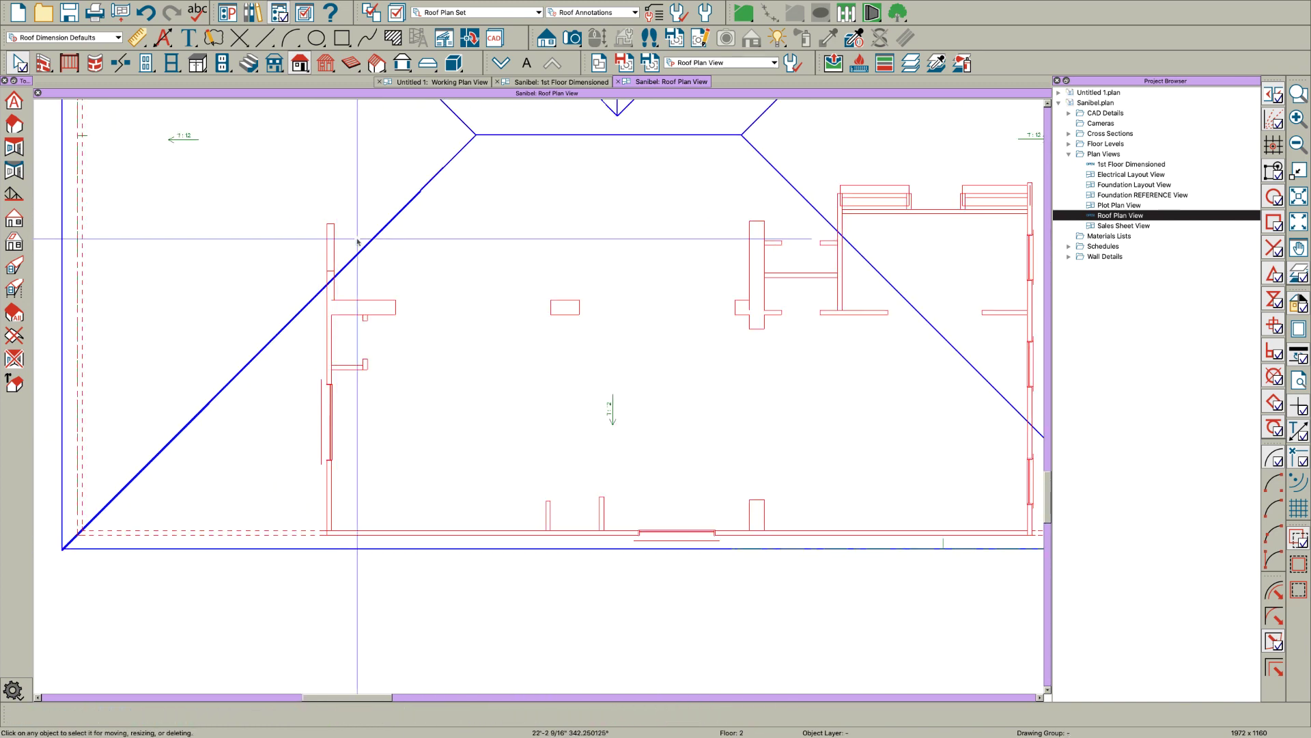
click(370, 236)
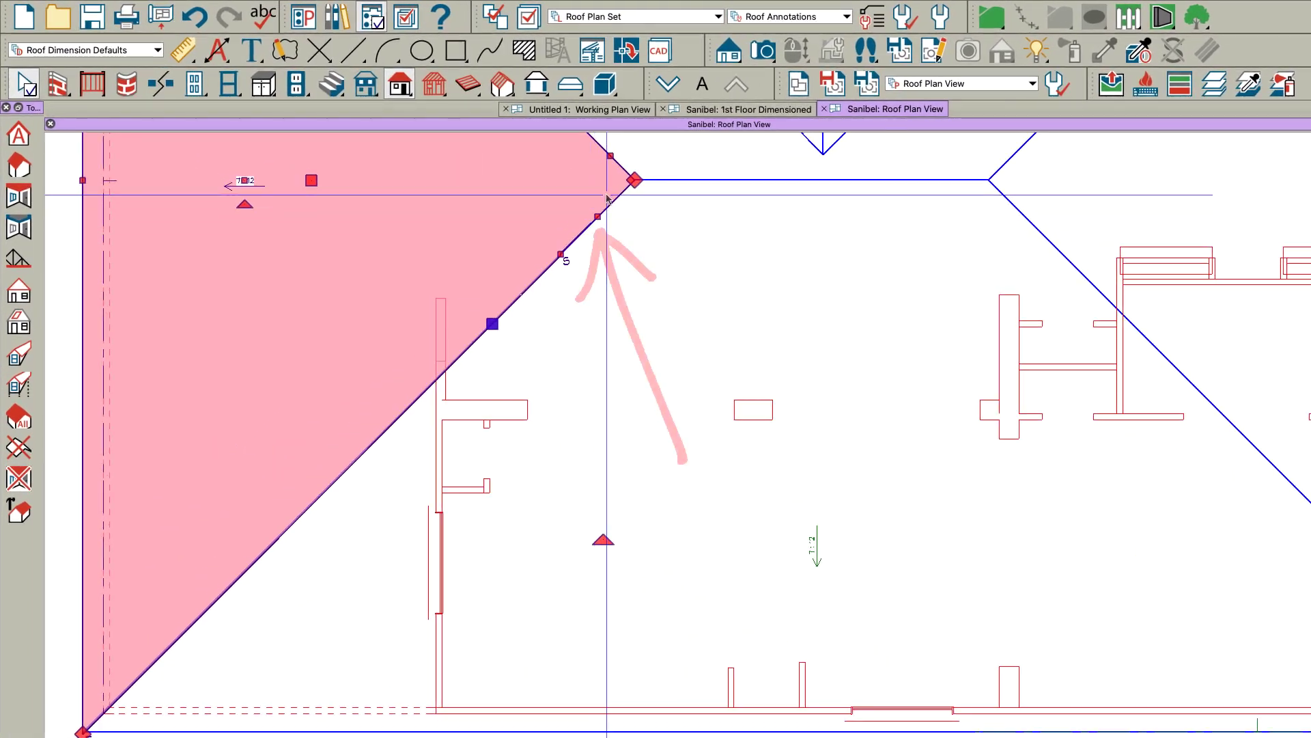
key(Escape)
click(610, 202)
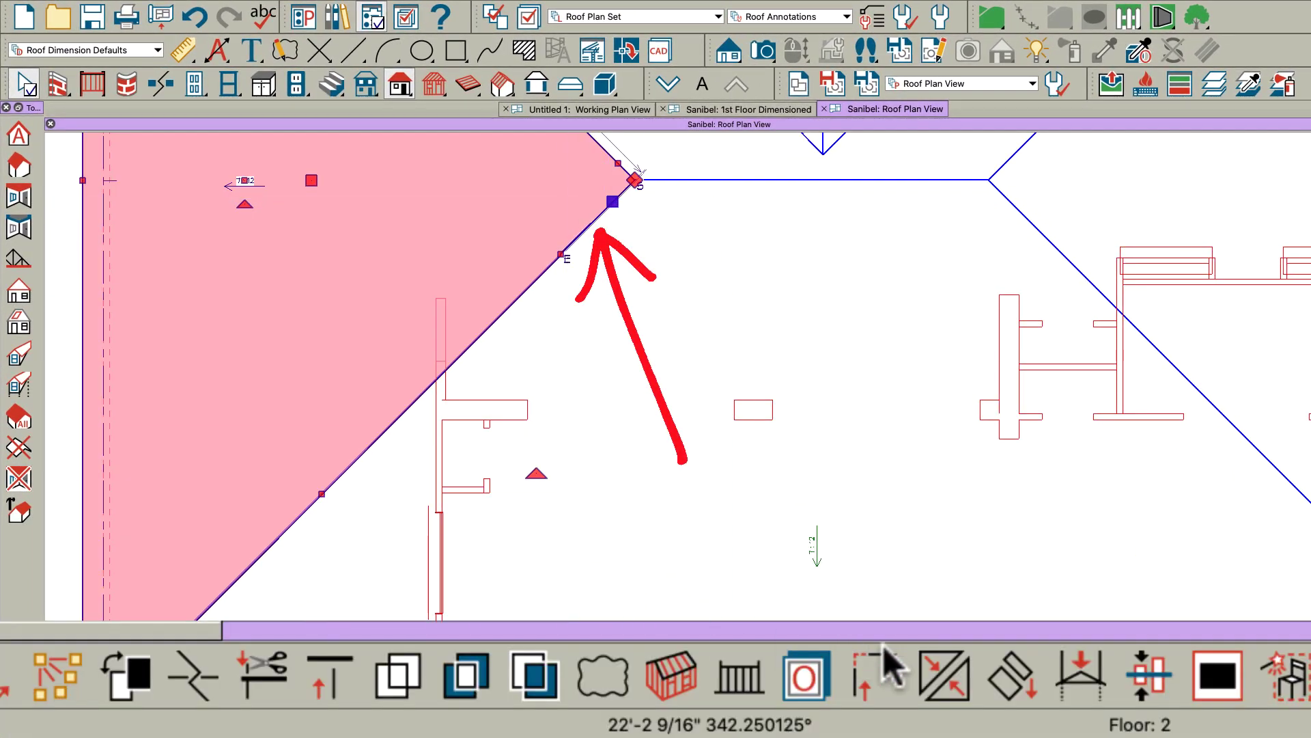
click(871, 662)
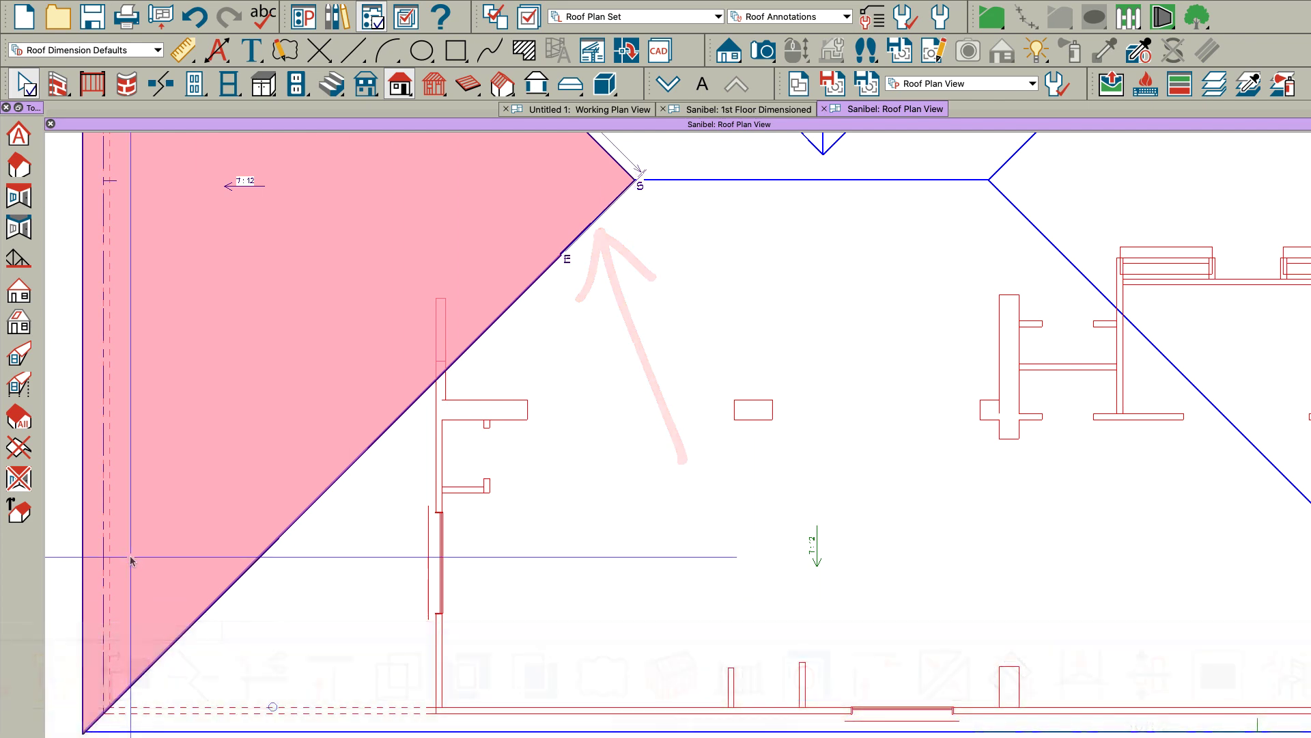
click(78, 535)
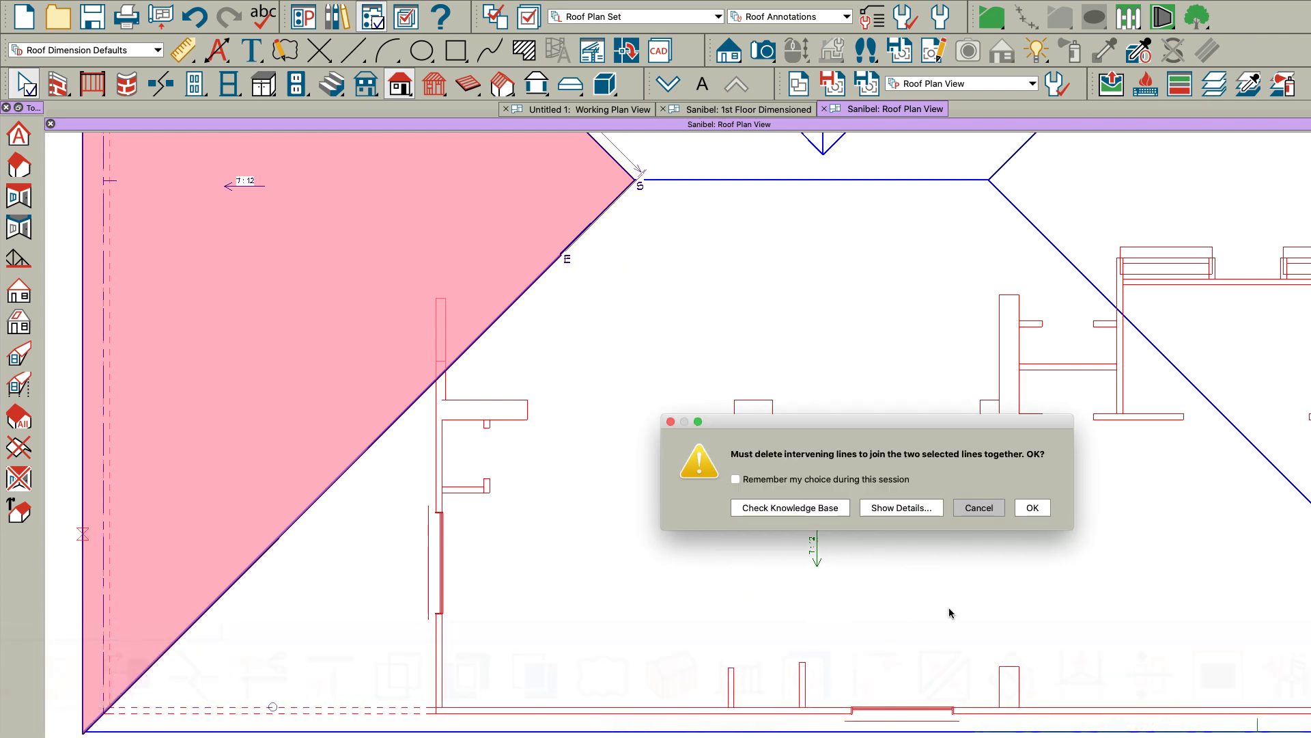
click(1036, 507)
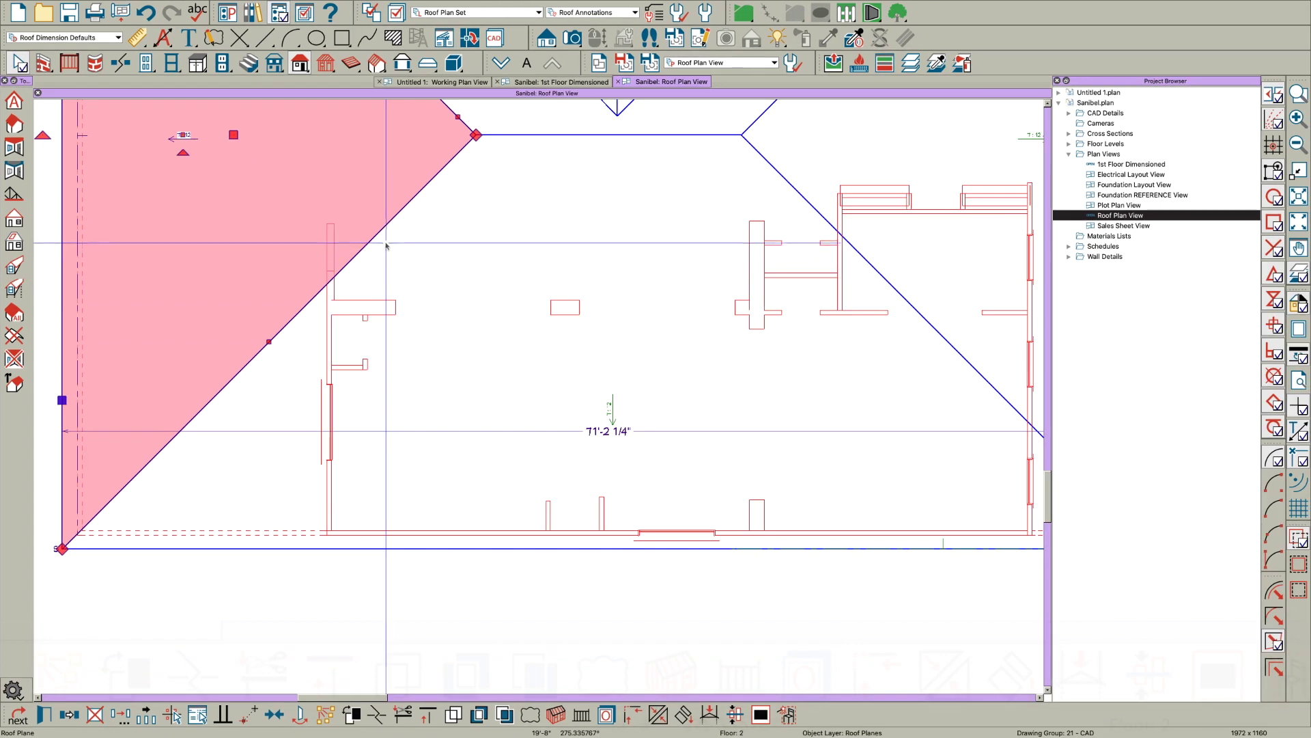
Step: Check both roof planes along the repaired hip, and examine the hips, valleys and ridge across the whole roof plan
key(Escape)
click(382, 241)
click(378, 236)
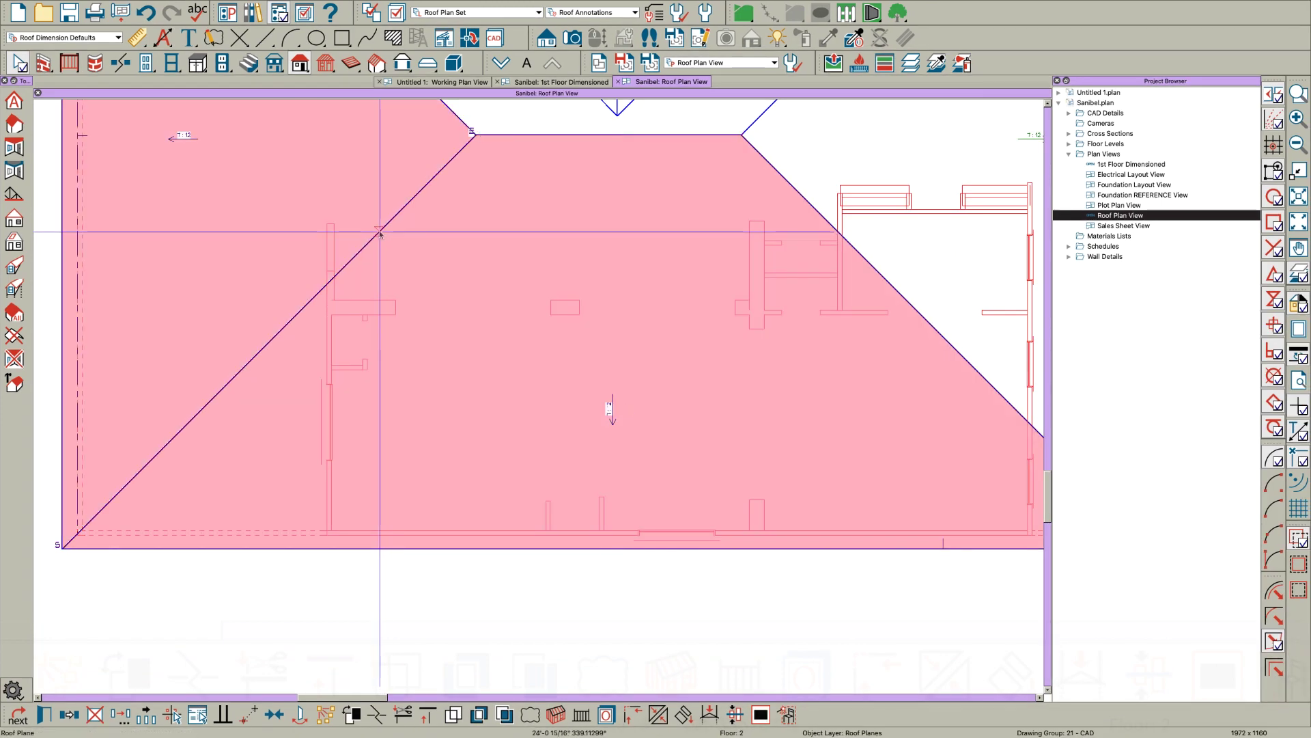
key(Escape)
scroll(654, 373, down, 3)
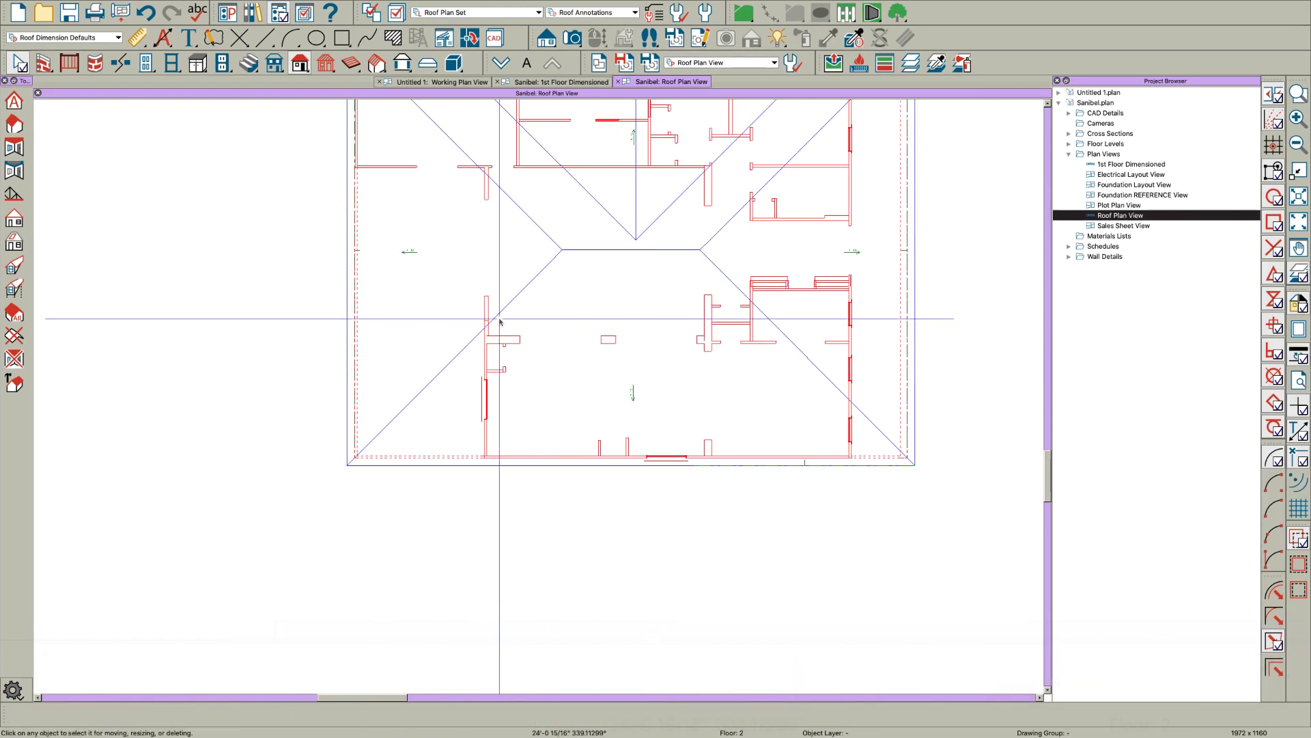
scroll(582, 392, down, 1)
scroll(582, 393, down, 2)
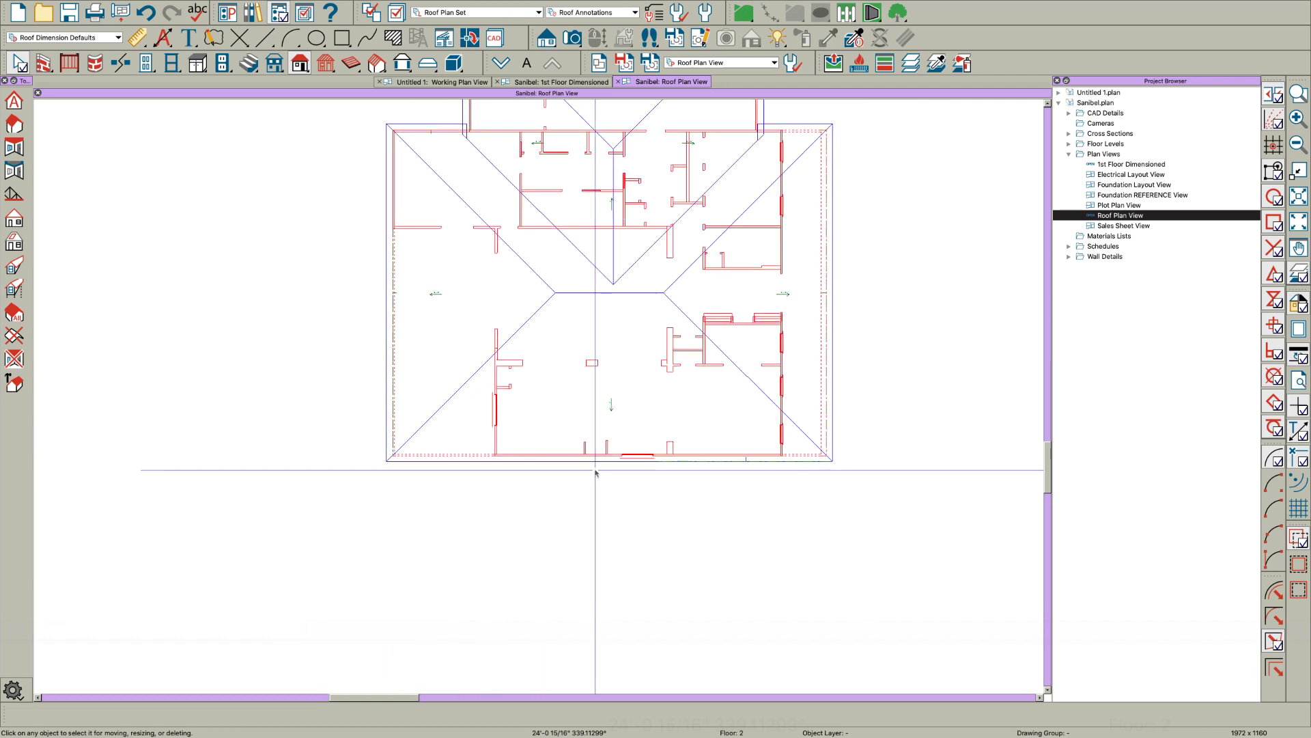
scroll(620, 212, up, 1)
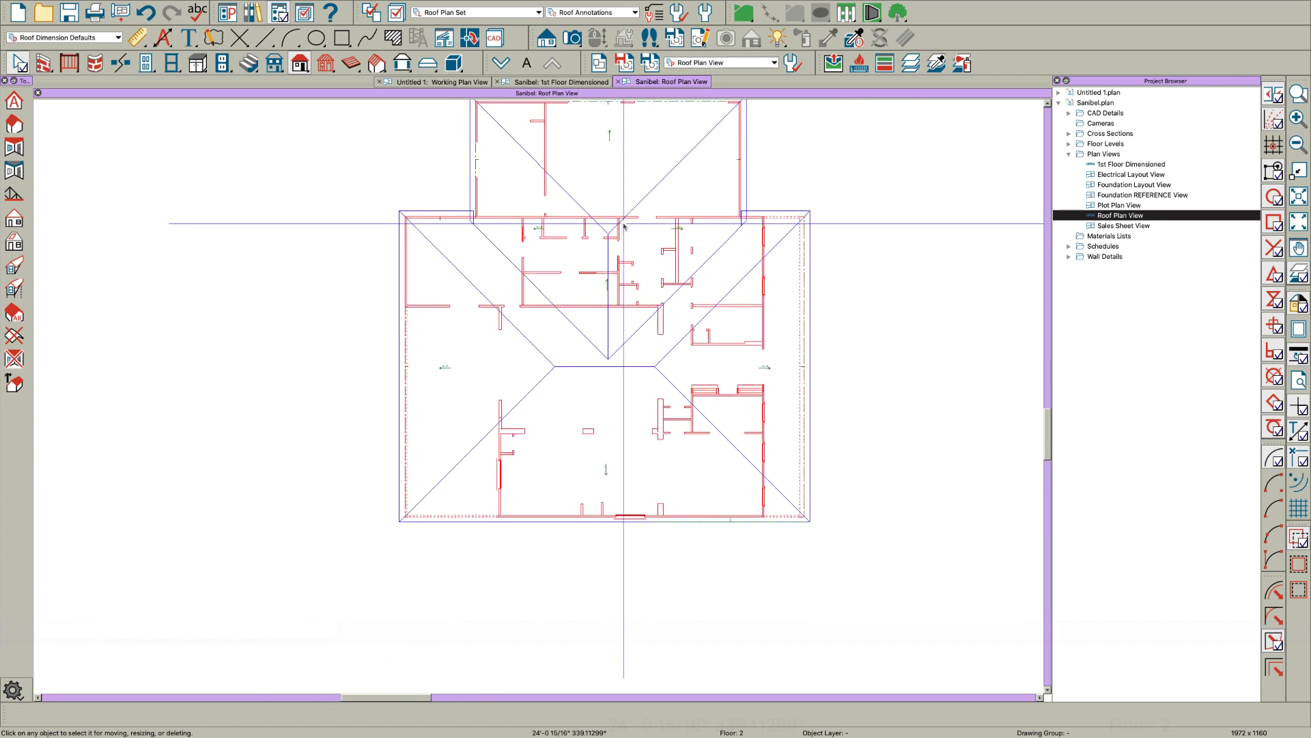
middle_drag(622, 219, 629, 334)
scroll(744, 493, up, 3)
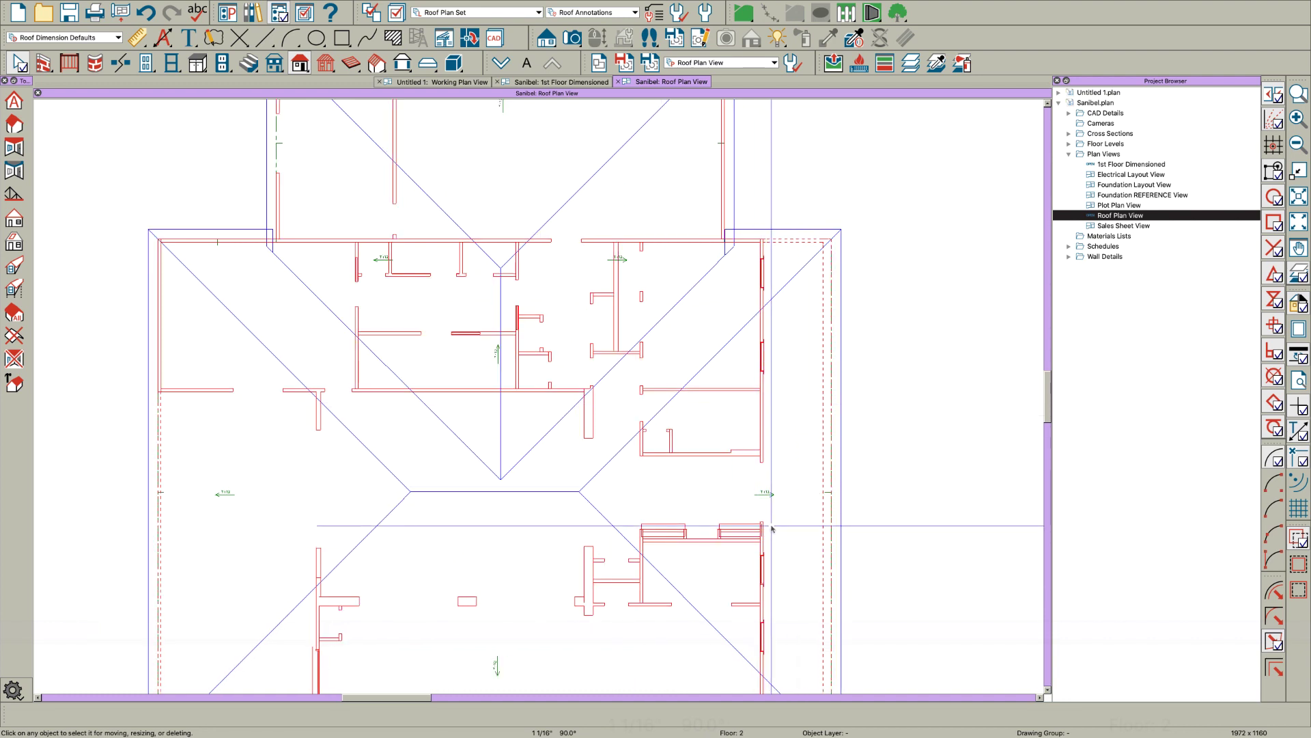
scroll(796, 508, up, 1)
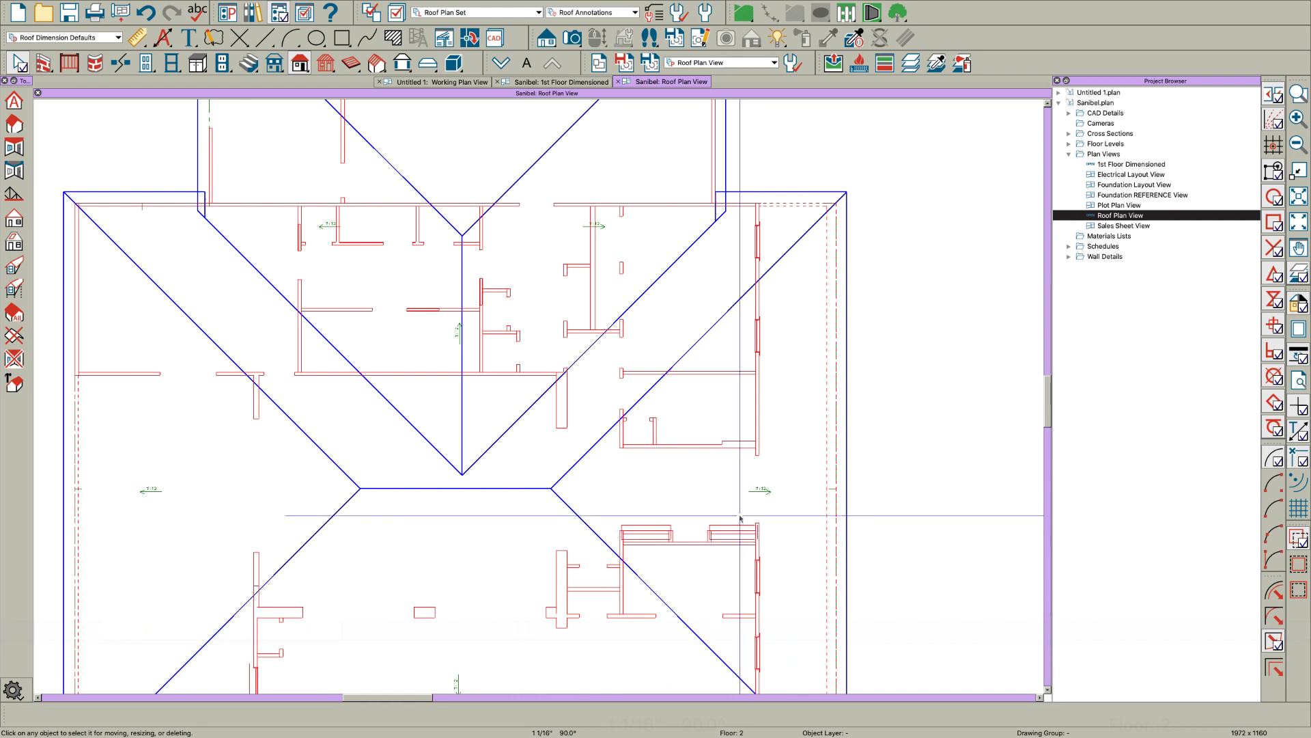
scroll(638, 432, down, 2)
scroll(693, 486, up, 3)
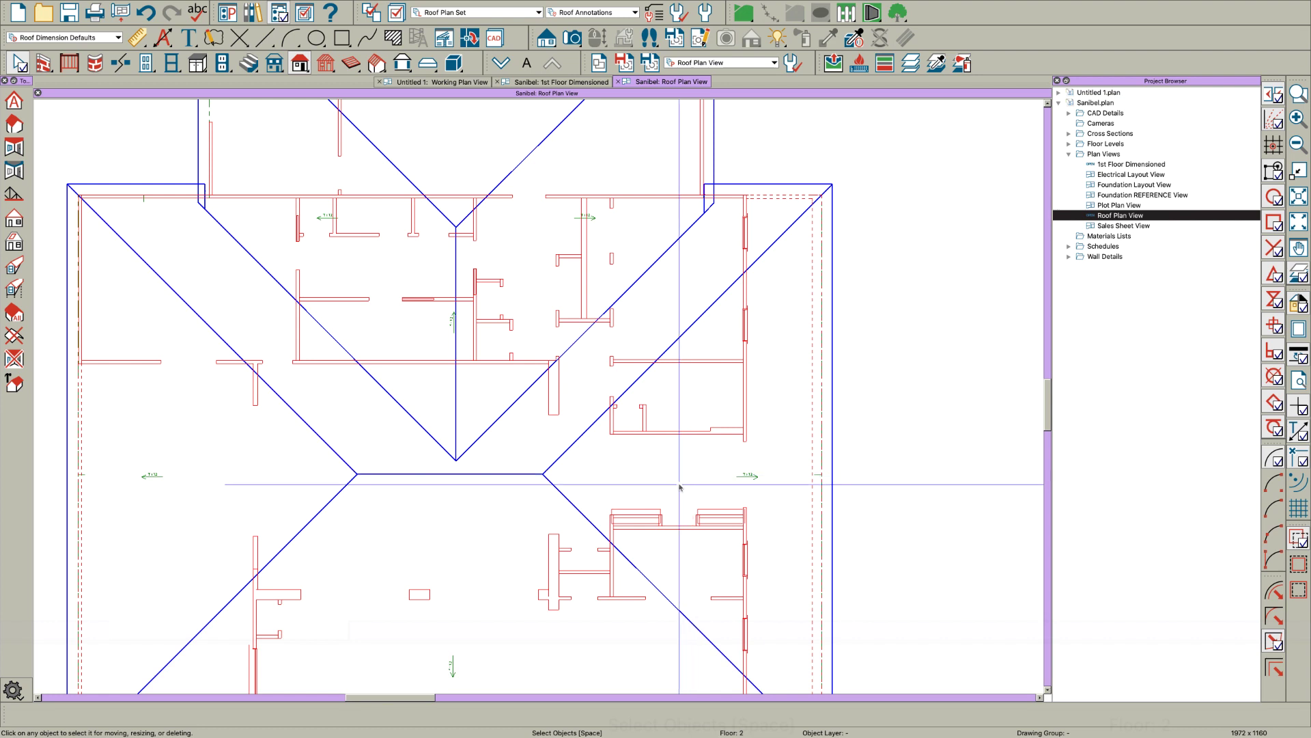
scroll(690, 478, up, 1)
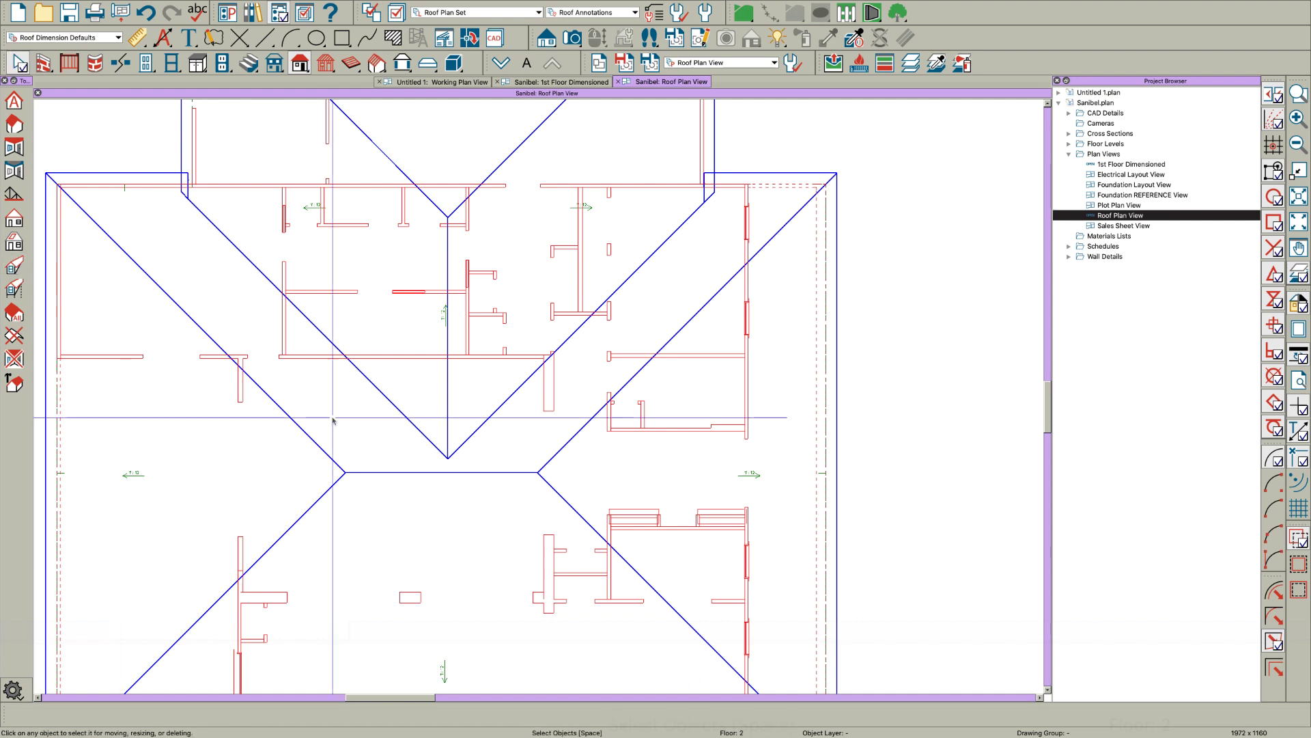
Step: Cut a rectangular hole about 8'-10" by 8'-2" in the right-hand roof plane, between the interior walls inside the exterior wall
click(838, 458)
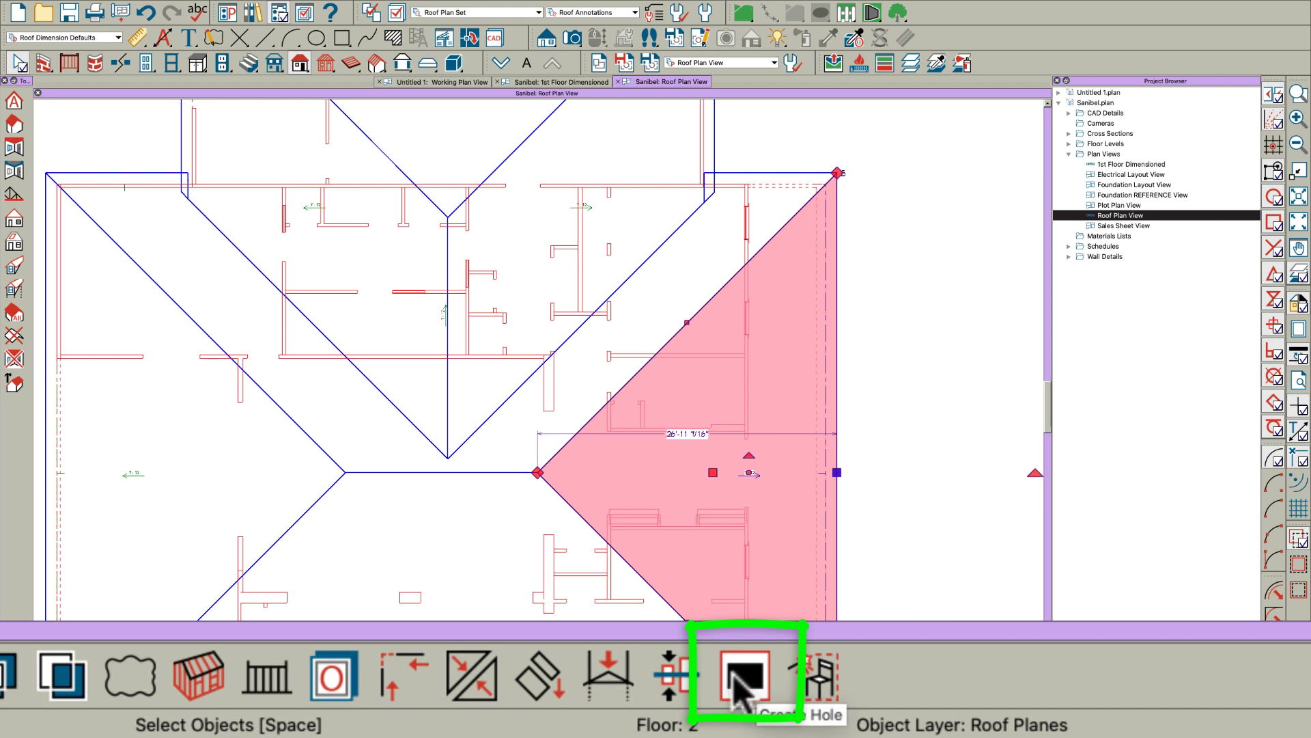
click(734, 675)
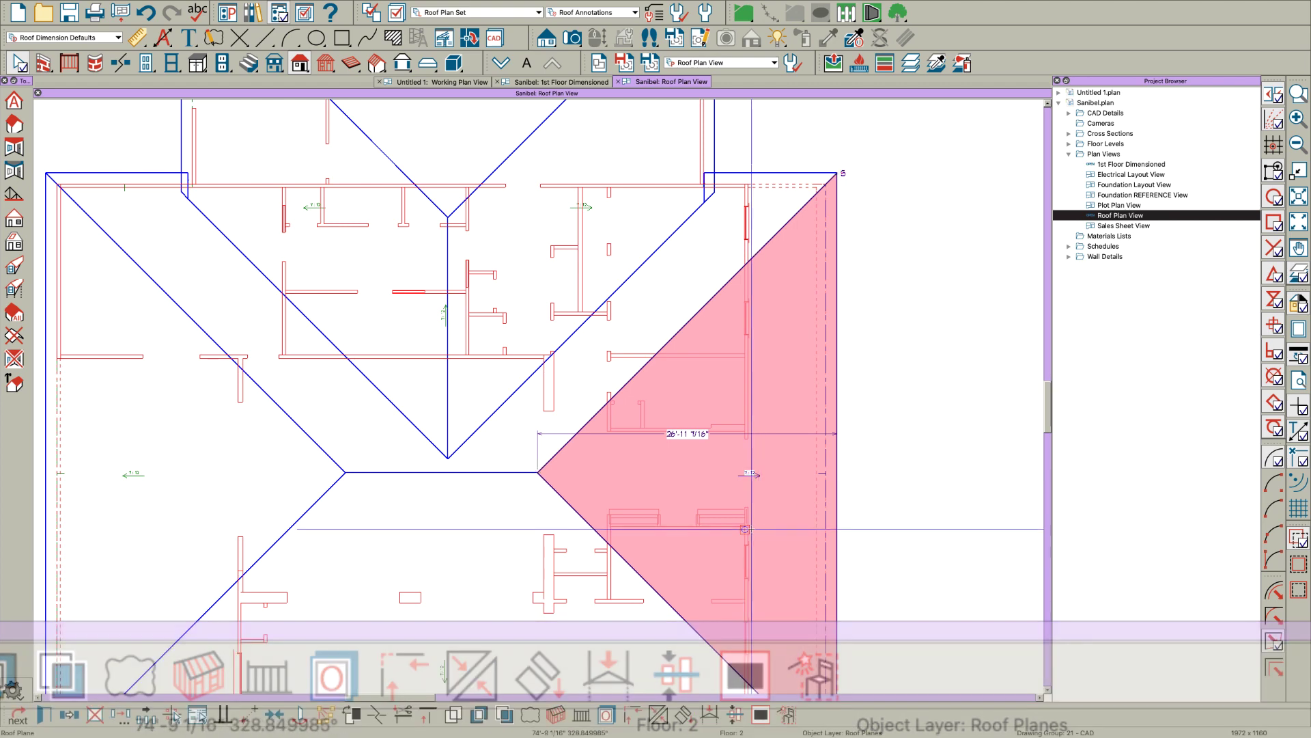
scroll(734, 520, up, 4)
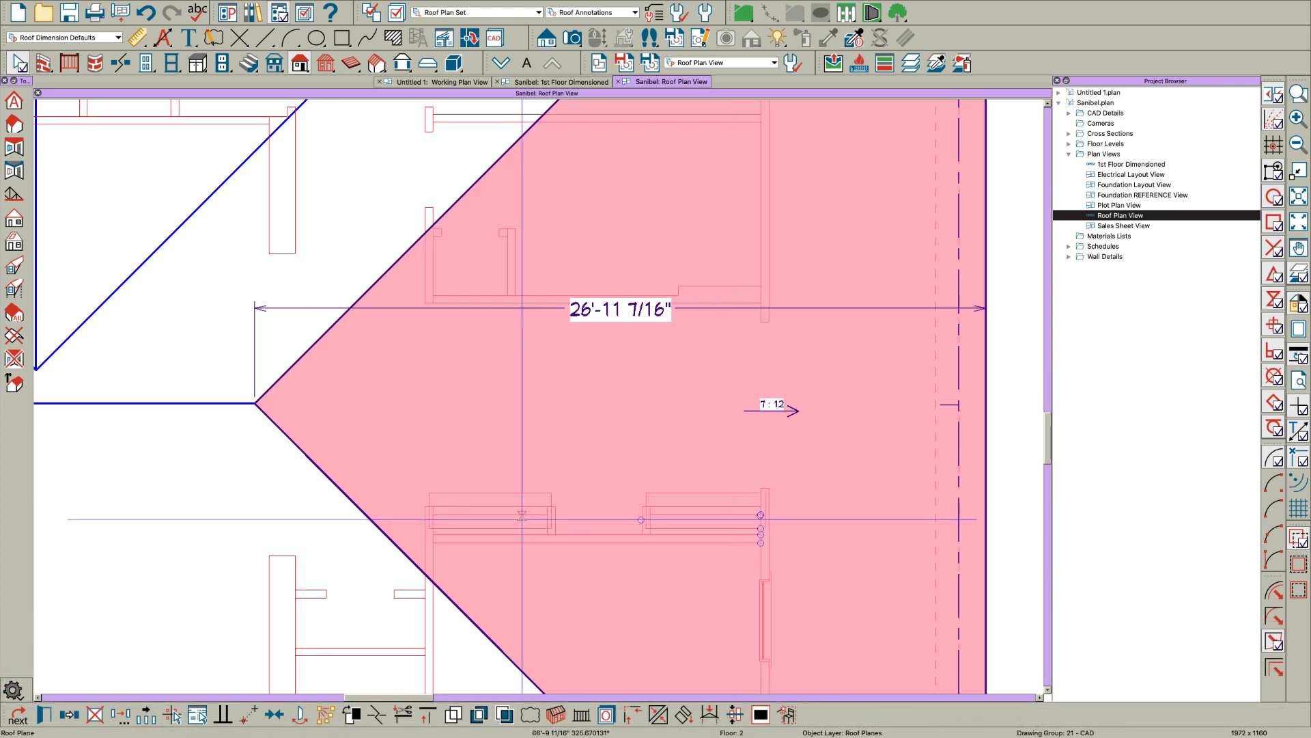
drag(522, 516, 761, 286)
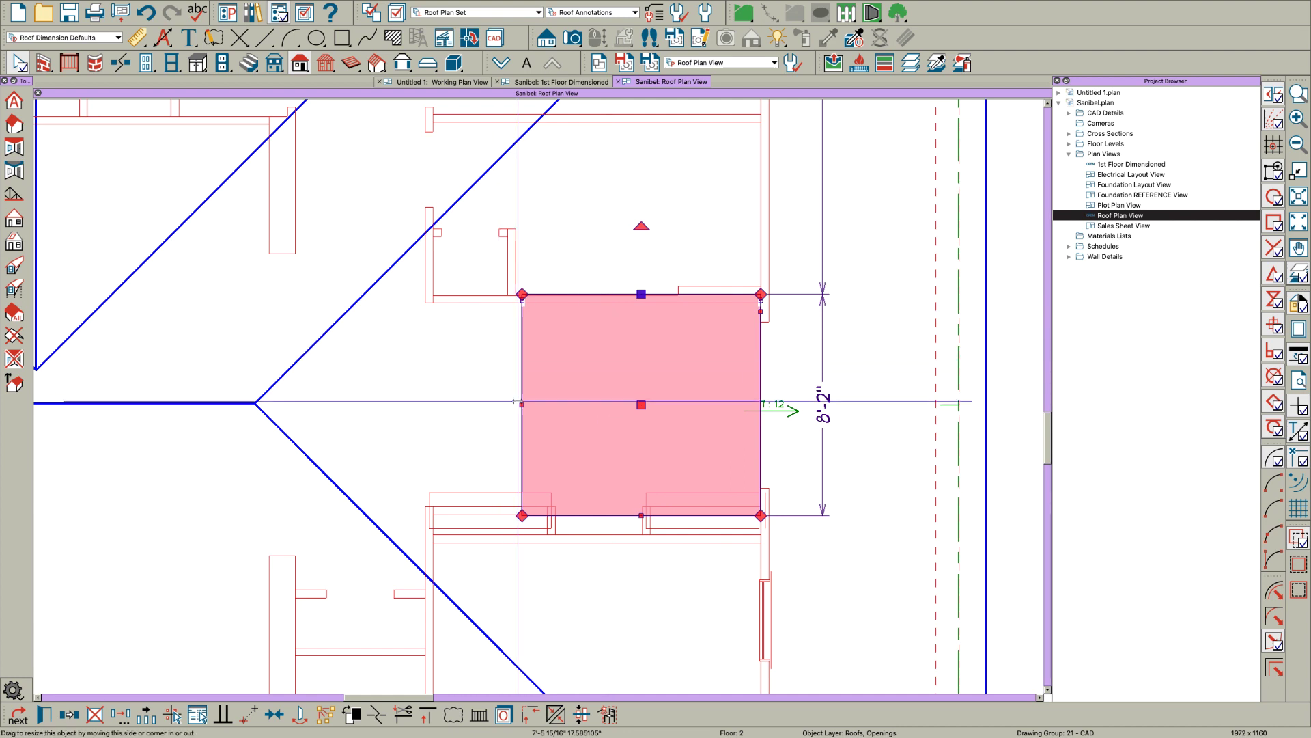
mouse_move(522, 404)
mouse_down()
mouse_move(452, 404)
mouse_move(521, 408)
mouse_up()
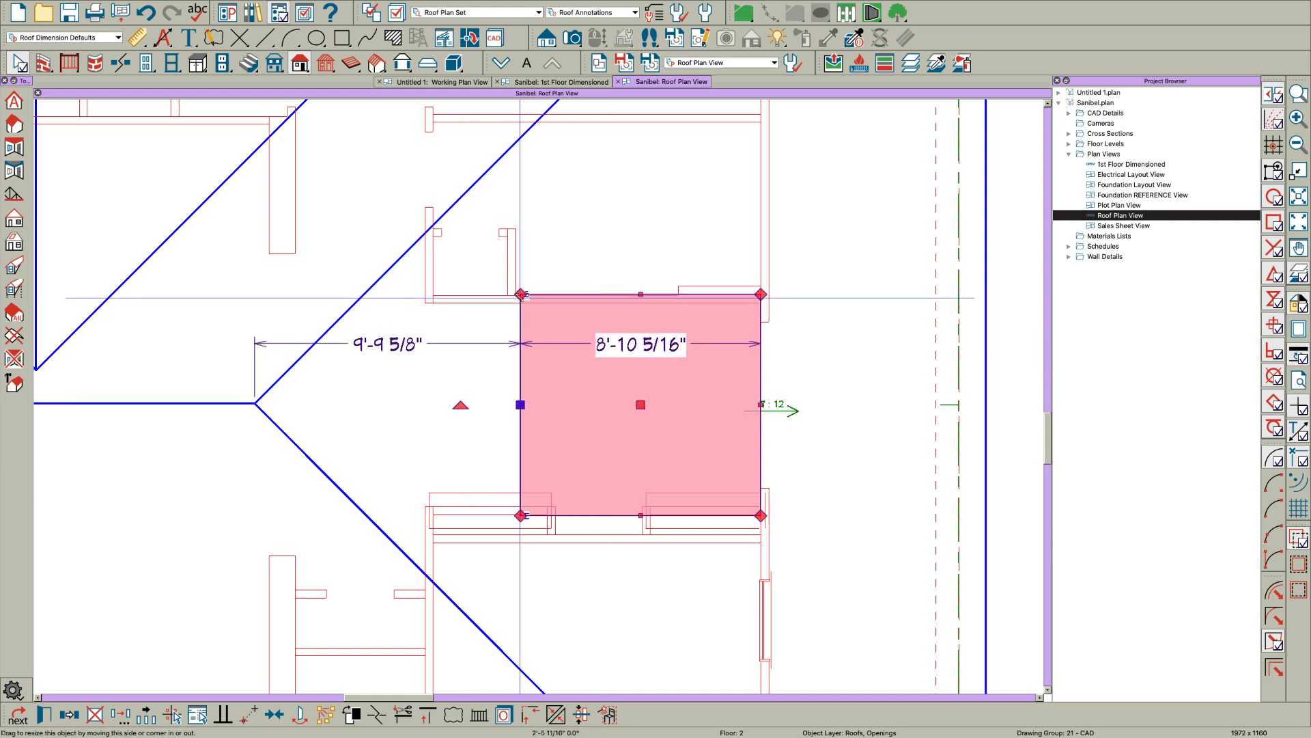
mouse_move(522, 294)
mouse_down()
mouse_move(391, 334)
mouse_move(521, 296)
mouse_up()
key(Escape)
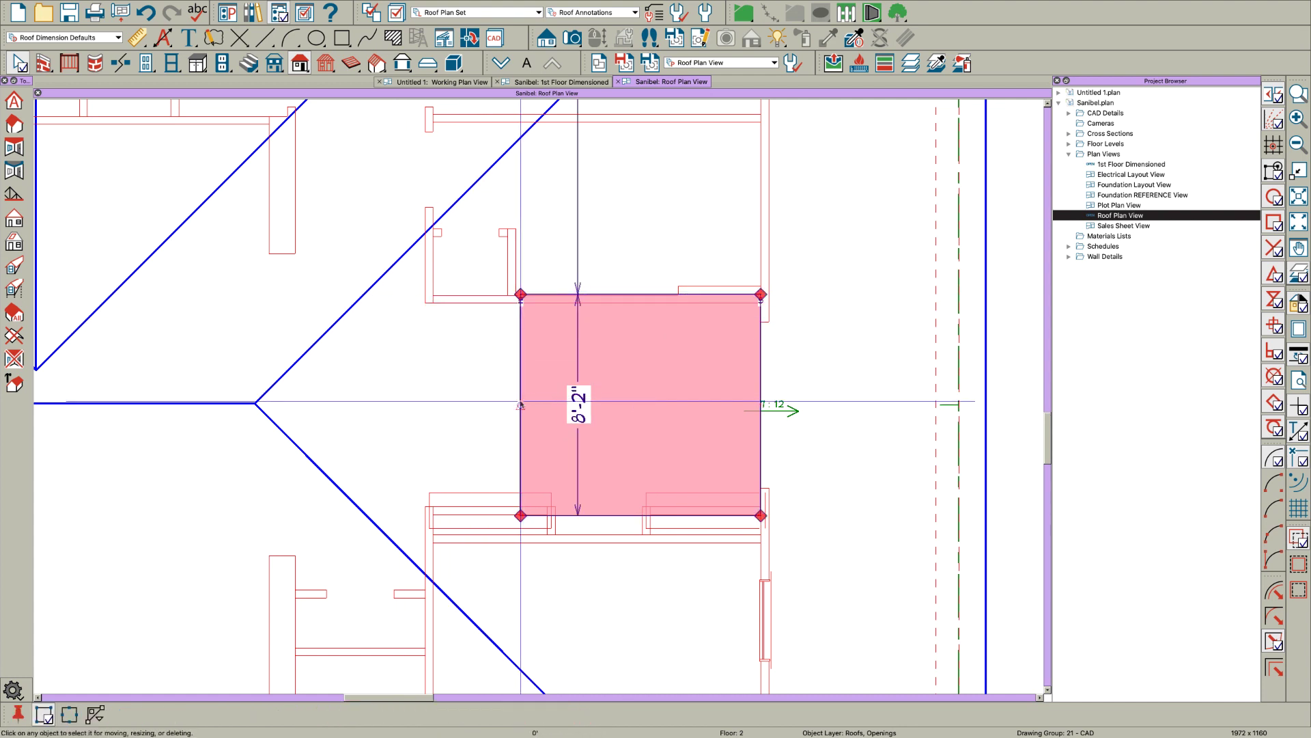
Step: Break the roof hole's inner edge at its middle and pull the new corner toward the ridge to form a pointed five-sided opening
click(520, 405)
drag(517, 408, 348, 395)
key(Escape)
scroll(581, 403, up, 5)
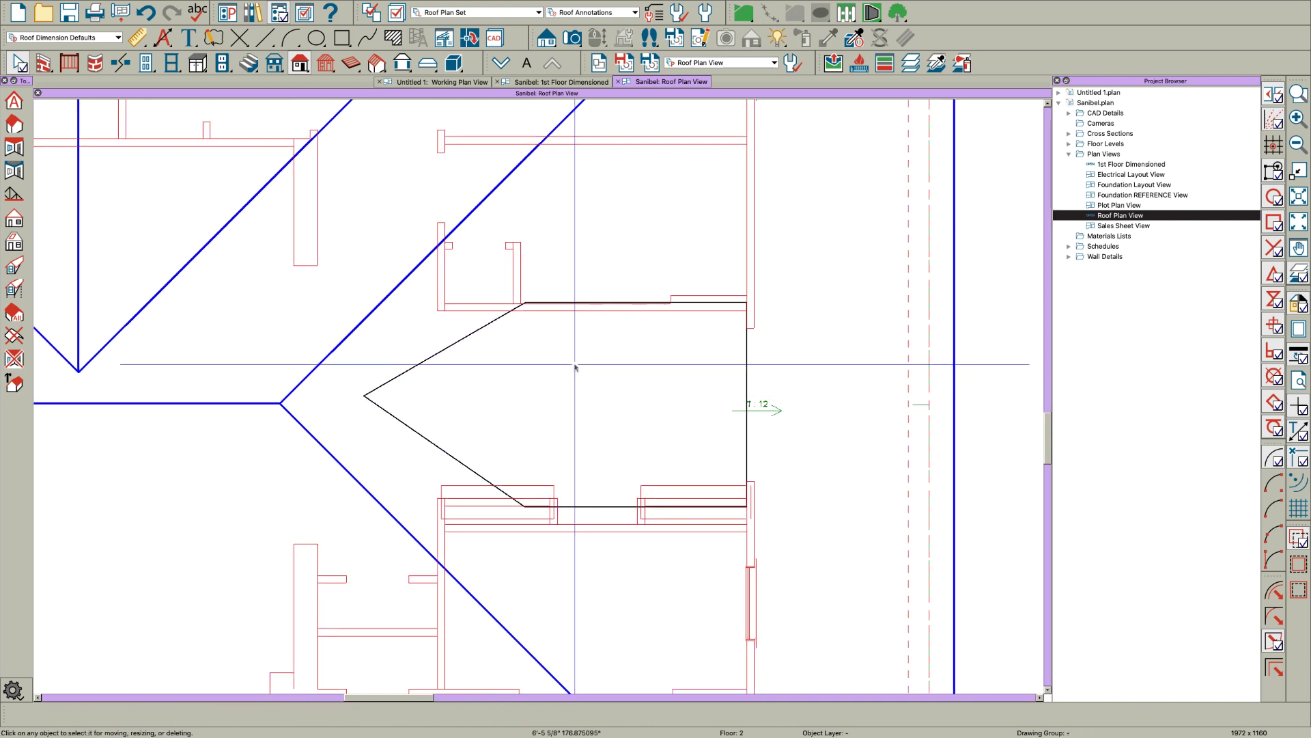
Step: Draw a narrow roof plane about 16' long outside the exterior wall, from beside the upper window to the middle of the roof hole
scroll(647, 301, down, 6)
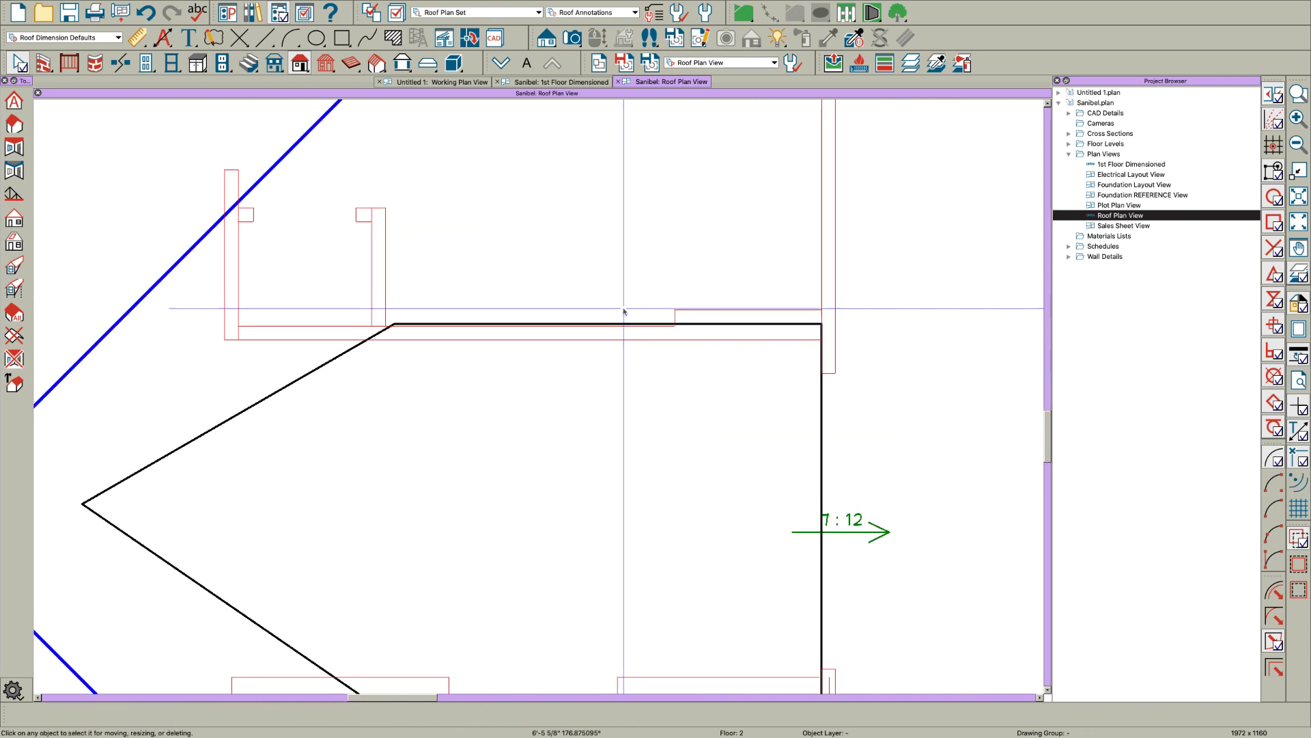
scroll(679, 346, down, 4)
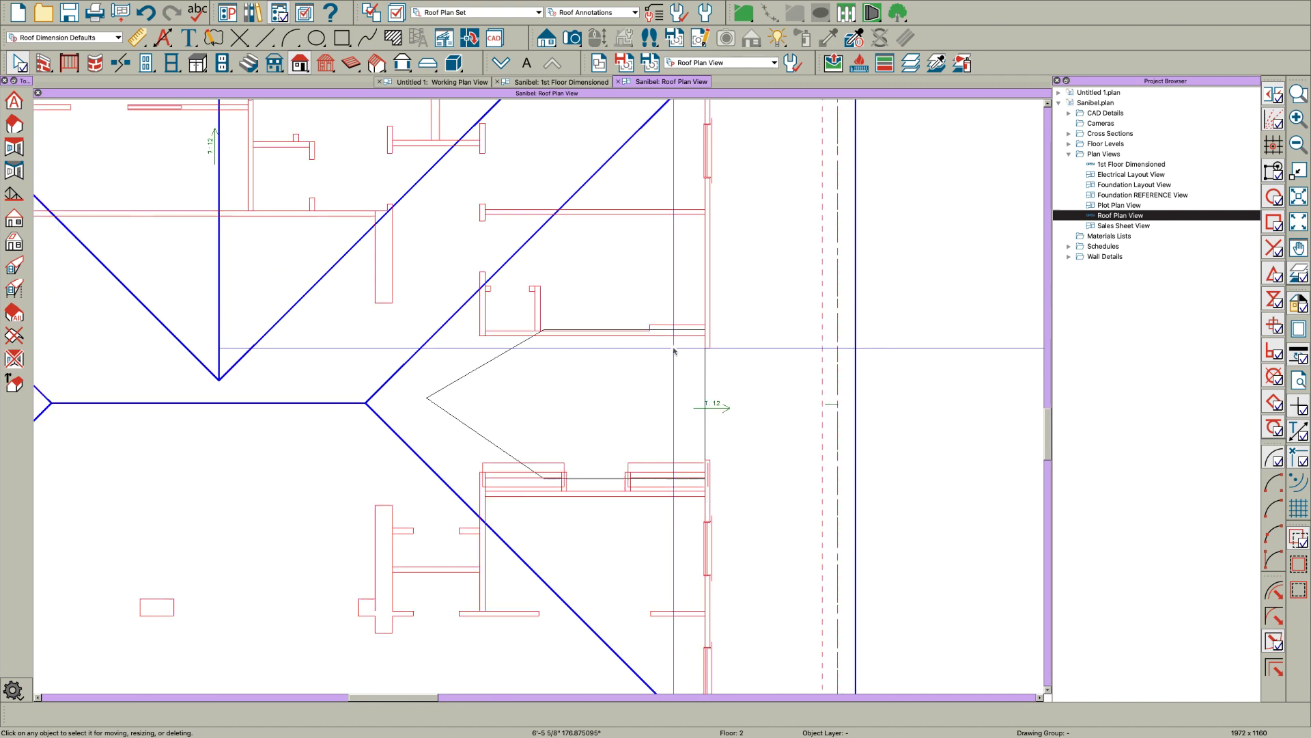
scroll(725, 218, up, 2)
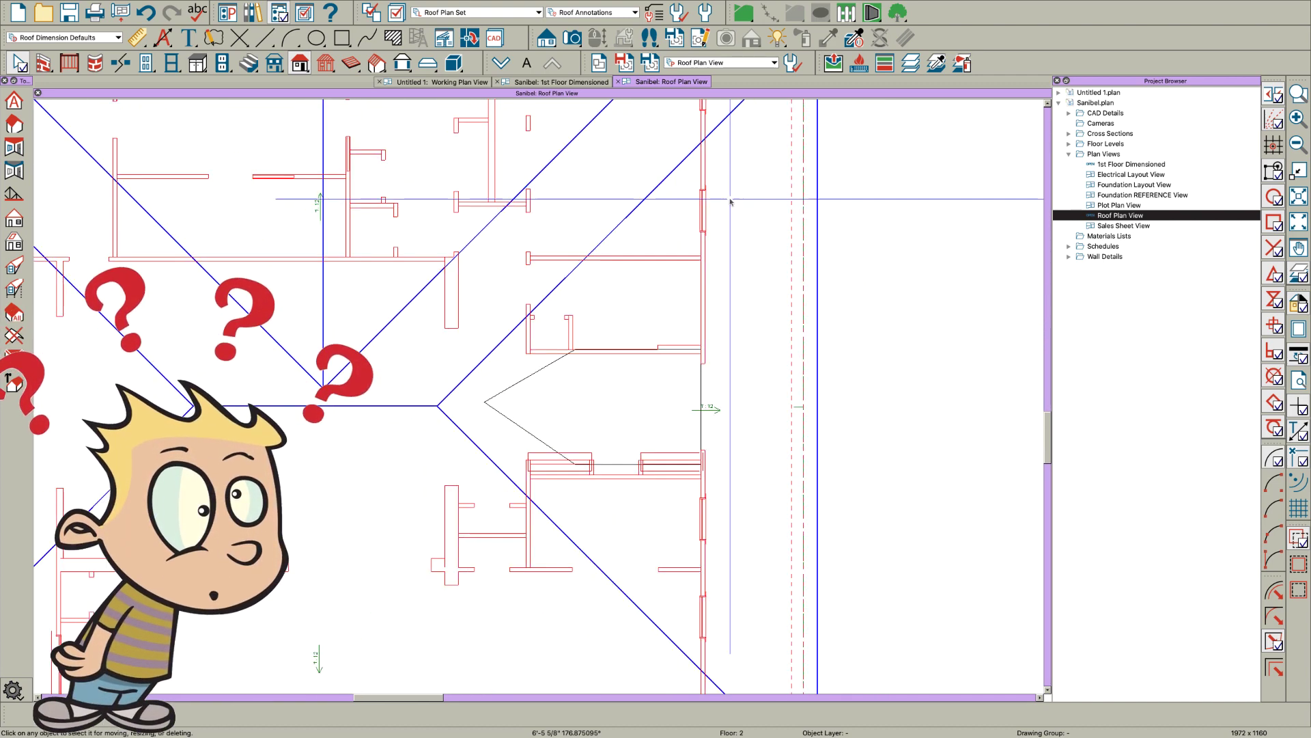
scroll(731, 209, down, 1)
scroll(727, 235, up, 1)
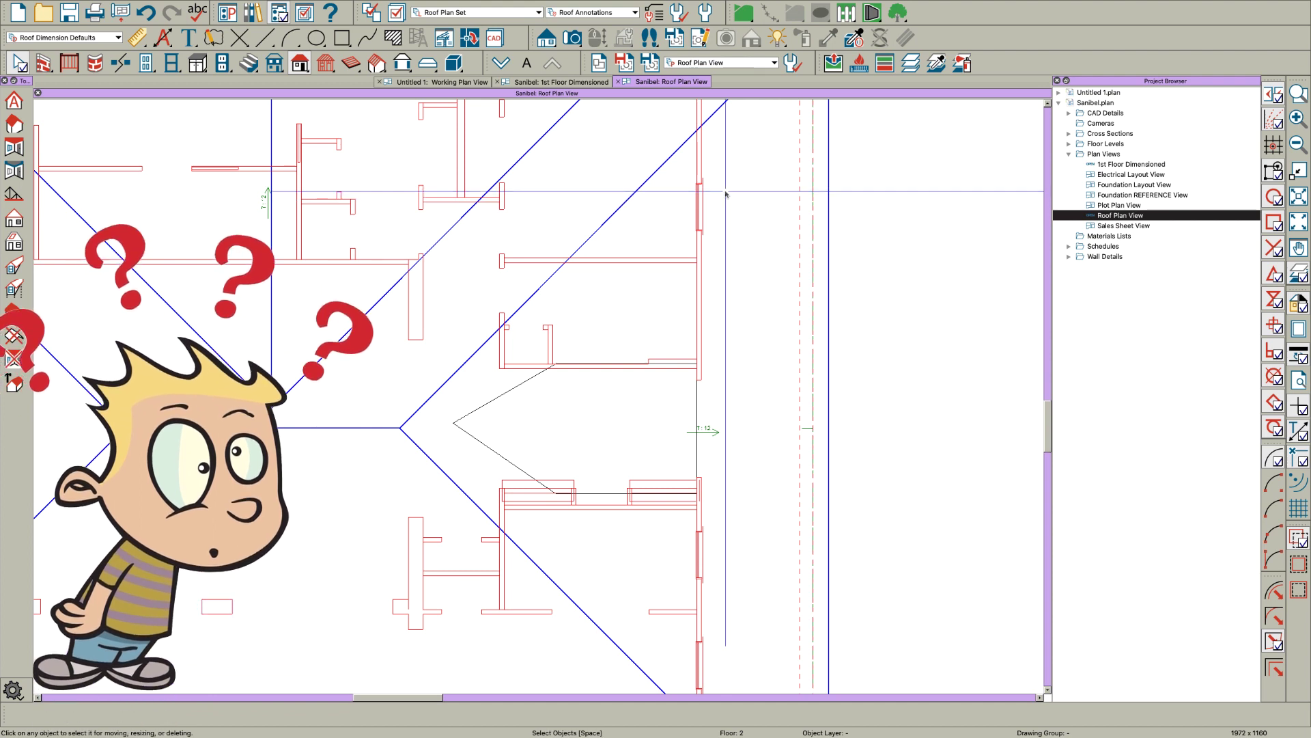
key(q)
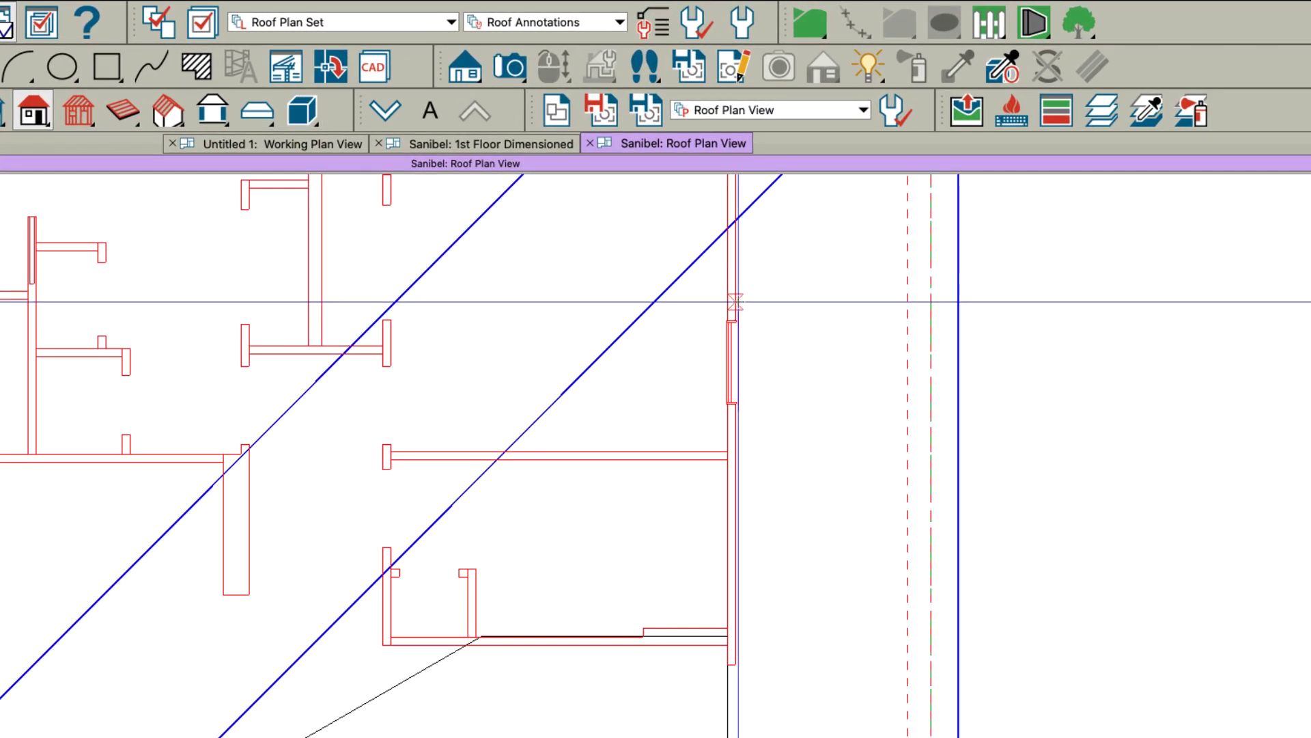
drag(761, 301, 792, 301)
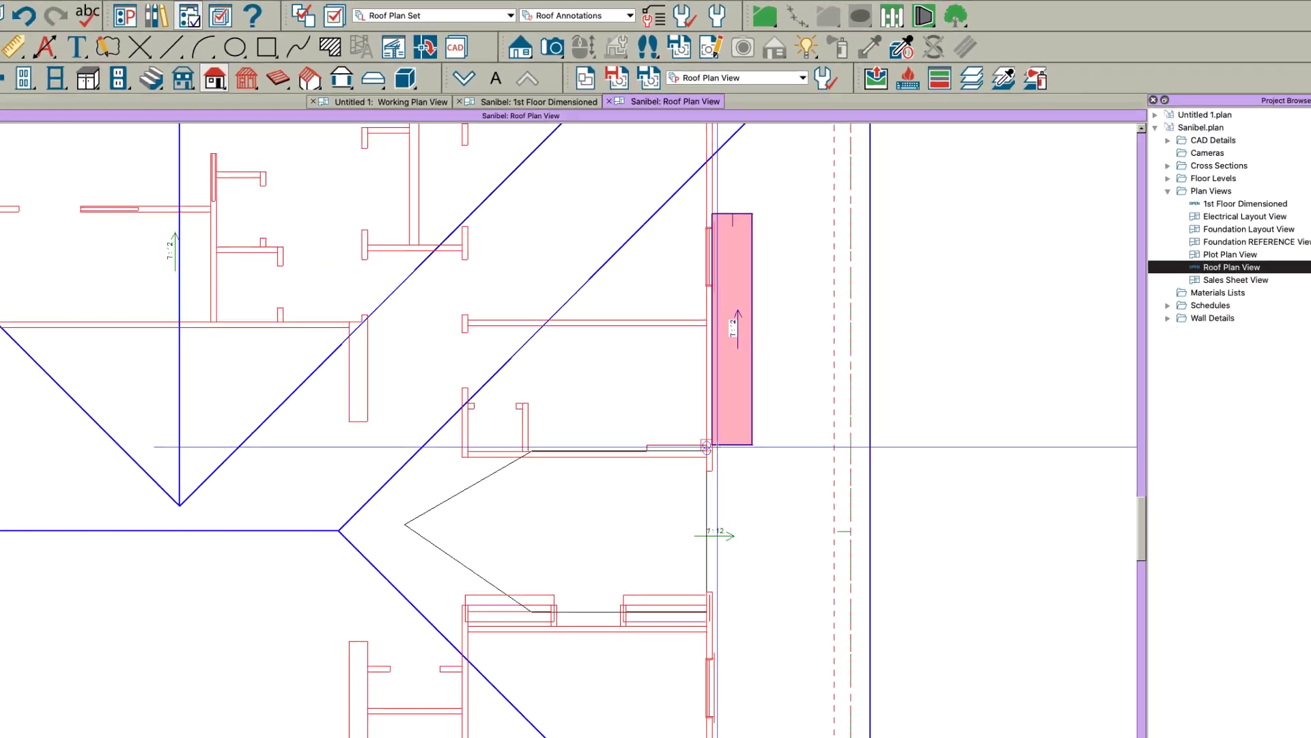
click(696, 425)
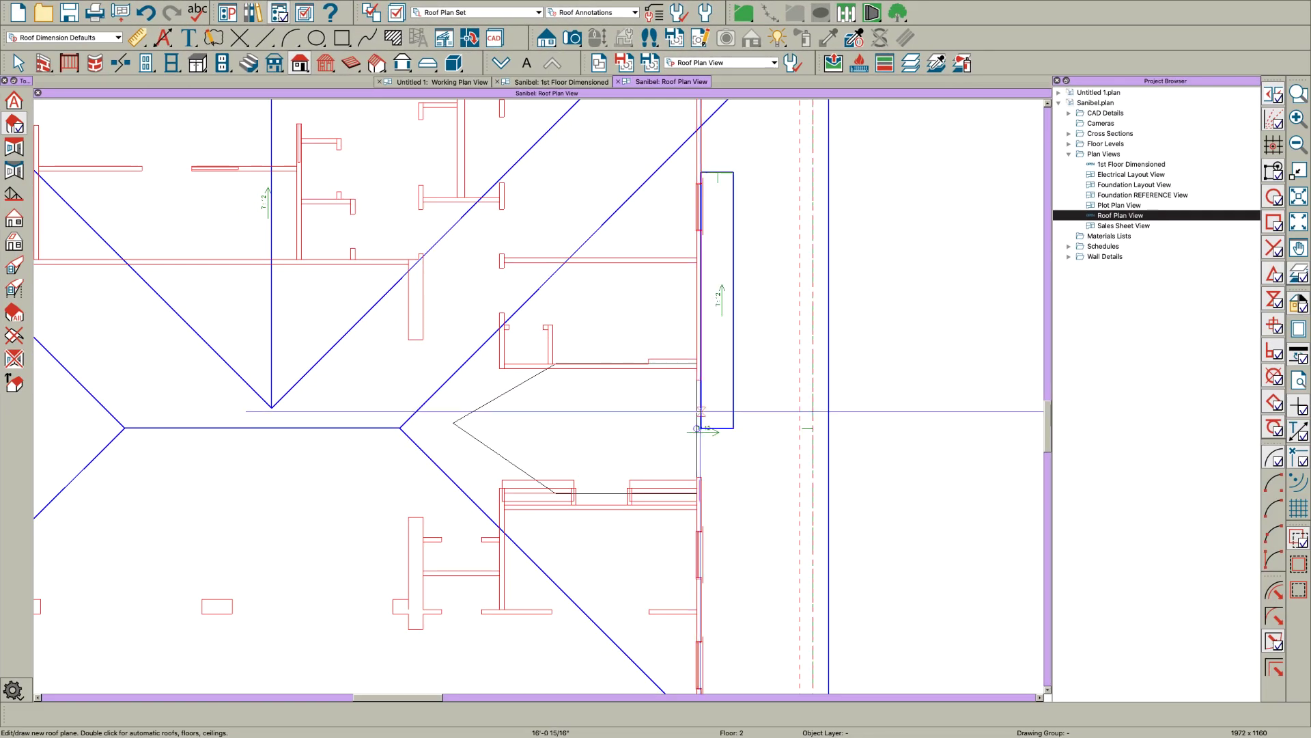
Step: Extend the new roof plane's wall-side edge inward to about 3'-9" past the roof hole's outer edge
key(space)
click(703, 337)
drag(701, 337, 636, 346)
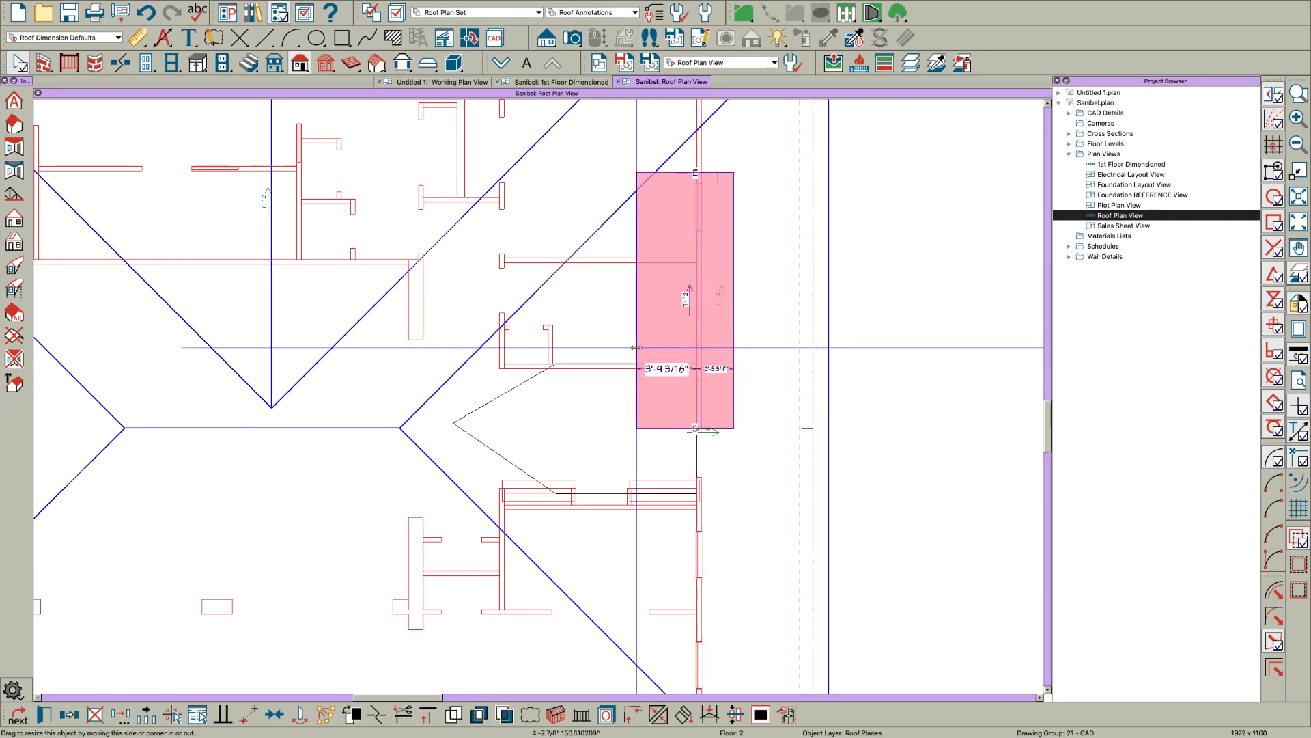
click(670, 112)
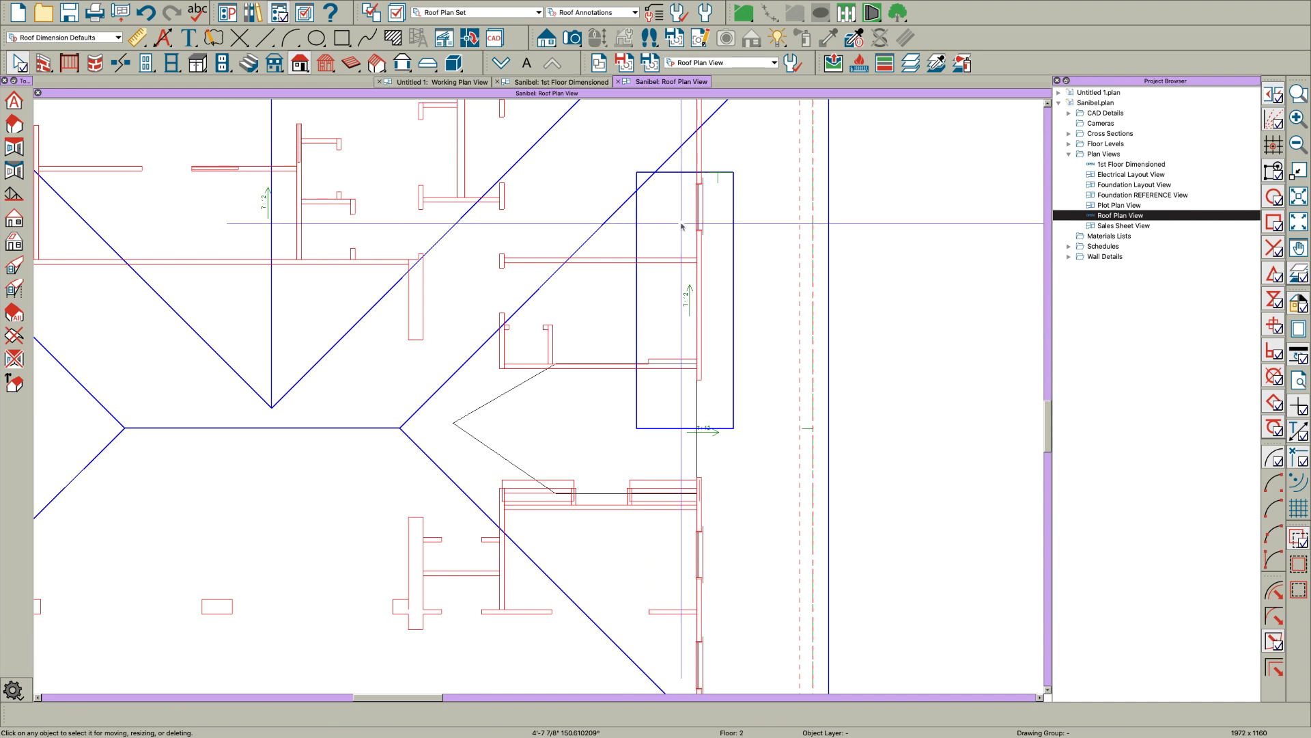
Step: Create a full perspective overview of the house in vector line view with color off, facing the roof plane with the hole
key(shift+o)
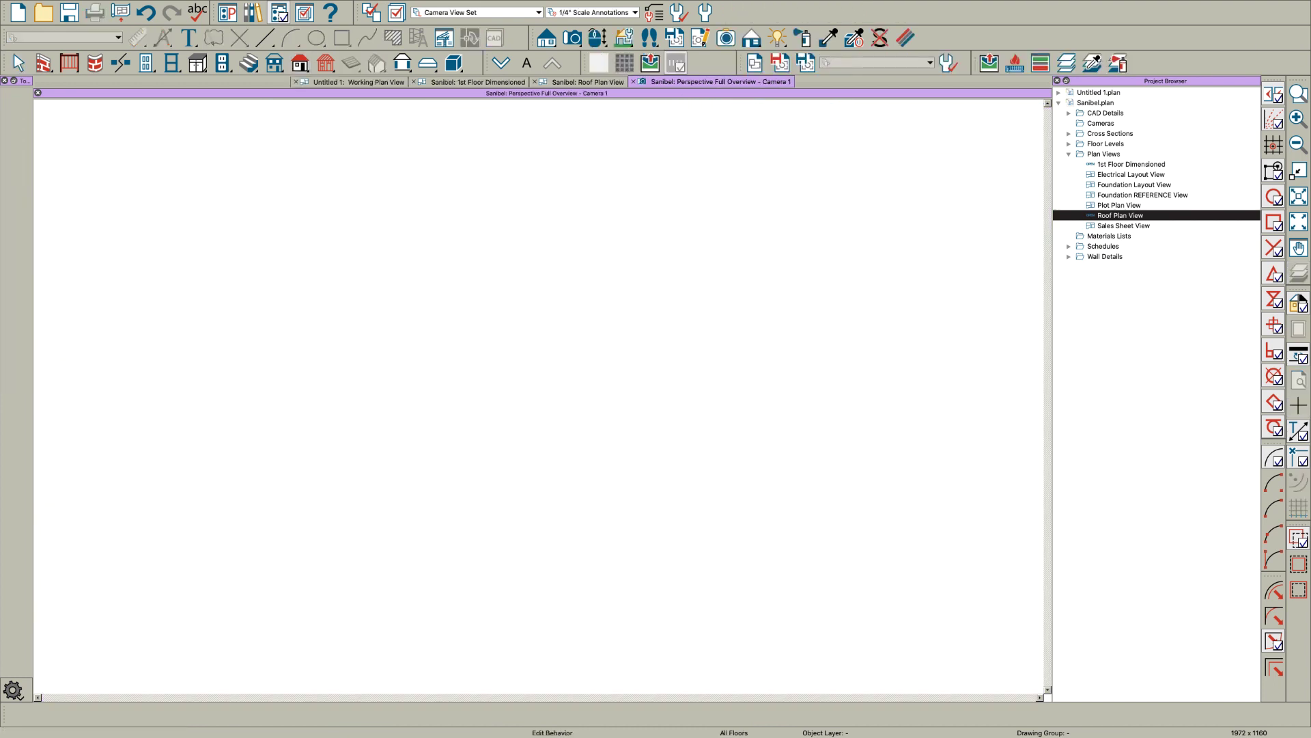
middle_drag(528, 375, 649, 401)
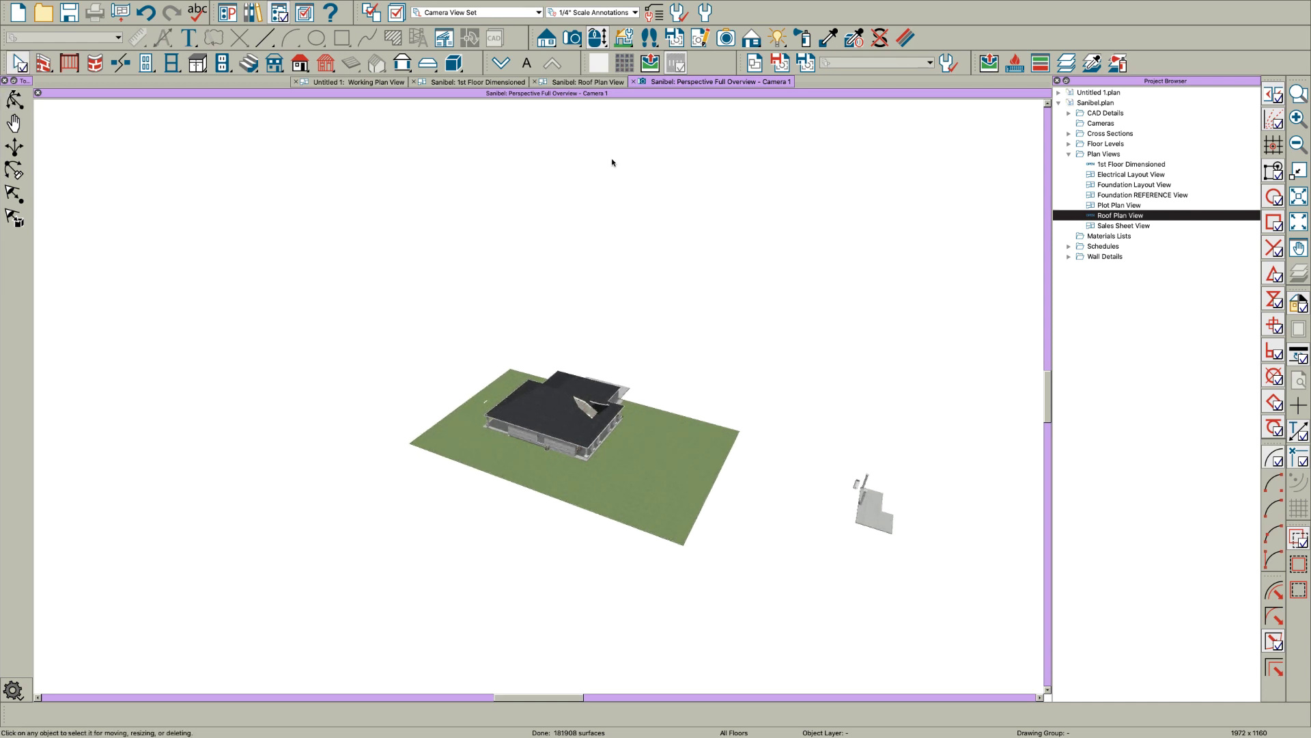
key(v)
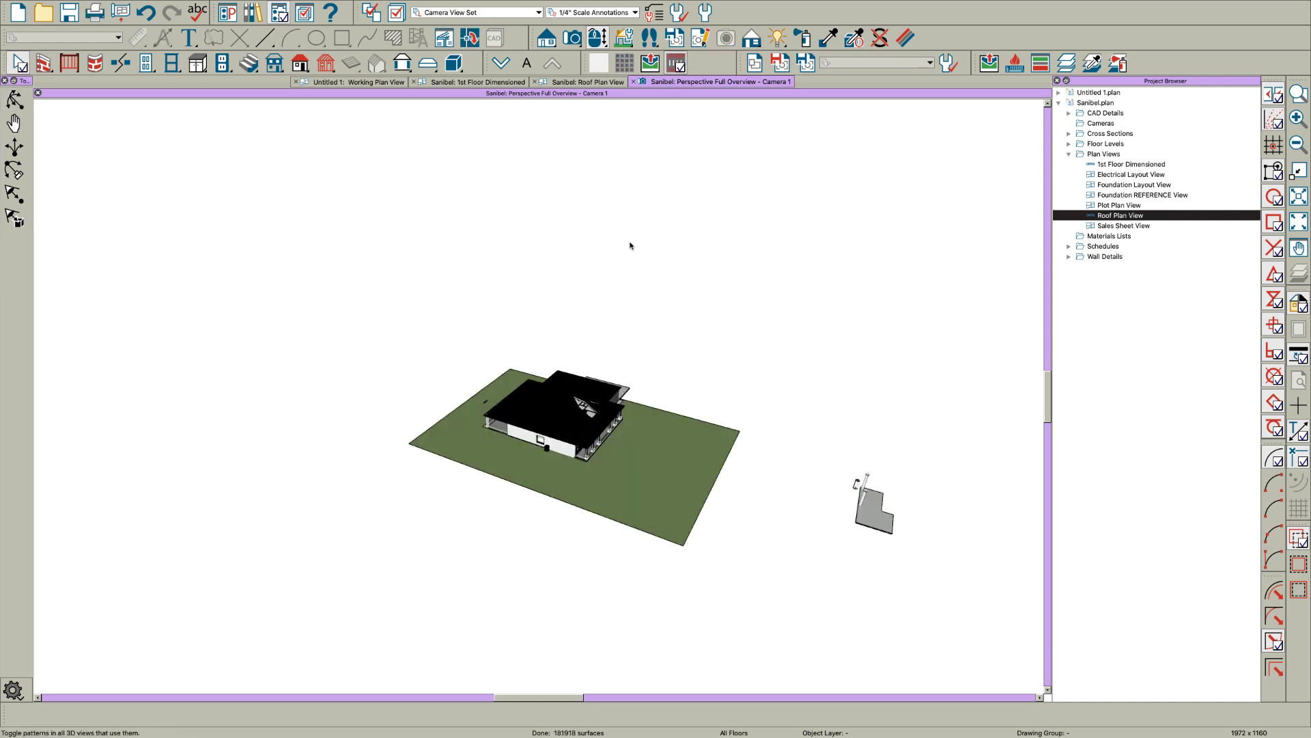
click(1296, 301)
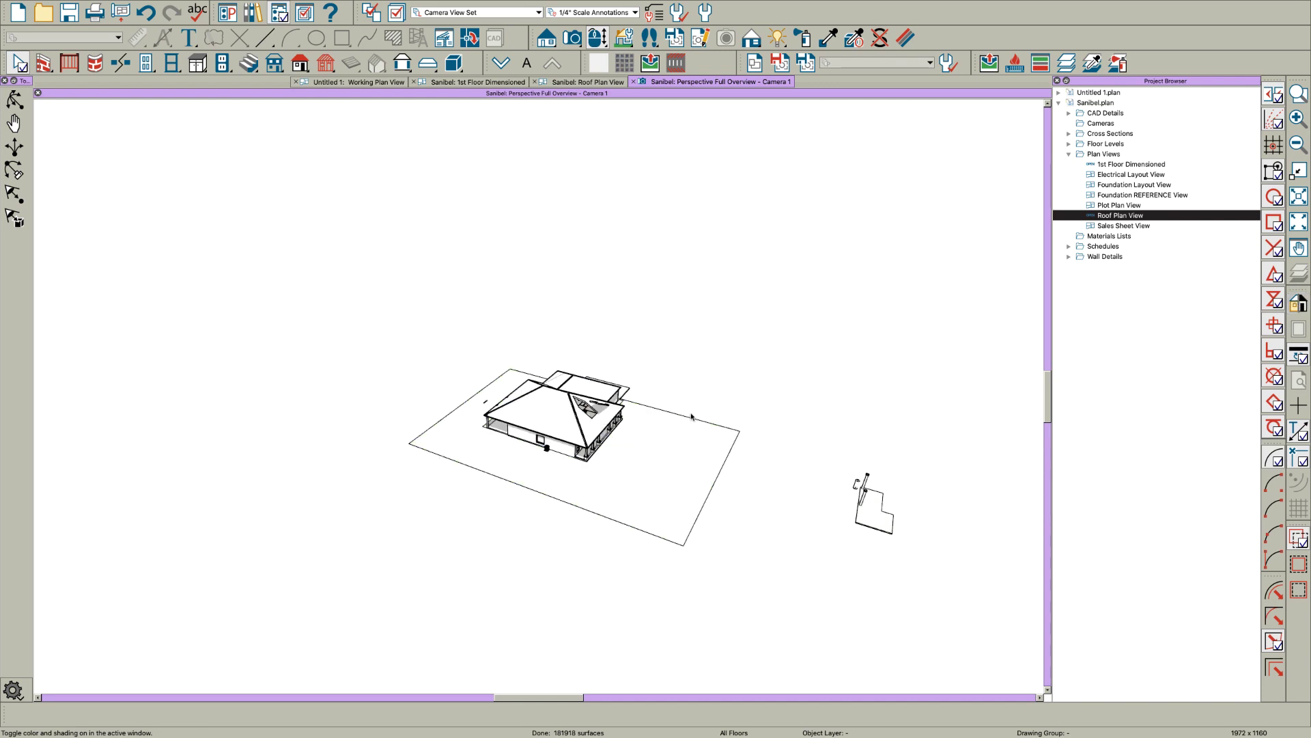
drag(579, 439, 486, 433)
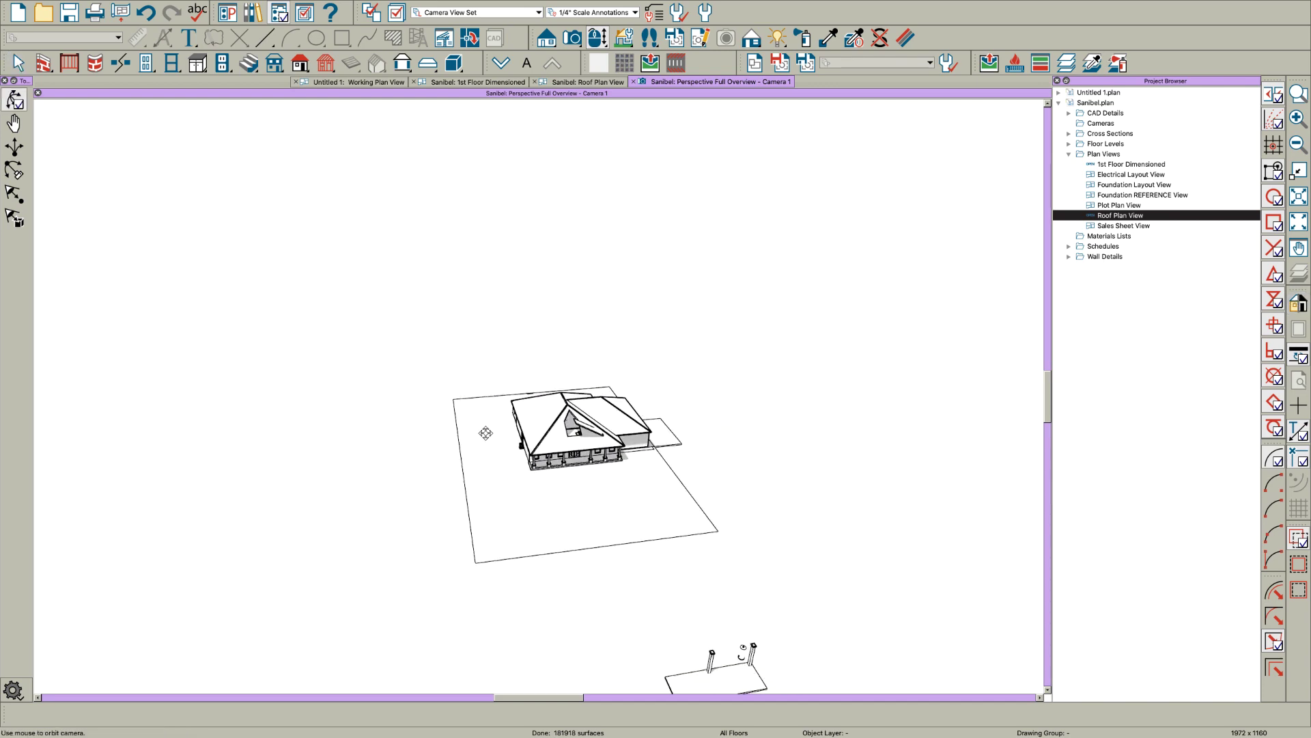
Step: Examine the new roof plane and the pointed roof hole from the front of the house in the perspective overview
scroll(556, 432, up, 8)
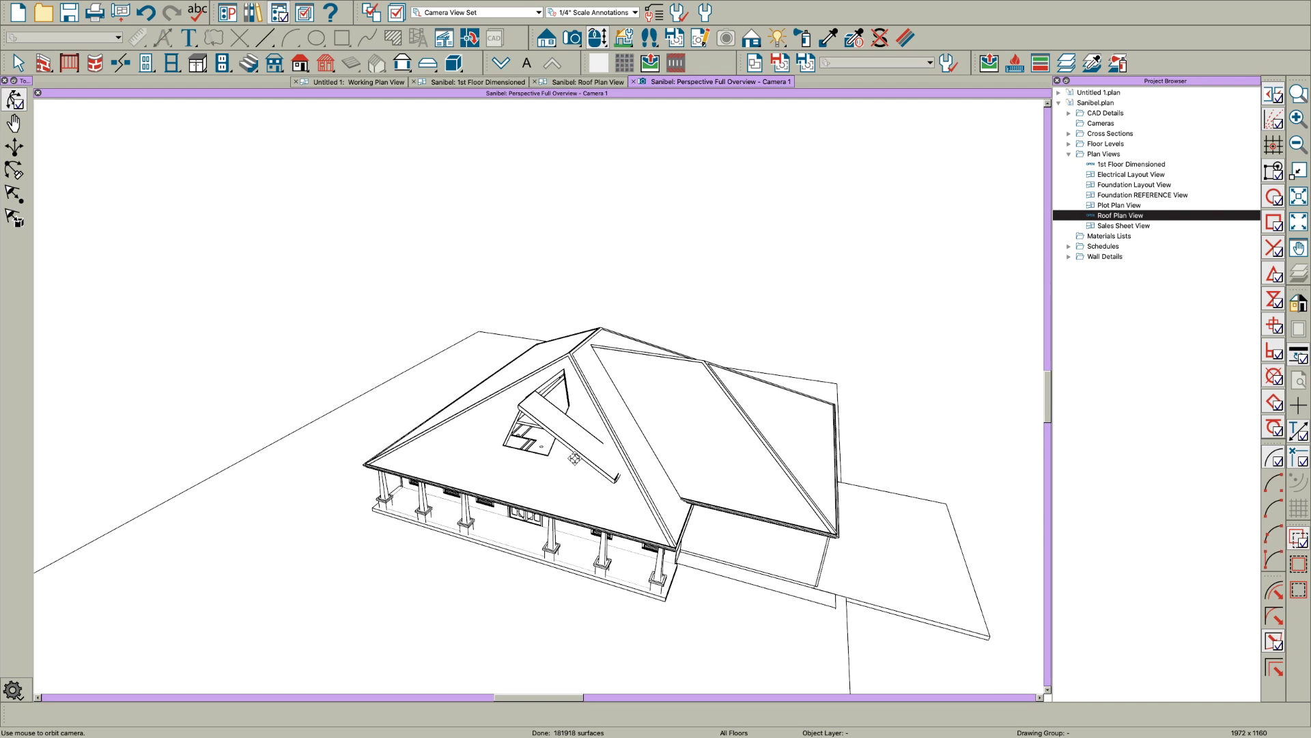
scroll(574, 459, up, 4)
key(space)
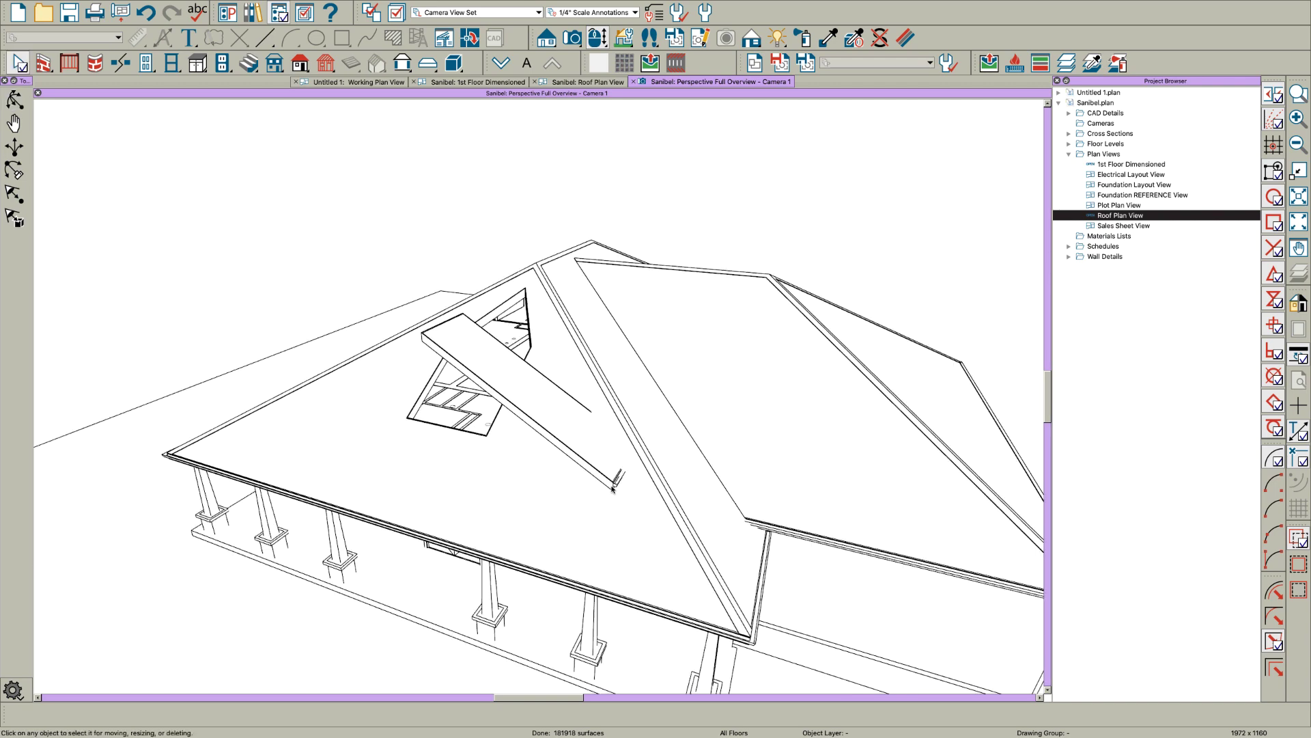
scroll(635, 452, down, 2)
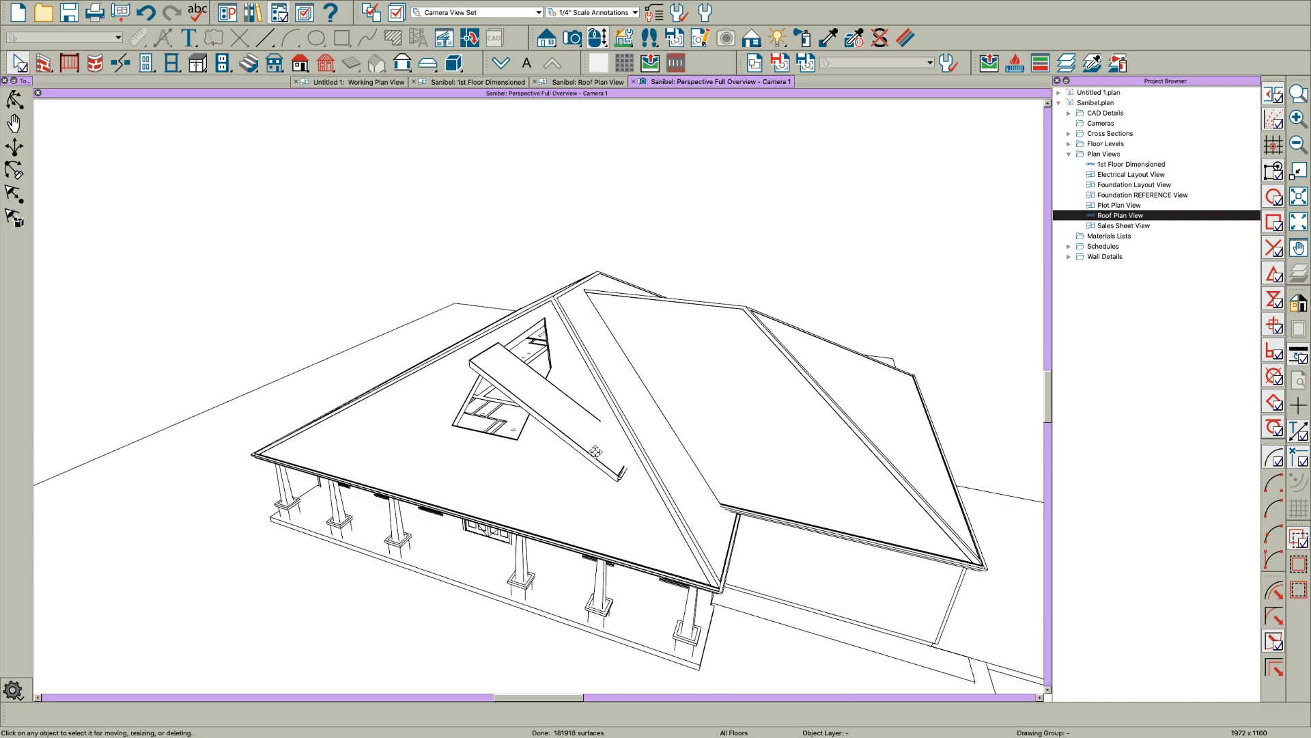
drag(578, 447, 642, 445)
key(space)
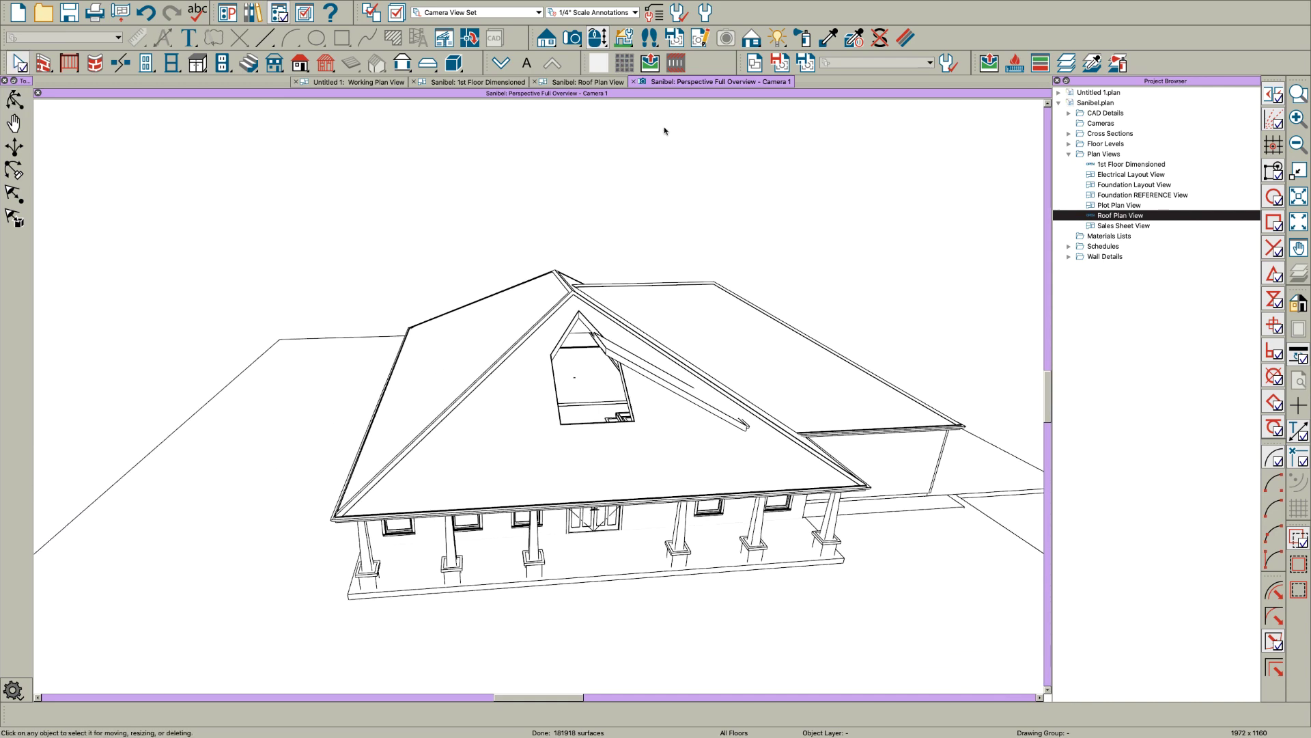
Step: Back in the roof plan, pull the new roof plane's far inner corner toward the exterior wall so its inner edge slants
click(580, 82)
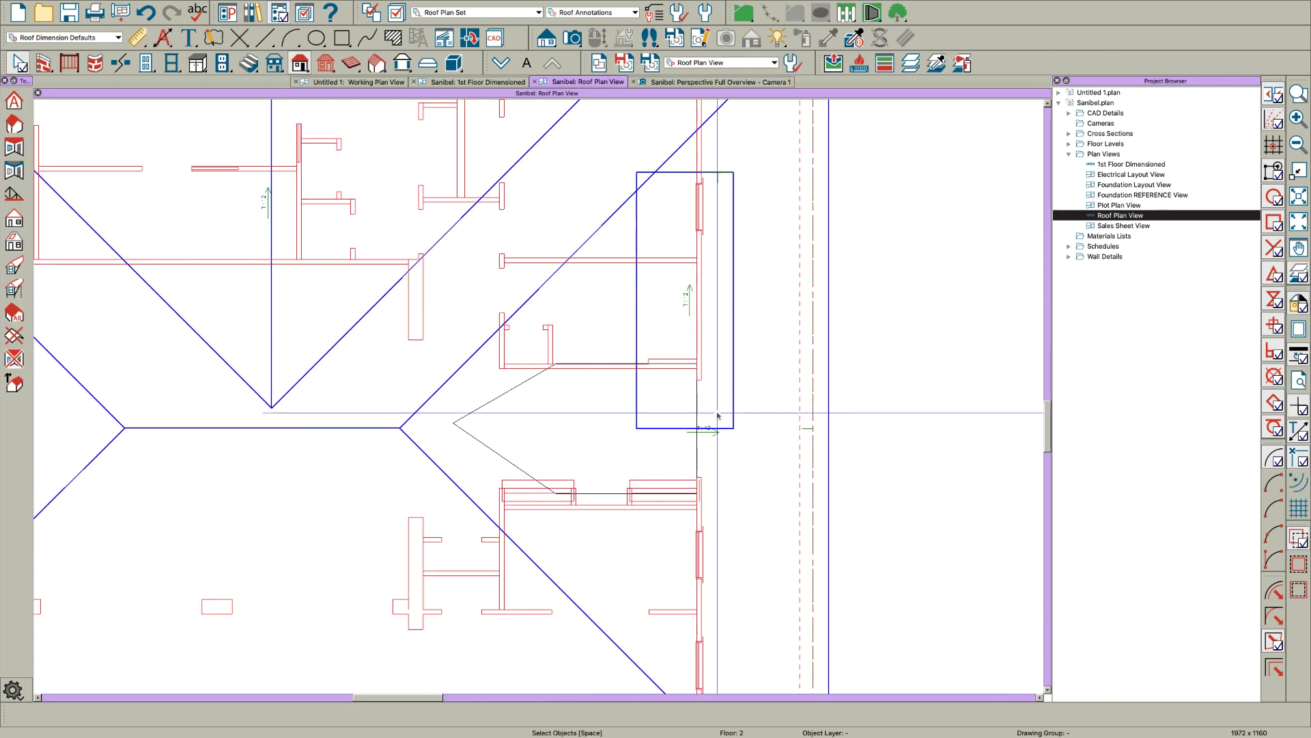
click(728, 430)
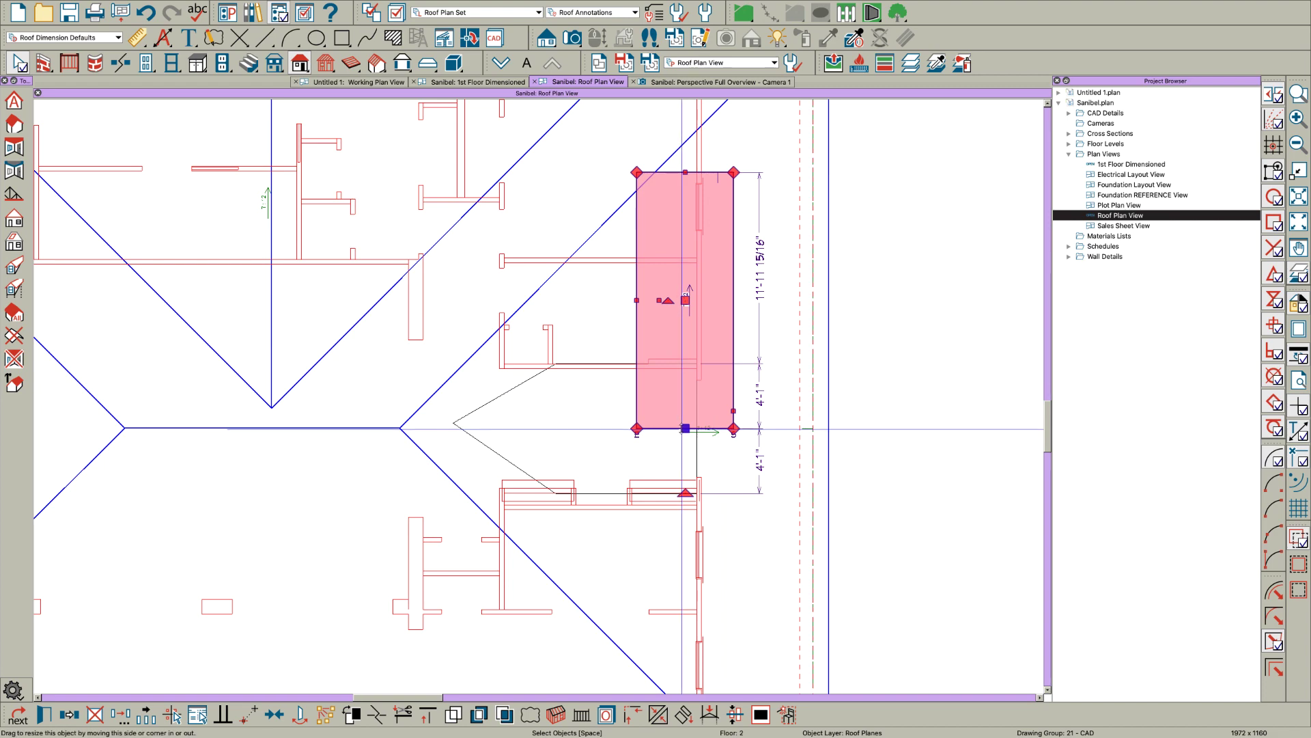
drag(685, 428, 699, 429)
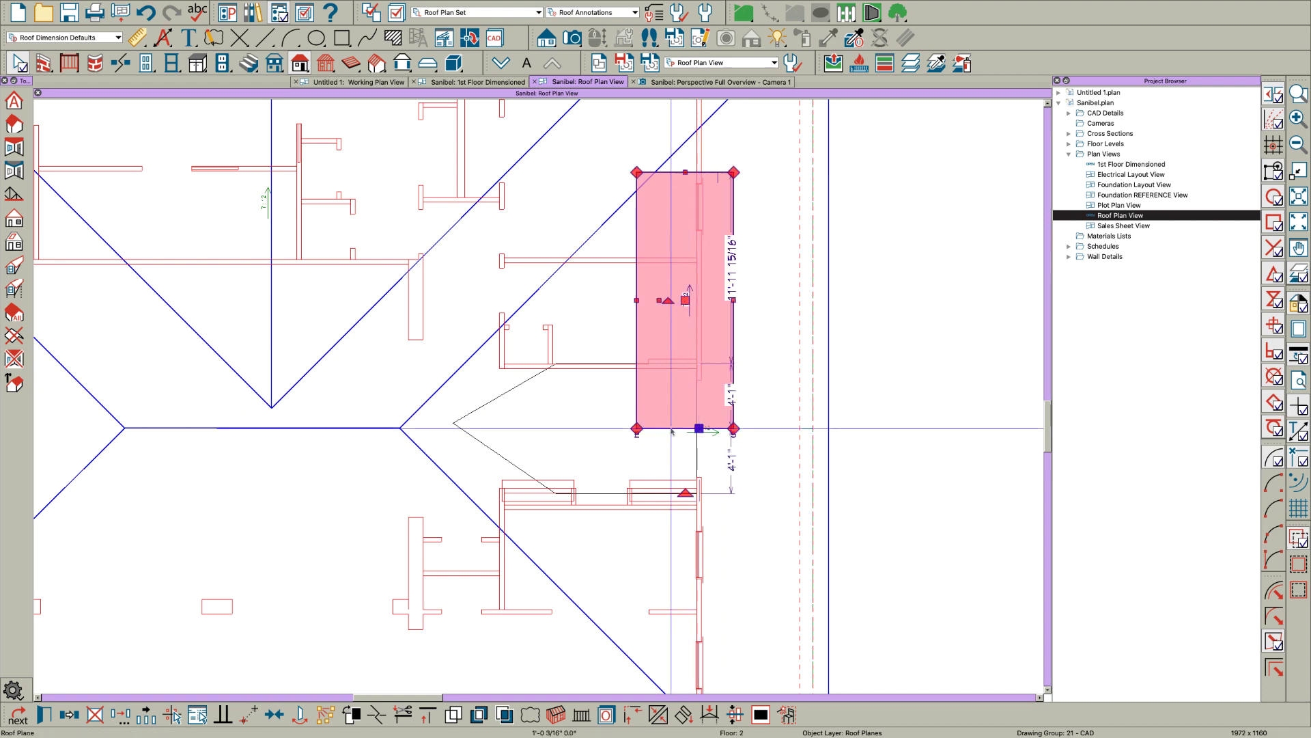
key(Escape)
scroll(608, 401, down, 1)
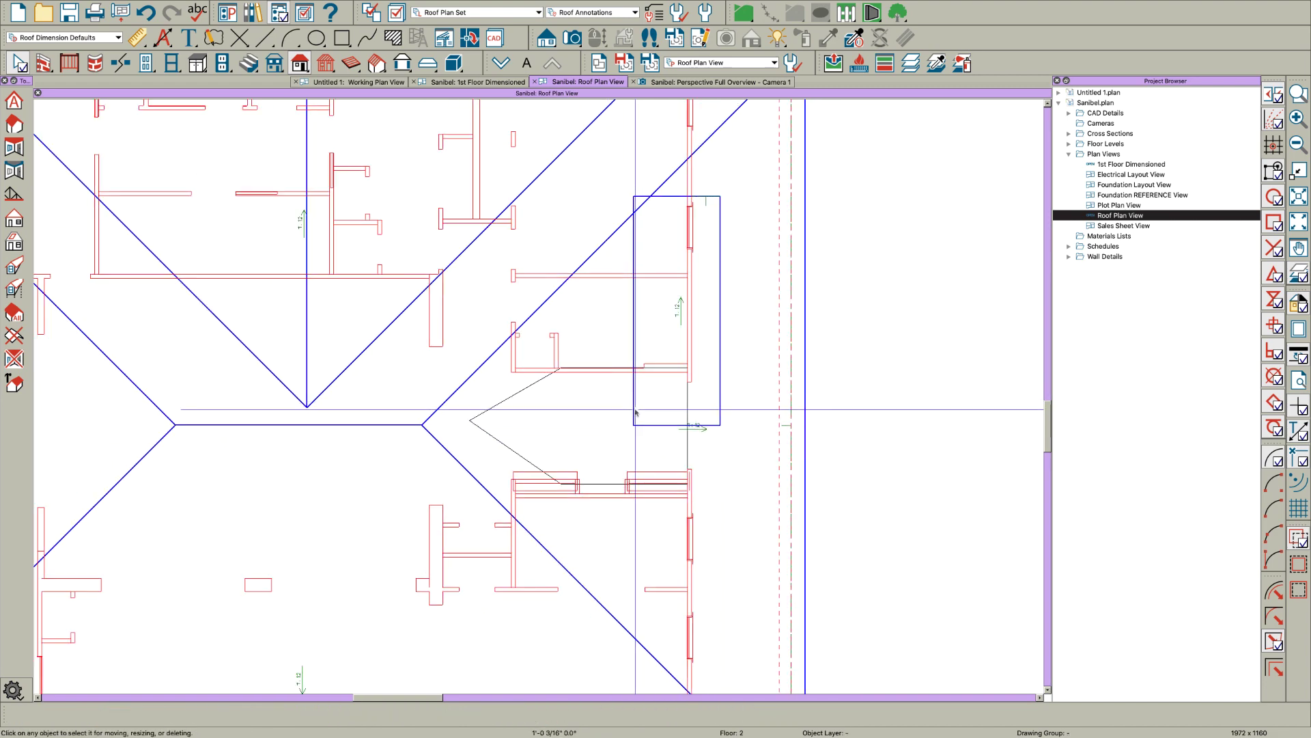
scroll(644, 185, up, 2)
click(681, 207)
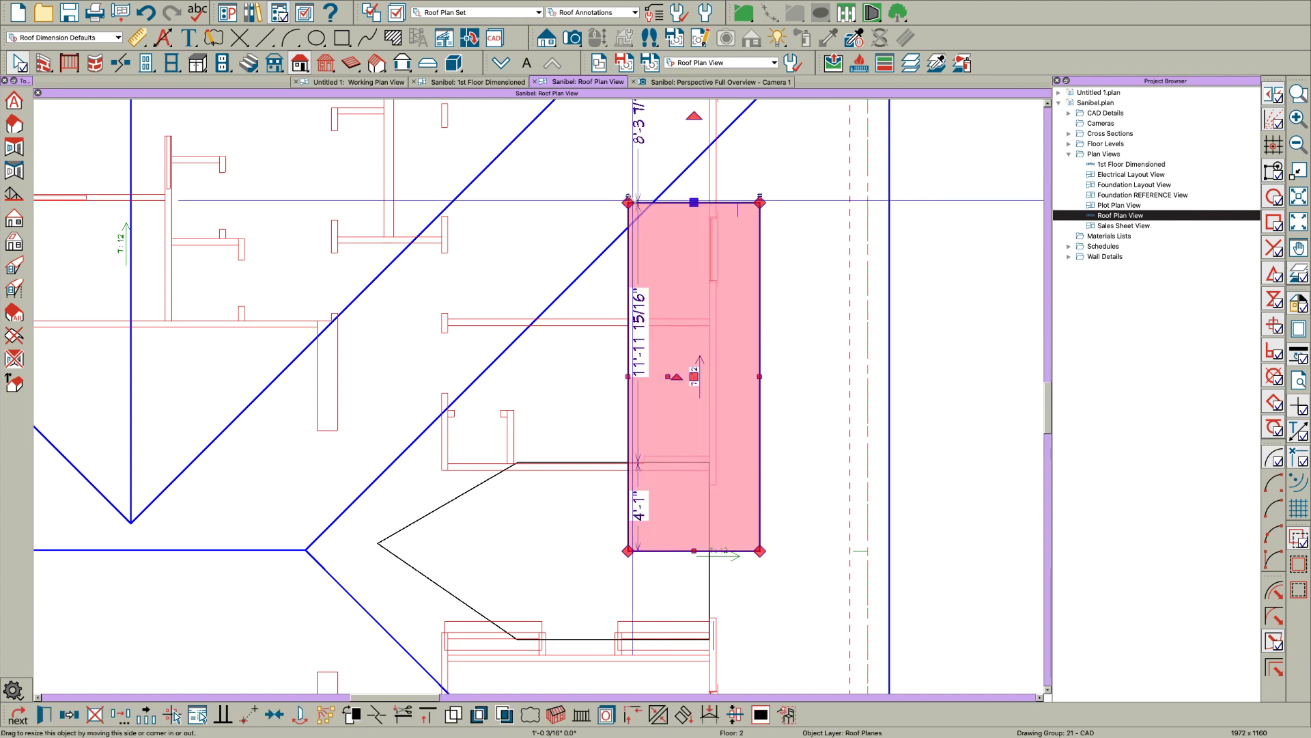
drag(634, 200, 694, 203)
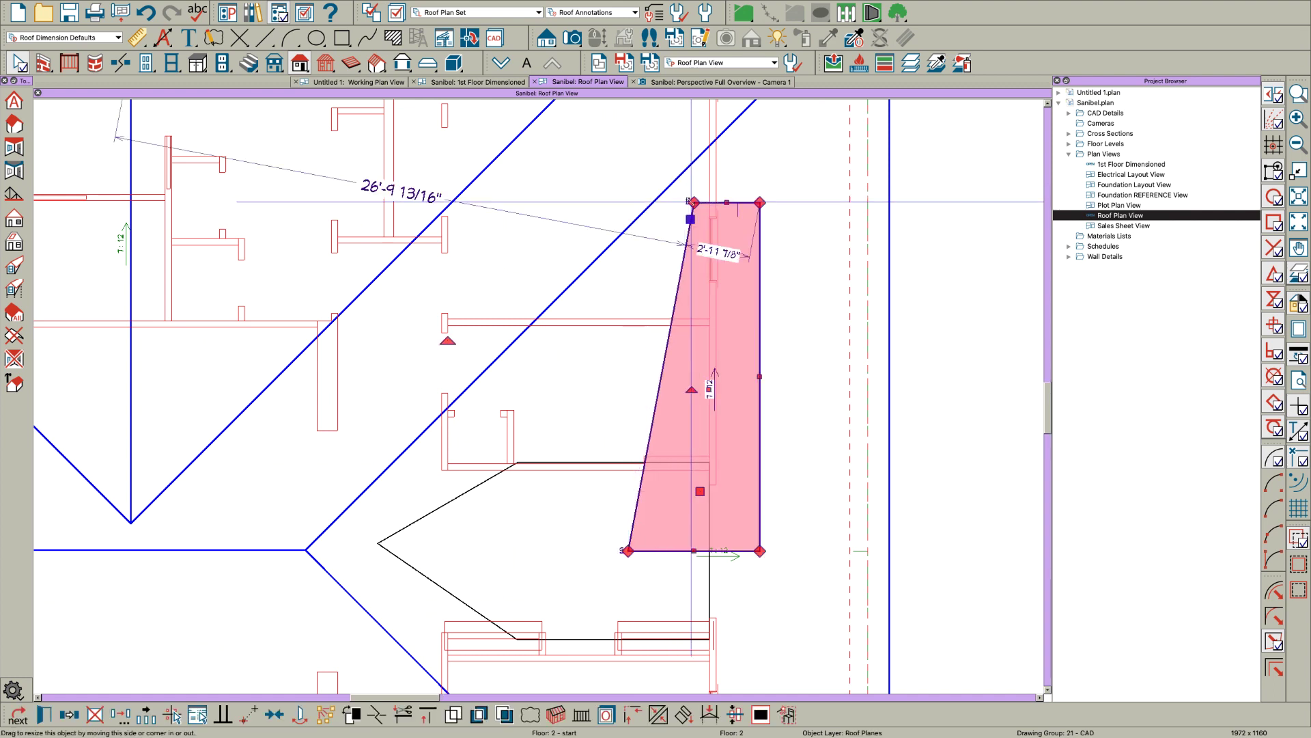
Step: Join the new roof plane's slanted edge to the main side roof plane and align the roof hole's upper edges with that valley line
click(631, 462)
drag(632, 462, 670, 250)
click(658, 355)
click(655, 376)
key(Escape)
scroll(660, 307, down, 1)
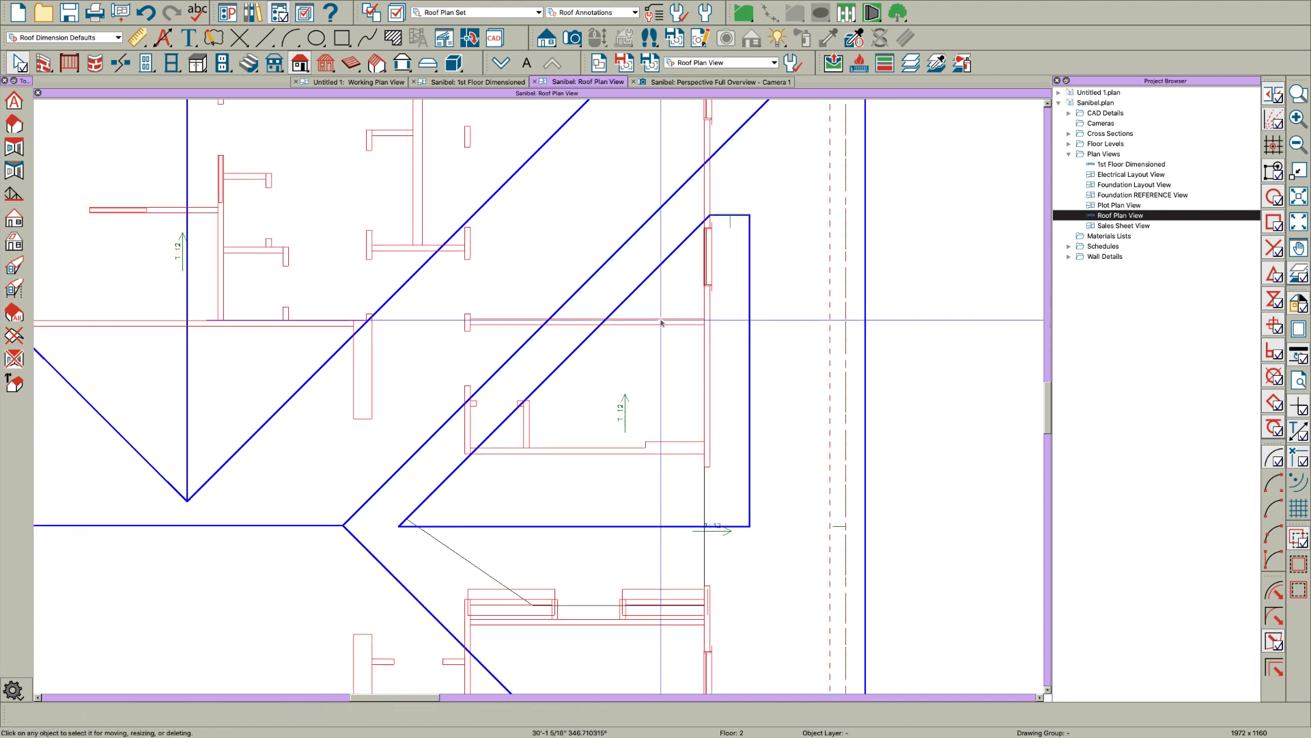
scroll(643, 512, up, 1)
scroll(644, 537, down, 2)
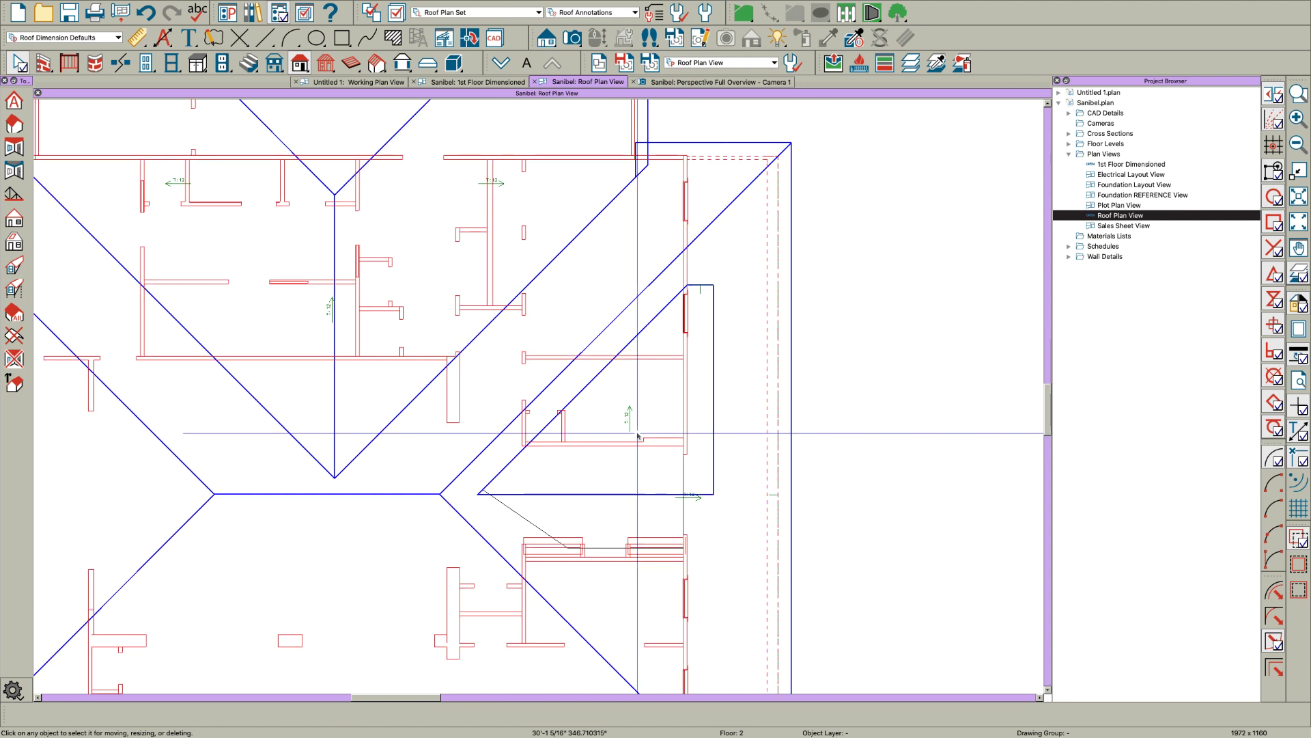
Step: Reflect a copy of the dormer roof plane about its ridge edge to form the opposite slope
click(707, 496)
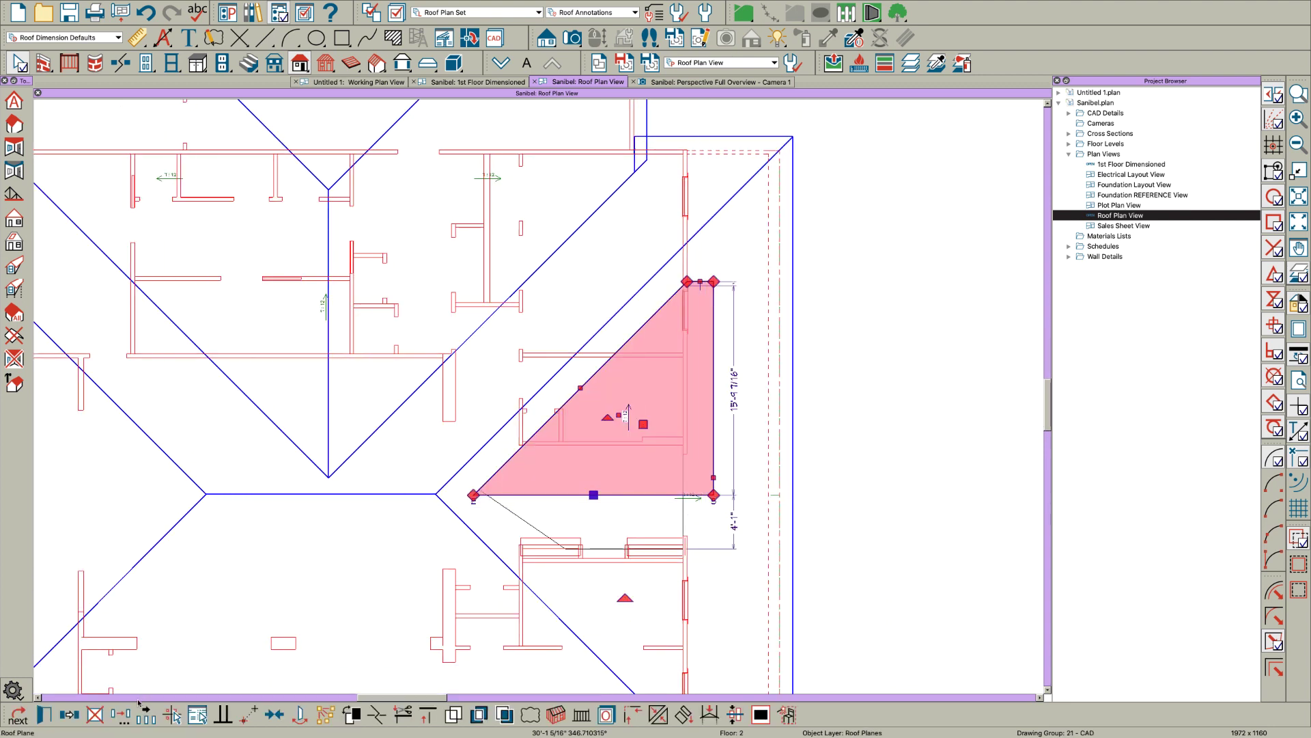
click(69, 716)
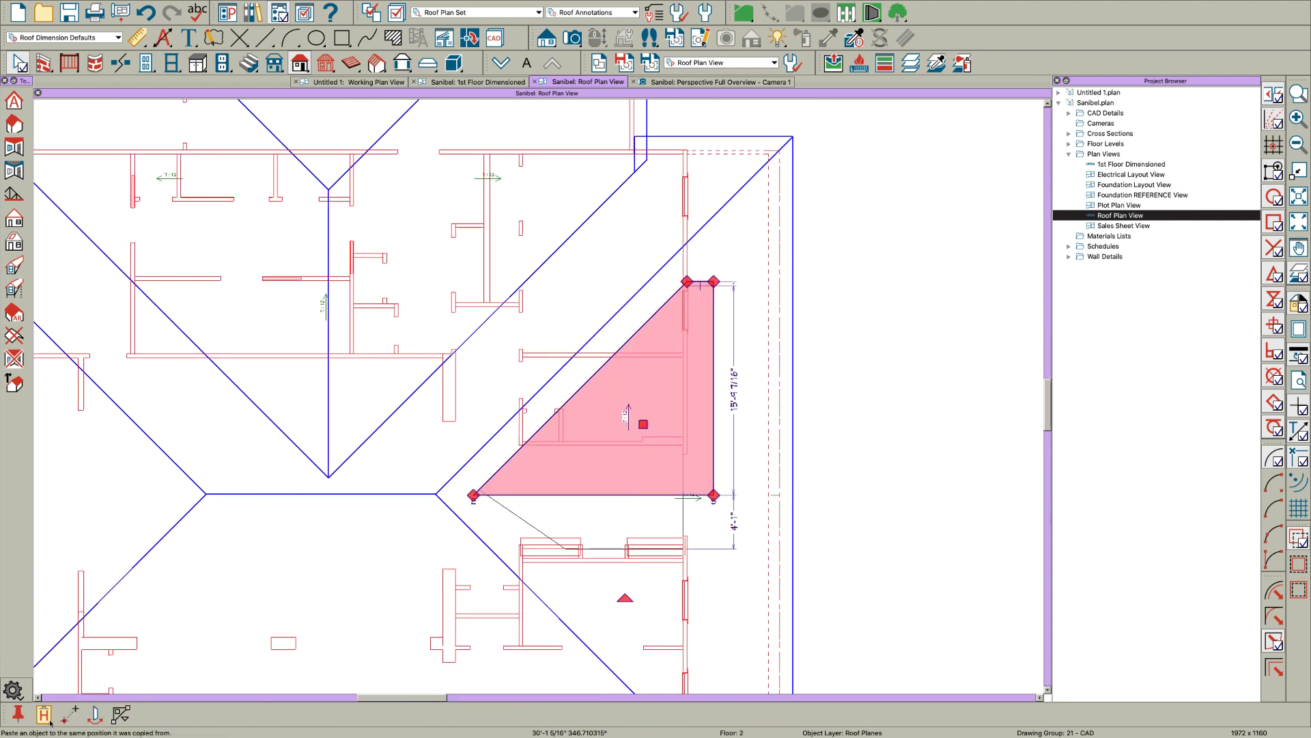
click(96, 715)
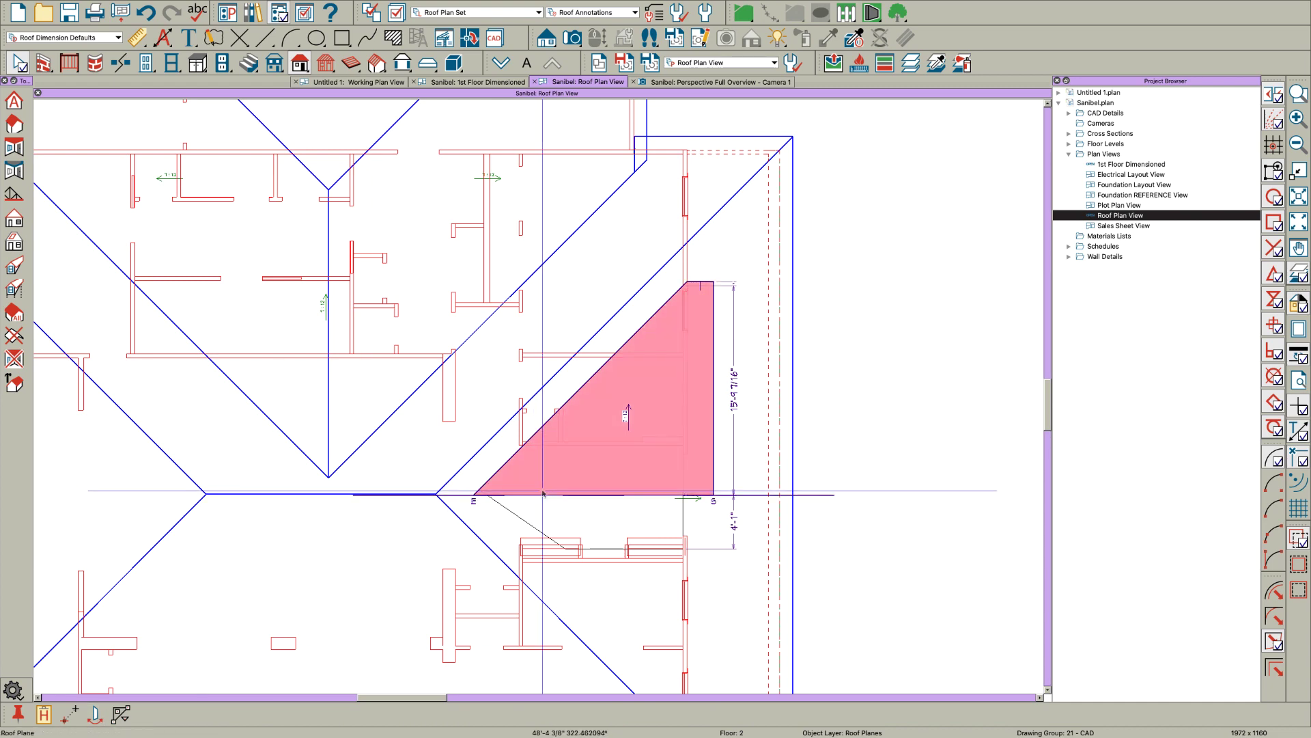
click(543, 493)
scroll(597, 492, down, 5)
scroll(599, 493, up, 2)
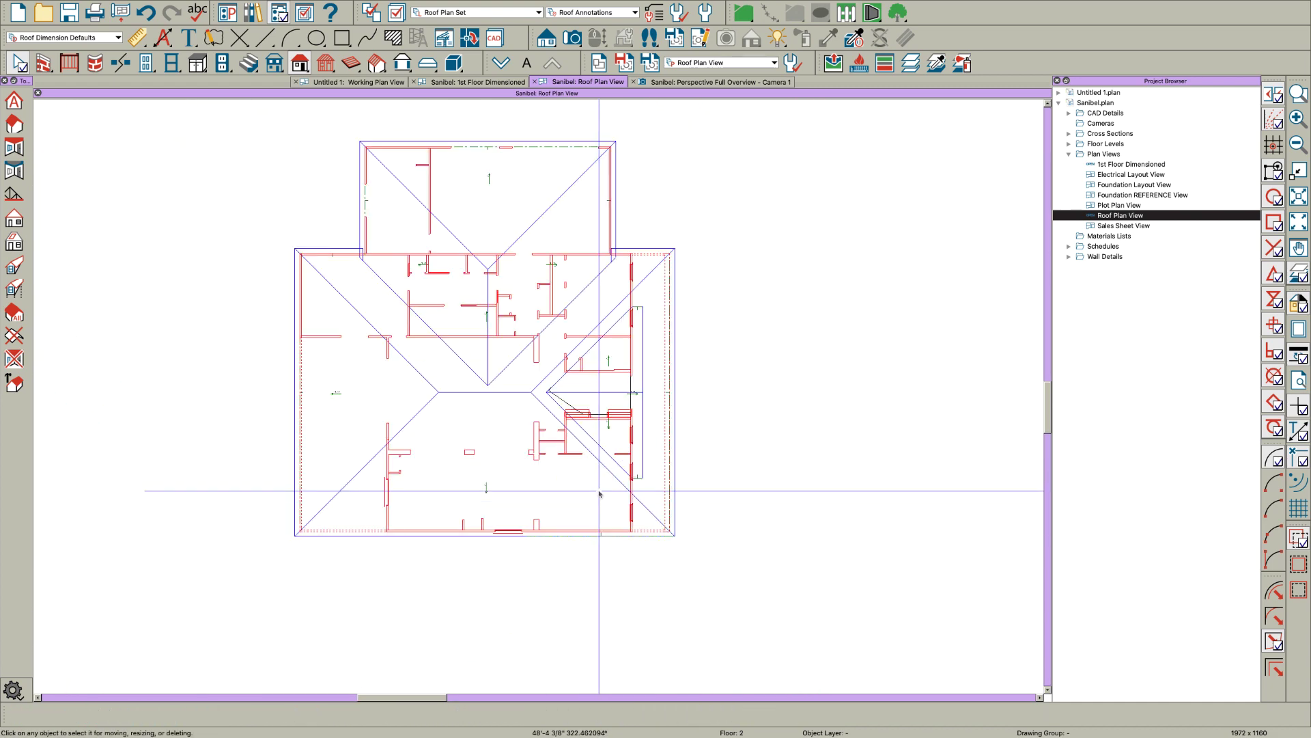
Step: Reshape the lower edges of the roof hole so they line up with the mirrored roof plane's valley edge
scroll(599, 493, up, 3)
click(597, 403)
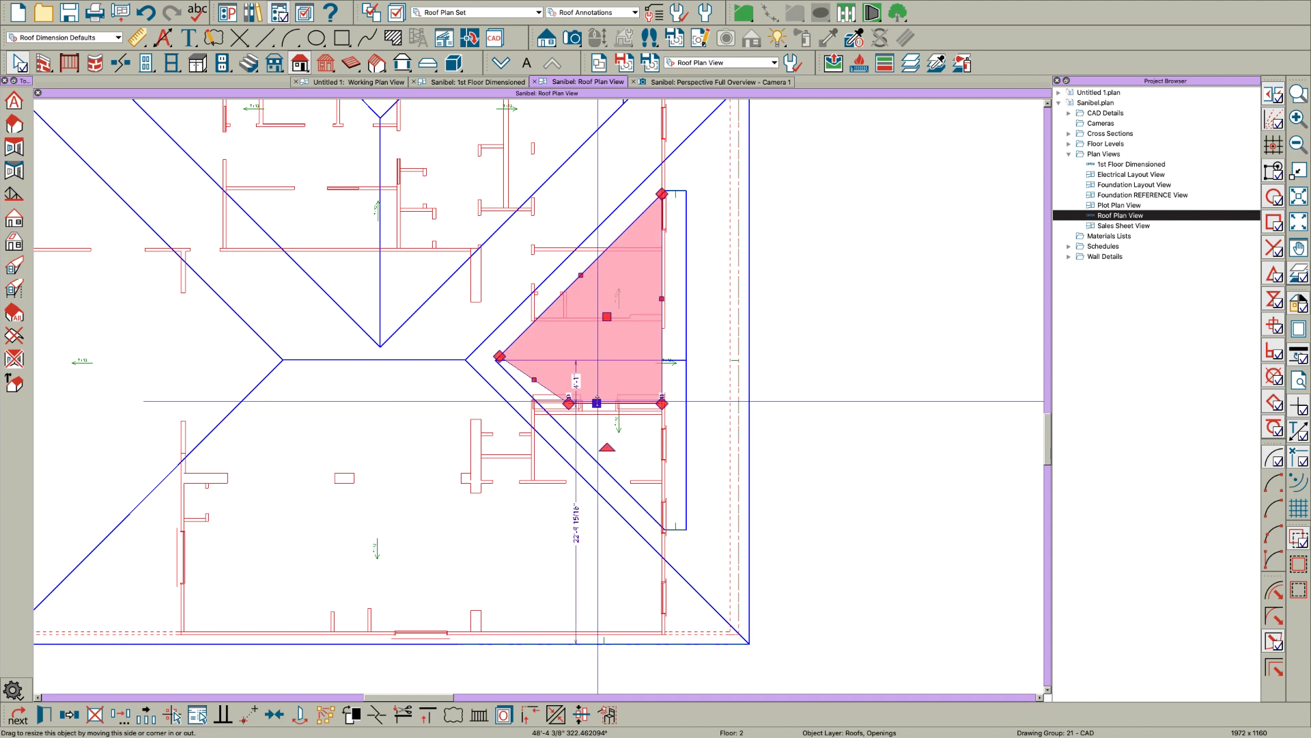
drag(597, 405, 600, 459)
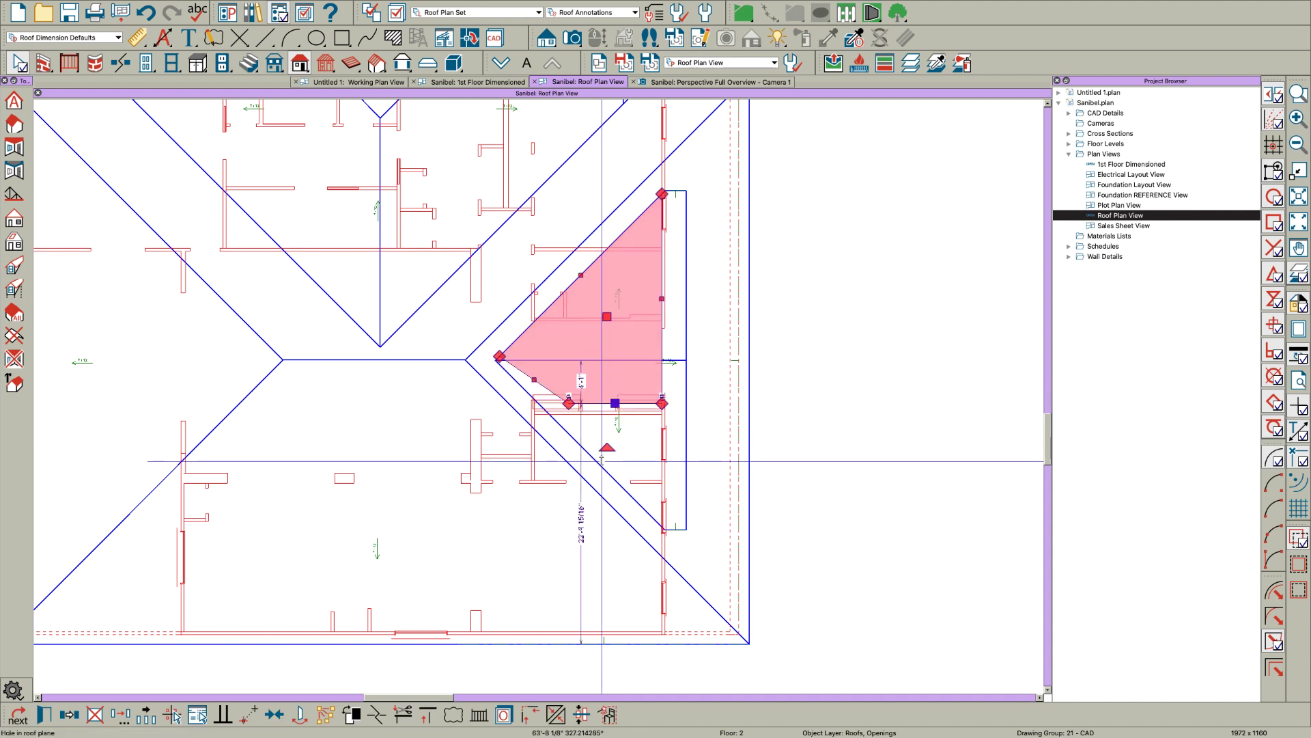
key(Escape)
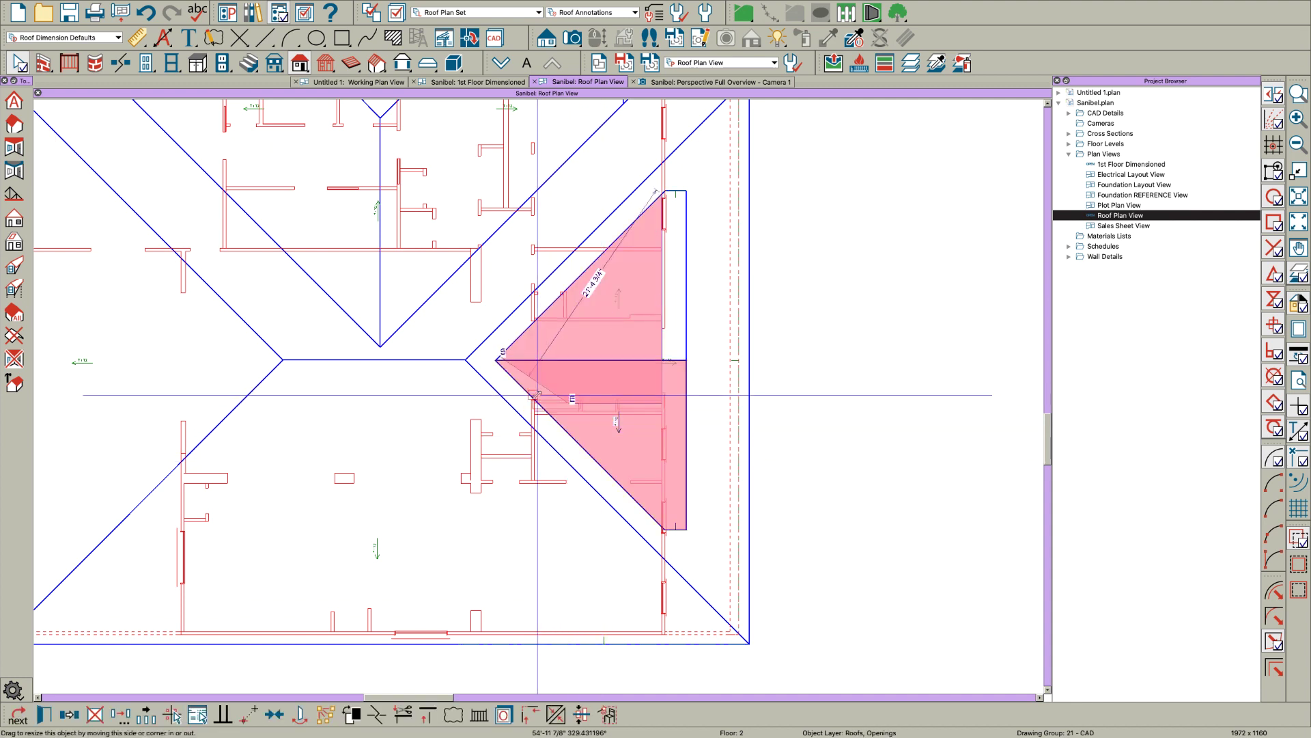
click(541, 394)
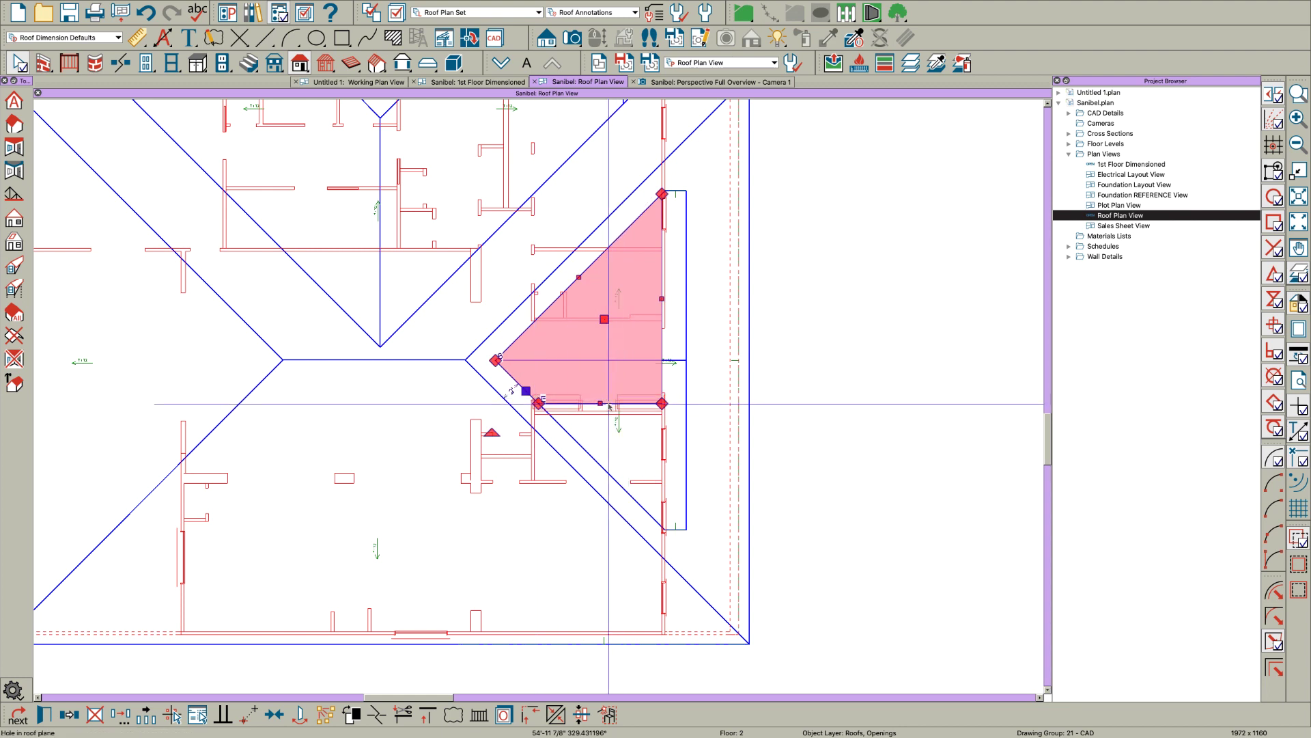
drag(600, 404, 599, 453)
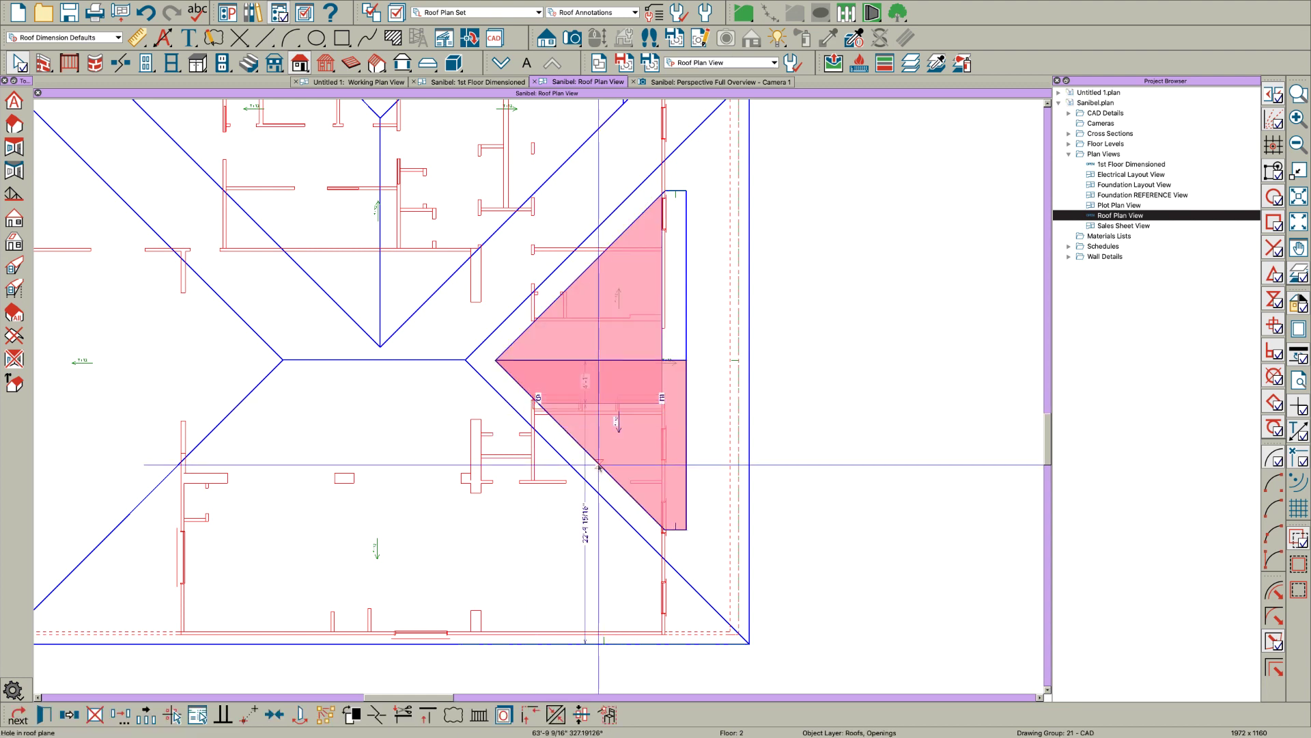
click(598, 465)
key(Escape)
scroll(657, 413, up, 2)
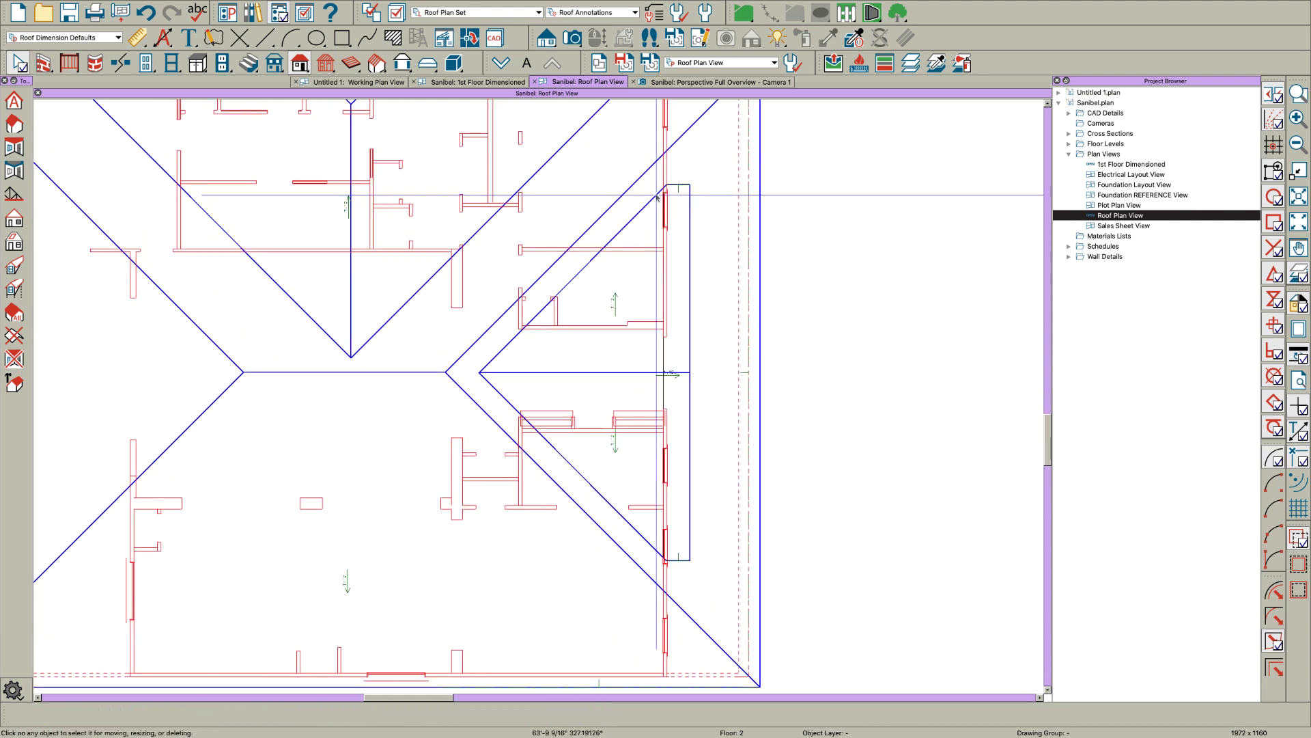
Step: Draw an exterior wall about 11'-8" long under the original dormer roof plane, along the exterior wall below
scroll(657, 198, up, 3)
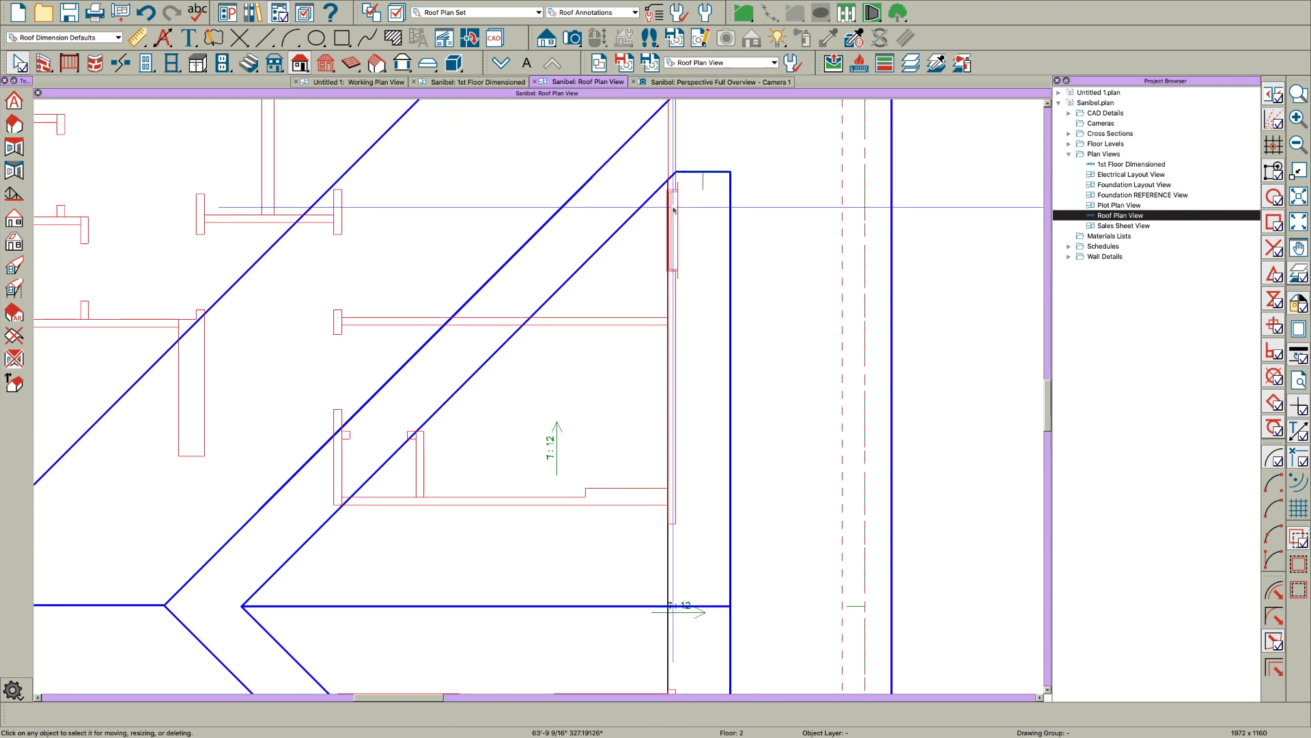
click(44, 63)
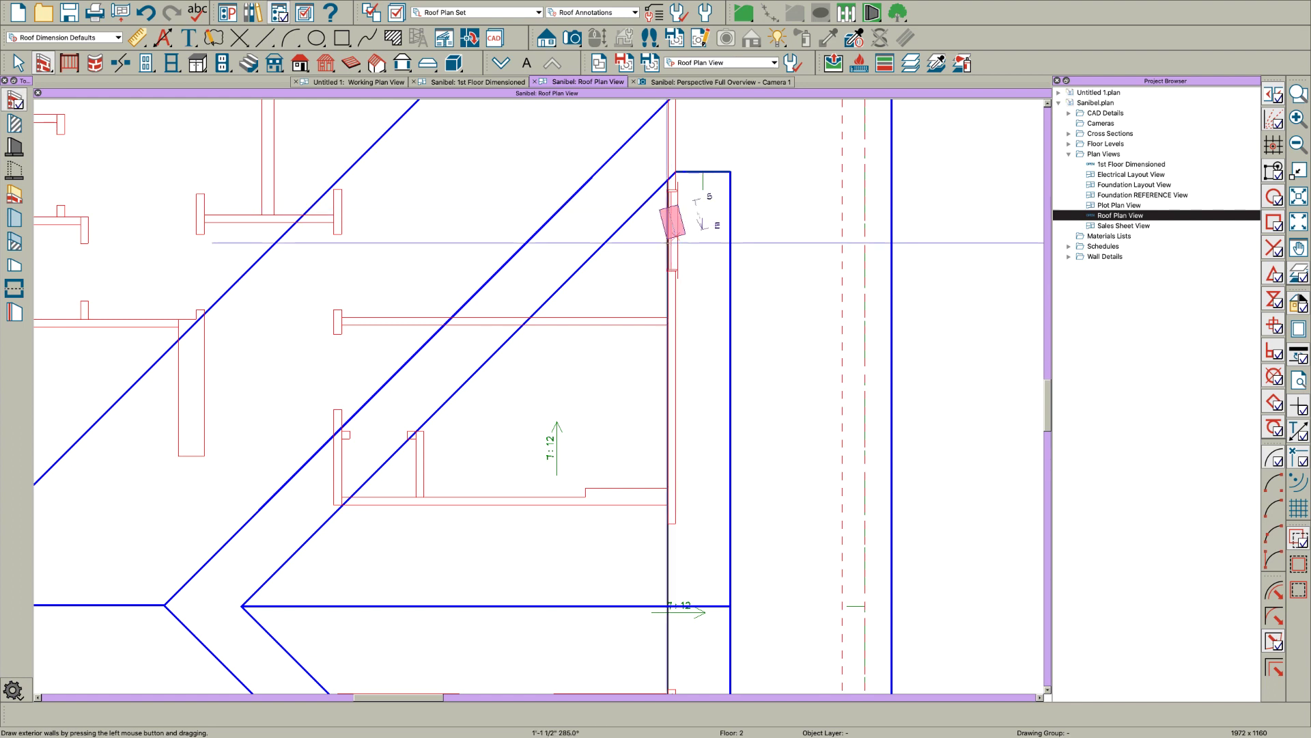
drag(672, 222, 673, 525)
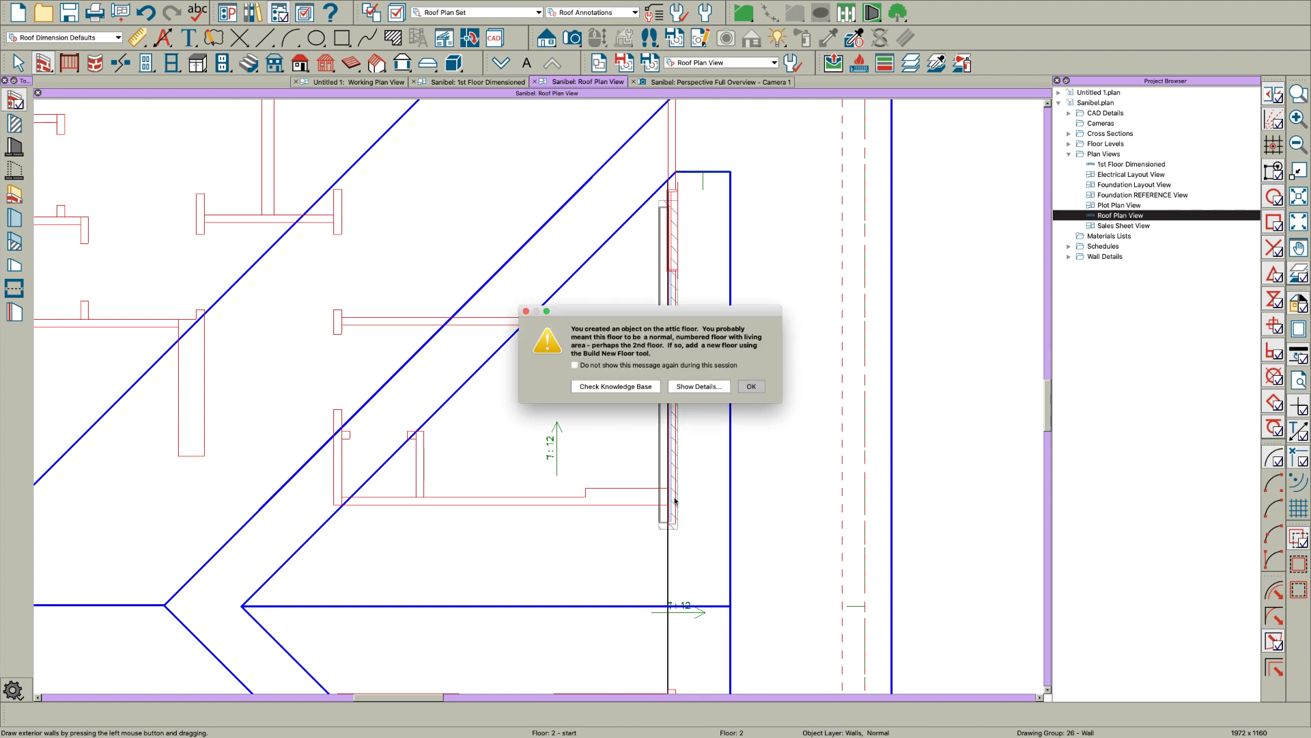
click(751, 387)
click(668, 396)
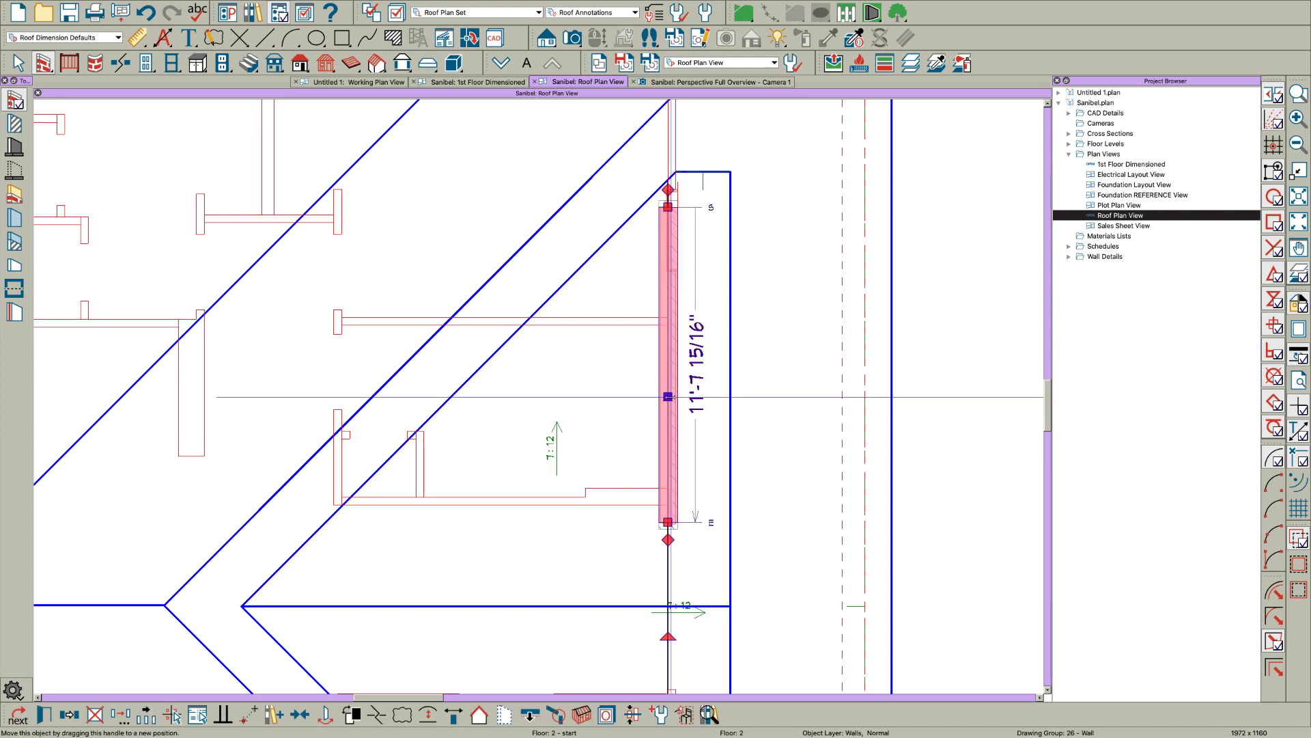
Step: Set the new dormer wall's type to Siding-4
double_click(668, 396)
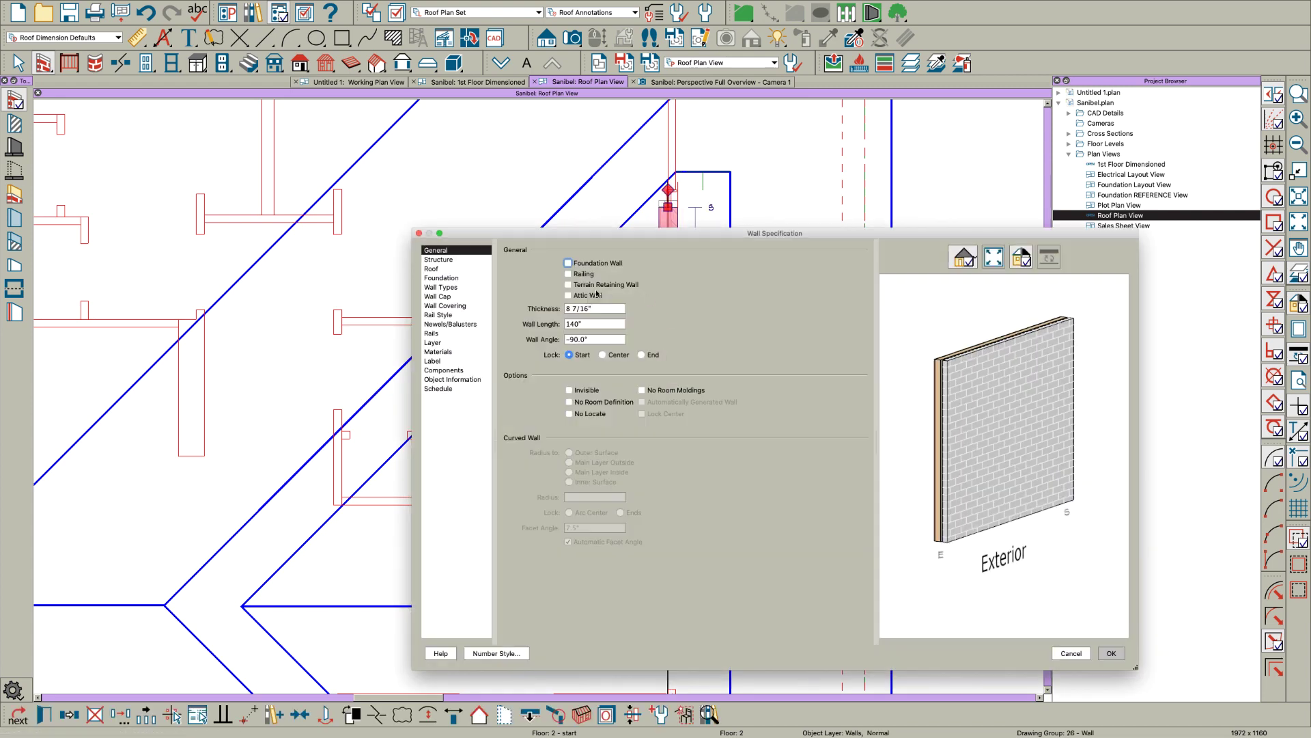
click(440, 287)
click(628, 268)
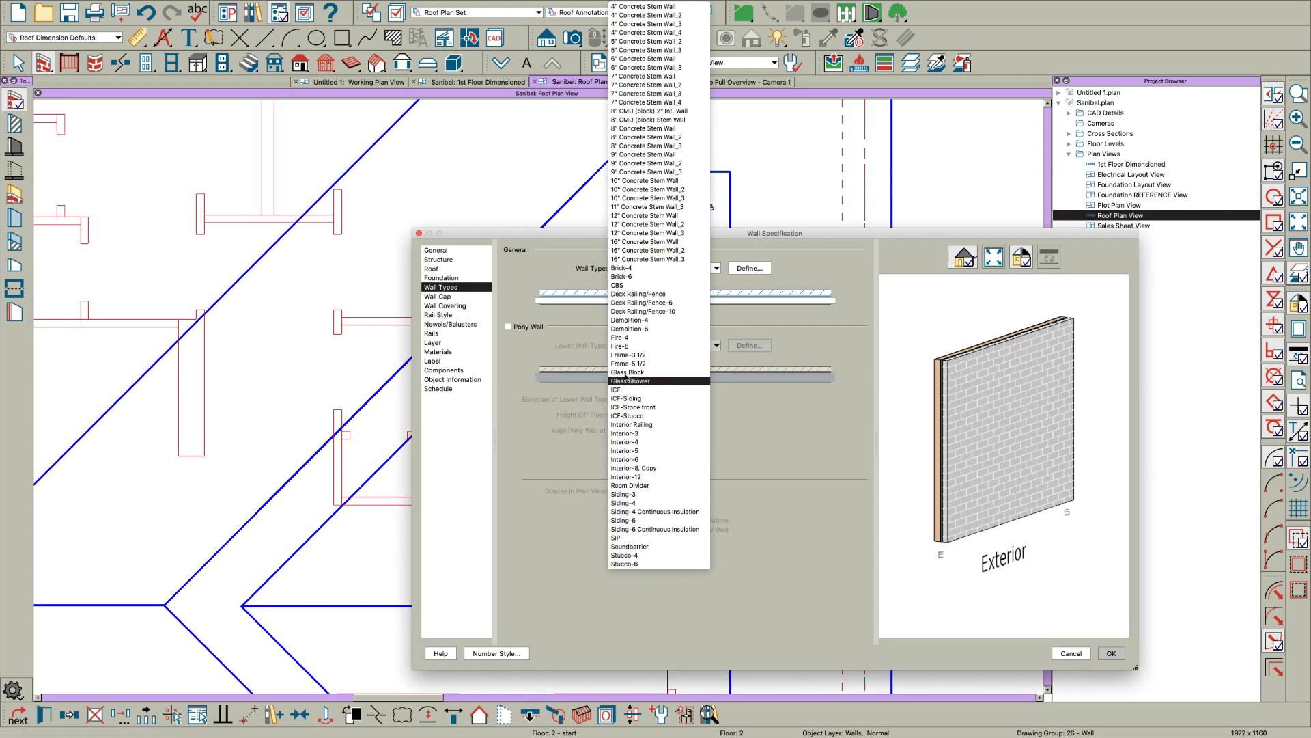
click(634, 504)
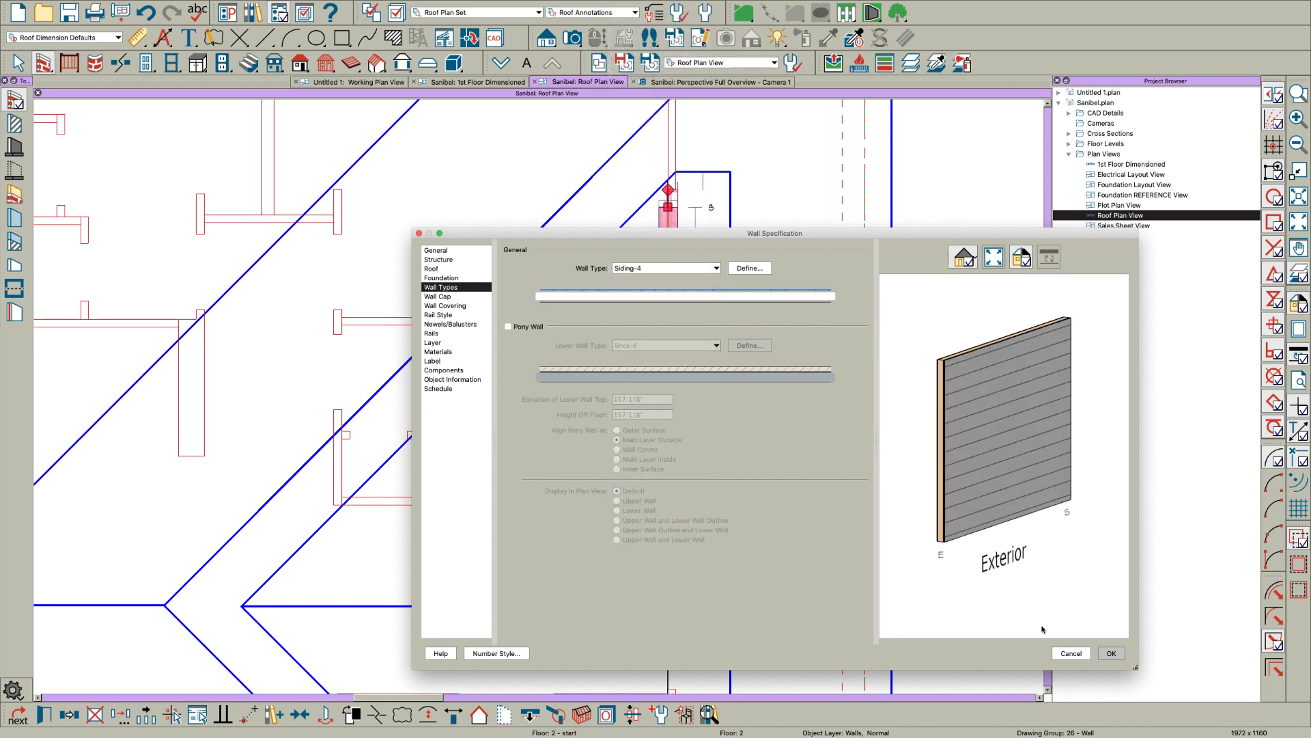
click(1121, 658)
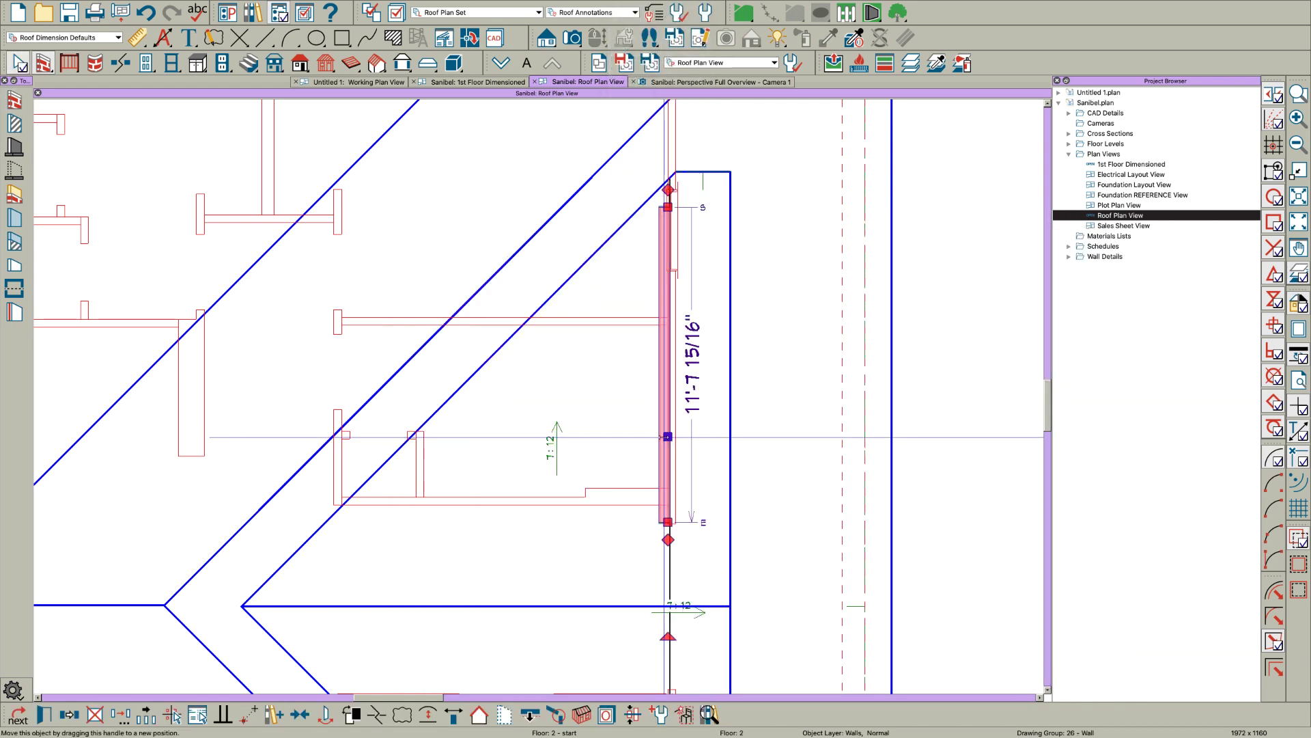
Step: Extend the dormer wall to about 370 1/4" so it spans both dormer roof planes, and define it as an attic wall
scroll(668, 436, up, 1)
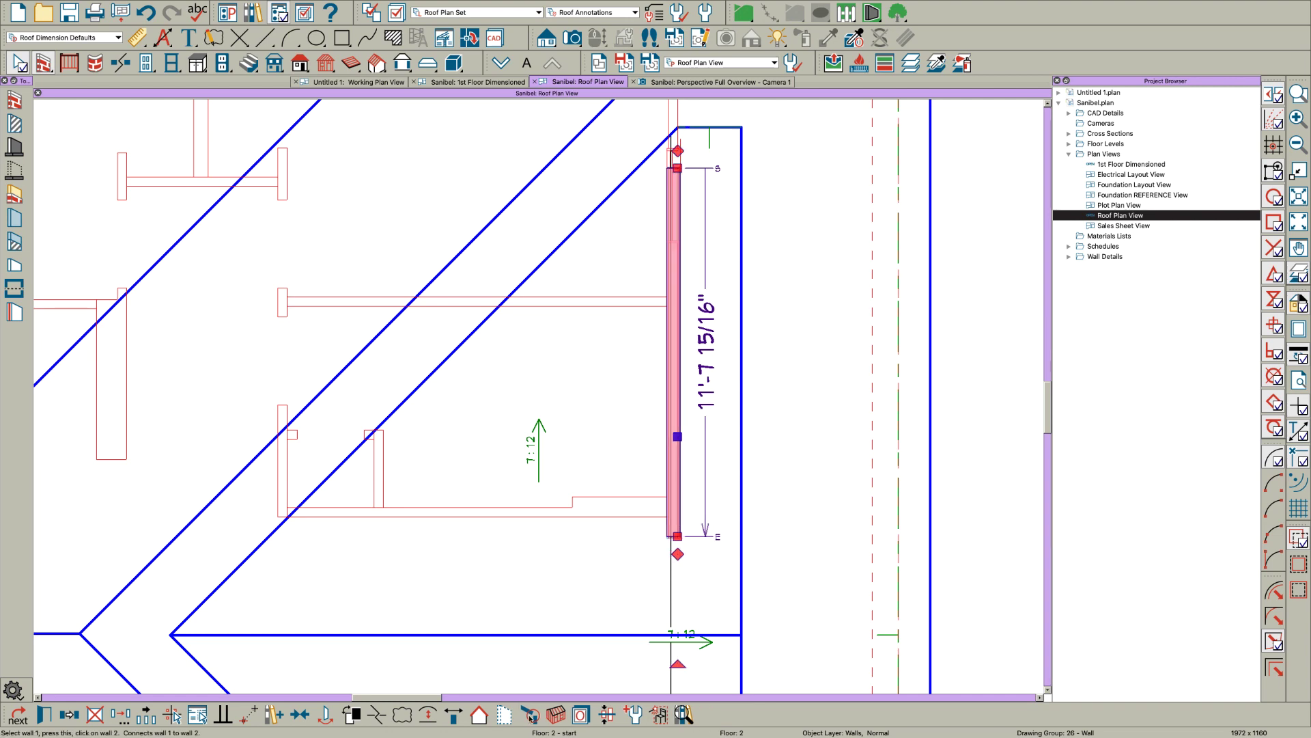
scroll(687, 417, down, 5)
drag(686, 426, 685, 557)
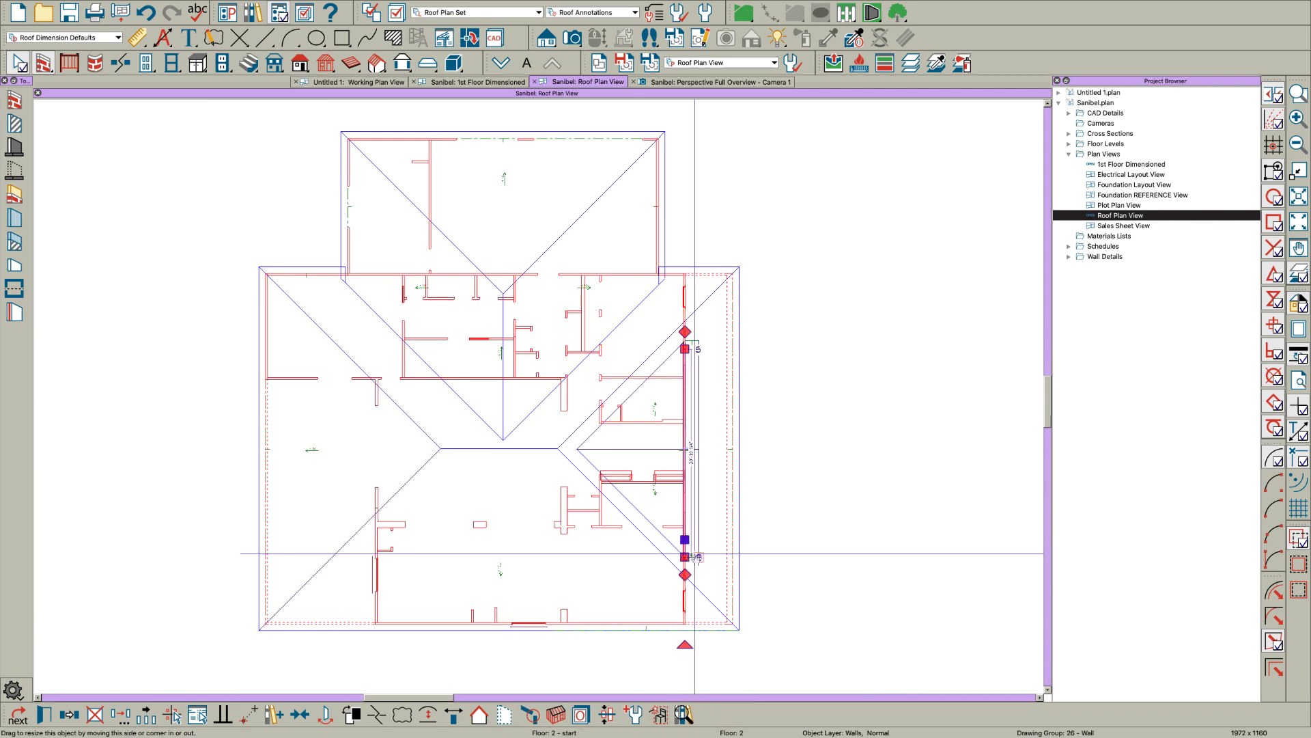
key(super+e)
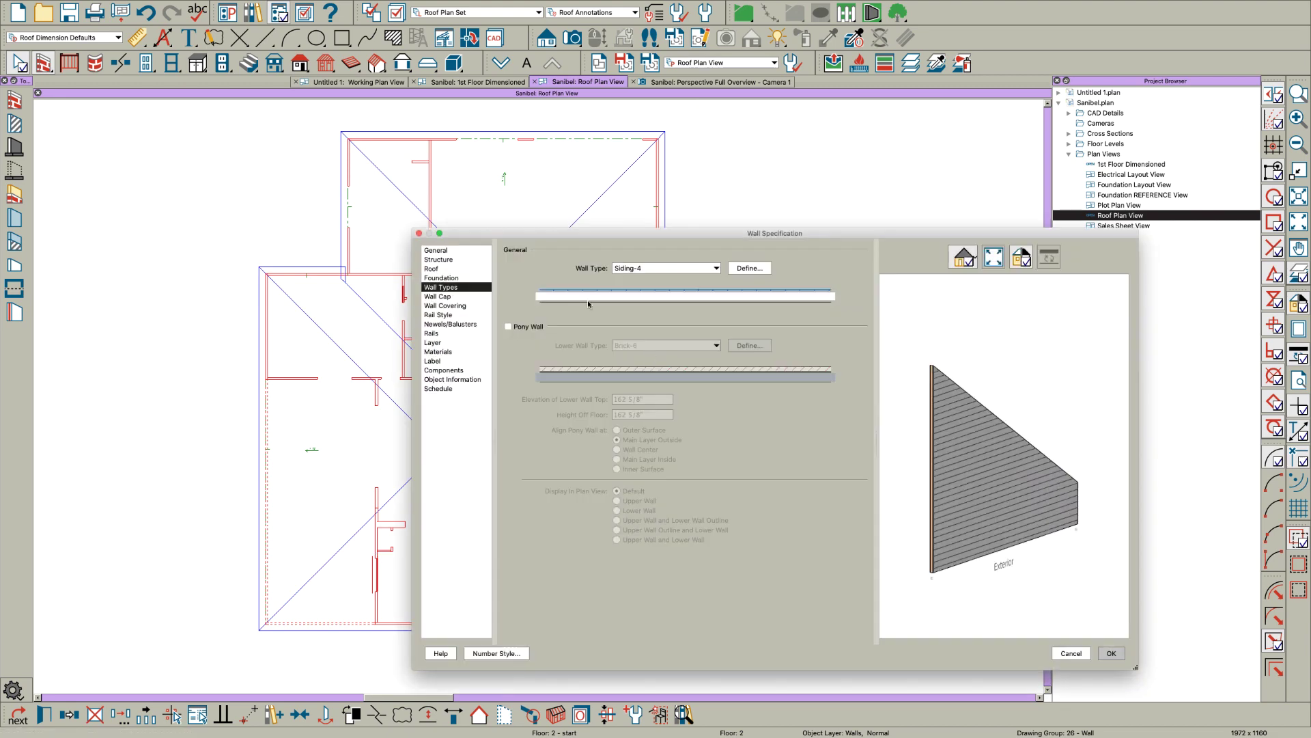
click(436, 250)
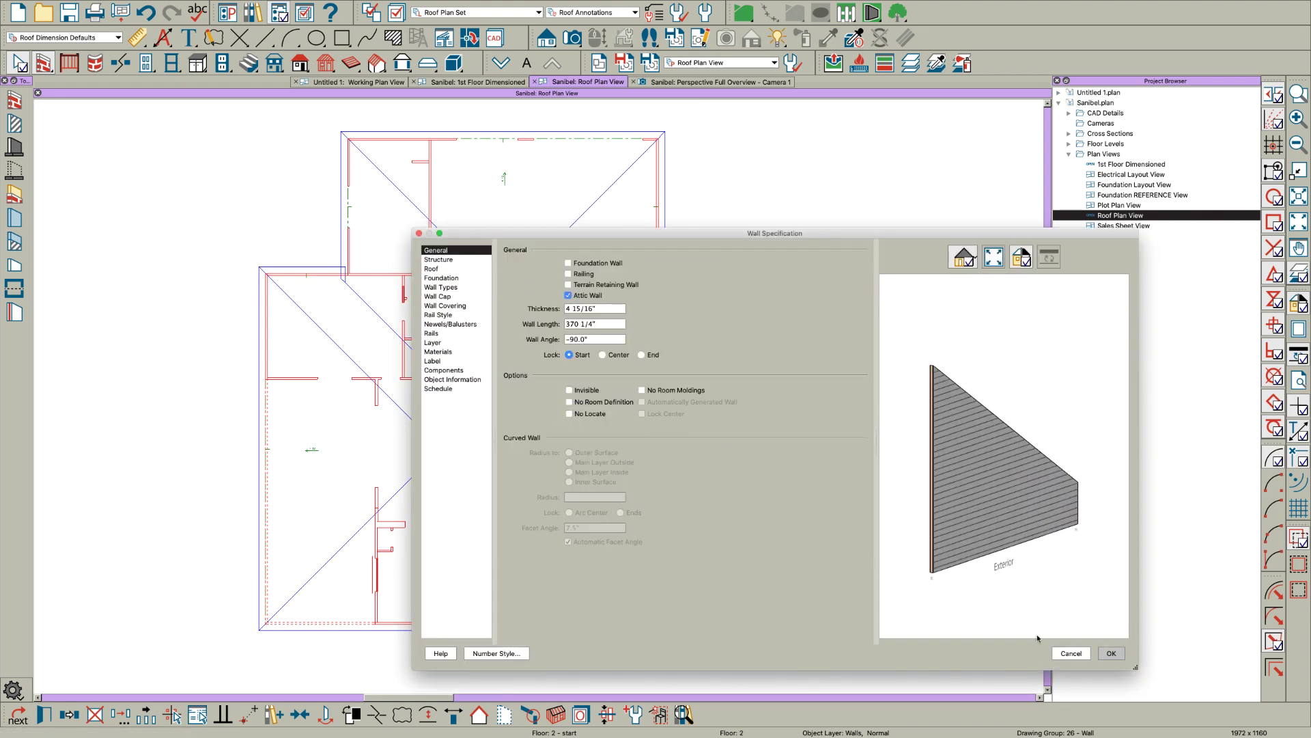
click(1113, 656)
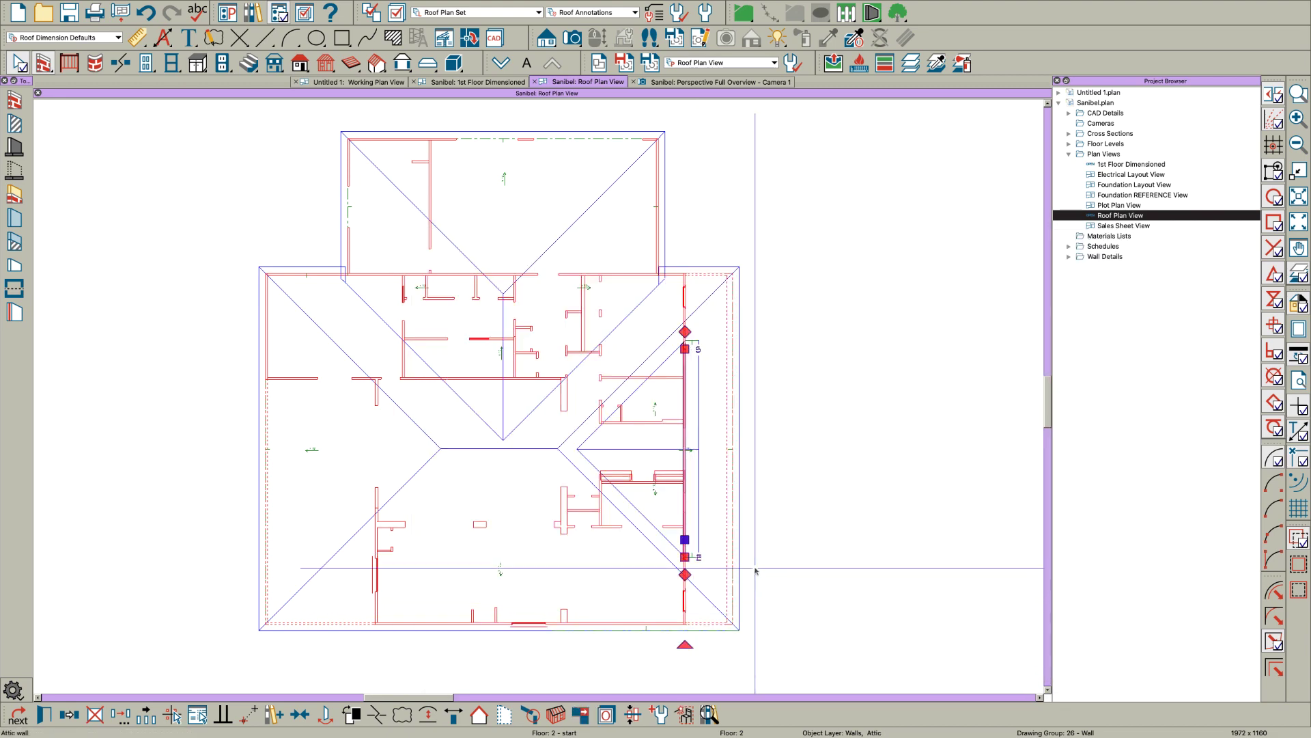
Step: Extend the lower dormer roof plane's outer corner past its eave and join its valley and gable edges, deleting the intervening edge
scroll(755, 570, up, 5)
click(691, 557)
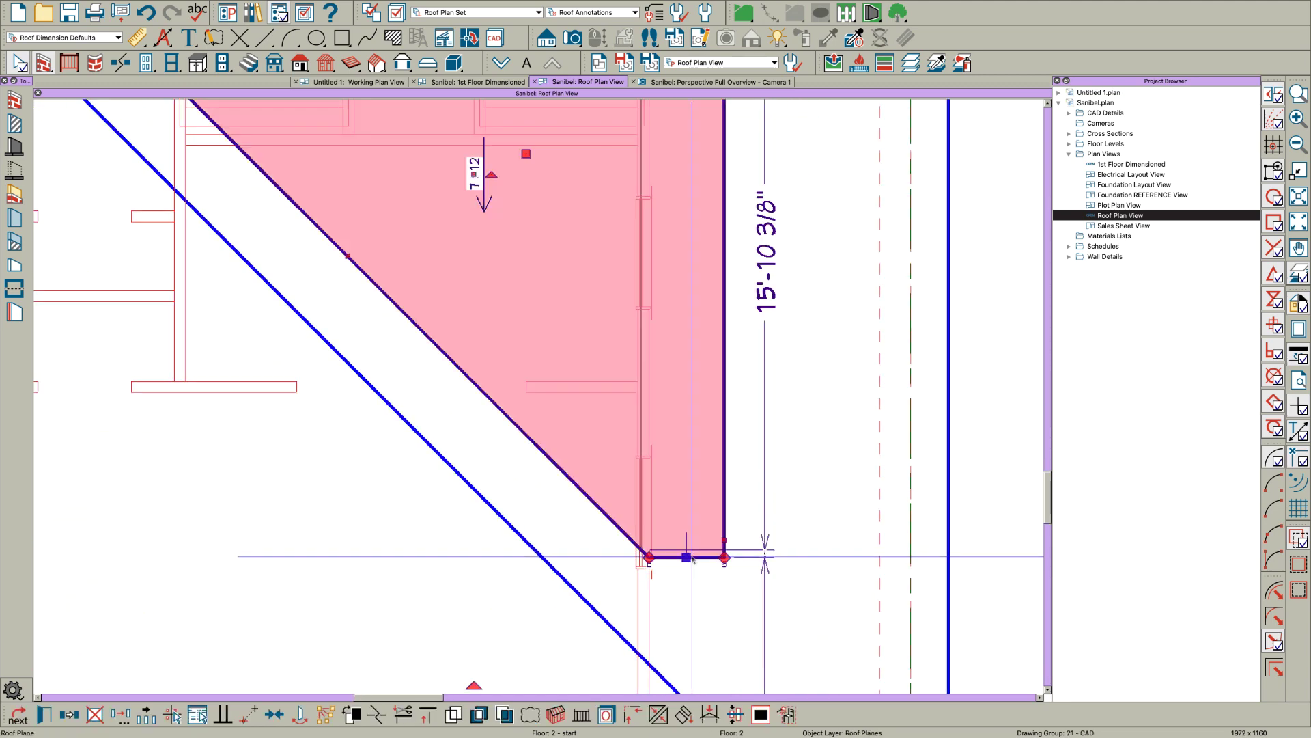
drag(725, 562, 730, 624)
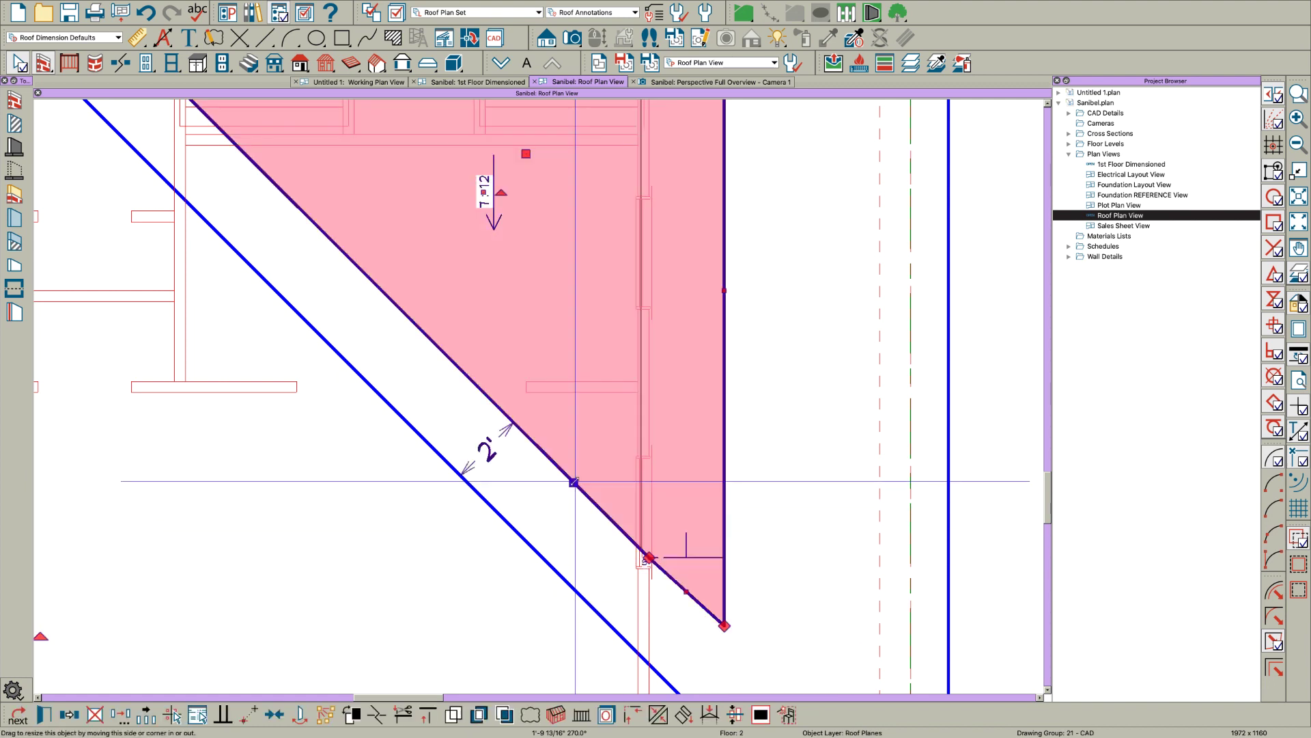
click(631, 716)
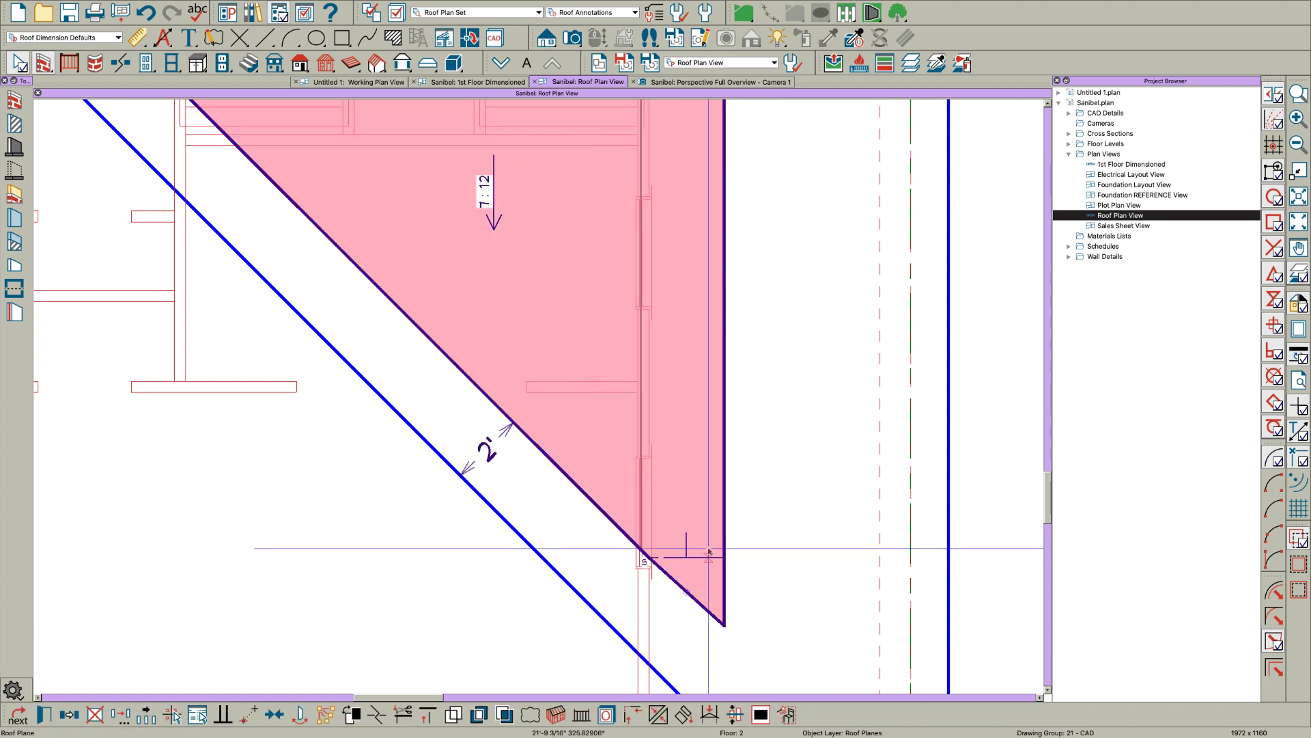
click(730, 468)
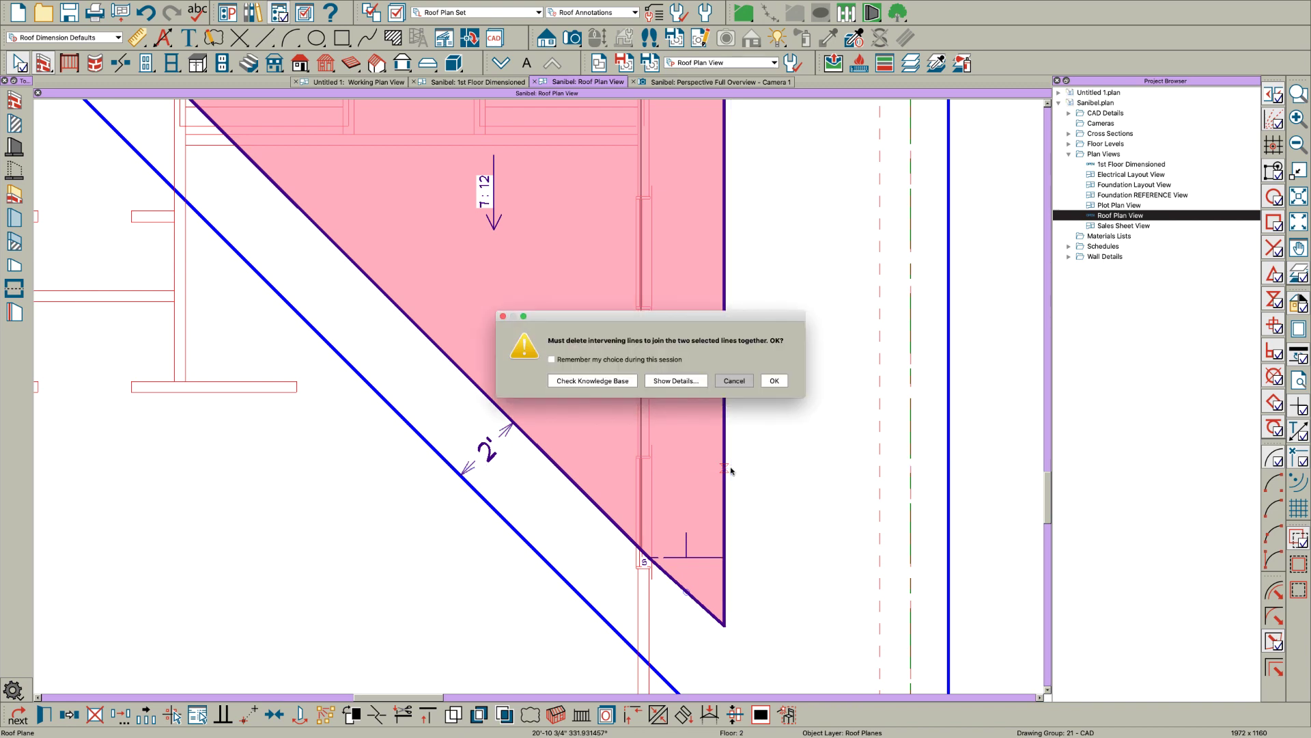
click(774, 381)
scroll(737, 447, down, 5)
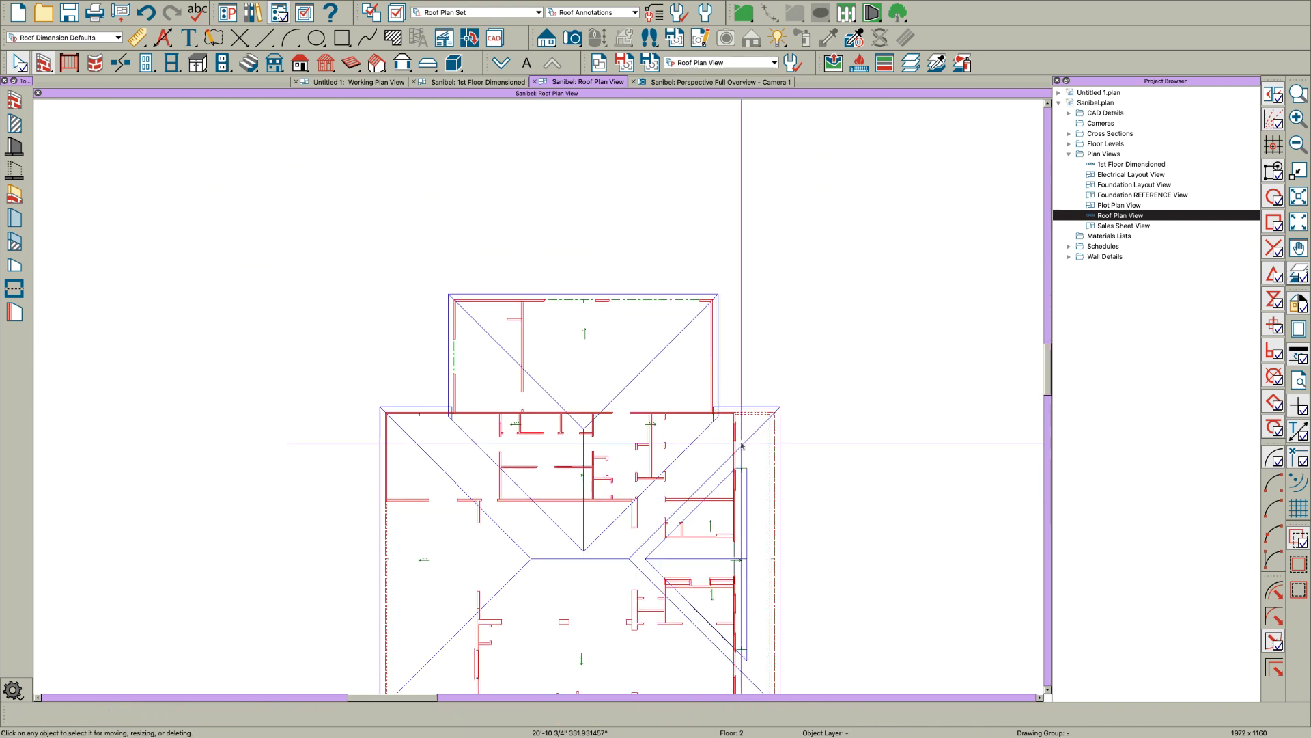
Step: Reshape the upper dormer roof plane likewise, extending its outer corner and joining the valley edge with the gable edge
scroll(742, 445, up, 5)
click(756, 443)
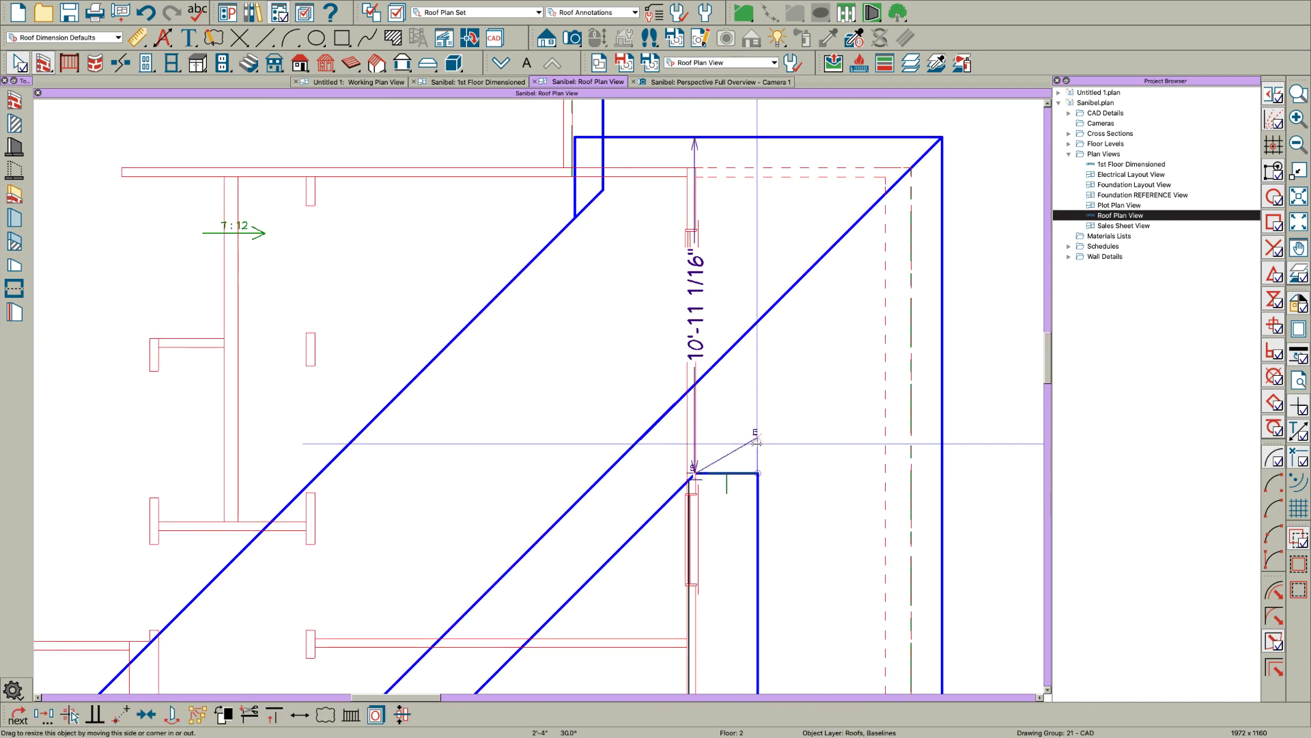
mouse_move(756, 443)
mouse_down()
mouse_move(750, 418)
mouse_move(750, 459)
mouse_up()
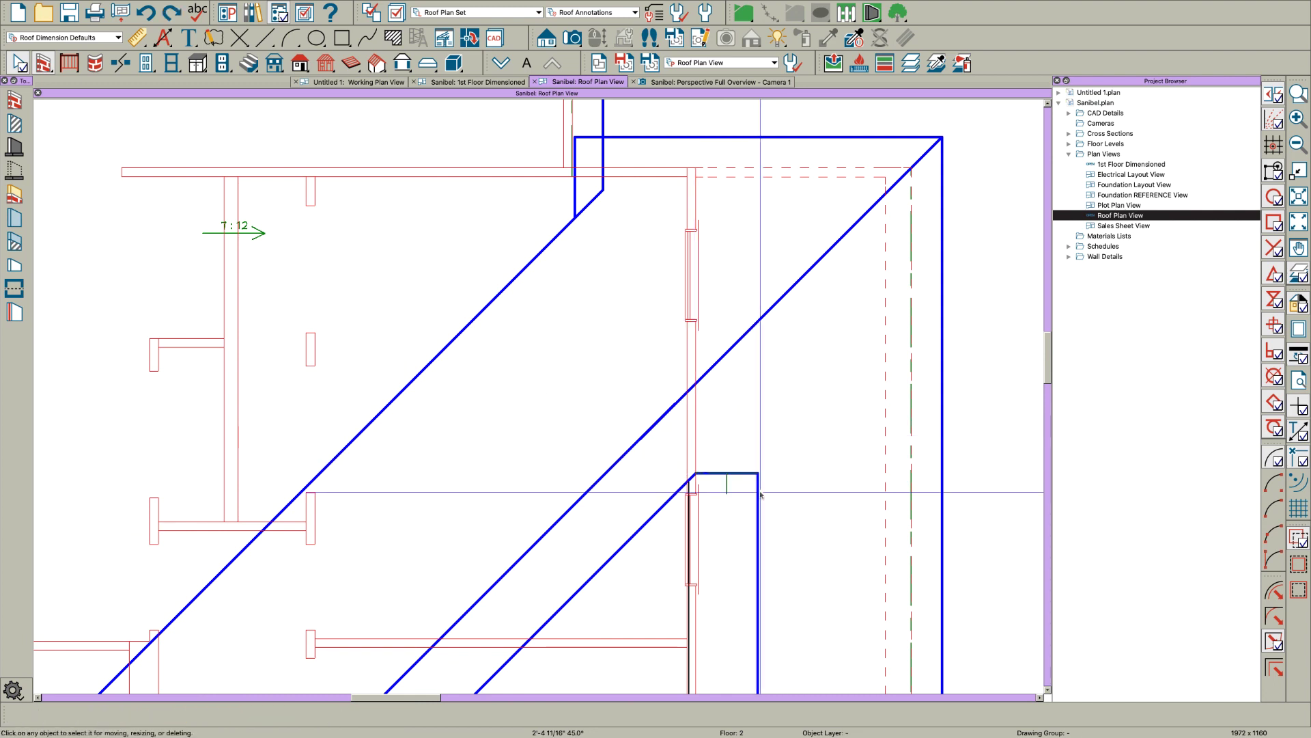
click(748, 477)
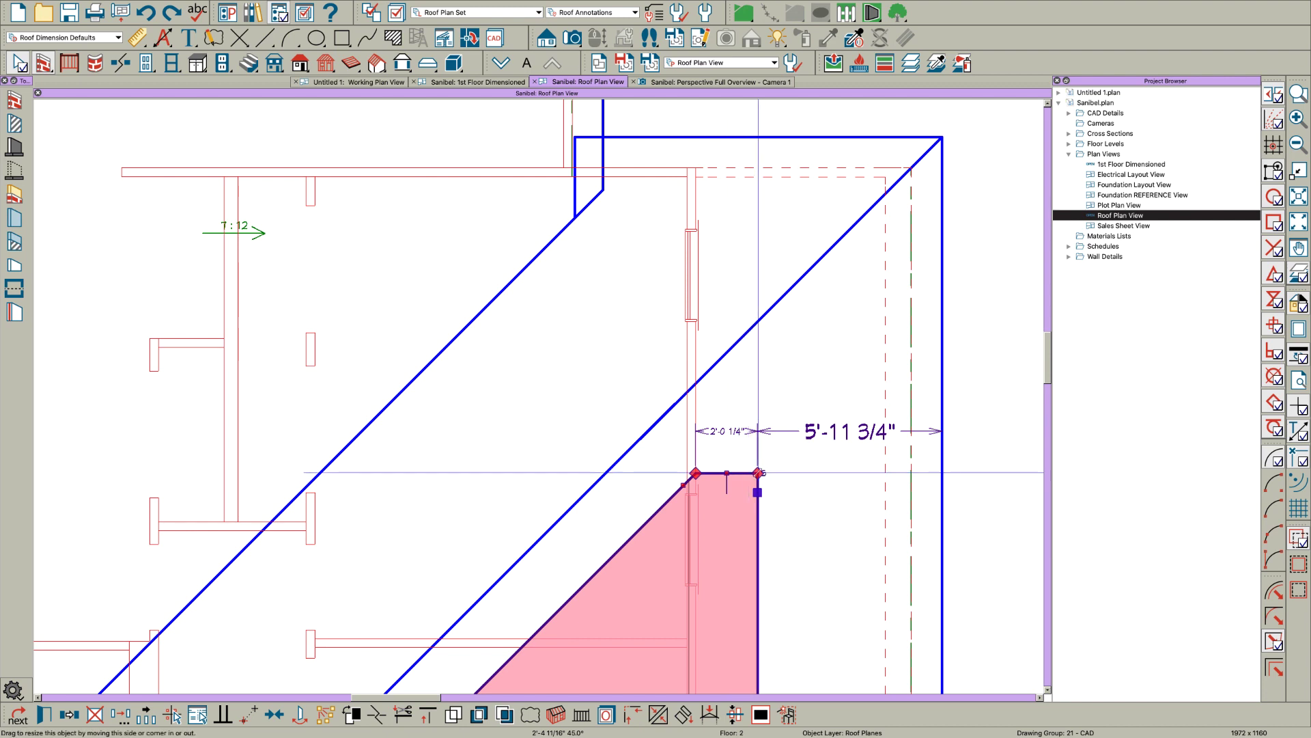
drag(757, 472, 752, 416)
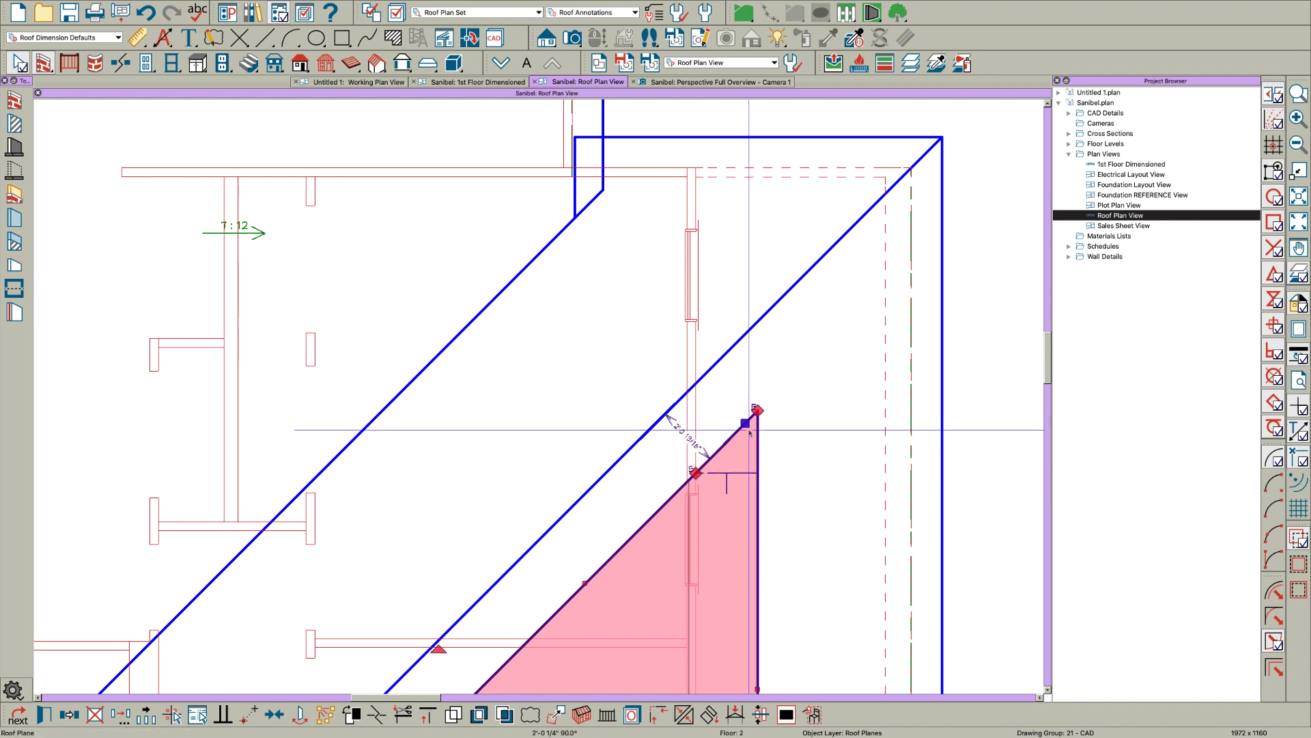
click(650, 512)
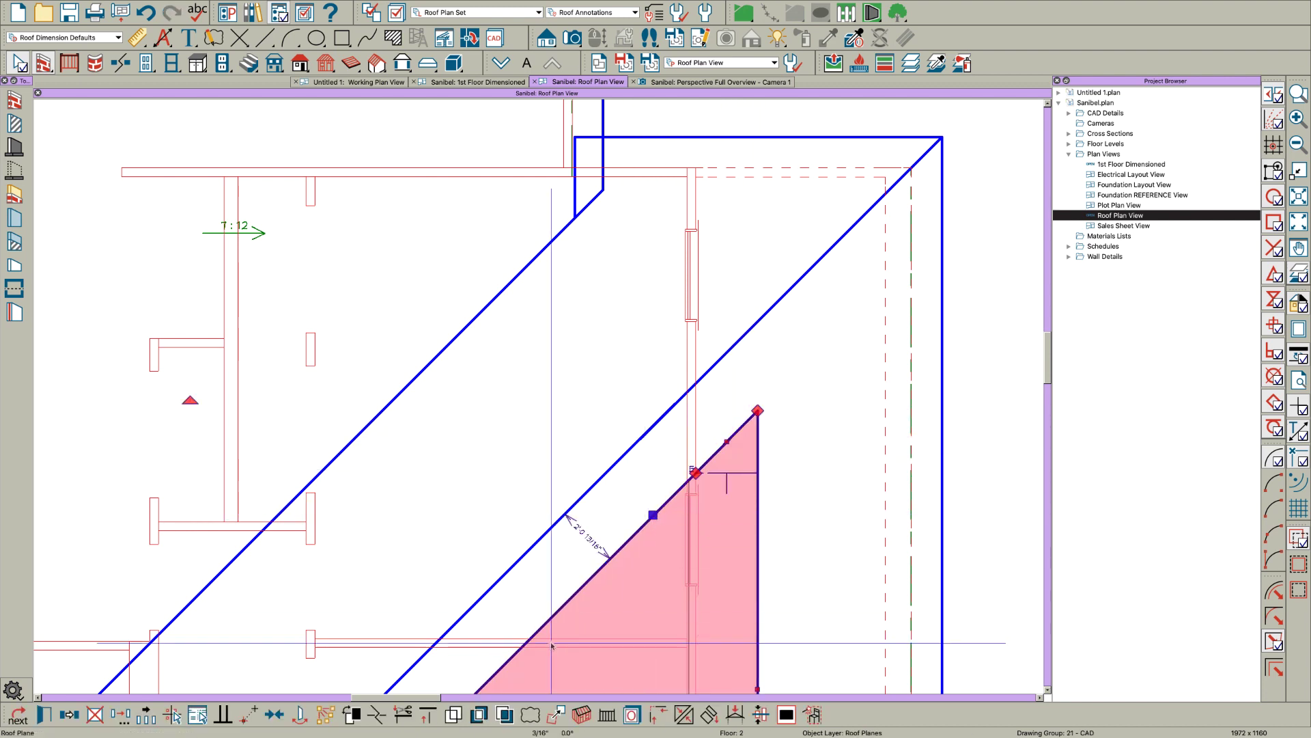
click(652, 711)
click(756, 606)
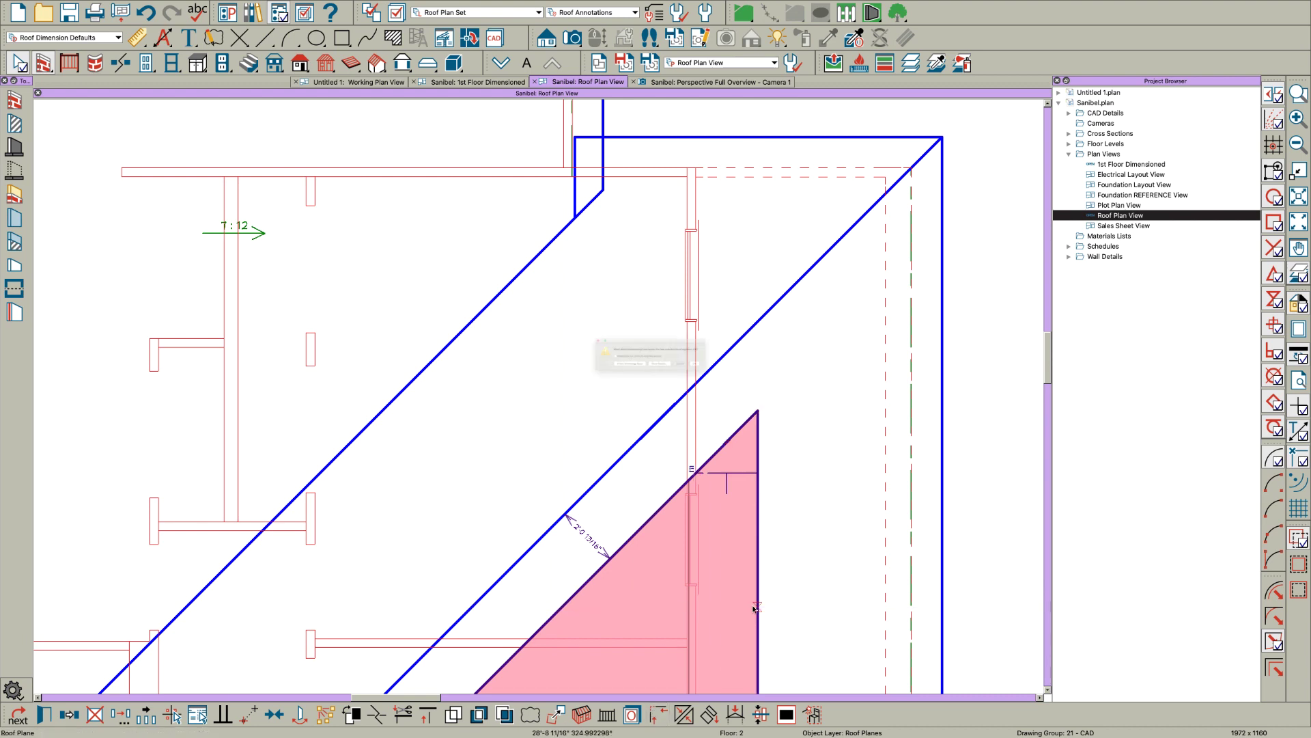
click(773, 381)
click(760, 439)
key(Escape)
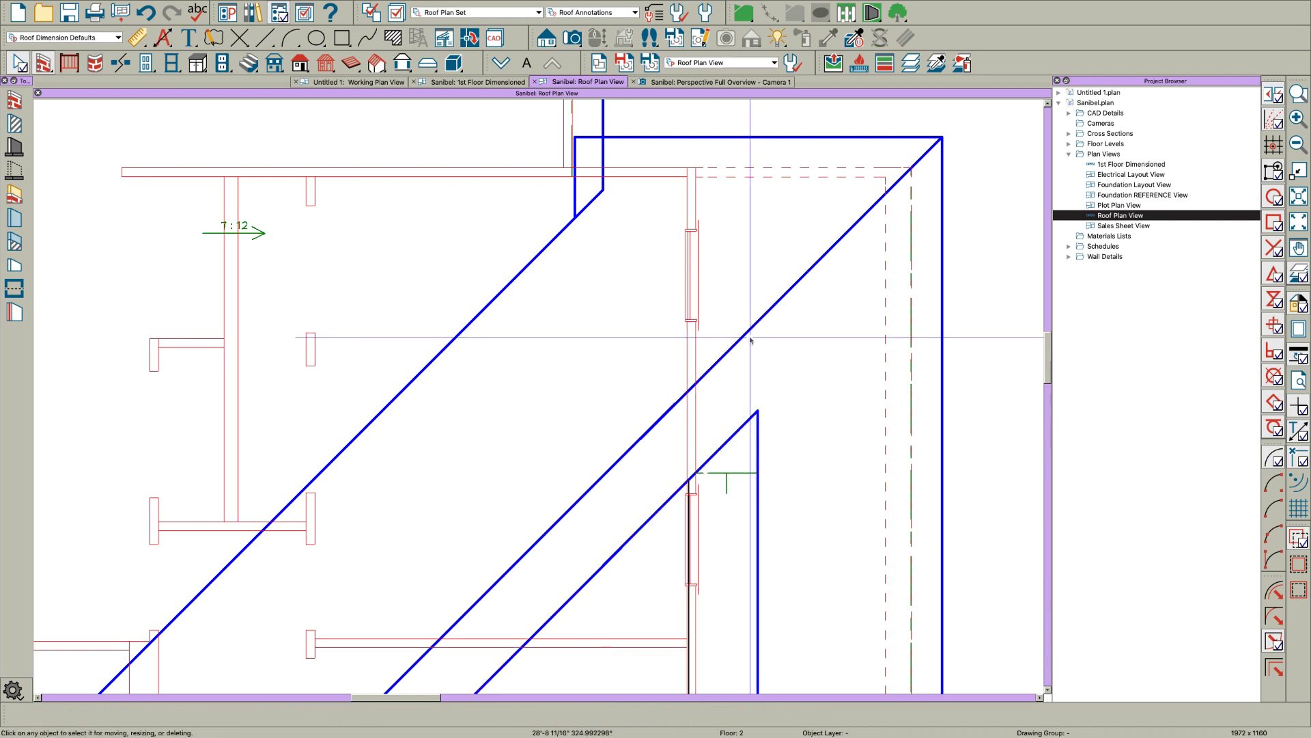
Step: Examine the dormer's roof edges, hole and gable wall from the side and close up in the perspective camera view
scroll(751, 337, down, 2)
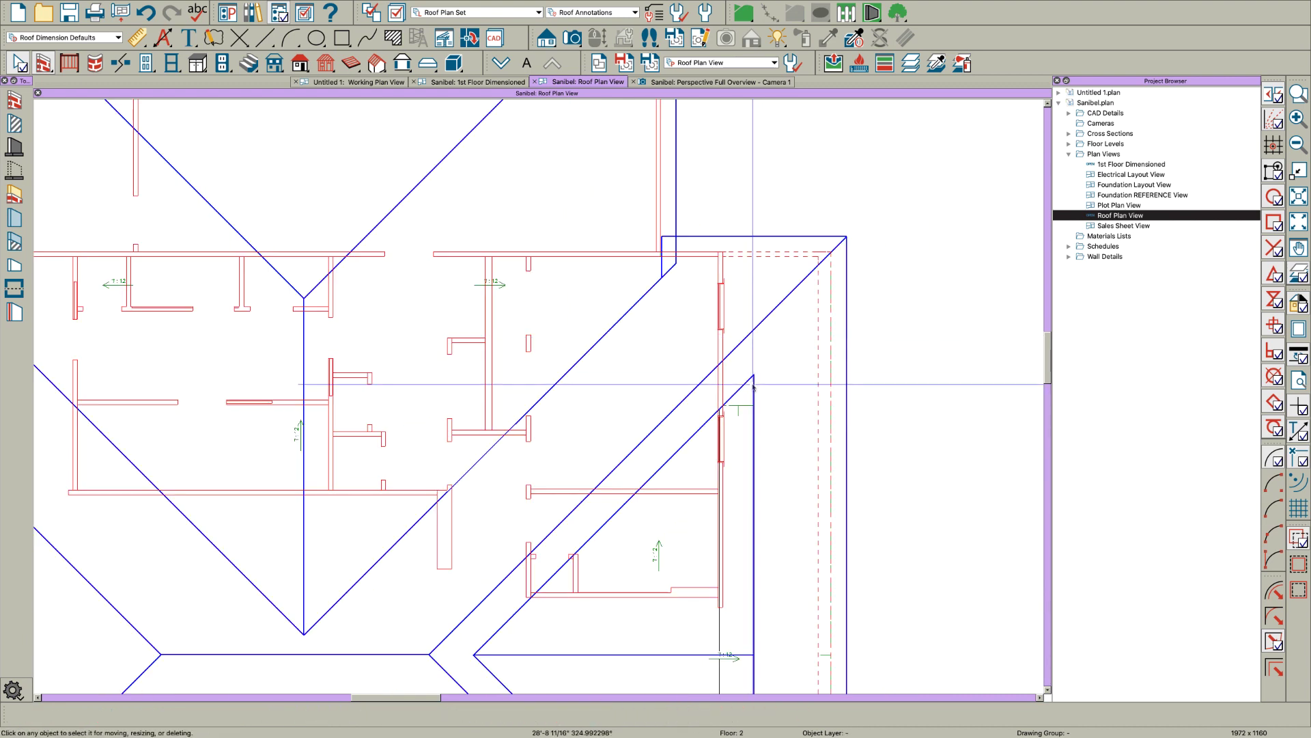
click(765, 83)
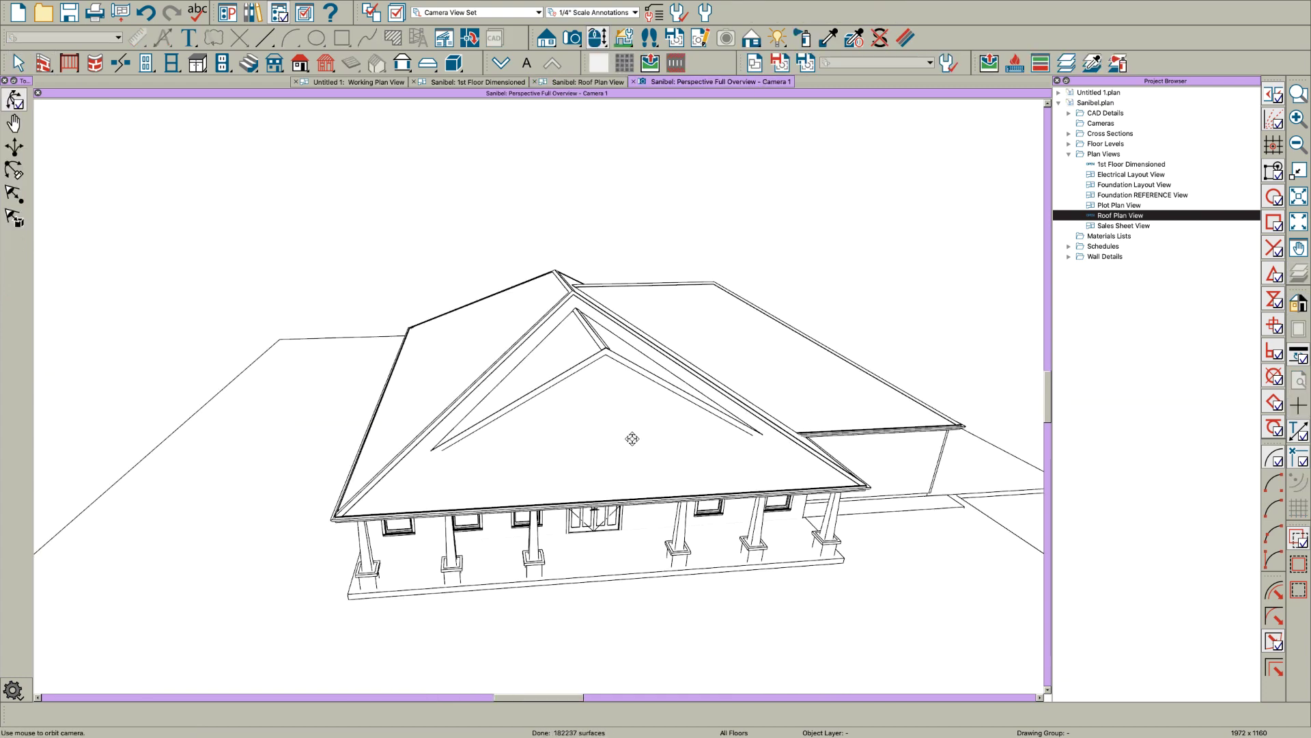
drag(631, 438, 702, 433)
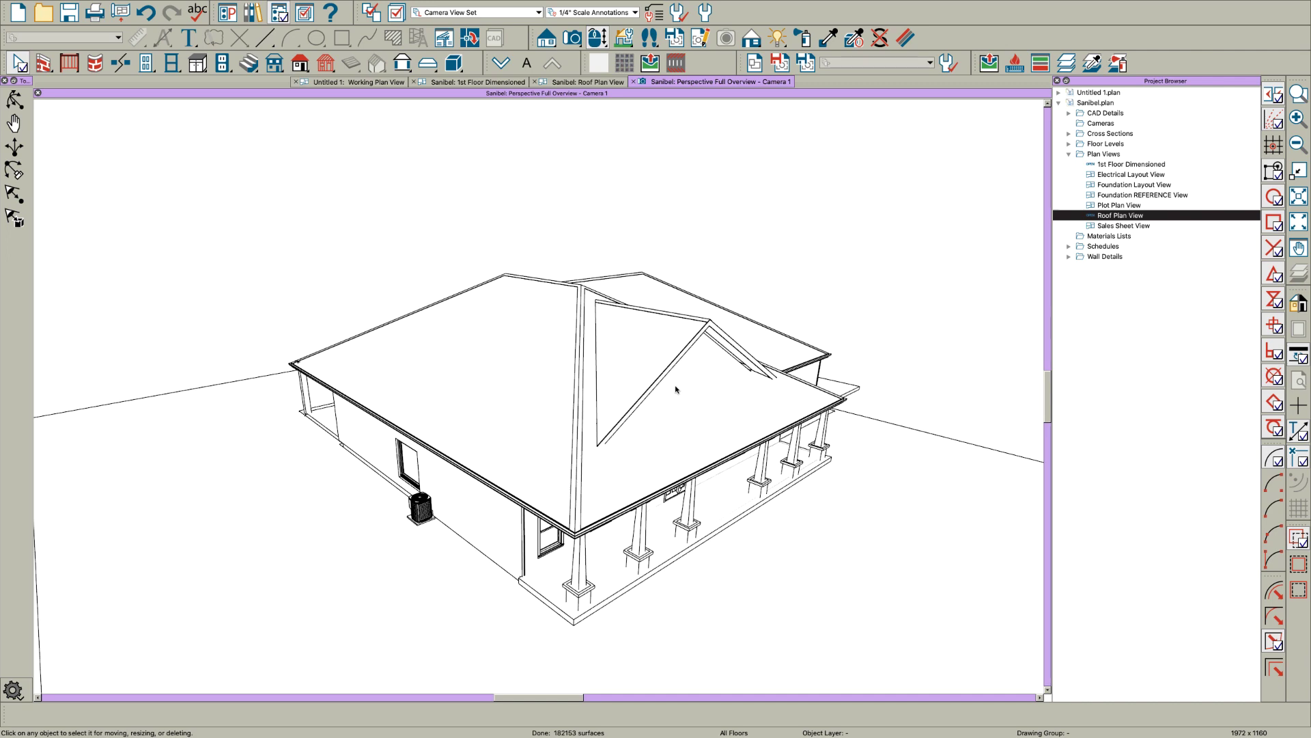
mouse_move(675, 387)
mouse_down()
mouse_move(673, 403)
mouse_move(688, 404)
mouse_move(674, 378)
mouse_up()
scroll(676, 314, up, 5)
key(space)
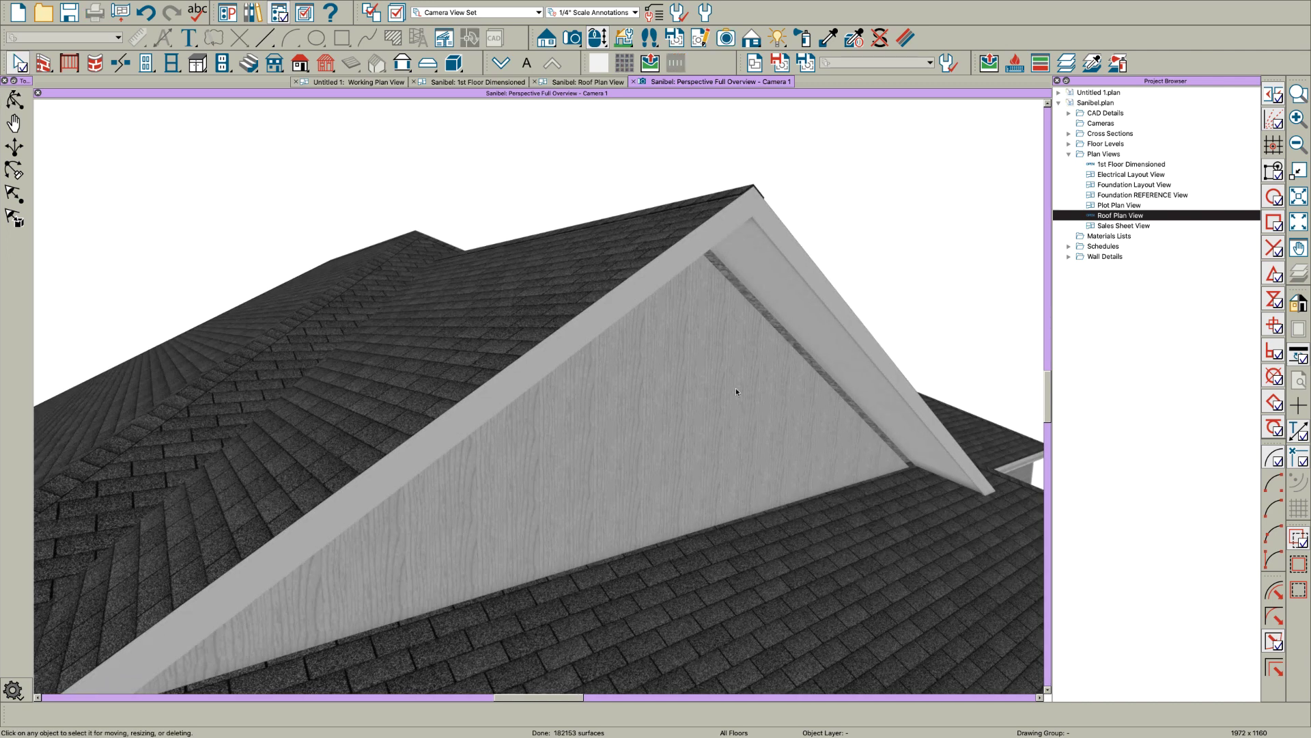
scroll(751, 407, down, 4)
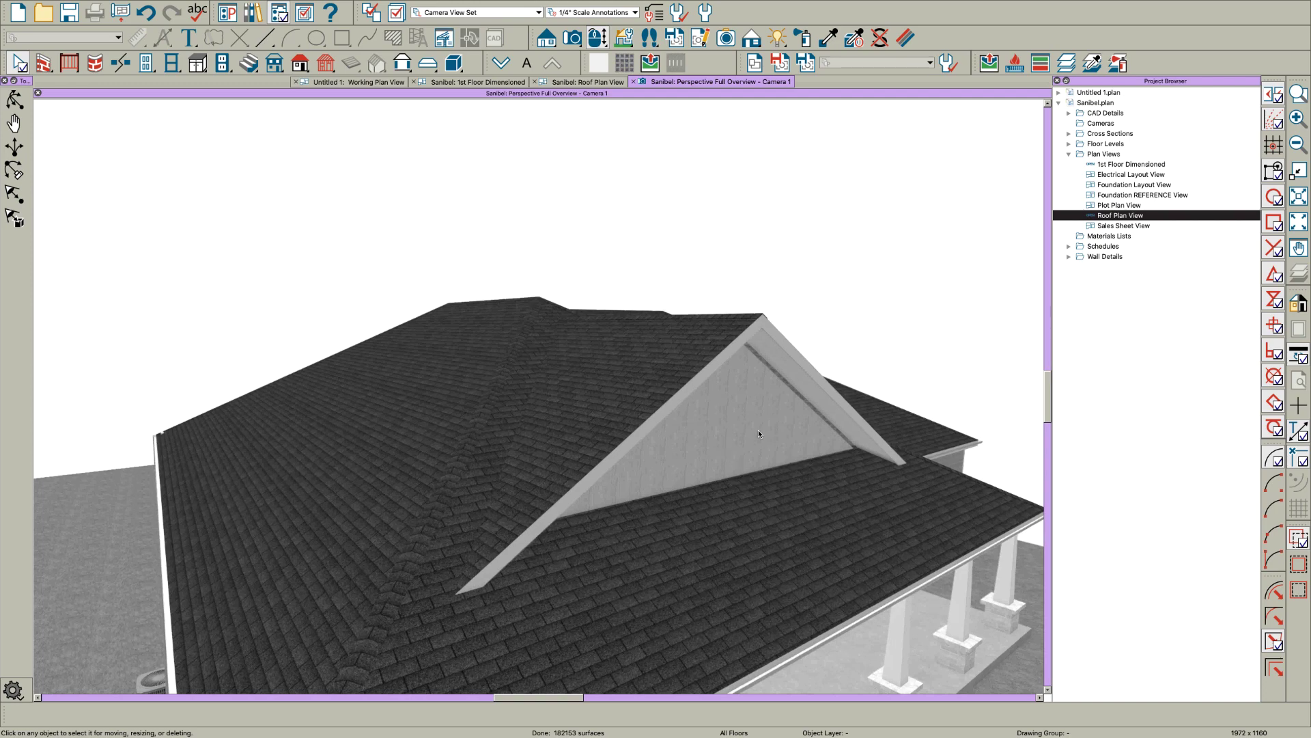
Step: In the roof plan, move the roof hole's outer edge inward to the wall's inner face, 15'-8 15/16" from the hole's inner corner
click(579, 82)
scroll(829, 395, down, 5)
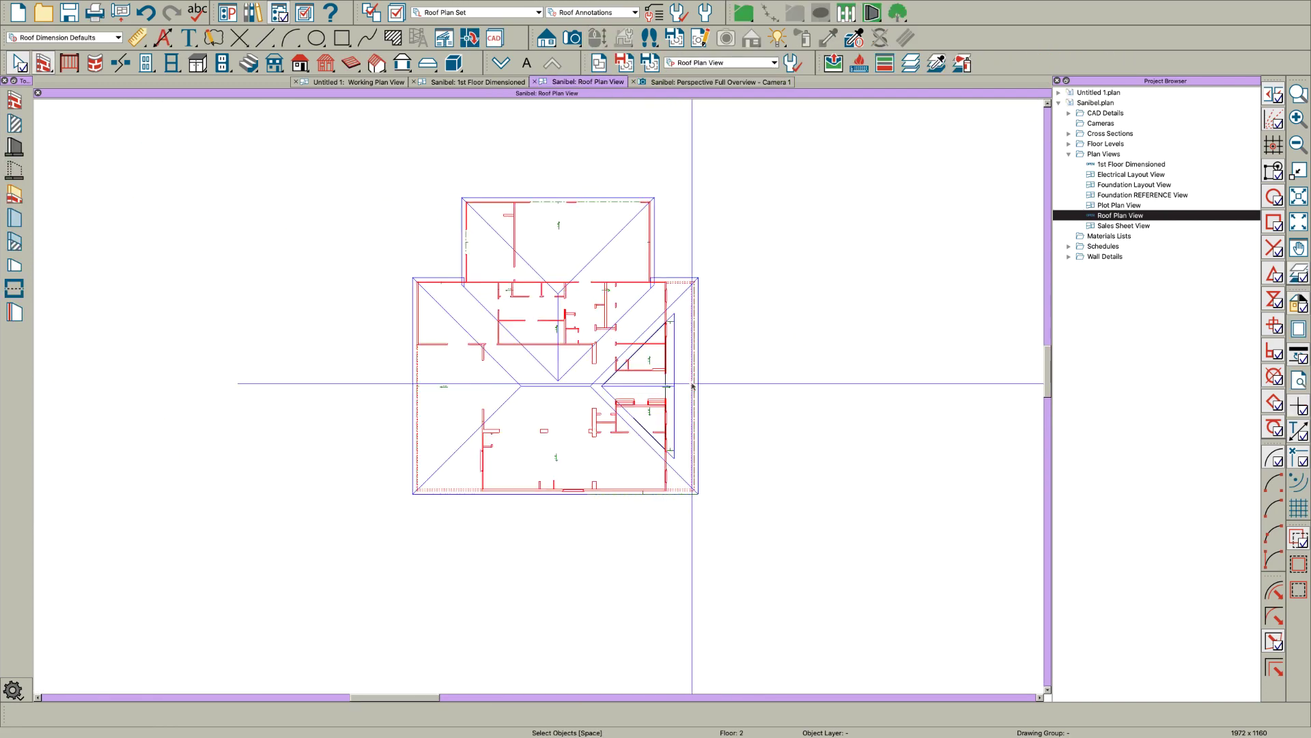
scroll(637, 374, up, 3)
scroll(645, 389, up, 2)
click(648, 398)
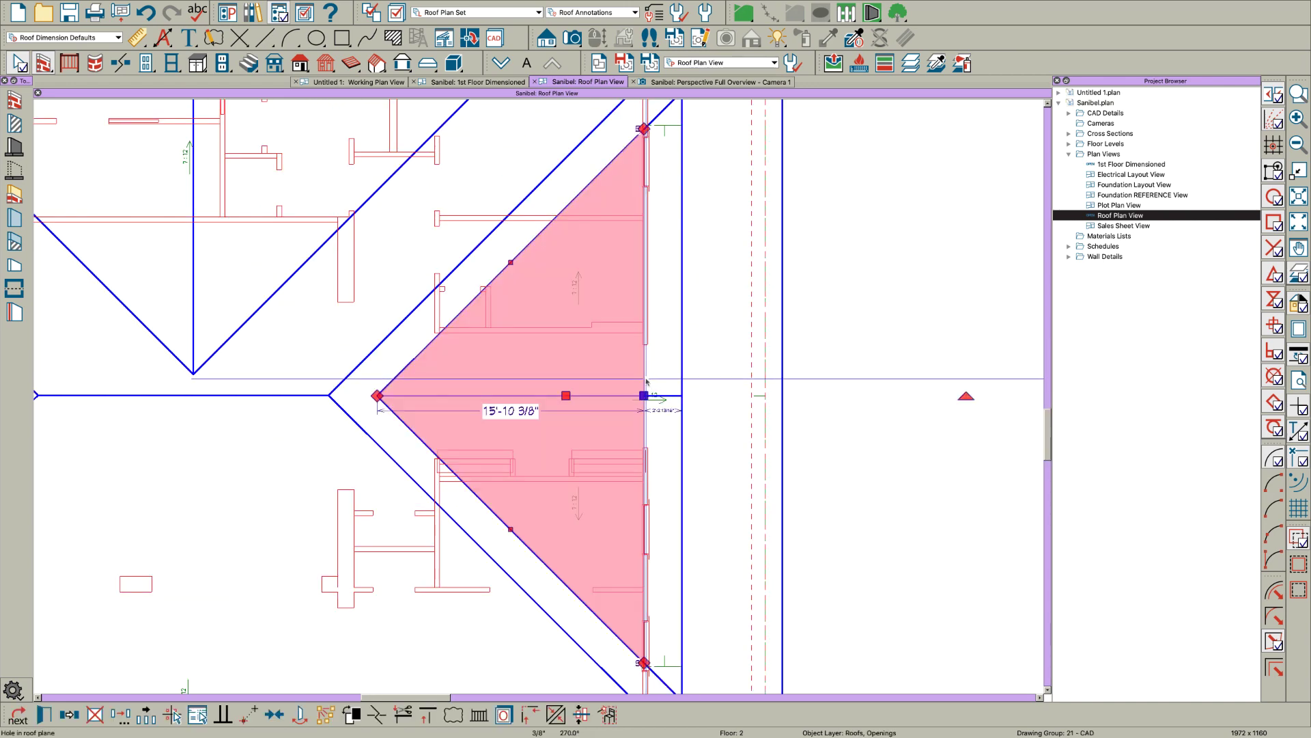
scroll(648, 398, up, 3)
key(Escape)
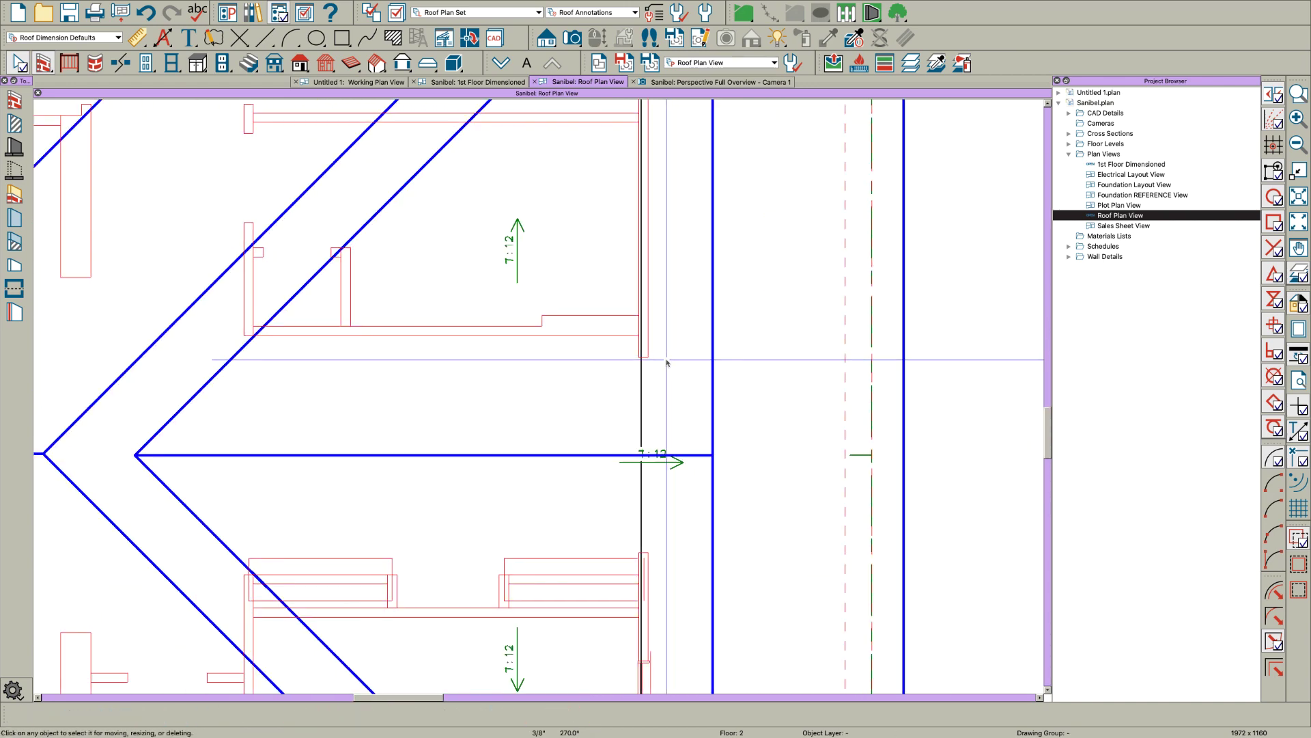
click(642, 453)
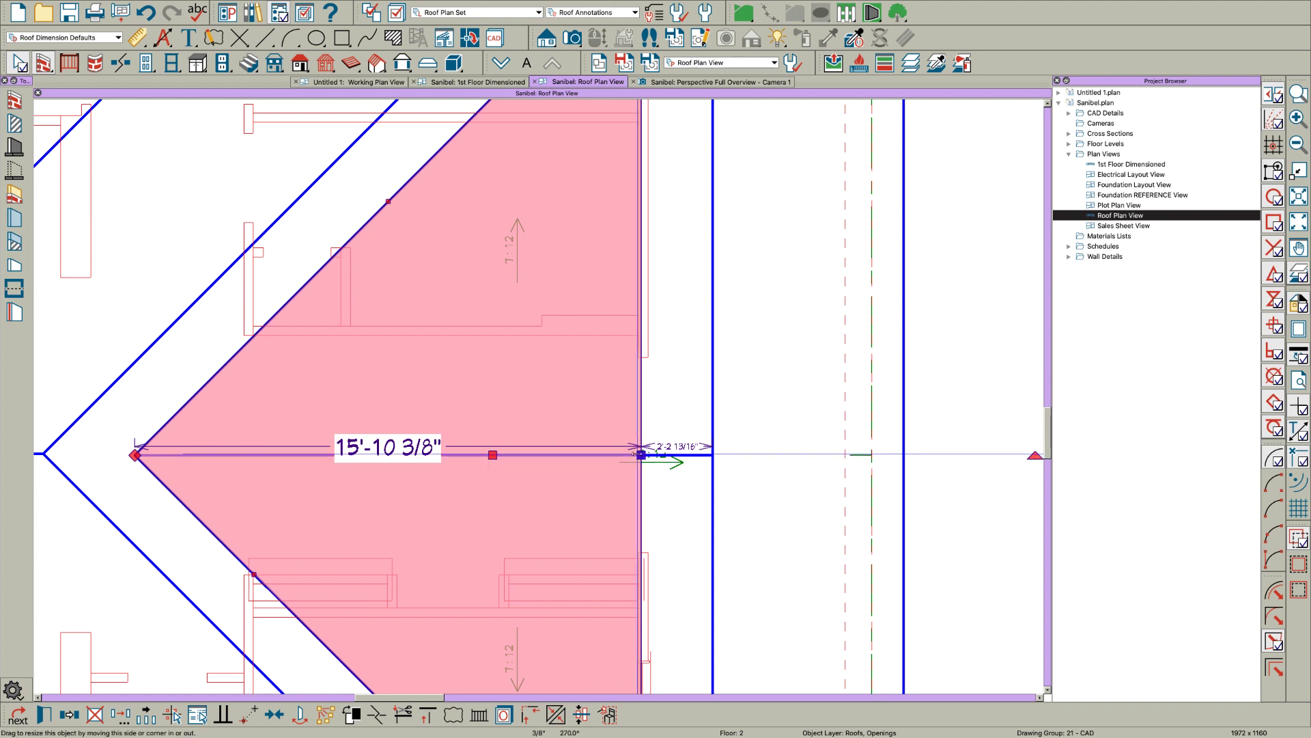
mouse_move(642, 452)
mouse_down()
mouse_move(601, 451)
mouse_move(638, 451)
mouse_up()
key(Escape)
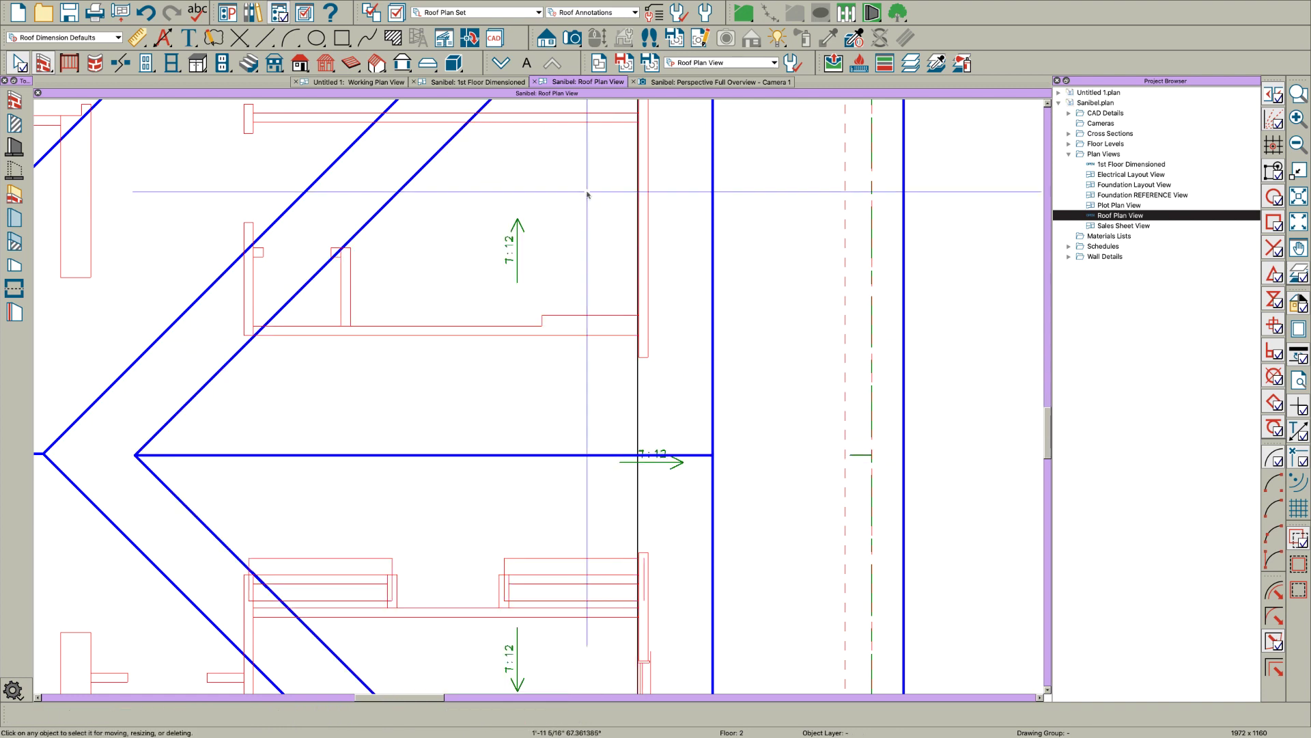
Step: Turn on display of the "Walls, Attic" layer in the Roof Plan Set
click(644, 299)
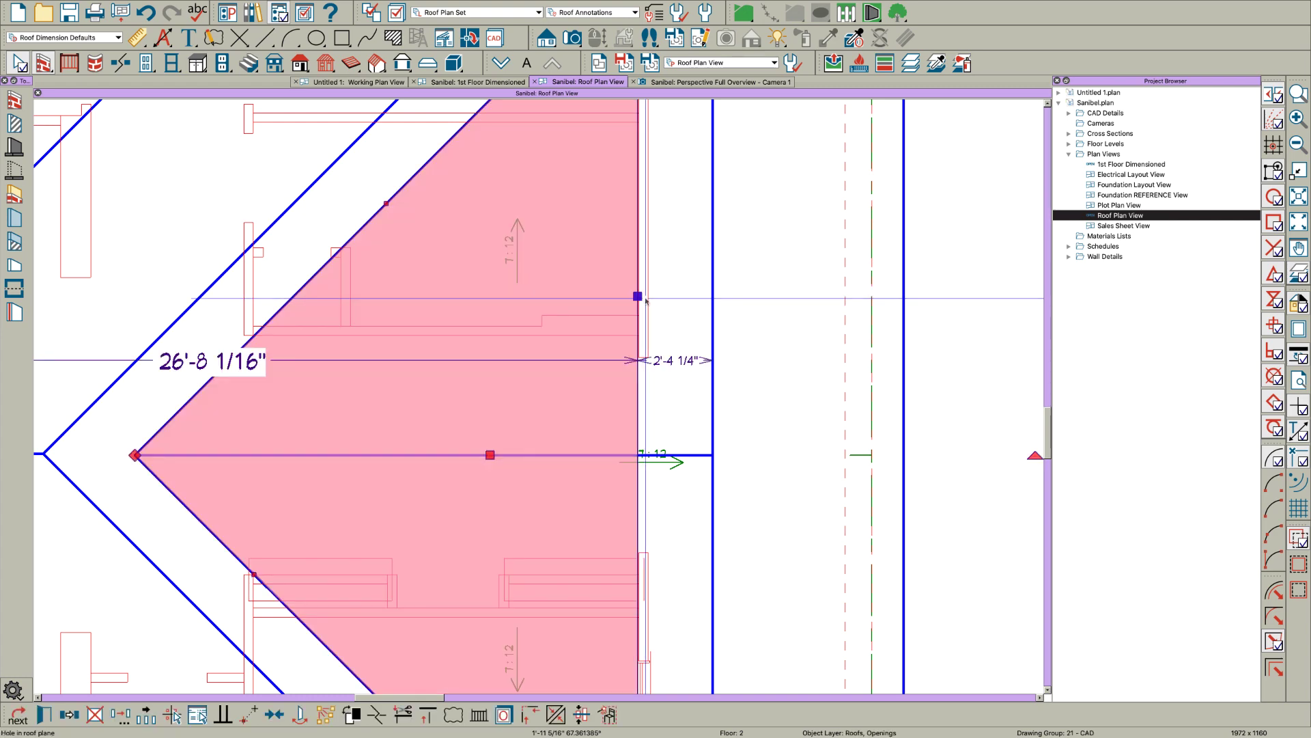
key(l)
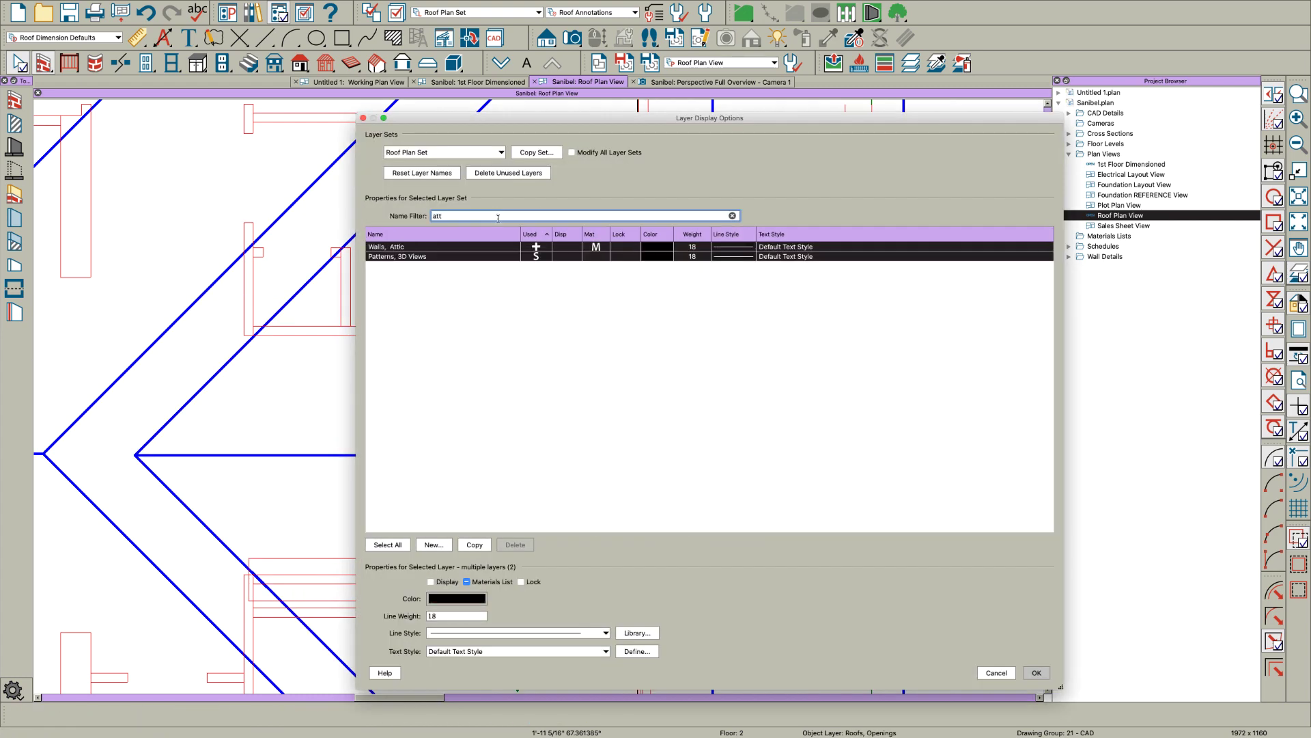
click(567, 246)
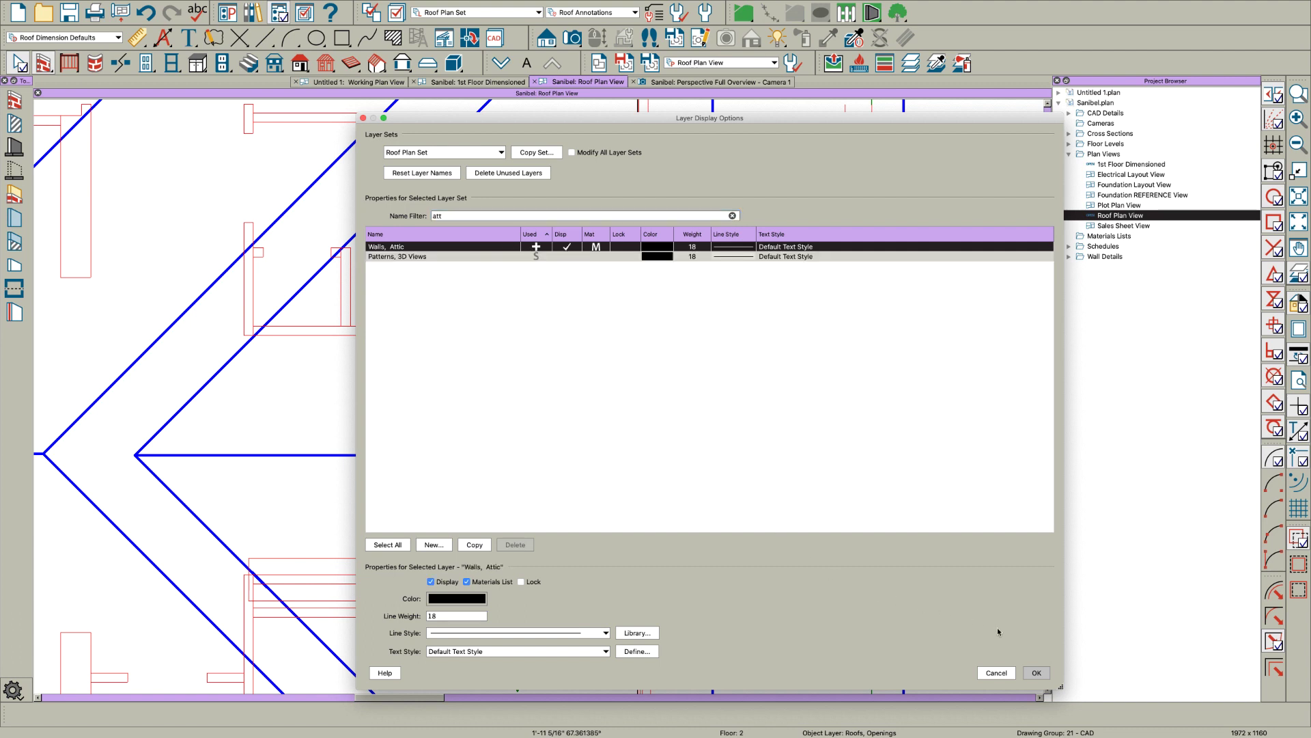
click(1036, 673)
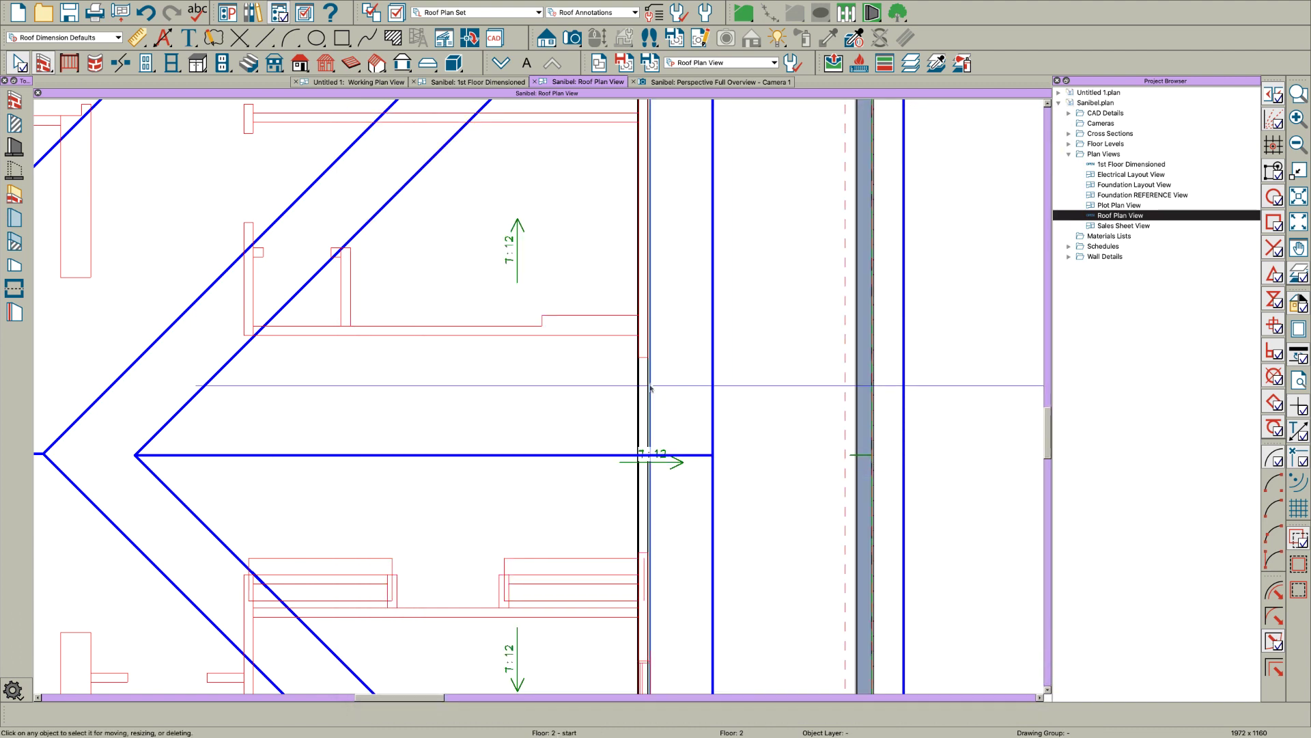
click(647, 407)
key(Escape)
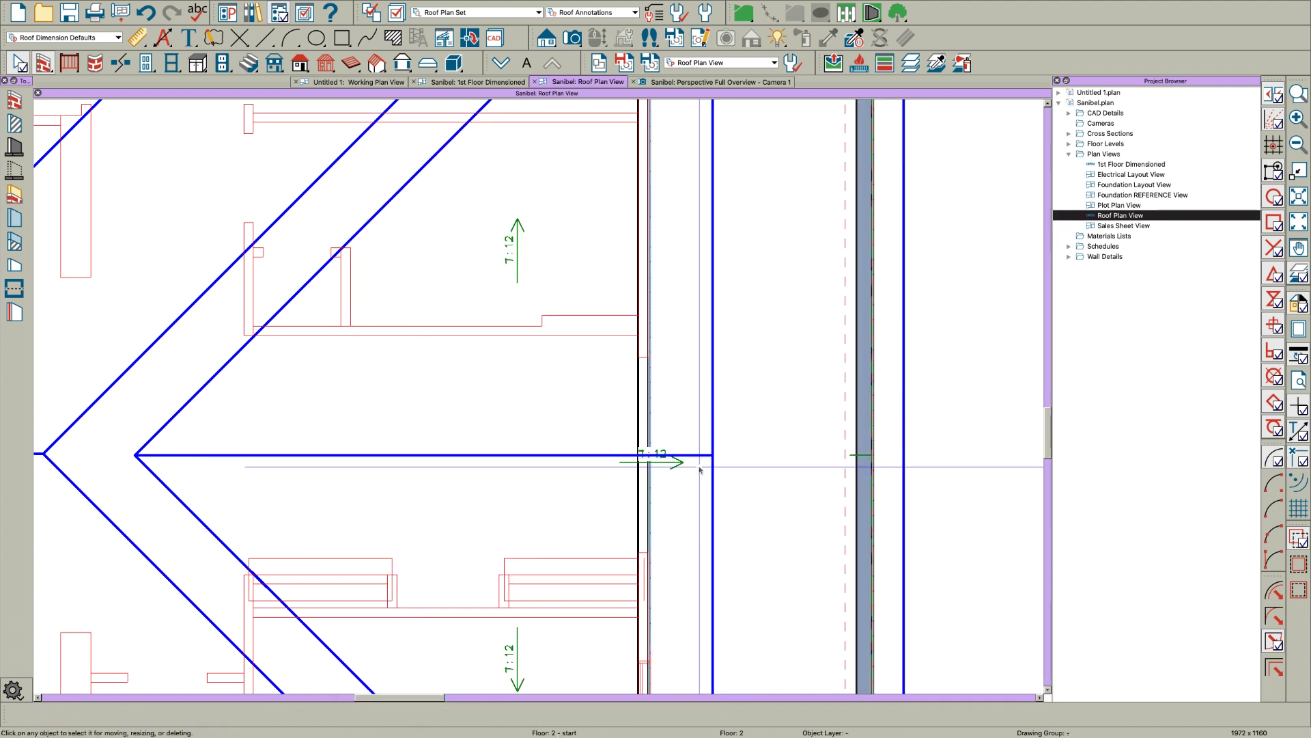
Step: Move the roof hole's outer edge out to the attic wall's exterior face, 16'-0 15/16" from the hole's inner corner
click(714, 83)
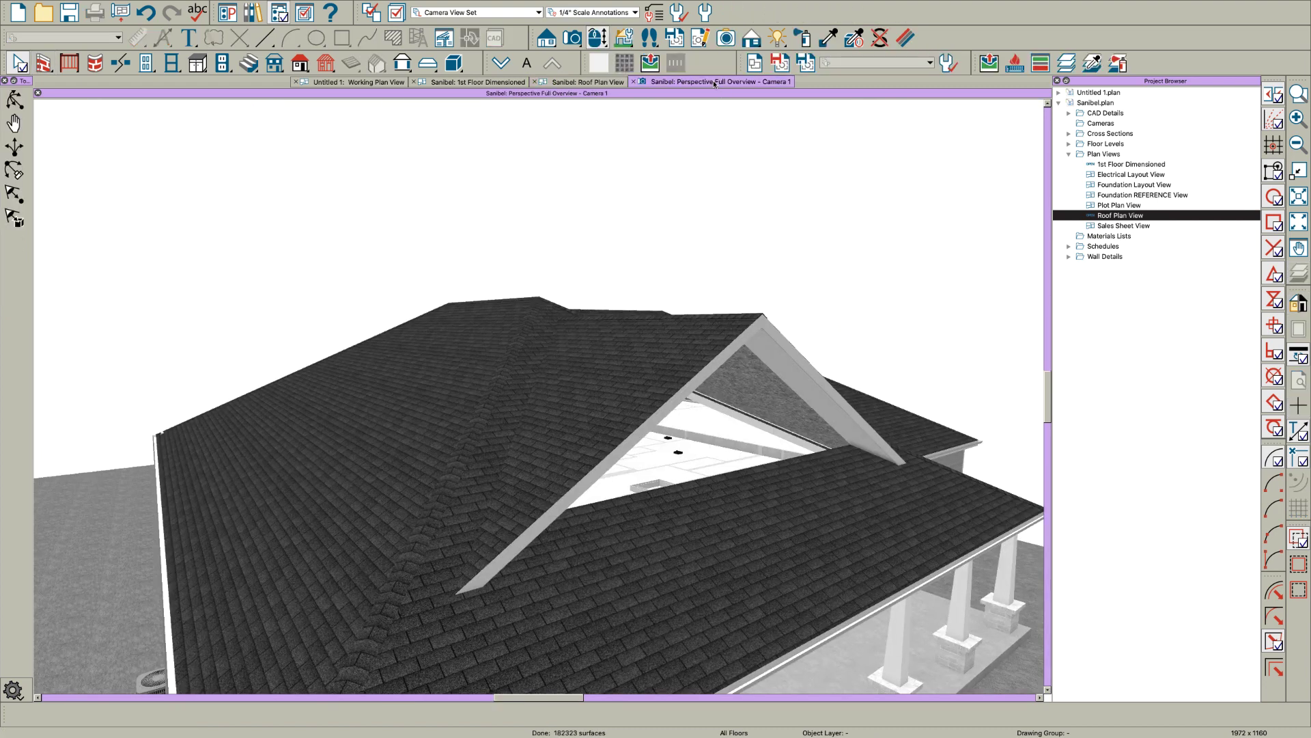
click(583, 82)
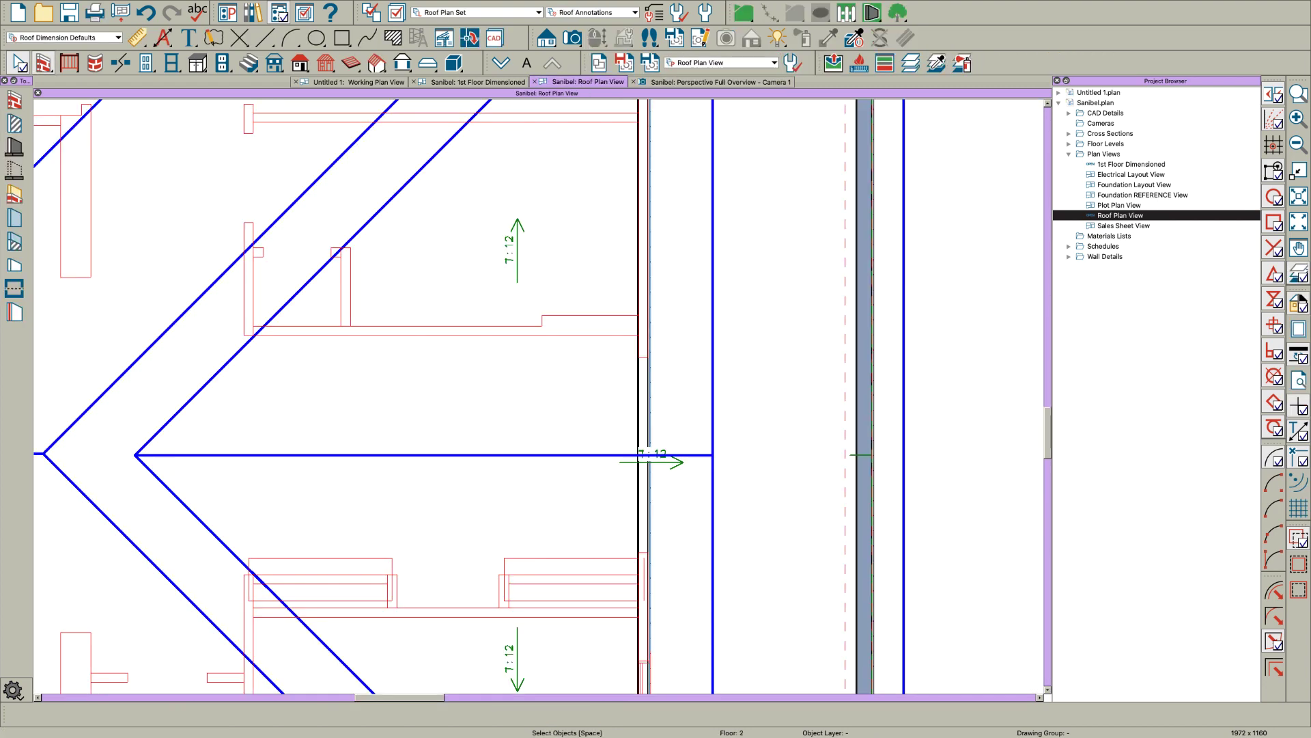
click(640, 372)
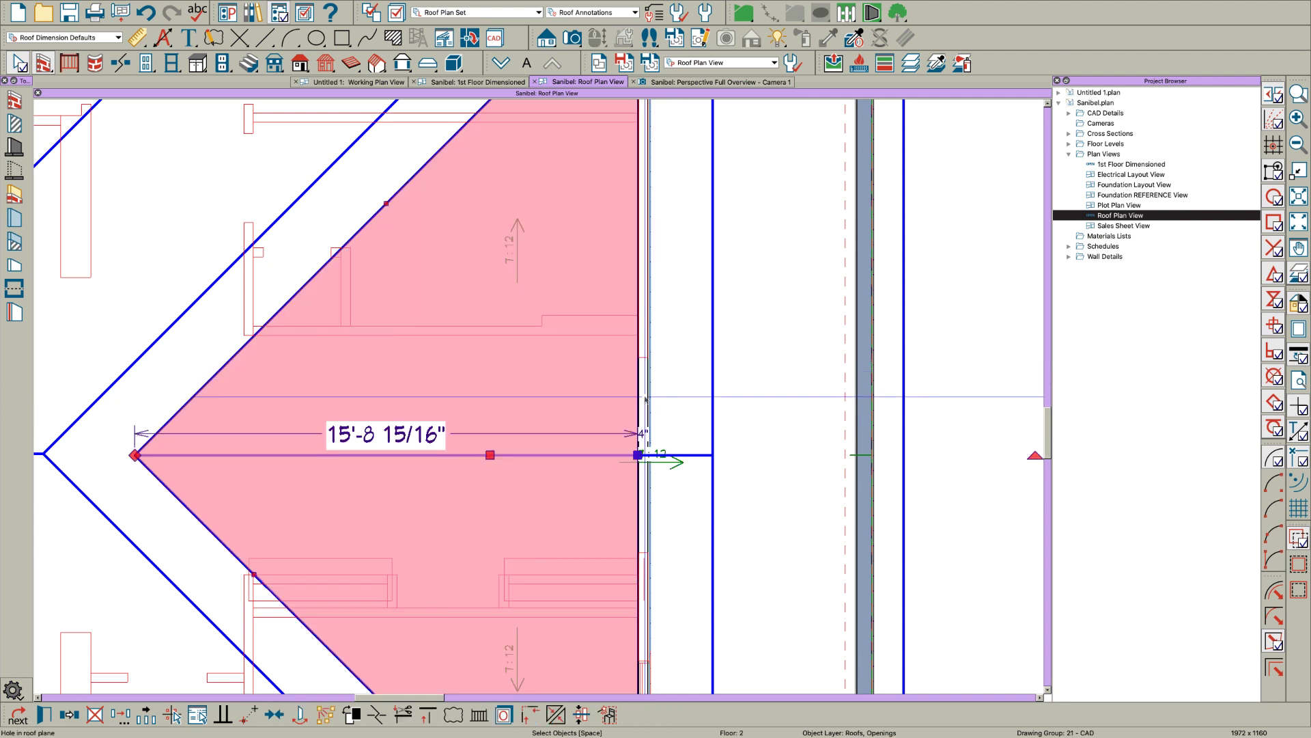
drag(640, 372, 650, 372)
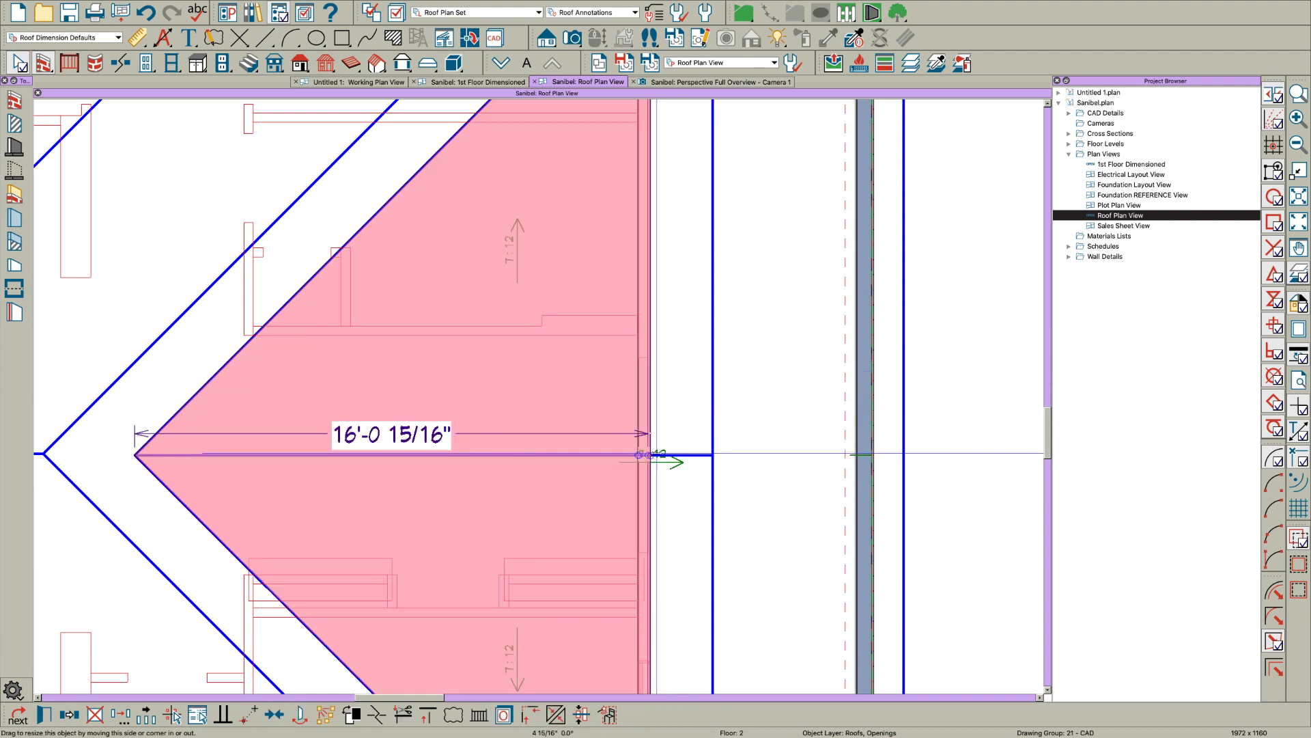
drag(657, 452, 658, 449)
Step: Place a standard window in the dormer's siding wall, near the middle of the gable, in the perspective camera view
click(744, 84)
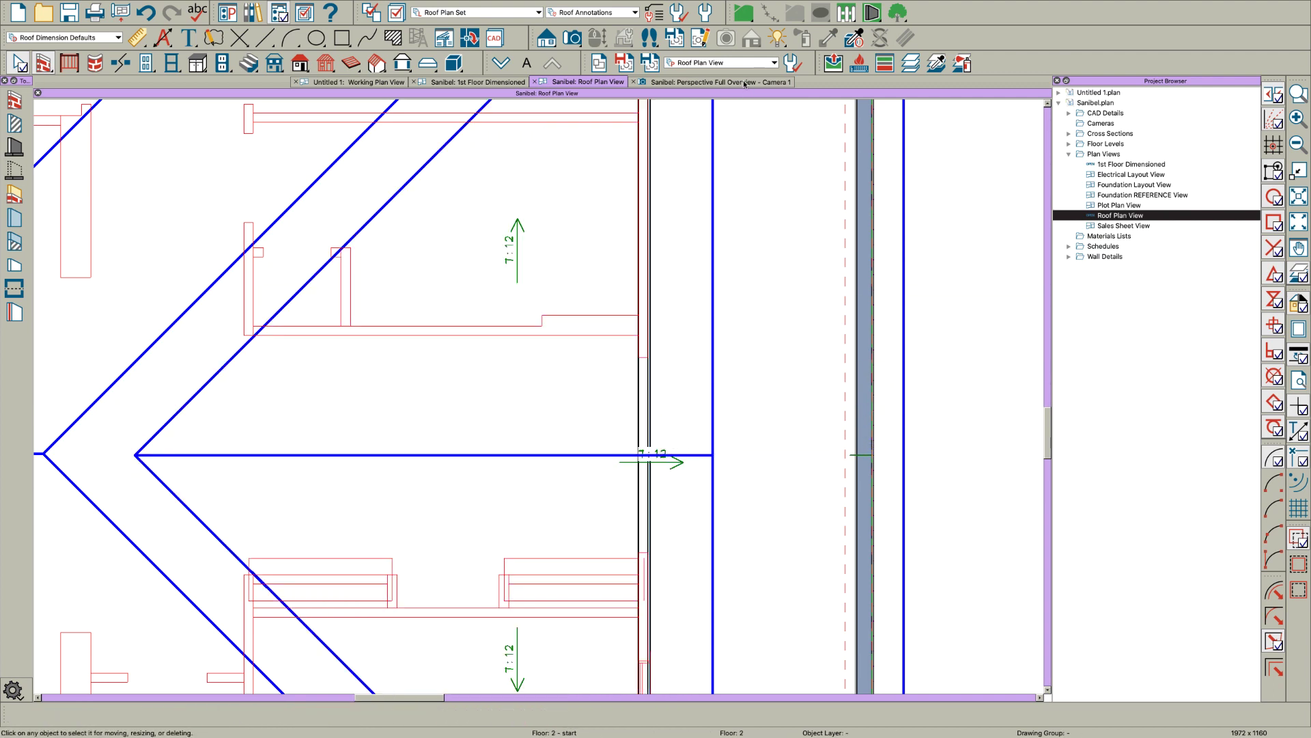
click(745, 82)
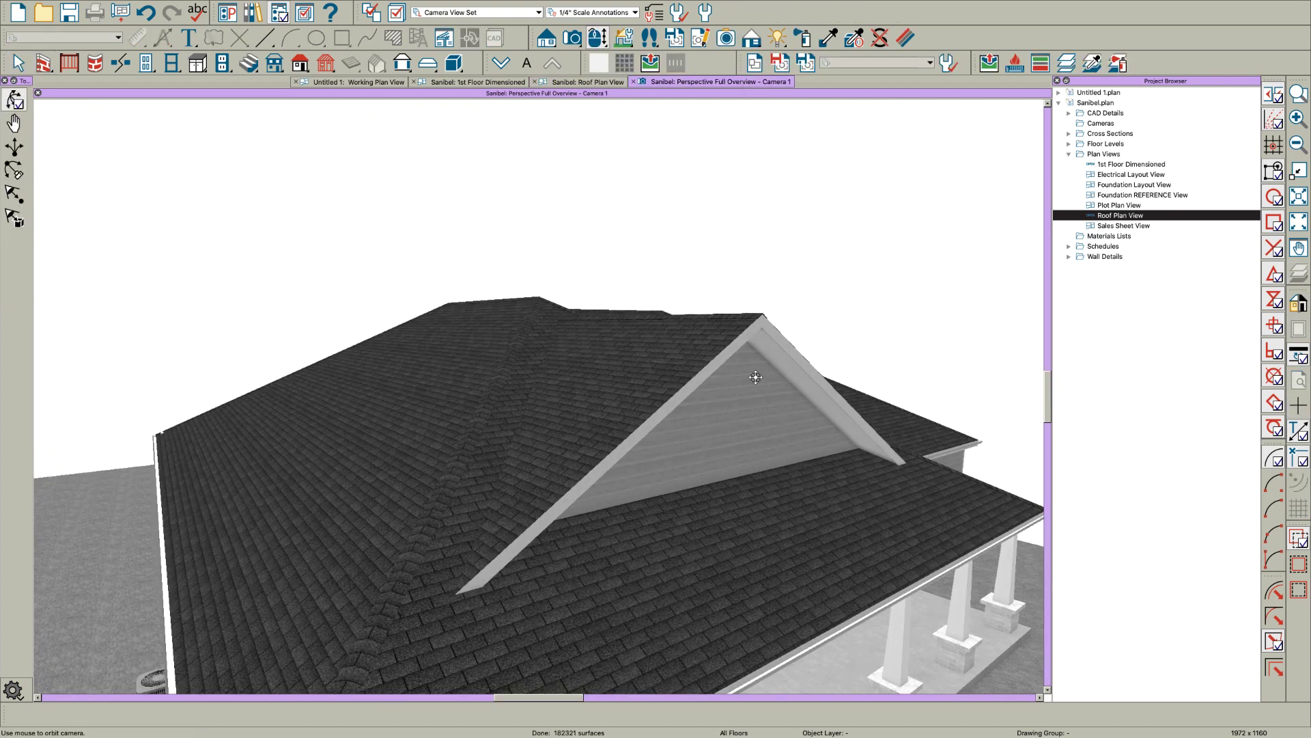
drag(756, 377, 762, 423)
key(space)
key(w)
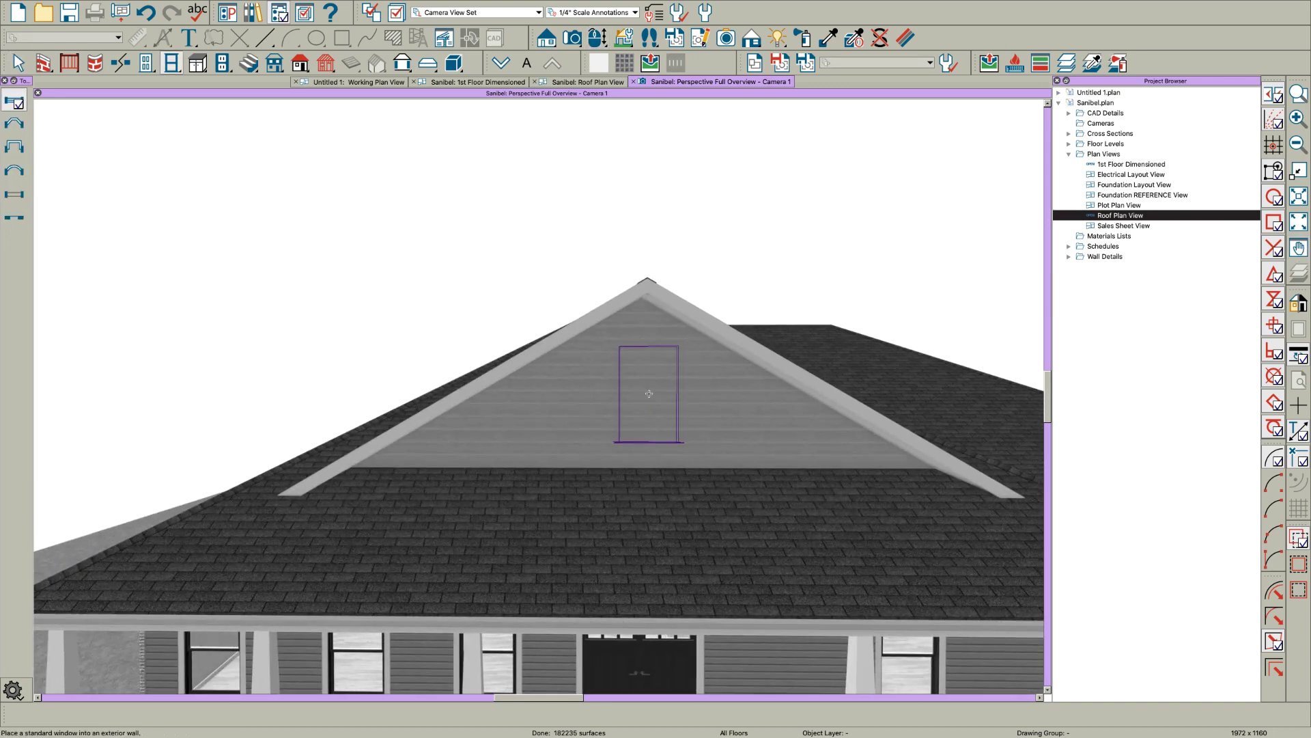
click(662, 405)
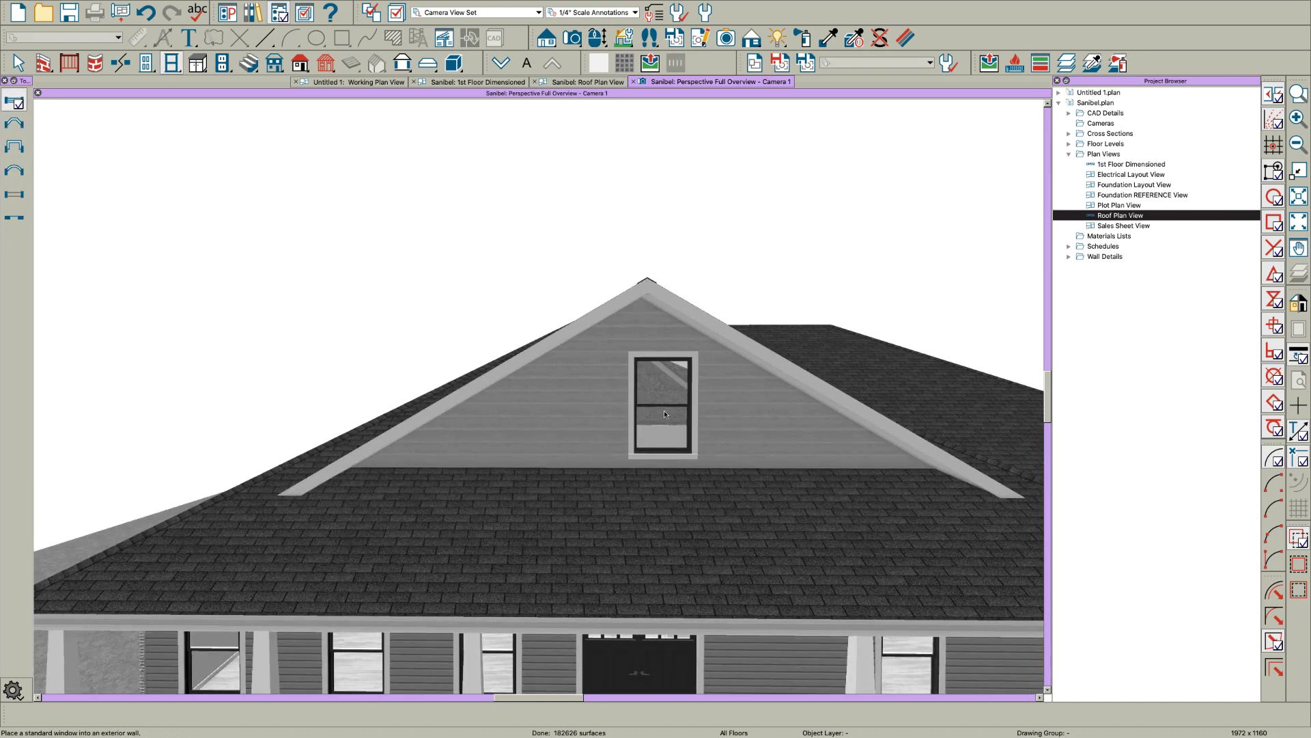
key(space)
Step: Center the new dormer window under the gable peak and view the finished dormer from the front of the house
scroll(687, 453, down, 2)
key(space)
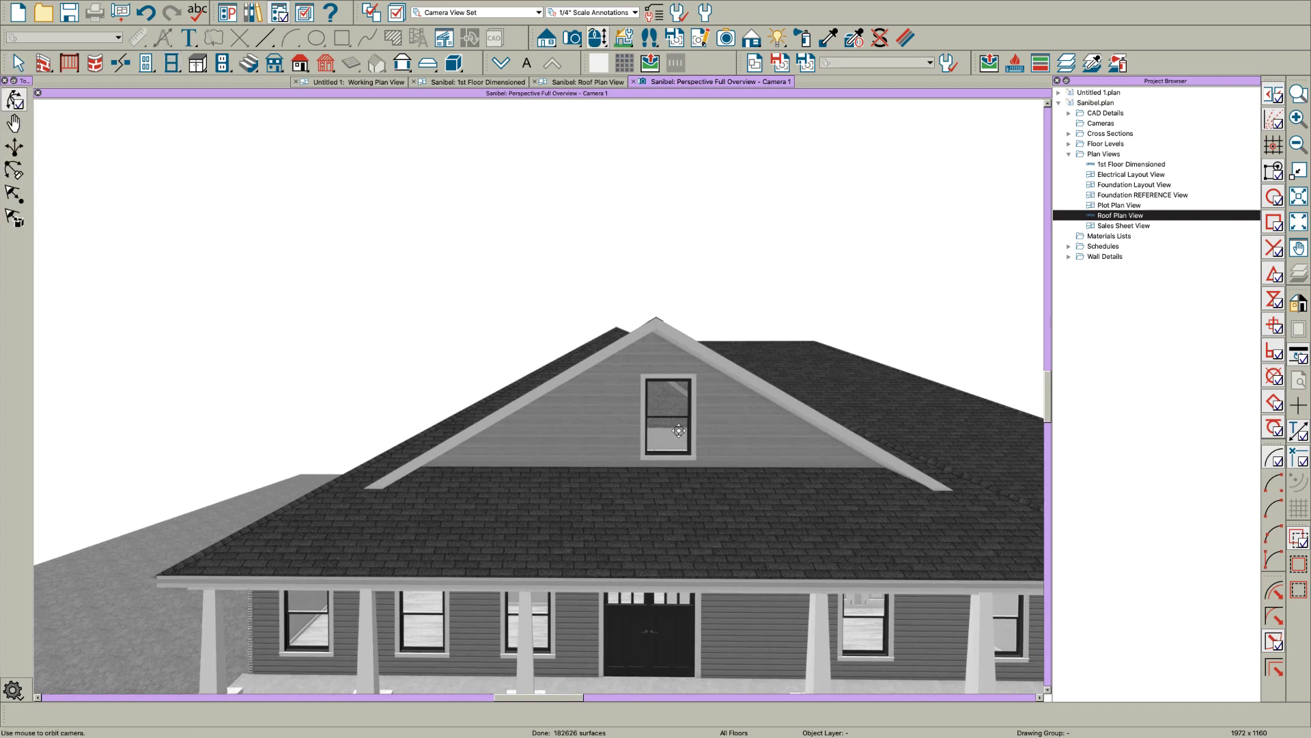
drag(679, 451, 675, 462)
click(667, 489)
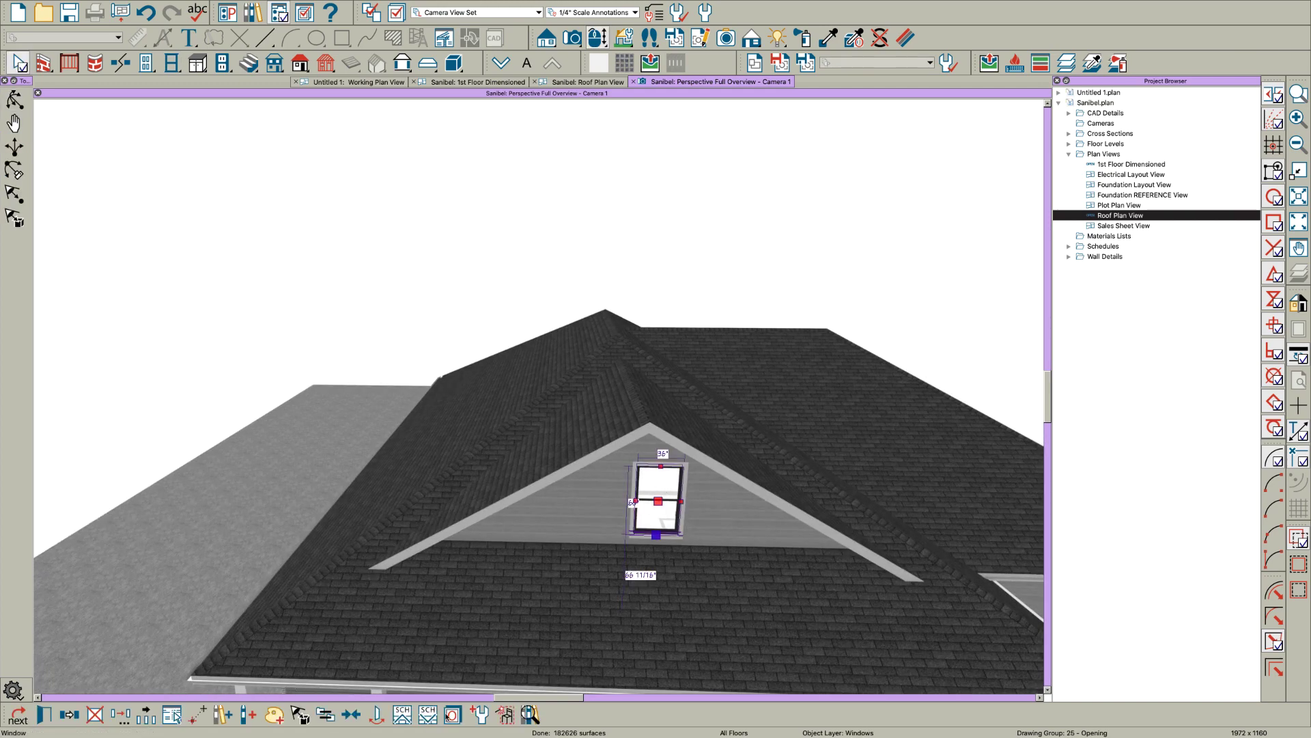
click(351, 713)
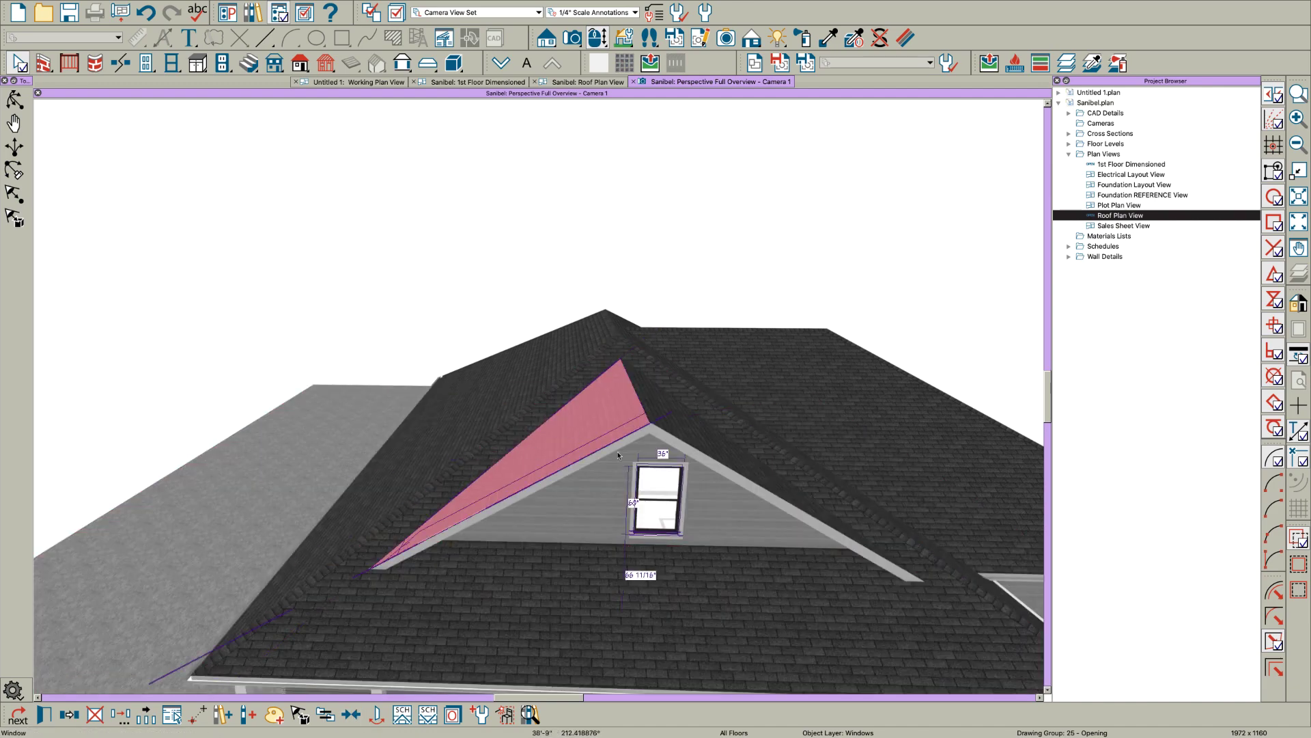
click(646, 430)
key(Escape)
drag(637, 580, 623, 542)
scroll(588, 543, down, 4)
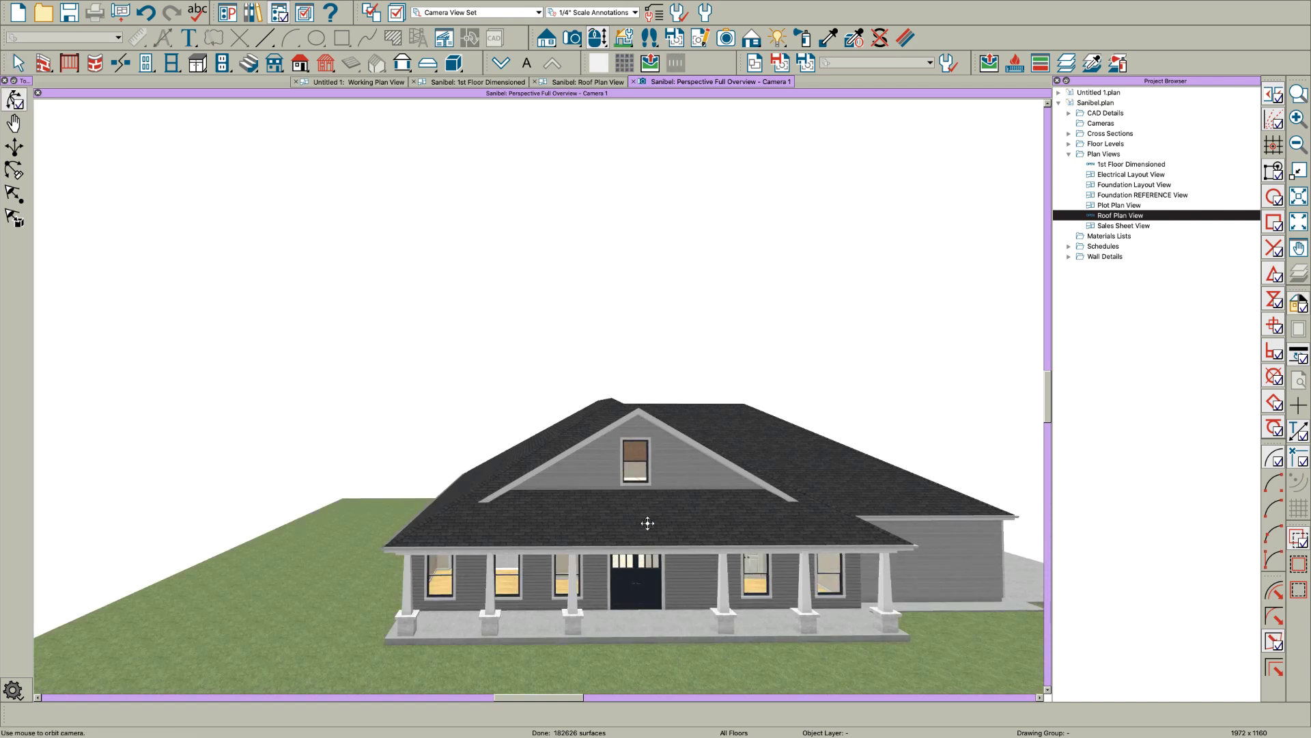
mouse_move(647, 523)
mouse_down()
mouse_move(667, 530)
mouse_move(664, 553)
mouse_move(594, 524)
mouse_move(545, 522)
mouse_move(671, 521)
mouse_up()
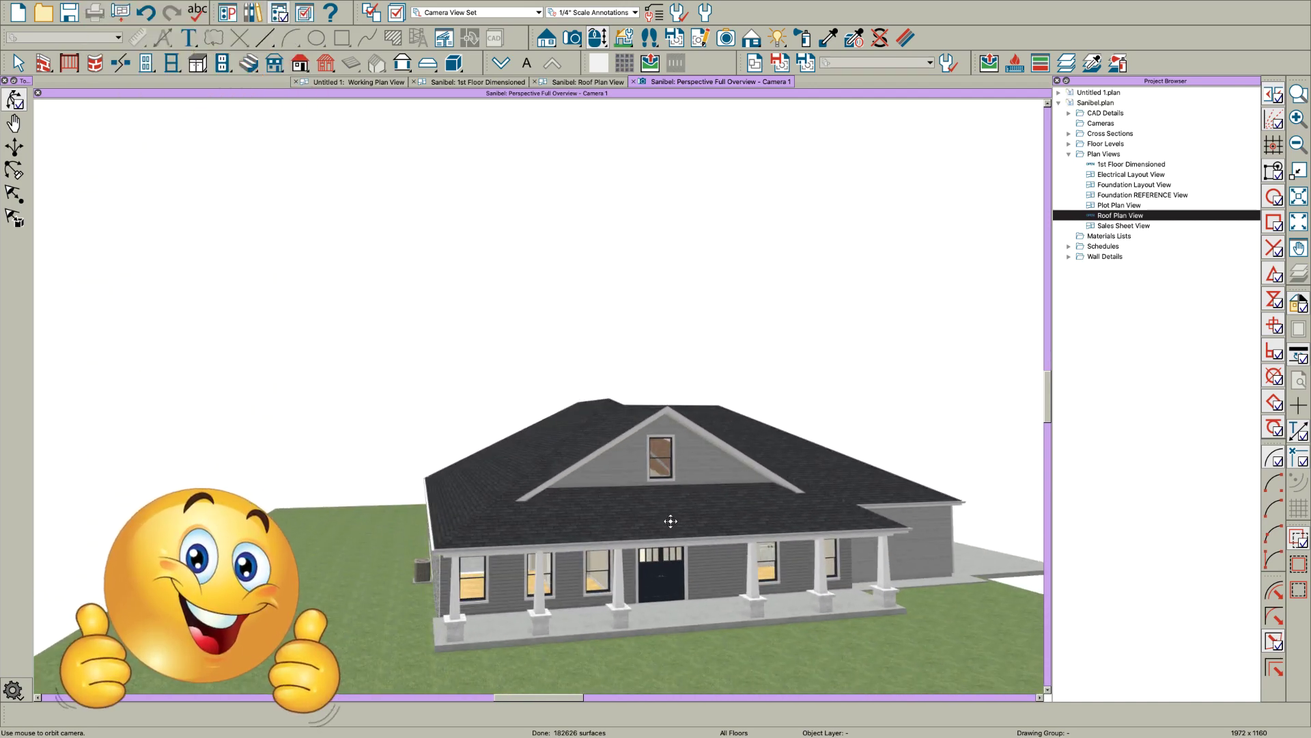